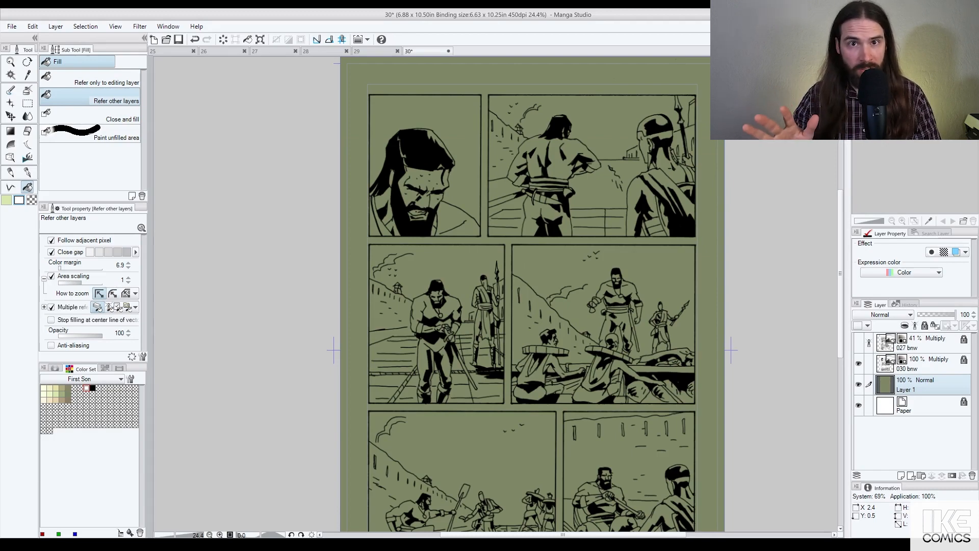
# Step: Fill the page margins and gutters white, then make cream the active fill colour
pyautogui.click(475, 87)
pyautogui.click(44, 394)
pyautogui.press('x')
pyautogui.click(55, 394)
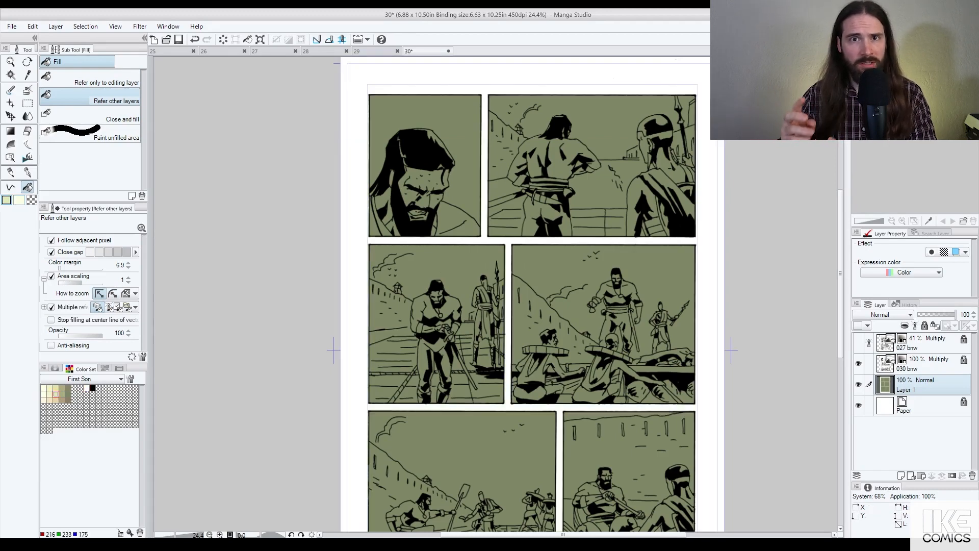
pyautogui.press('x')
# Step: Fill the skies of panels one to four with cream, including the cloud area and leg gap
pyautogui.click(418, 101)
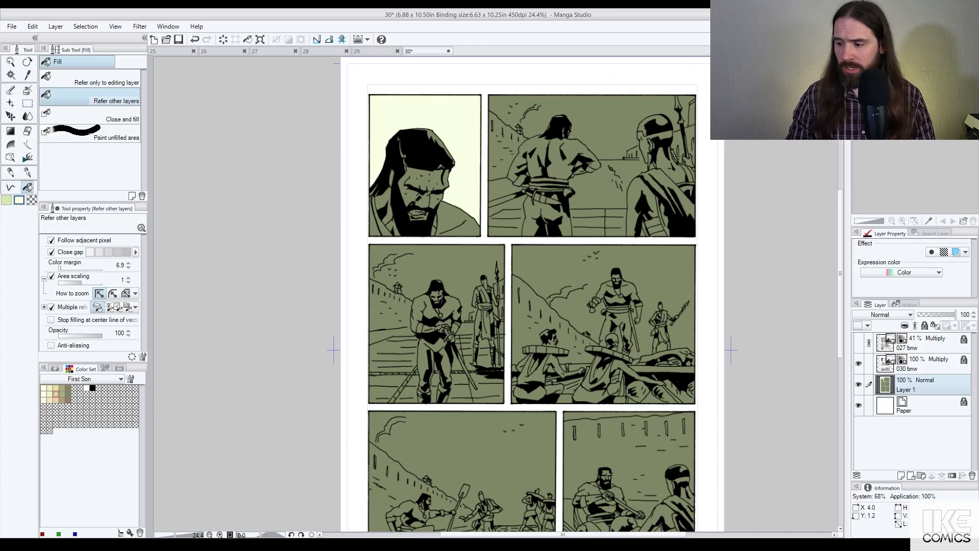
pyautogui.click(602, 115)
pyautogui.click(688, 113)
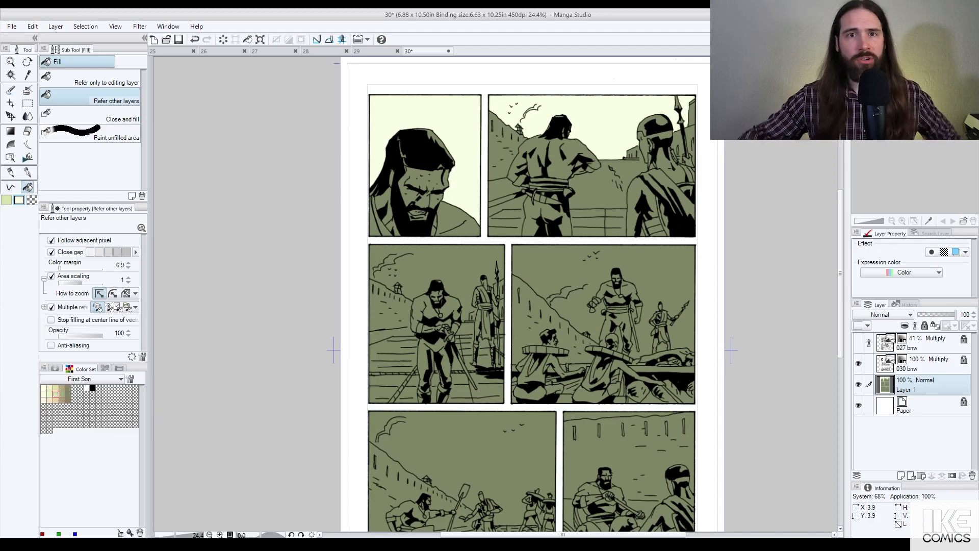
pyautogui.click(414, 280)
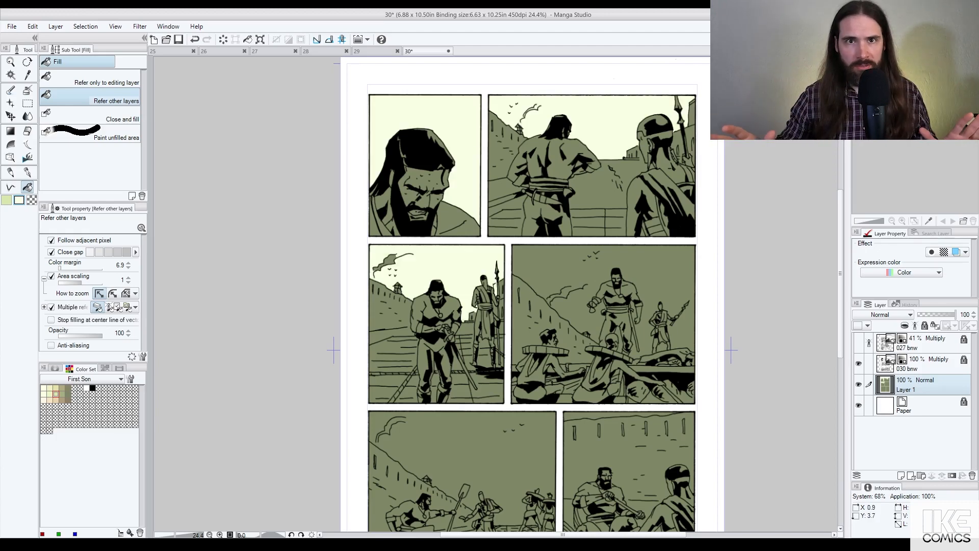
pyautogui.click(388, 262)
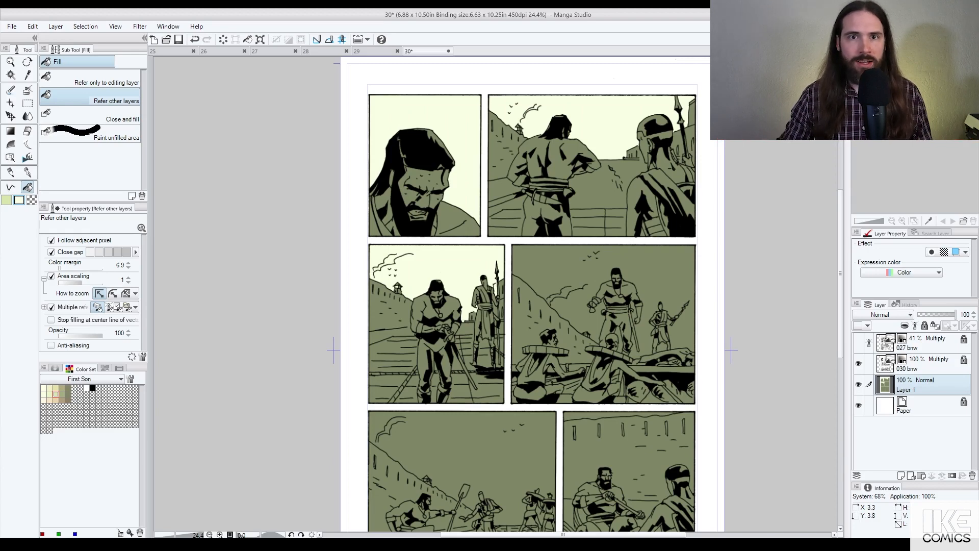
pyautogui.click(534, 265)
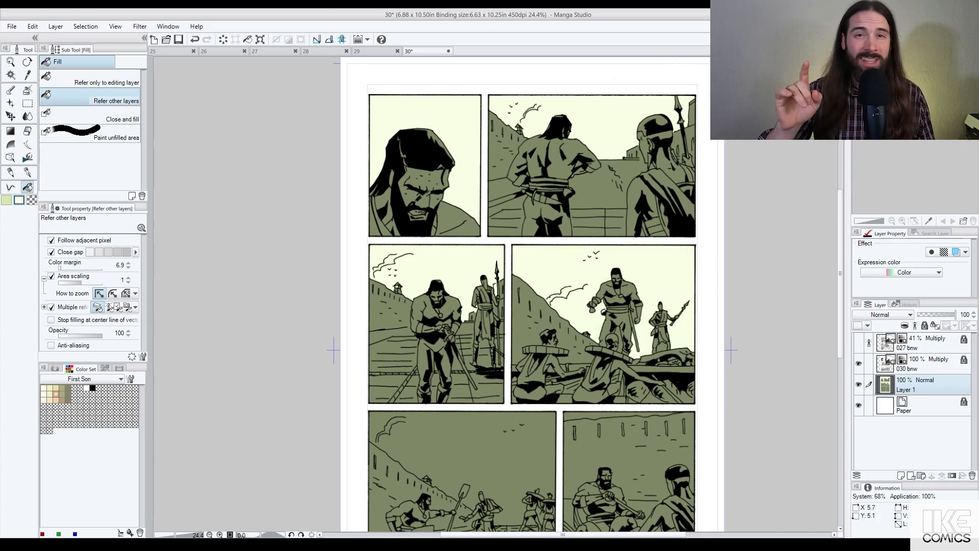
pyautogui.scroll(1, 698, 342)
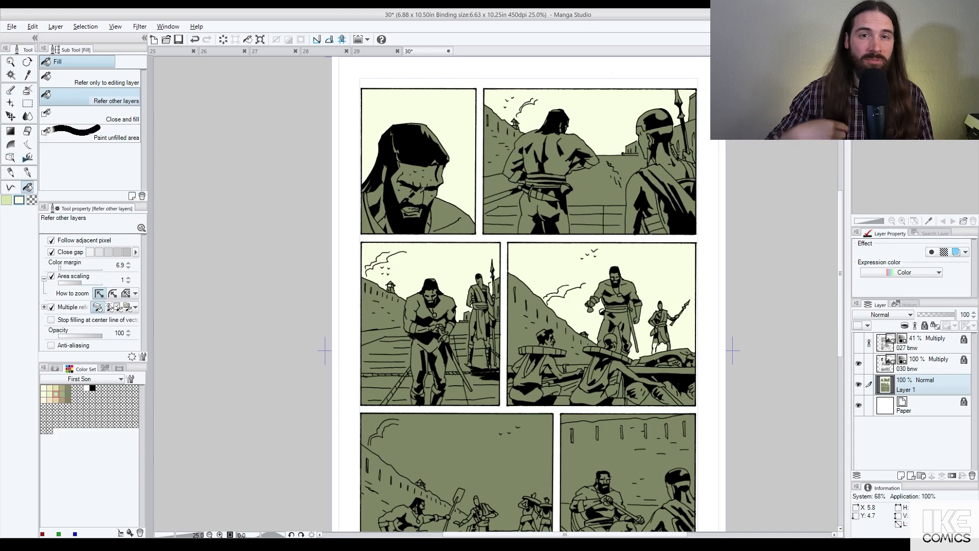
pyautogui.scroll(1, 659, 319)
pyautogui.click(605, 337)
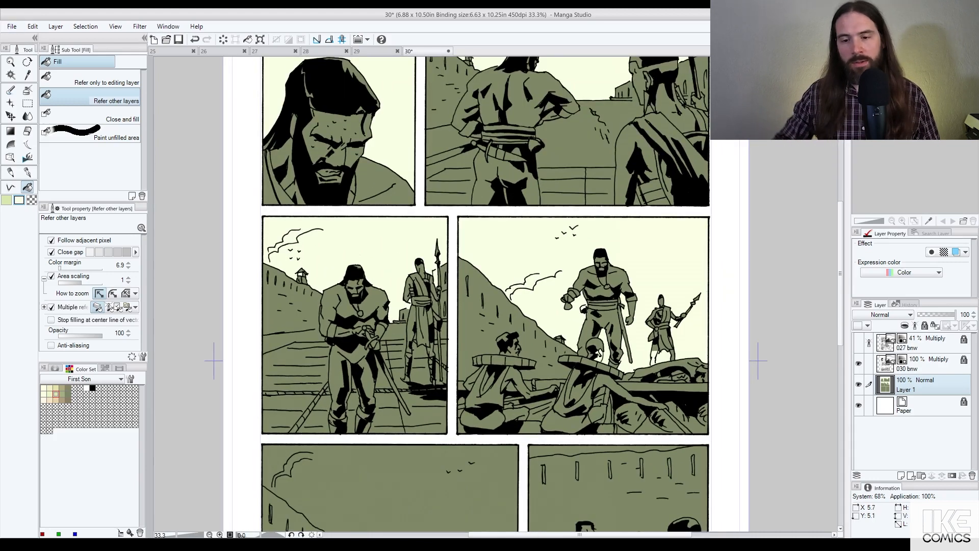
# Step: Fill the lower-left panel's sky and the small gaps between the figure's legs with cream
pyautogui.moveTo(655, 350); pyautogui.dragTo(691, 299)
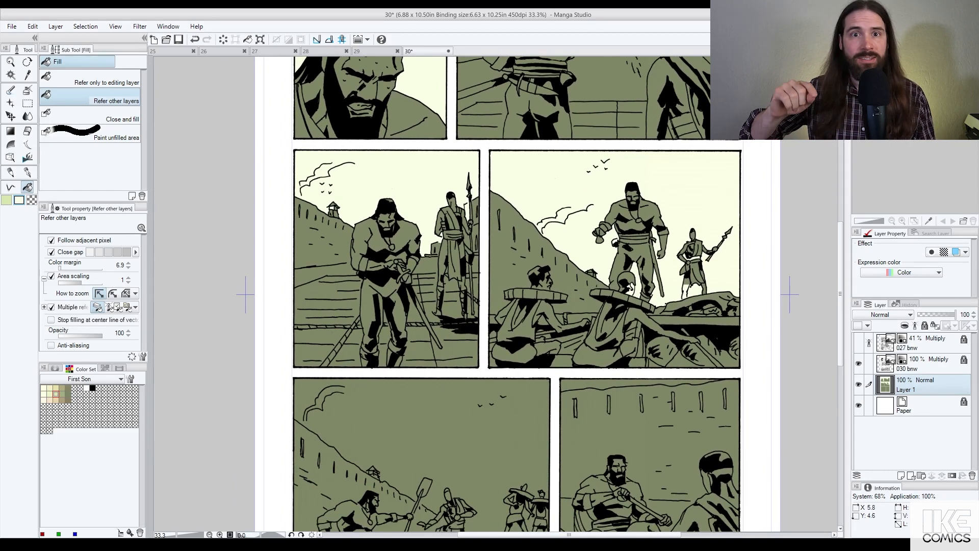
pyautogui.moveTo(507, 398); pyautogui.dragTo(611, 242)
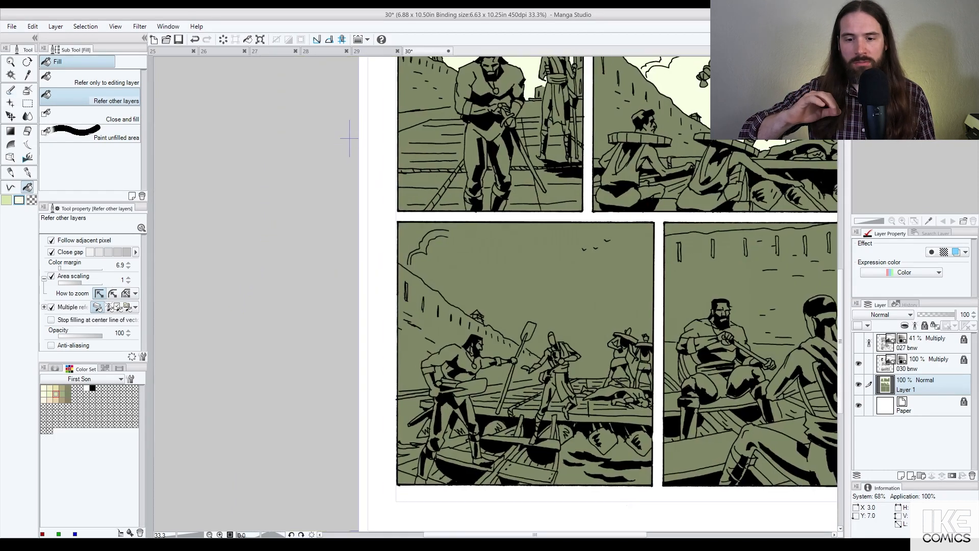
pyautogui.click(597, 262)
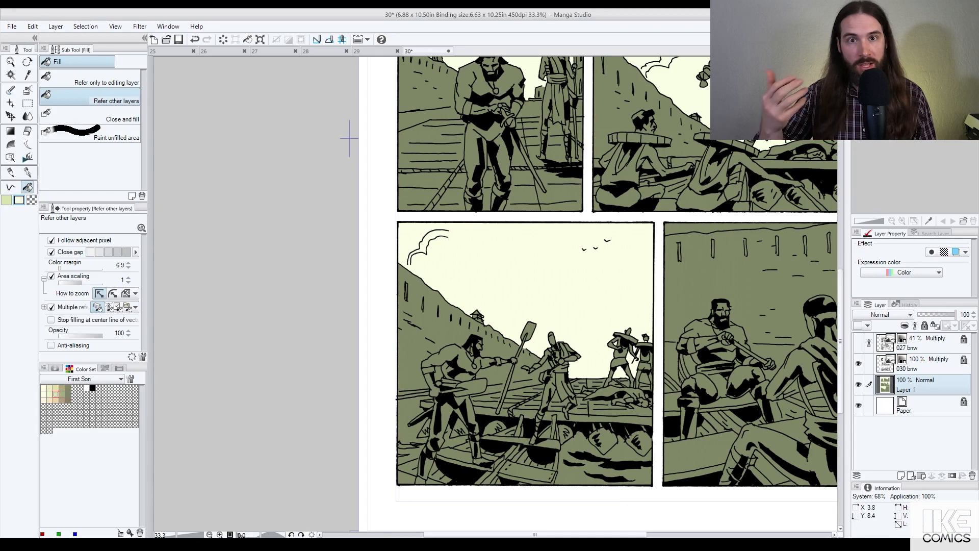
pyautogui.click(647, 379)
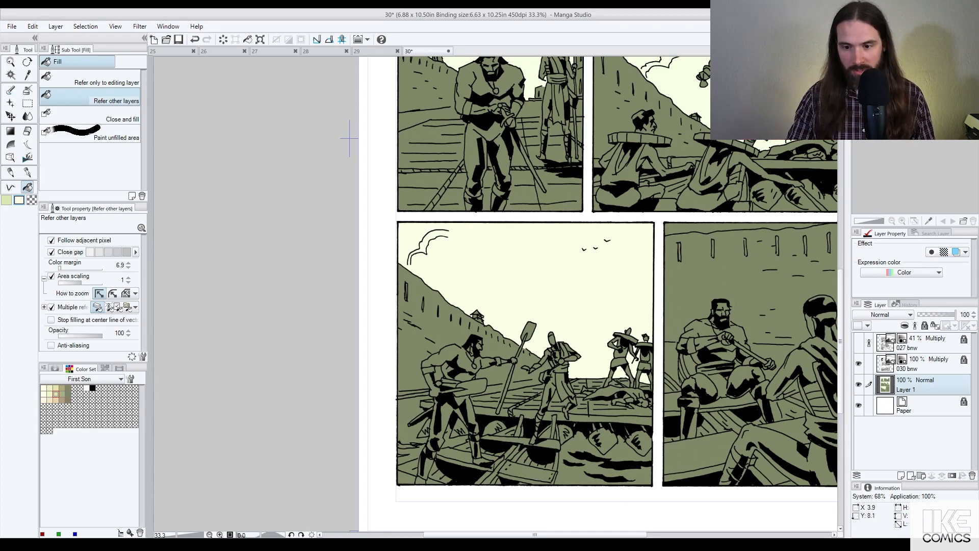
pyautogui.click(650, 362)
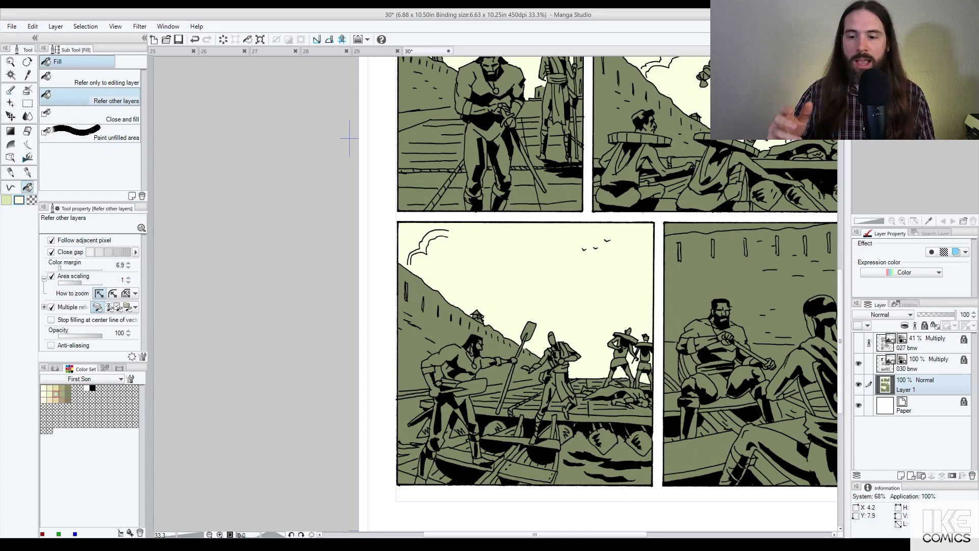
# Step: Fill the sky strip atop the lower-right panel with cream
pyautogui.moveTo(710, 264); pyautogui.dragTo(583, 281)
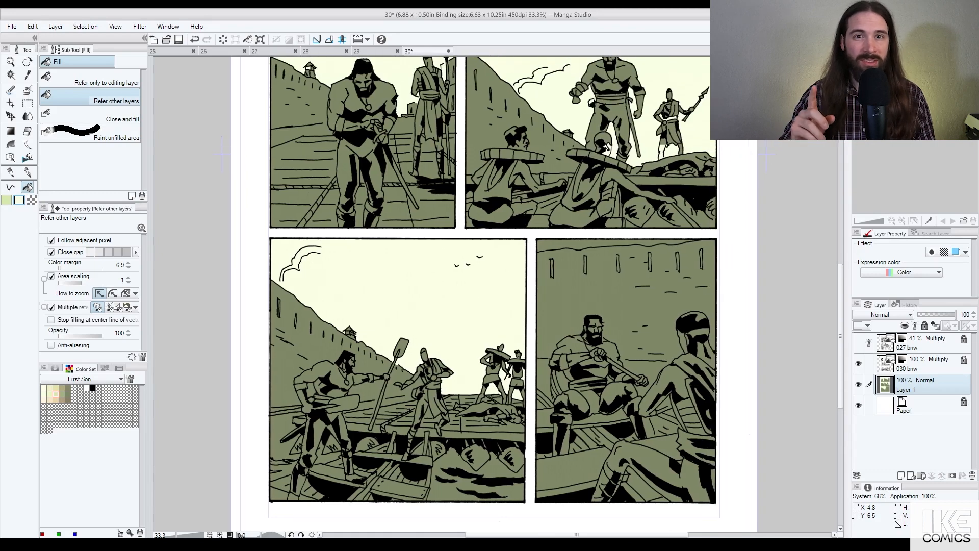
pyautogui.click(587, 245)
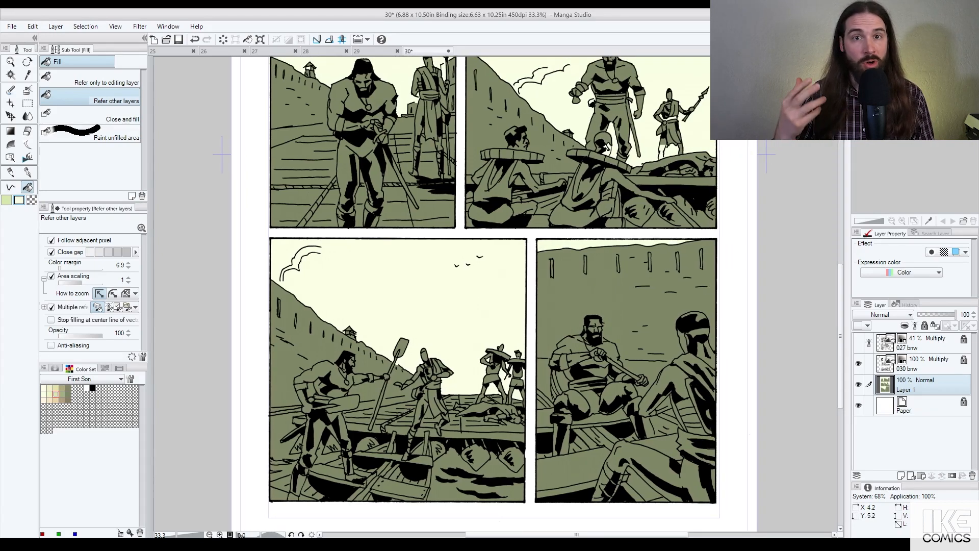
pyautogui.moveTo(552, 151); pyautogui.dragTo(619, 320)
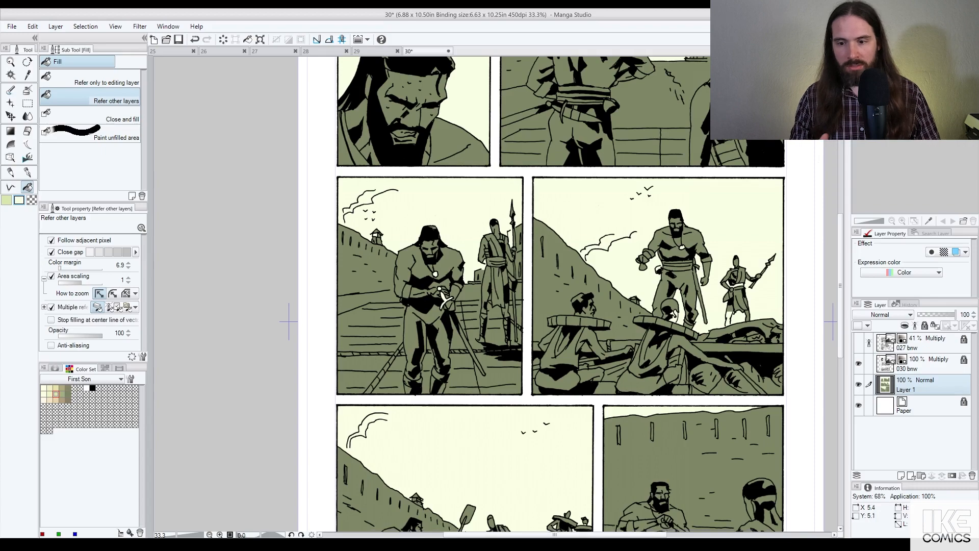
pyautogui.moveTo(444, 302); pyautogui.dragTo(501, 72)
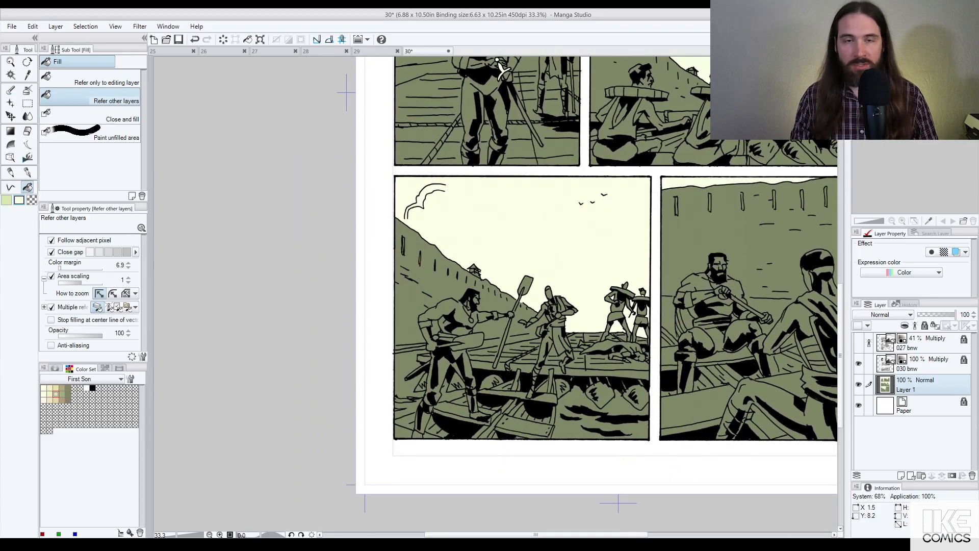
pyautogui.scroll(-2, 502, 68)
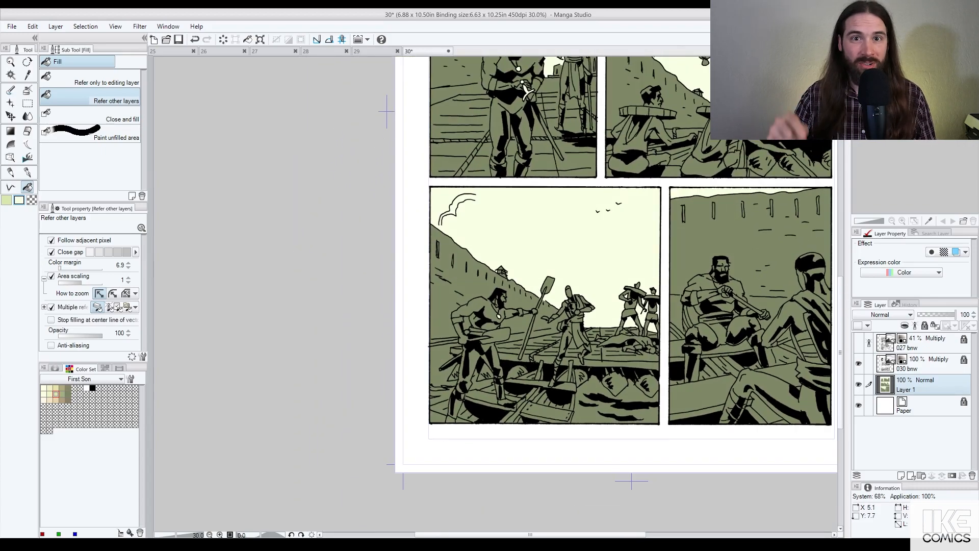
pyautogui.moveTo(765, 256); pyautogui.dragTo(648, 436)
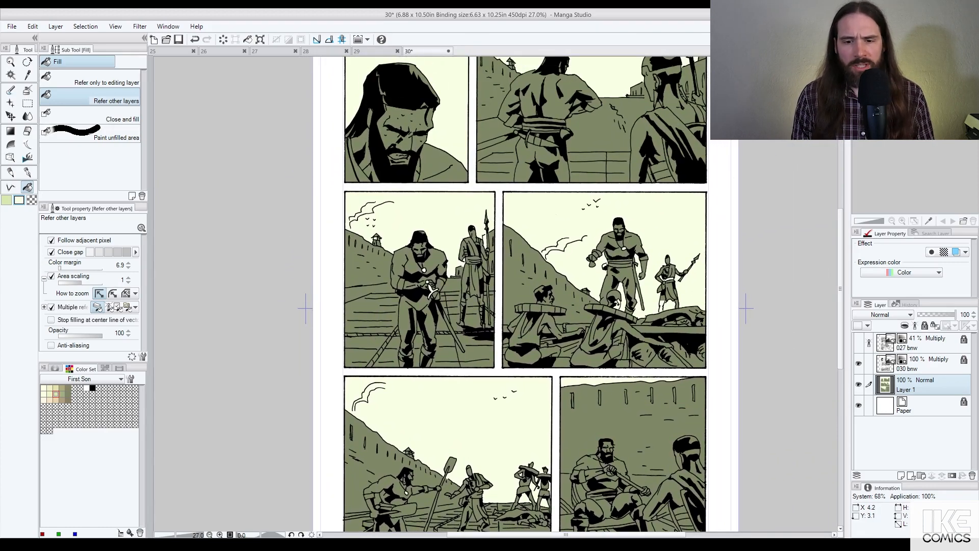
# Step: Return to the top panel and make light green active, with a darker green as second colour
pyautogui.moveTo(431, 144); pyautogui.dragTo(506, 278)
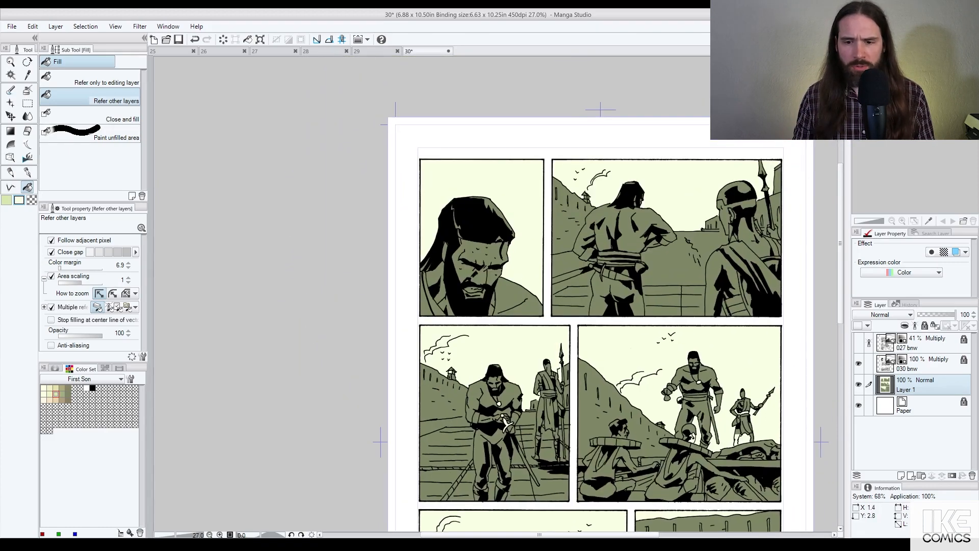
pyautogui.moveTo(605, 400); pyautogui.dragTo(615, 187)
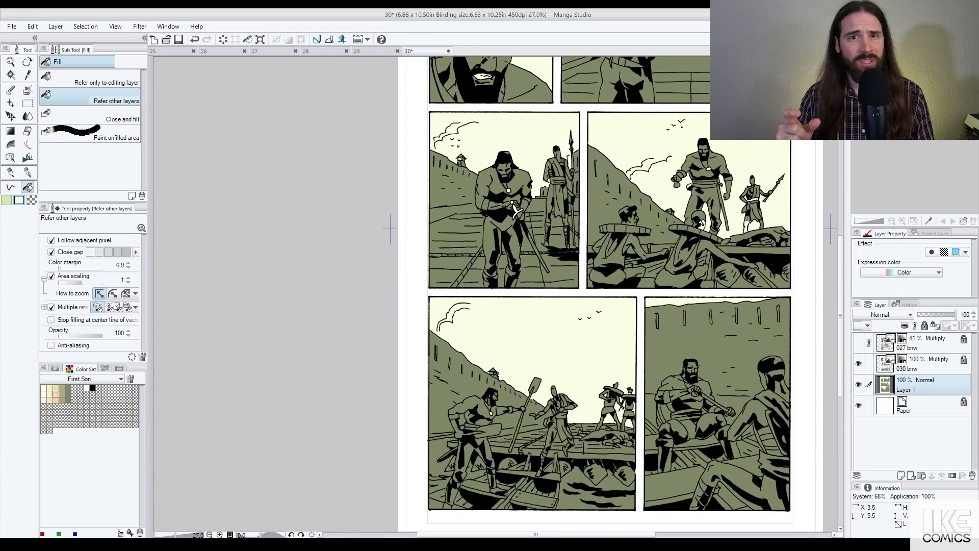
pyautogui.scroll(-2, 614, 244)
pyautogui.moveTo(614, 244); pyautogui.dragTo(589, 395)
pyautogui.press('x')
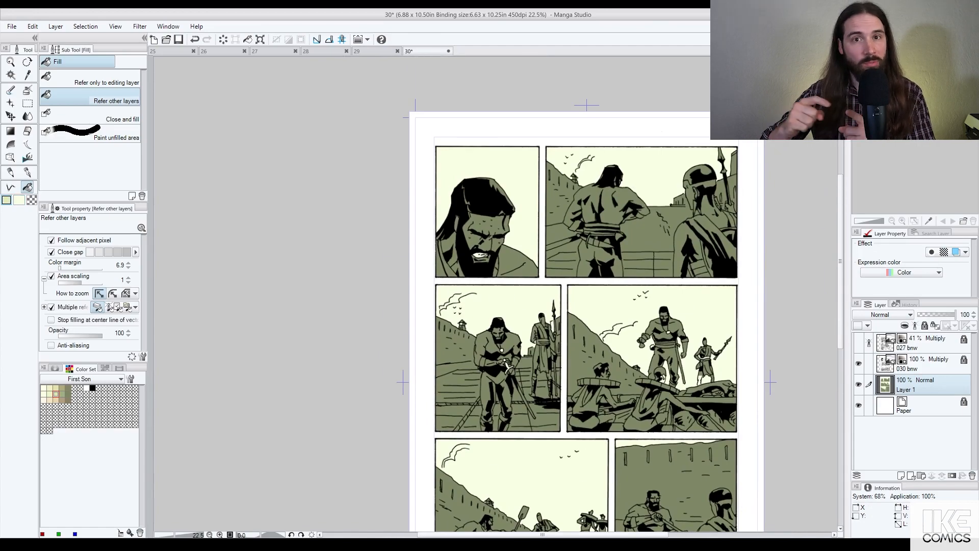
pyautogui.press('x')
pyautogui.click(49, 394)
pyautogui.press('x')
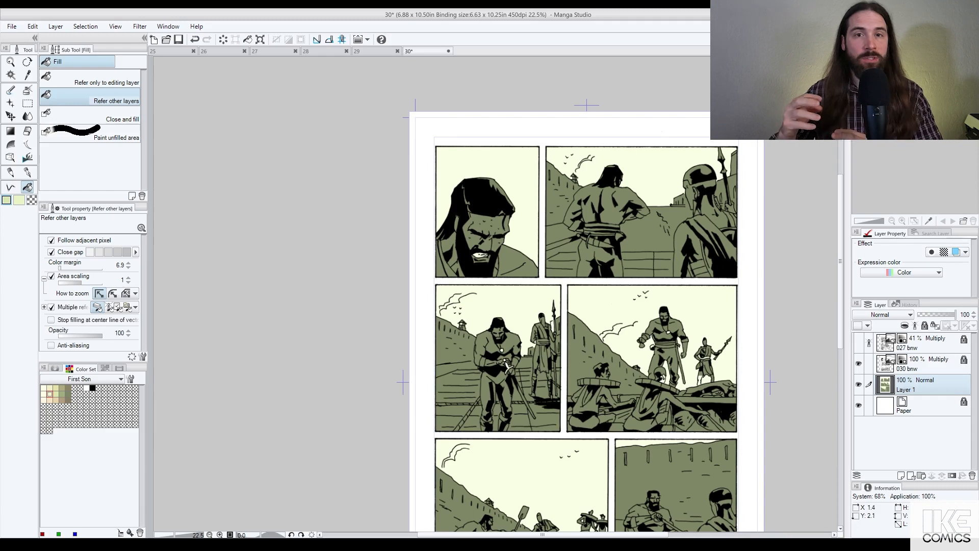
# Step: Fill the man's forehead, nose, cheek, ears, lip and neck light green
pyautogui.click(482, 221)
pyautogui.click(485, 243)
pyautogui.click(497, 245)
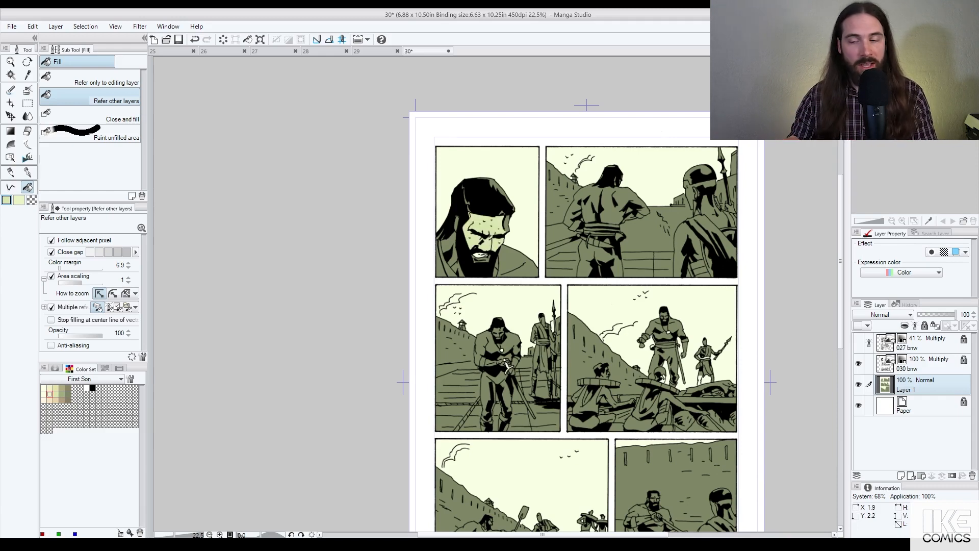
pyautogui.click(507, 225)
pyautogui.click(457, 224)
pyautogui.click(448, 243)
pyautogui.click(451, 262)
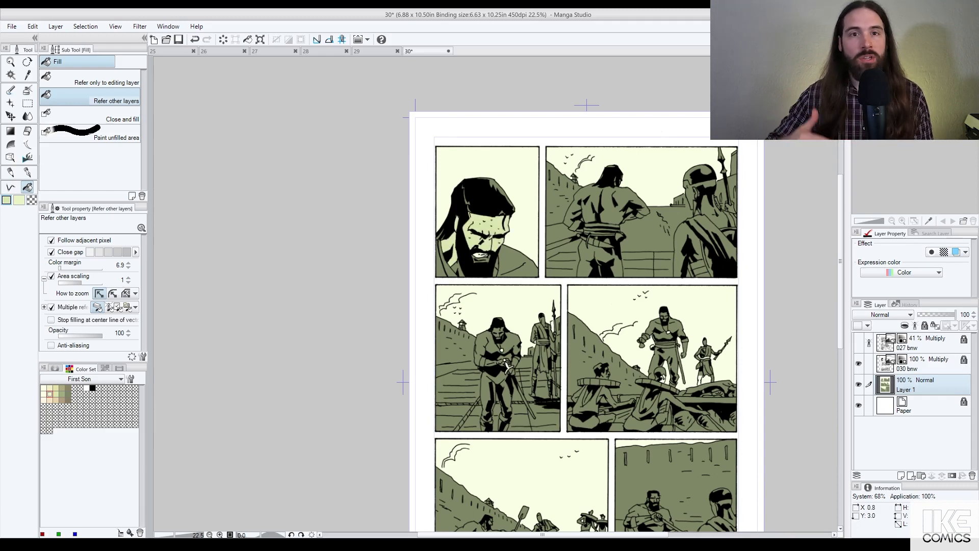
pyautogui.click(458, 269)
pyautogui.click(481, 259)
pyautogui.scroll(2, 495, 273)
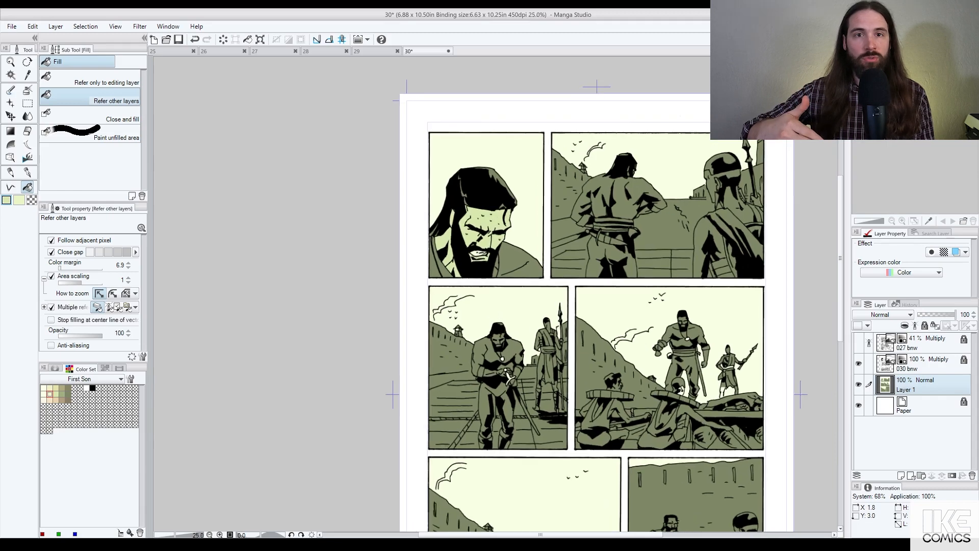
pyautogui.click(495, 271)
# Step: Fill the man's robe and left collar strip with the paler green
pyautogui.press('x')
pyautogui.click(521, 251)
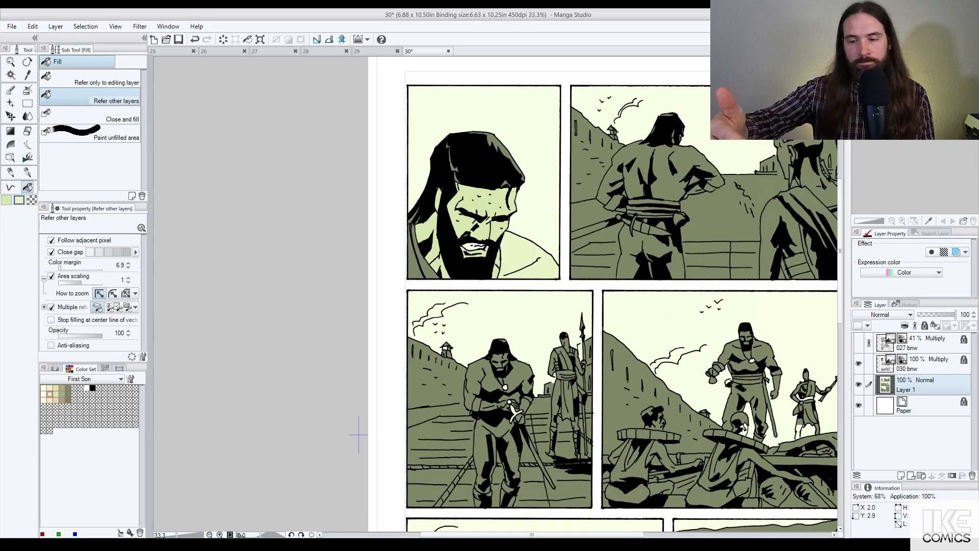
pyautogui.click(425, 267)
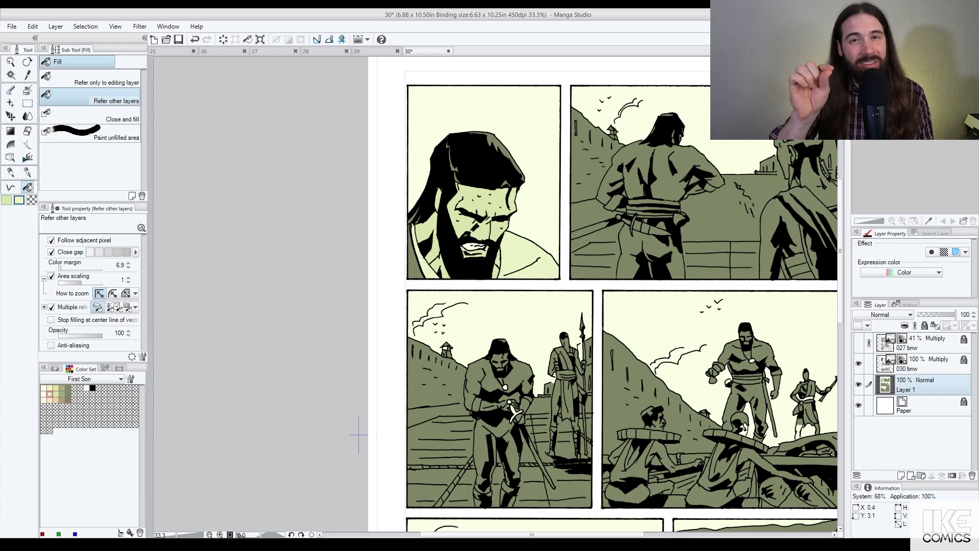
pyautogui.hotkey('ctrl', 'z')
pyautogui.hotkey('ctrl', 'y')
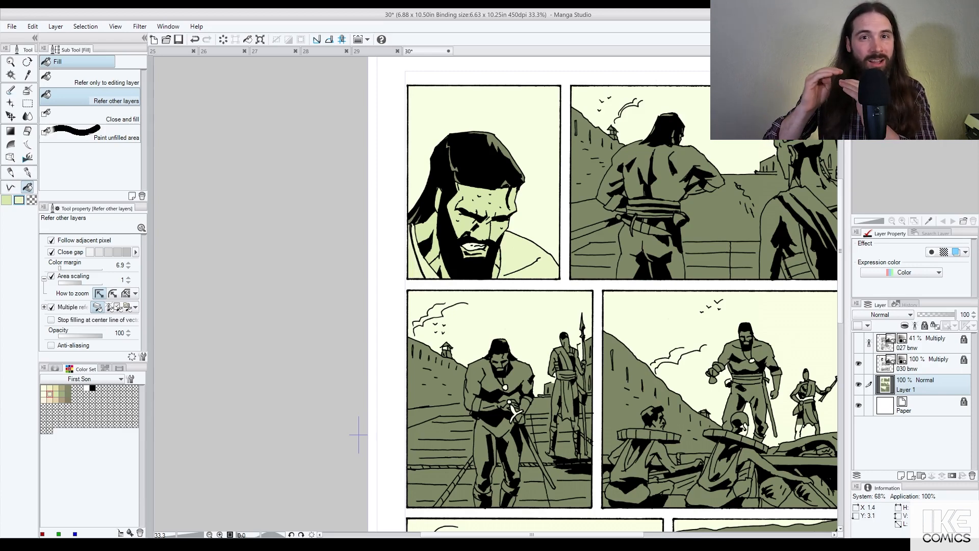
pyautogui.moveTo(620, 210); pyautogui.dragTo(490, 262)
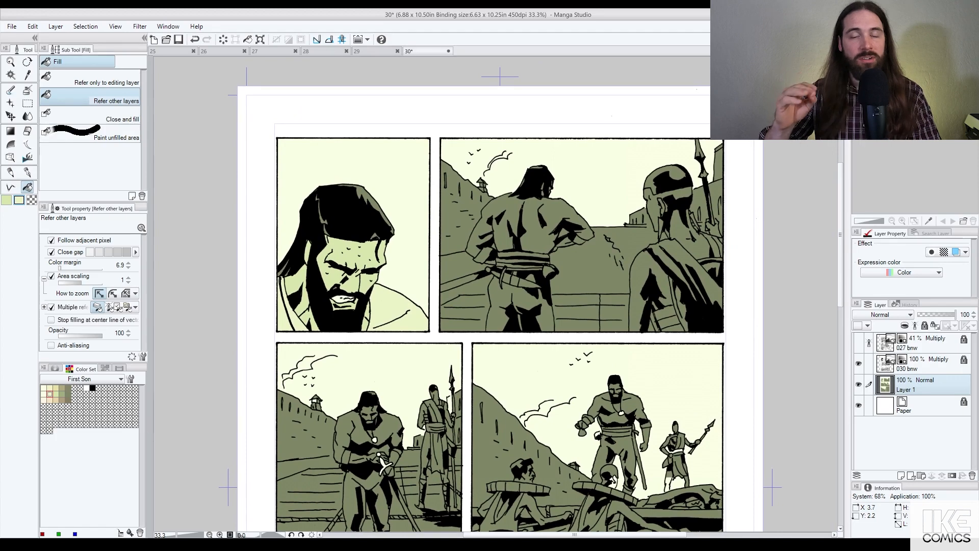
# Step: Fill the standing man's bare back and right forearm pale green
pyautogui.click(505, 211)
pyautogui.click(534, 222)
pyautogui.click(584, 236)
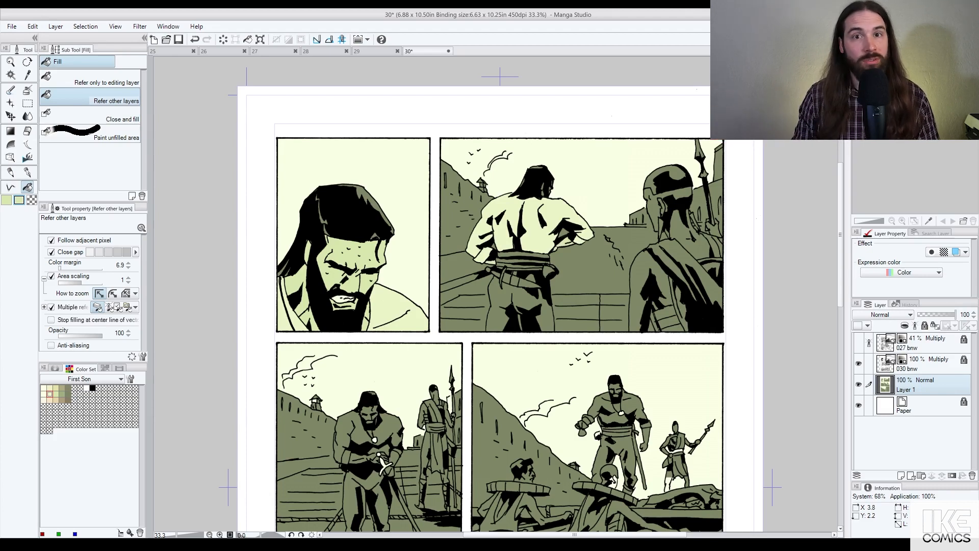
# Step: Fill the waist area, then the figure's legs and the ground behind the figures pale cream
pyautogui.click(549, 272)
pyautogui.hotkey('ctrl', 'z')
pyautogui.hotkey('ctrl', 'y')
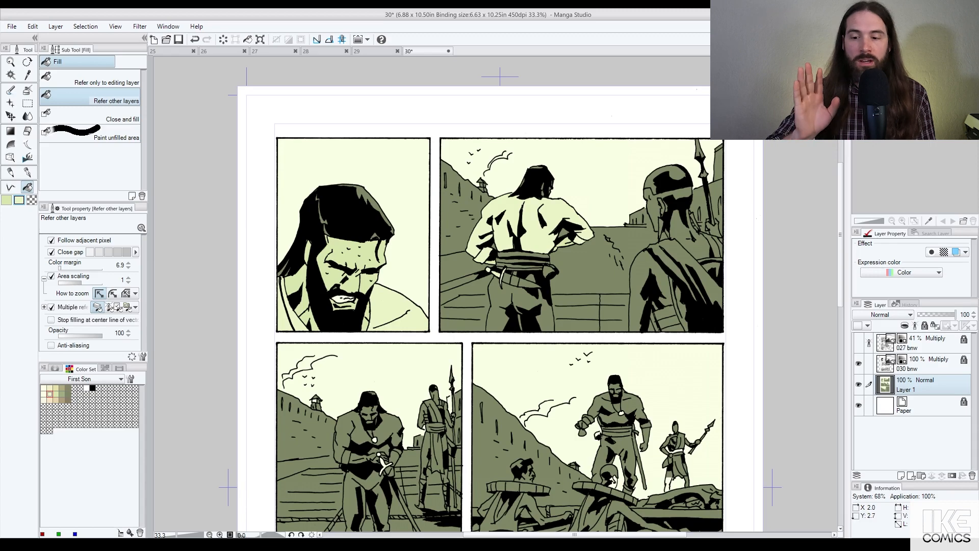
pyautogui.click(527, 299)
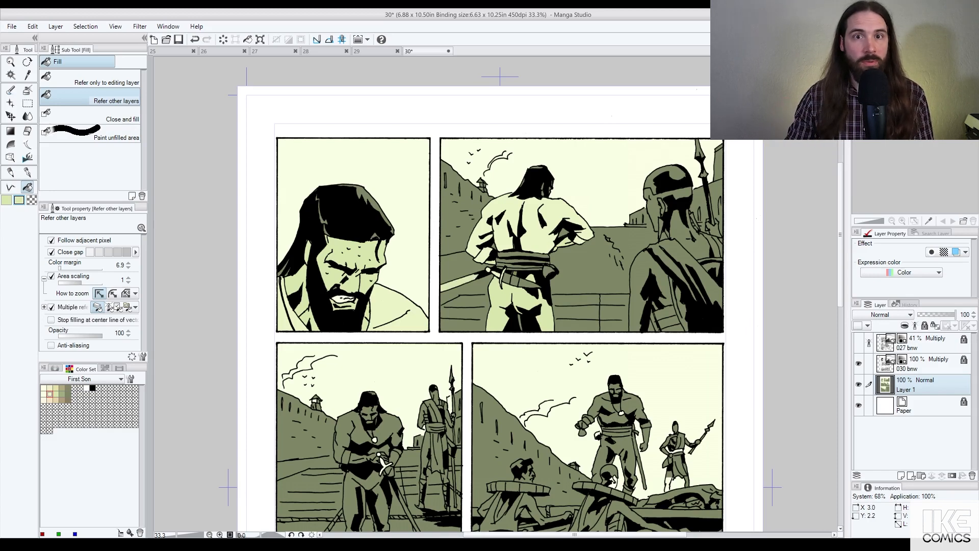
pyautogui.click(582, 264)
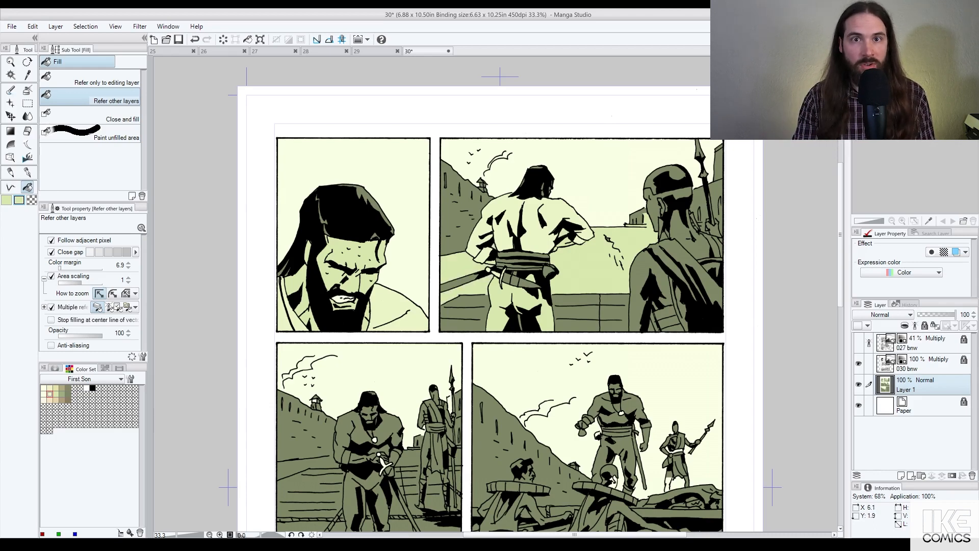
# Step: Draw a filled light green polyline strip along the horizon beneath the distant building
pyautogui.scroll(3, 664, 236)
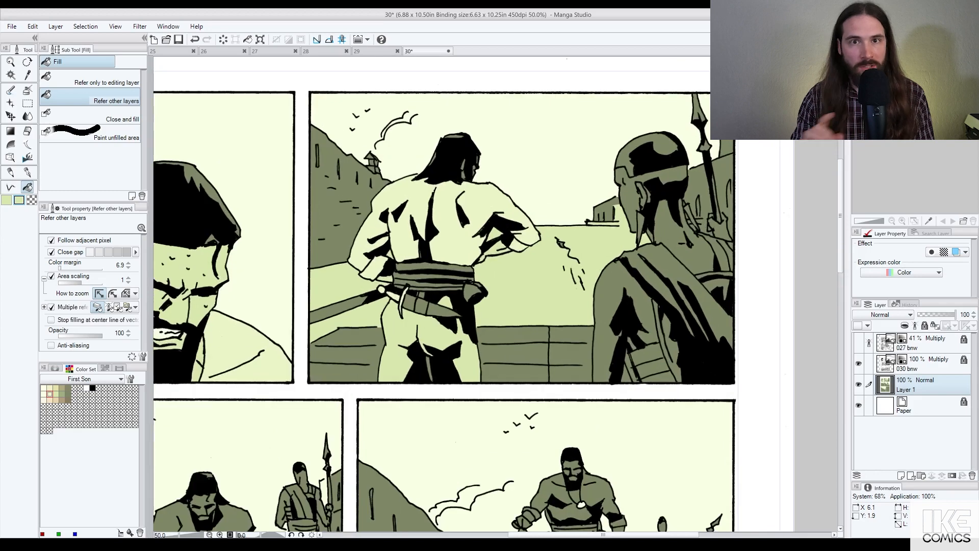
pyautogui.scroll(3, 703, 228)
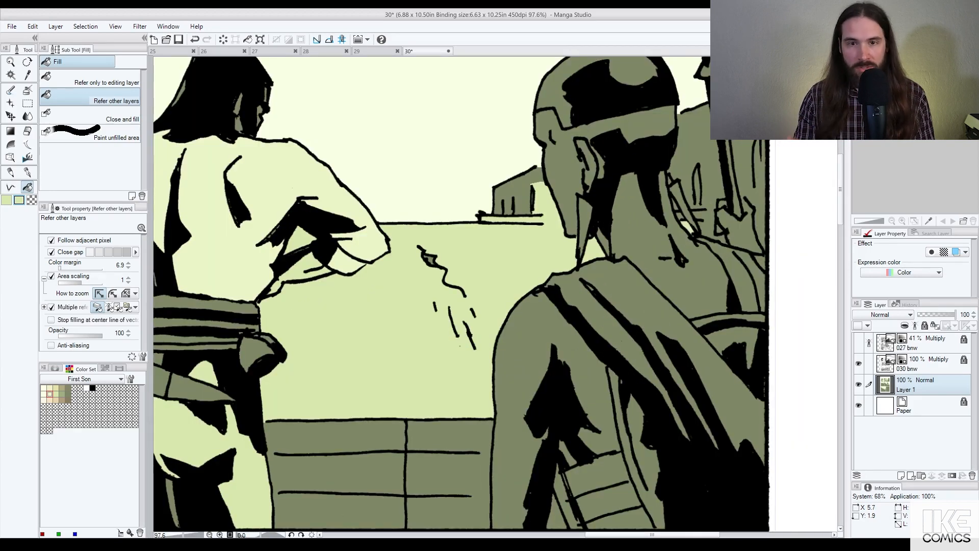
pyautogui.click(10, 188)
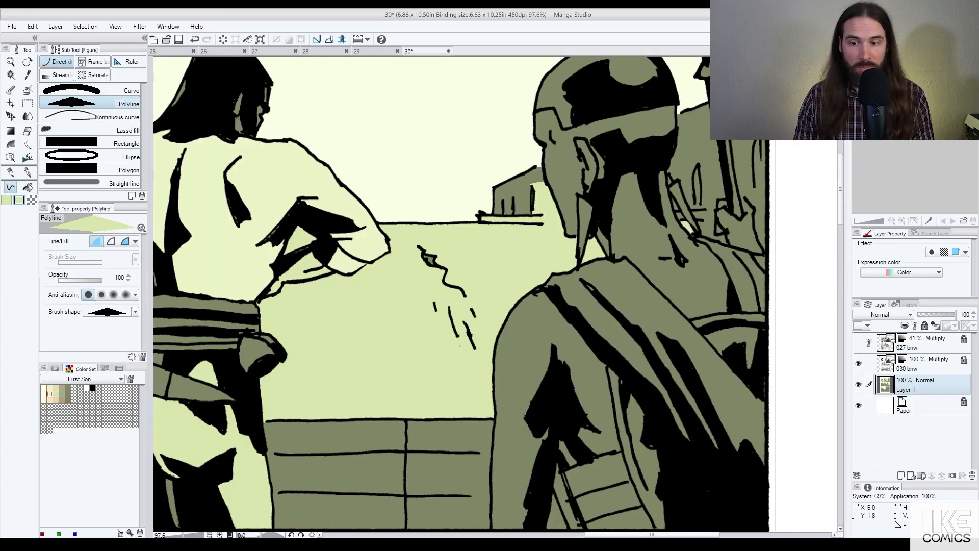
pyautogui.click(694, 220)
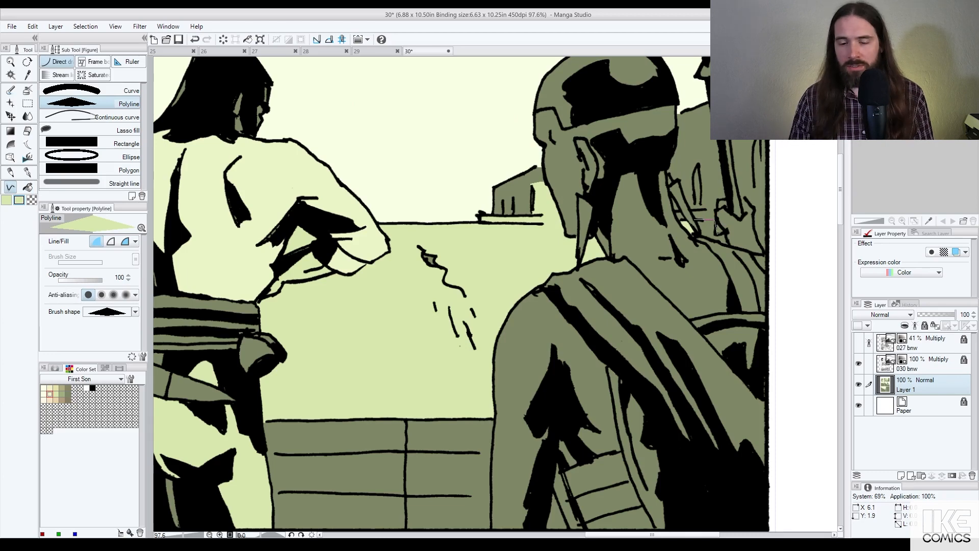
pyautogui.click(727, 236)
pyautogui.click(725, 247)
pyautogui.click(702, 238)
pyautogui.click(694, 220)
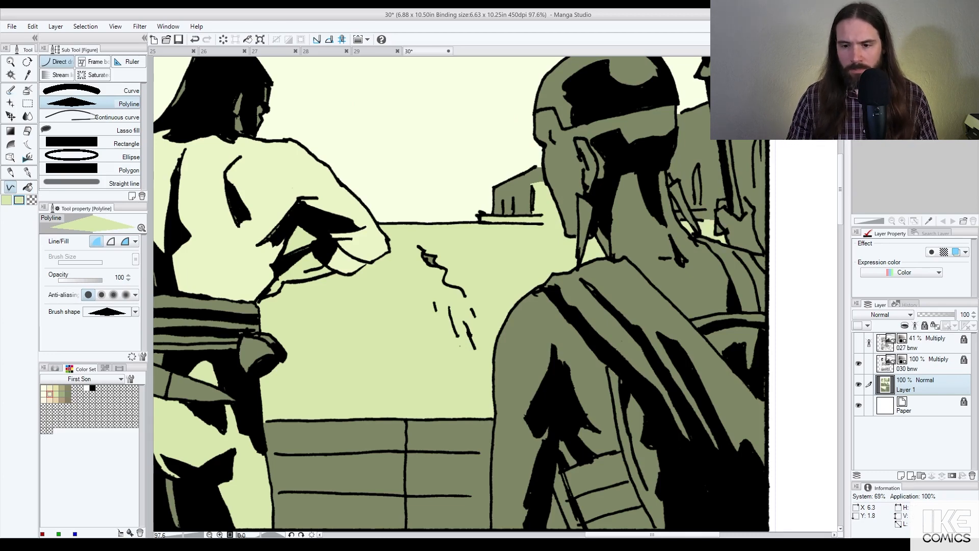
pyautogui.scroll(-1, 759, 221)
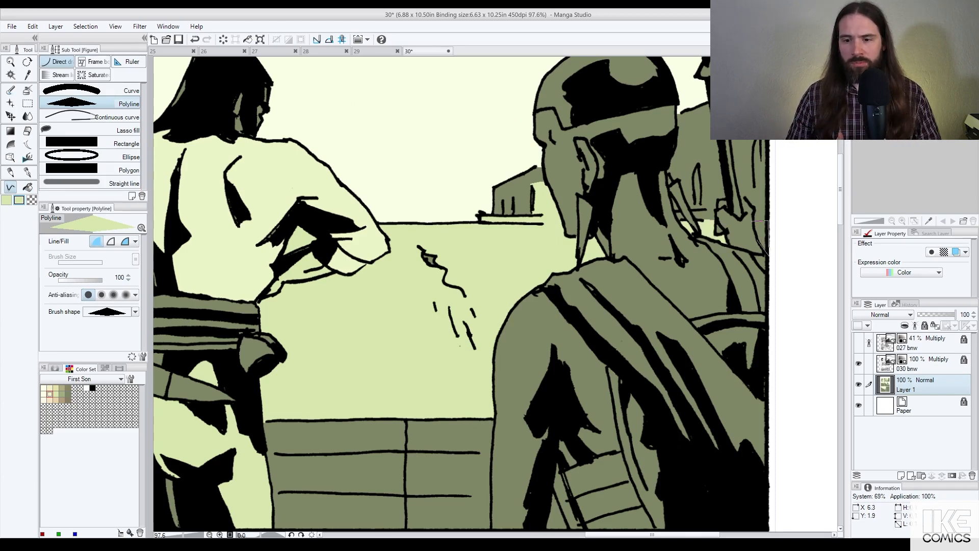
pyautogui.scroll(-3, 759, 222)
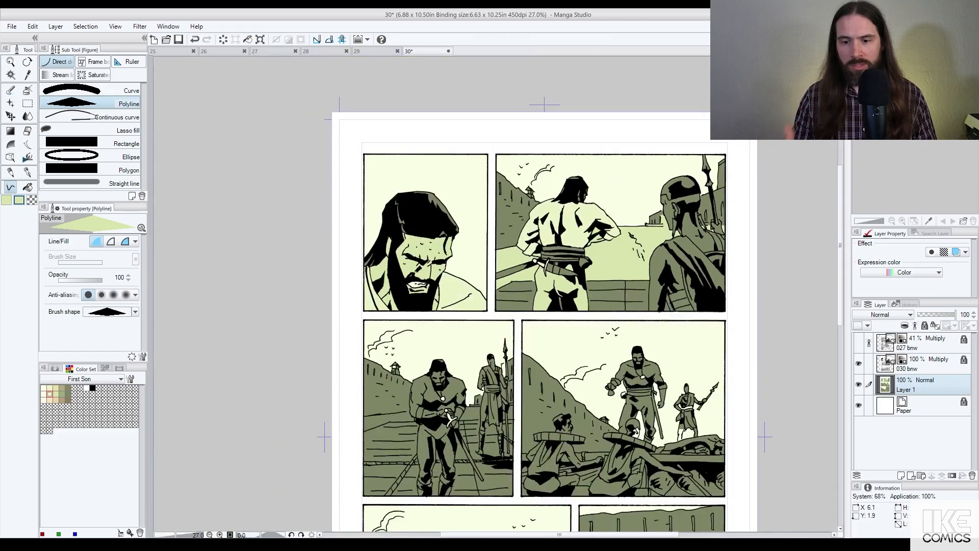
pyautogui.click(326, 52)
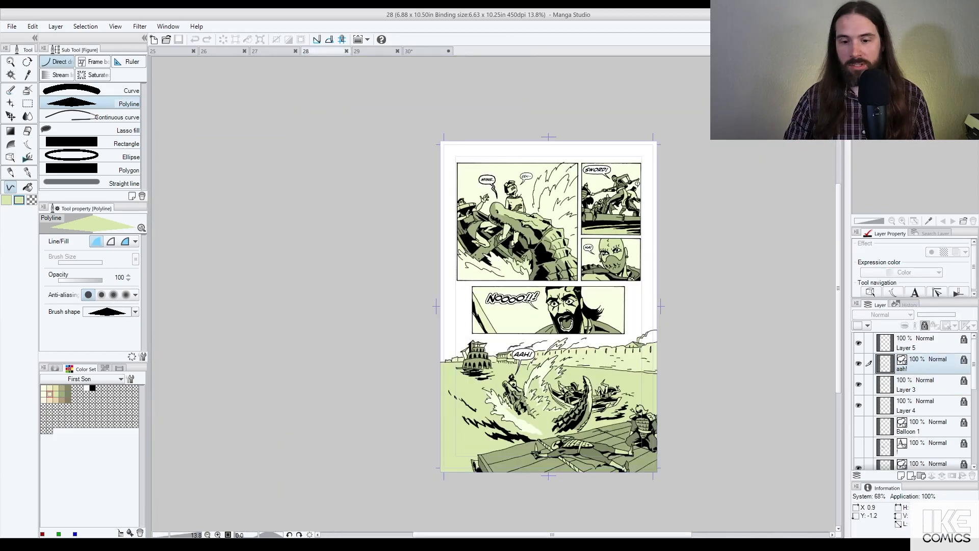
pyautogui.click(376, 51)
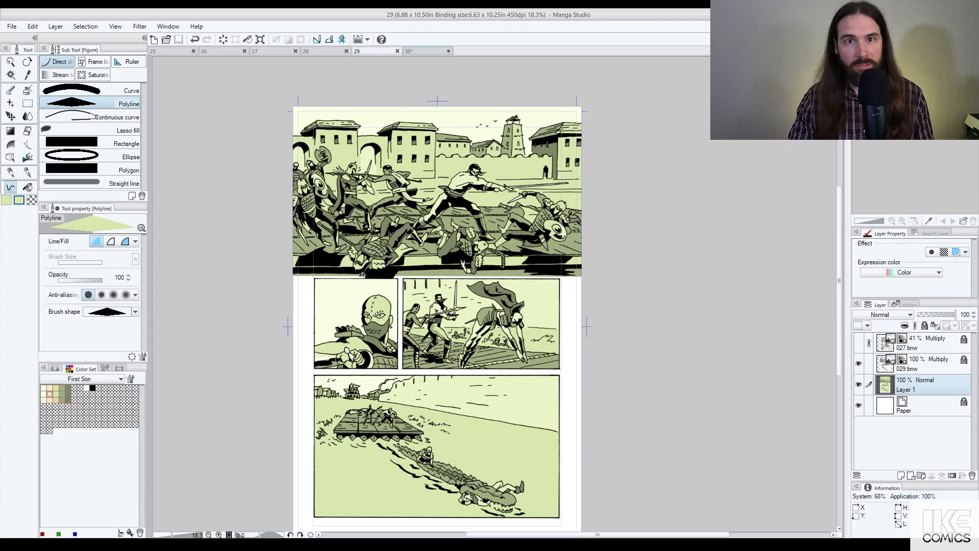
pyautogui.click(424, 52)
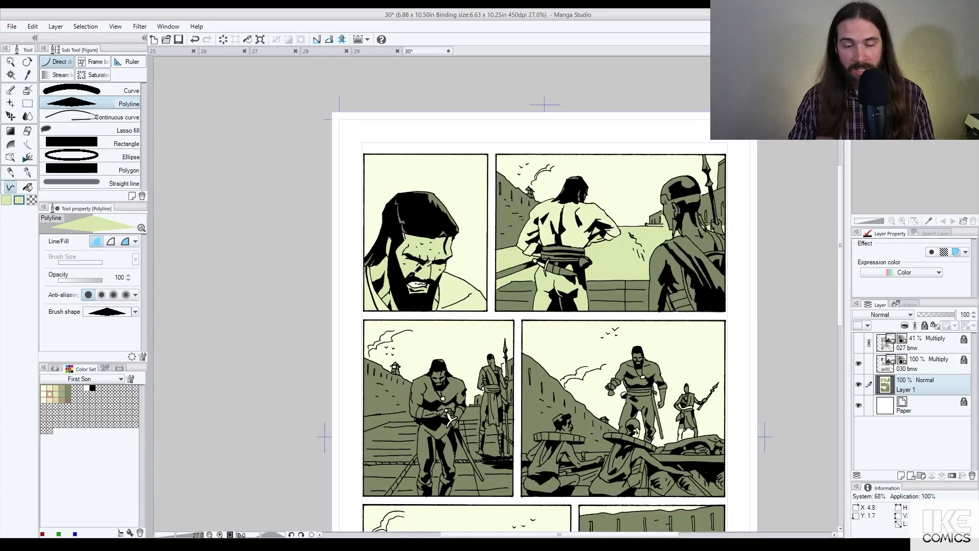
pyautogui.scroll(2, 579, 211)
pyautogui.press('g')
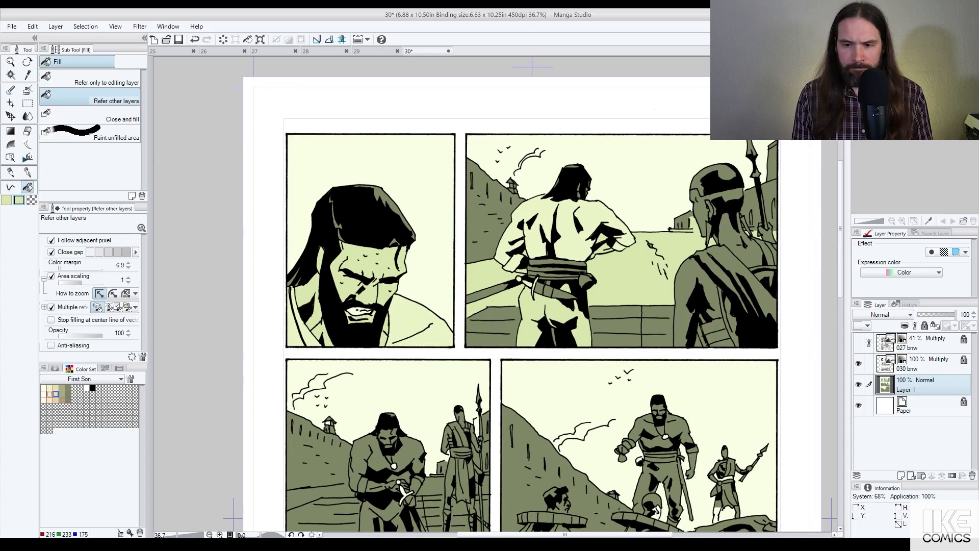
# Step: Fill the panel's left wall pale cream
pyautogui.click(496, 219)
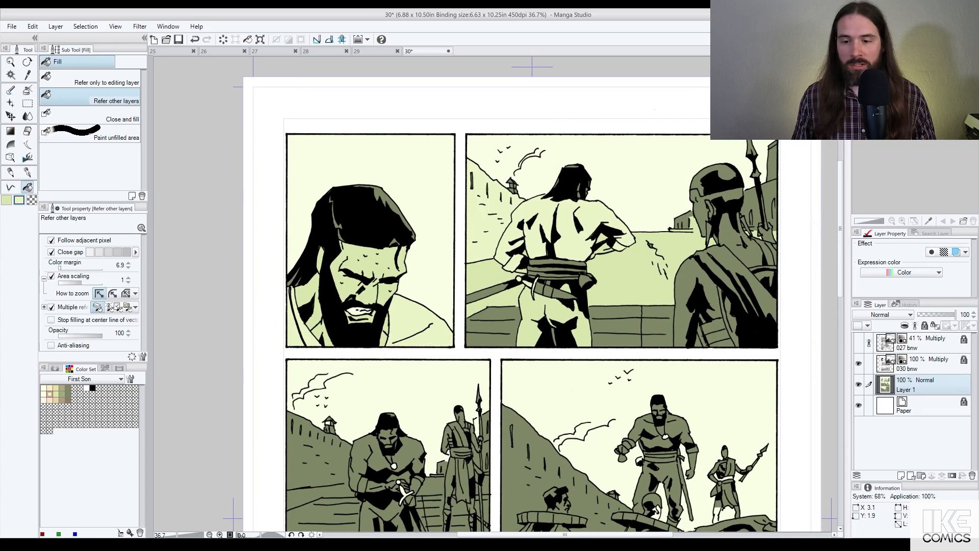
pyautogui.hotkey('ctrl', 'z')
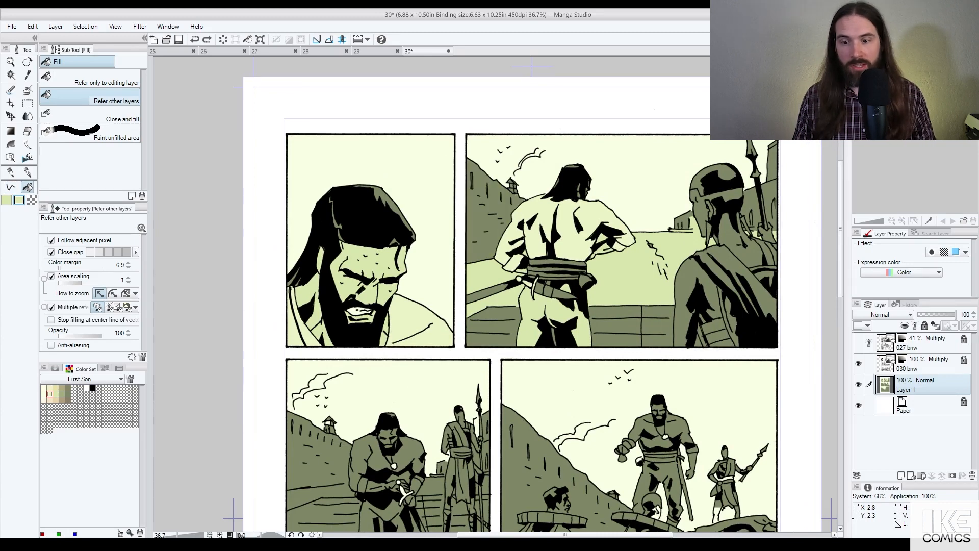
pyautogui.hotkey('ctrl', 'y')
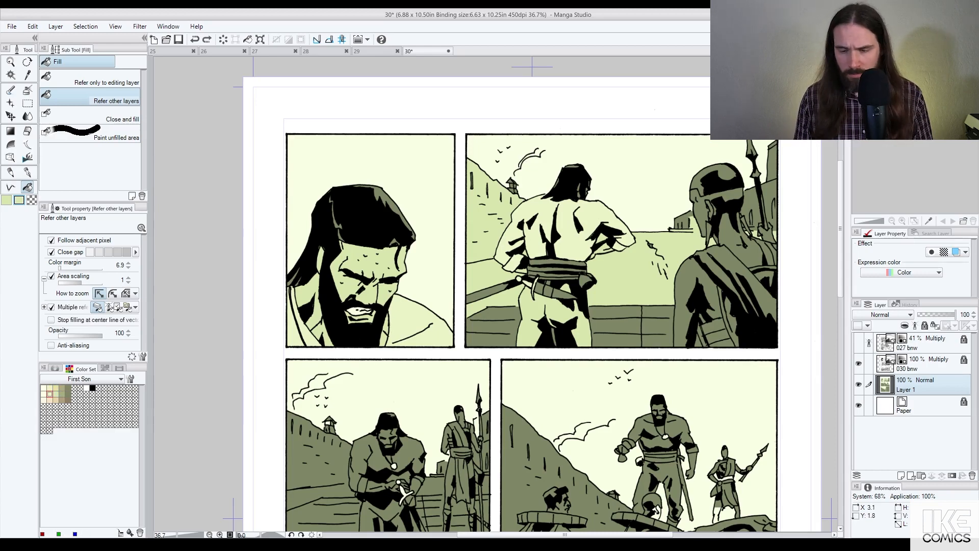
# Step: Fill the hillside and the ground on both sides of the figure, settling on olive green 161 175 128
pyautogui.click(513, 242)
pyautogui.click(635, 273)
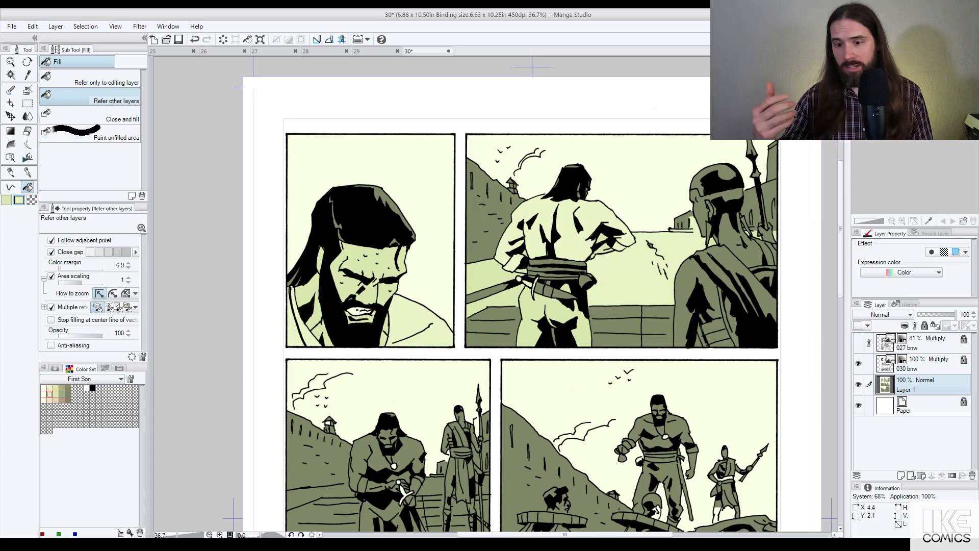
pyautogui.click(504, 275)
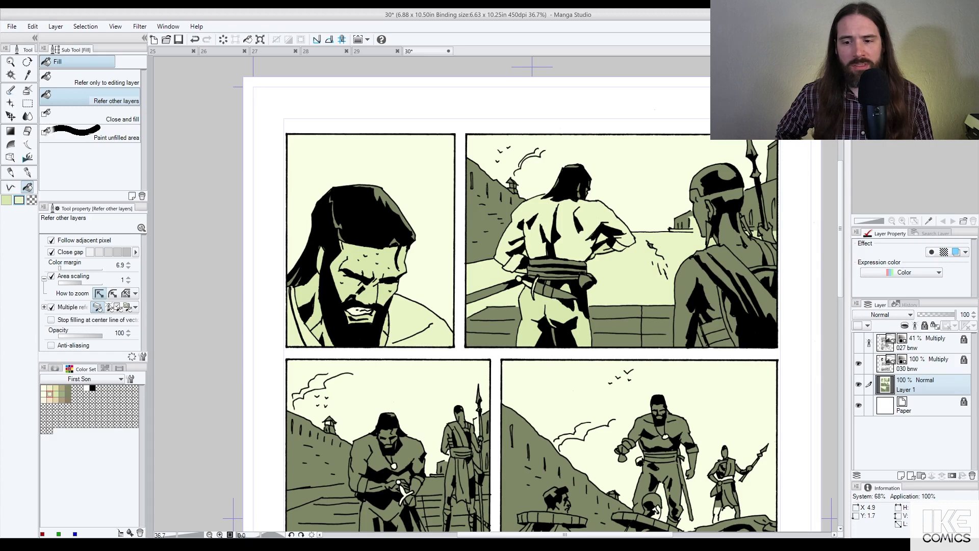
pyautogui.hotkey('ctrl', 'z')
pyautogui.hotkey('ctrl', 'z')
pyautogui.hotkey('ctrl', 'z')
pyautogui.hotkey('ctrl', 'z')
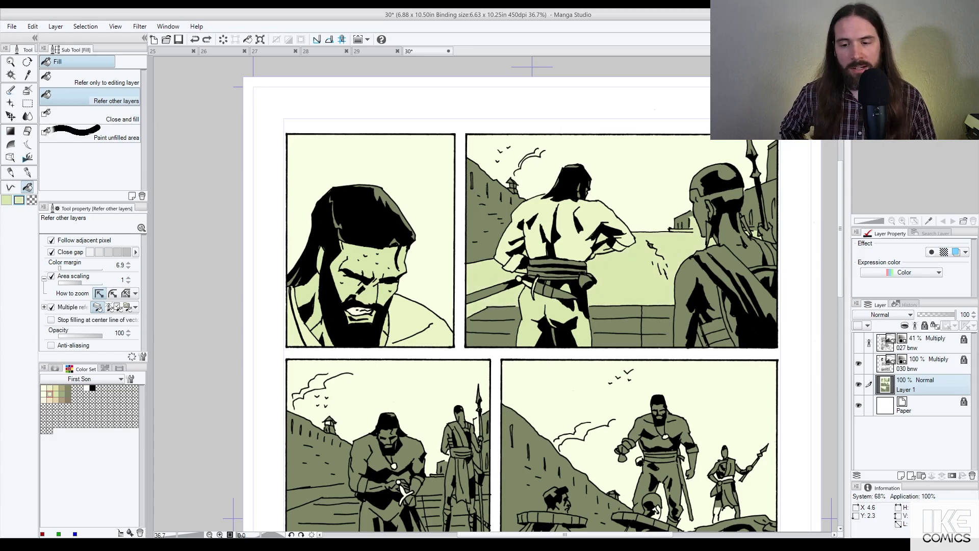
pyautogui.hotkey('ctrl', 'z')
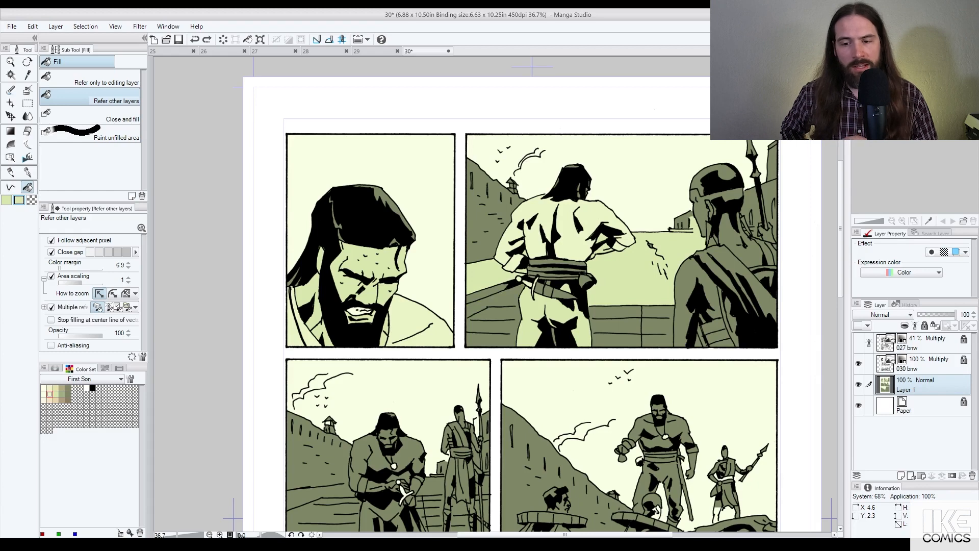
pyautogui.hotkey('ctrl', 'y')
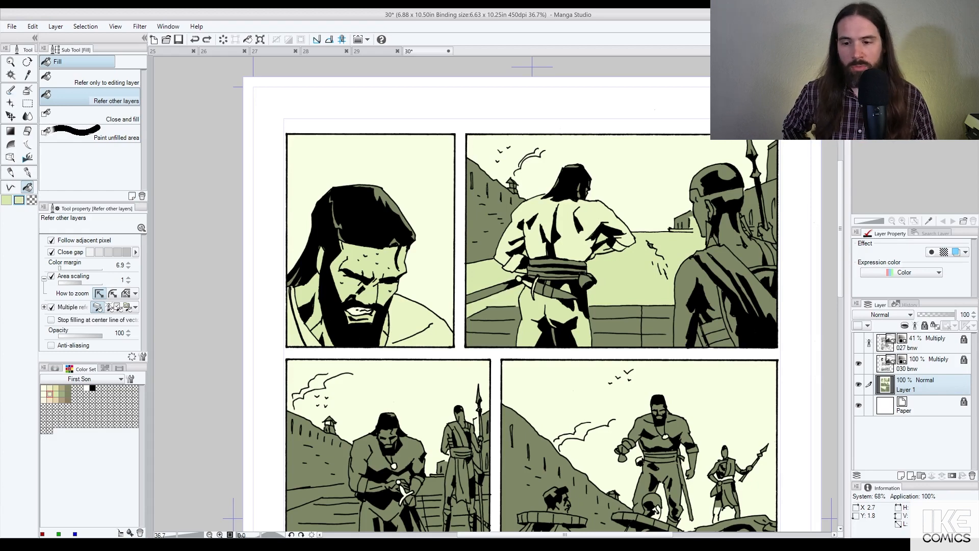
pyautogui.hotkey('ctrl', 'y')
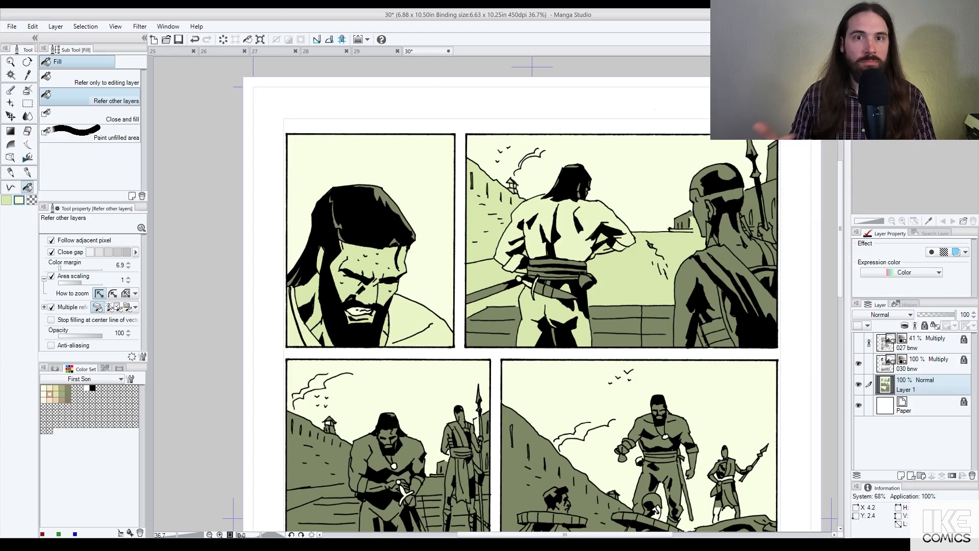
pyautogui.click(61, 394)
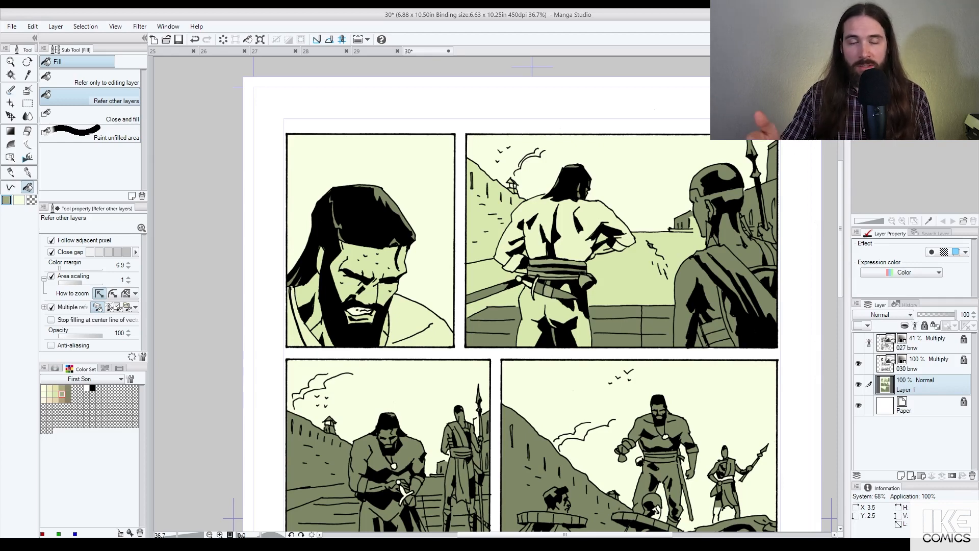
pyautogui.hotkey('ctrl', 'z')
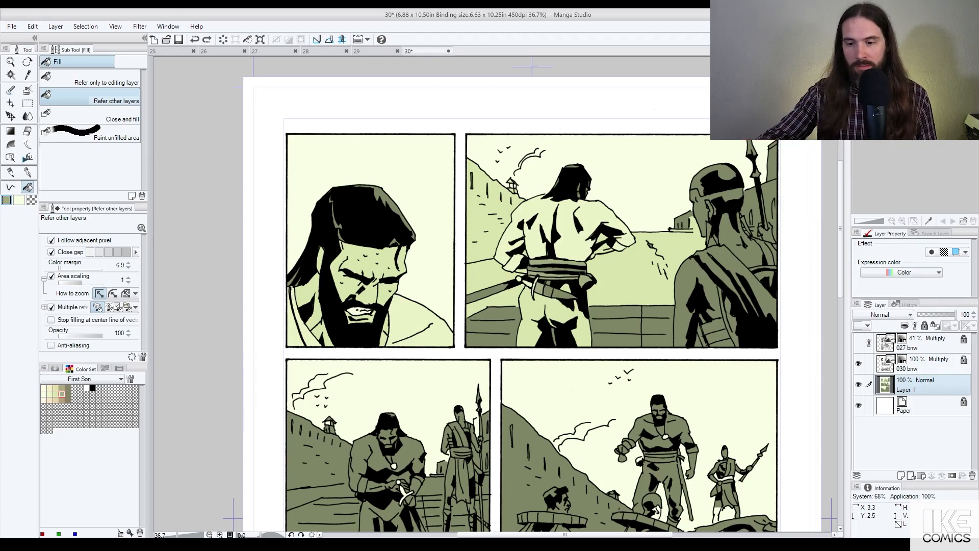
pyautogui.hotkey('ctrl', 'y')
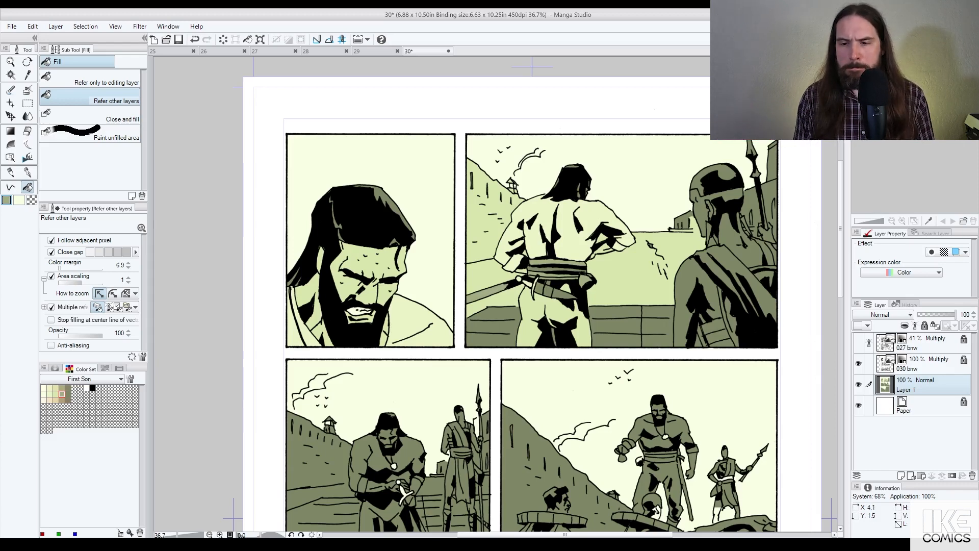
# Step: Fill the rail area left of the man with black
pyautogui.scroll(1, 590, 206)
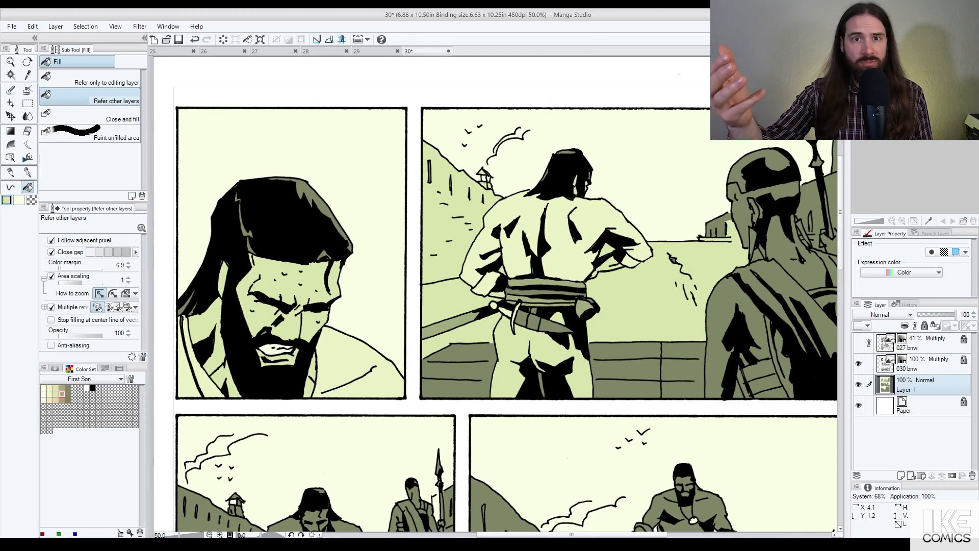
pyautogui.scroll(-1, 561, 229)
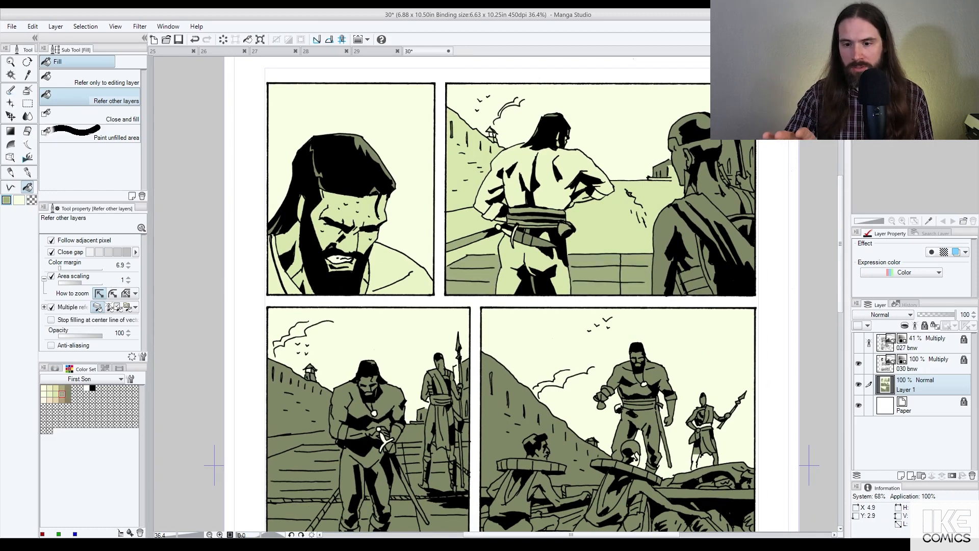
pyautogui.keyDown('alt'); pyautogui.click(534, 242); pyautogui.keyUp('alt')
pyautogui.click(469, 241)
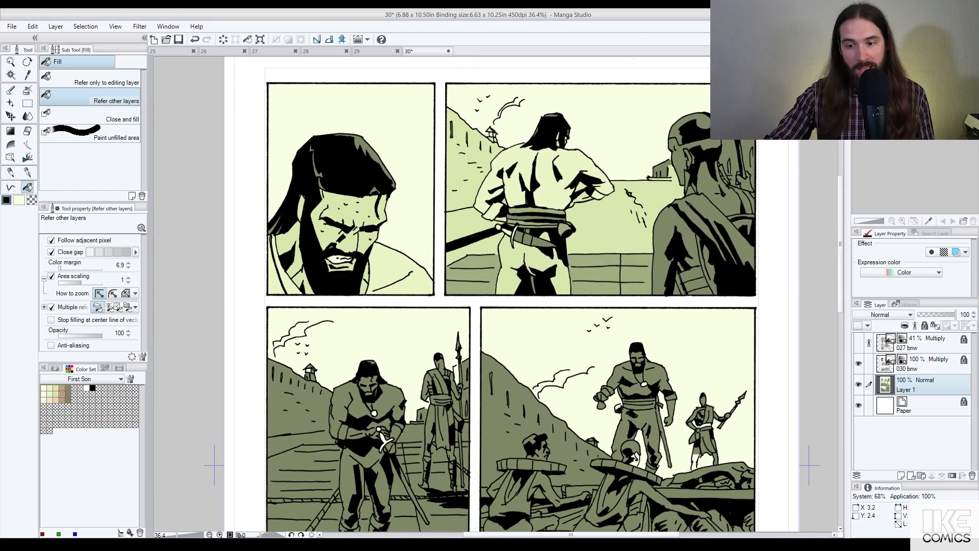
pyautogui.hotkey('ctrl', 'z')
pyautogui.click(467, 241)
pyautogui.scroll(-2, 561, 228)
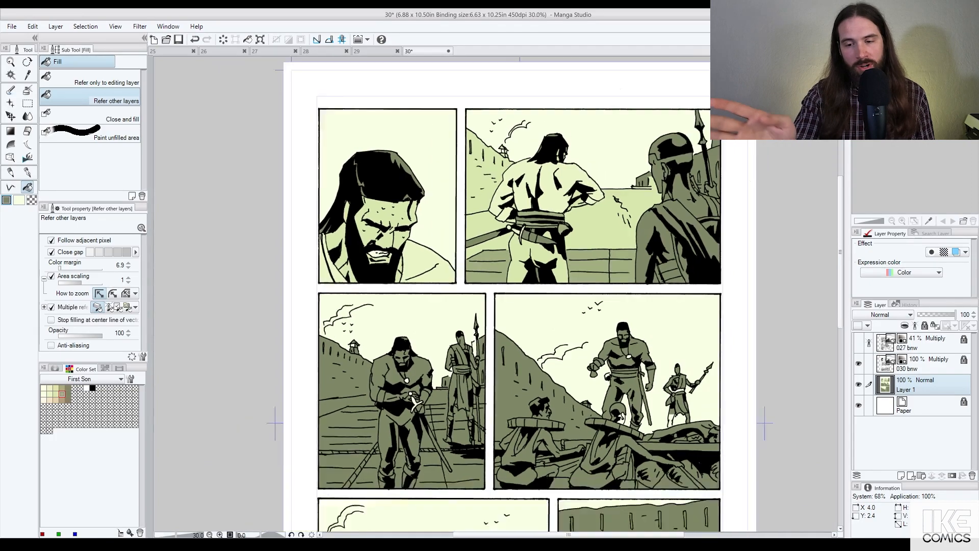
pyautogui.scroll(2, 442, 298)
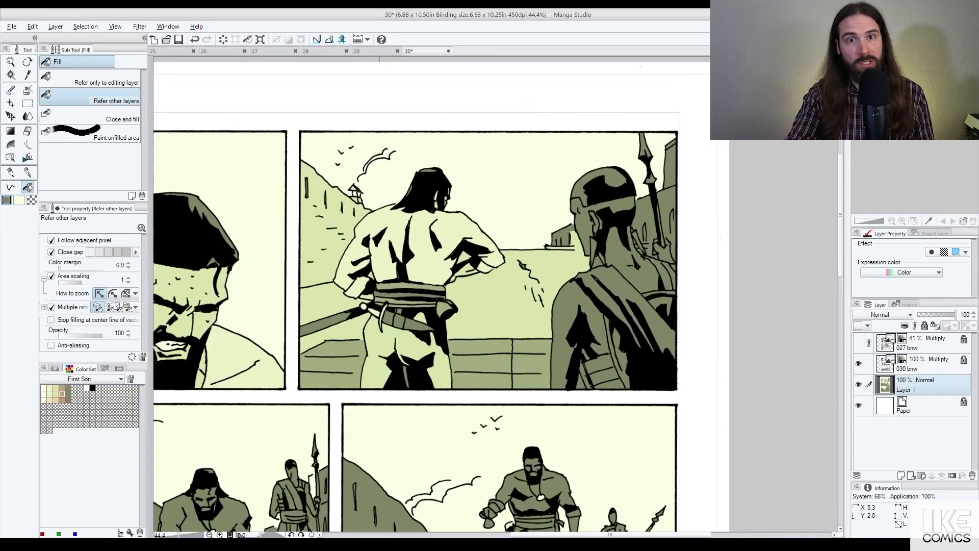
# Step: Fill the patch under the guard's chin light green and the head cap's left part mid green
pyautogui.keyDown('alt'); pyautogui.click(566, 266); pyautogui.keyUp('alt')
pyautogui.click(580, 191)
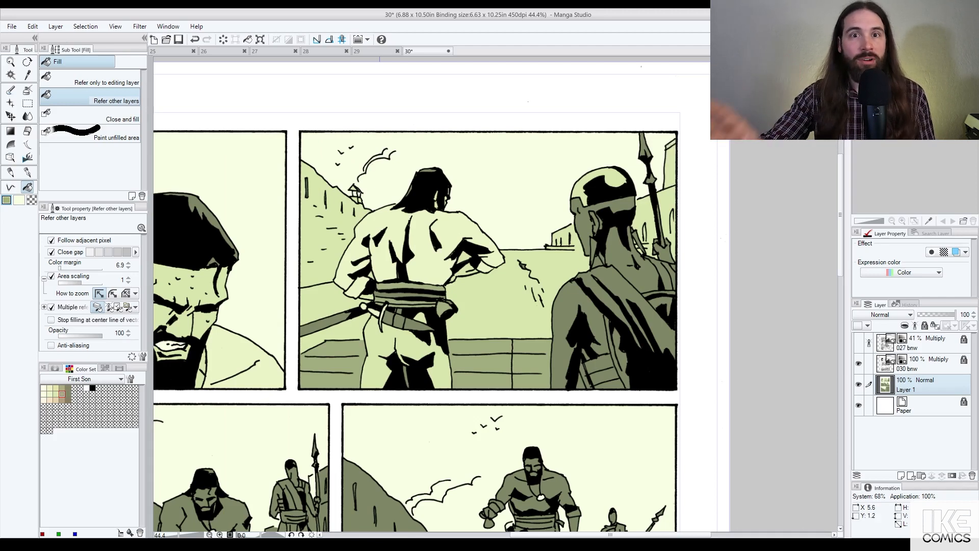
pyautogui.hotkey('ctrl', 'z')
pyautogui.click(583, 224)
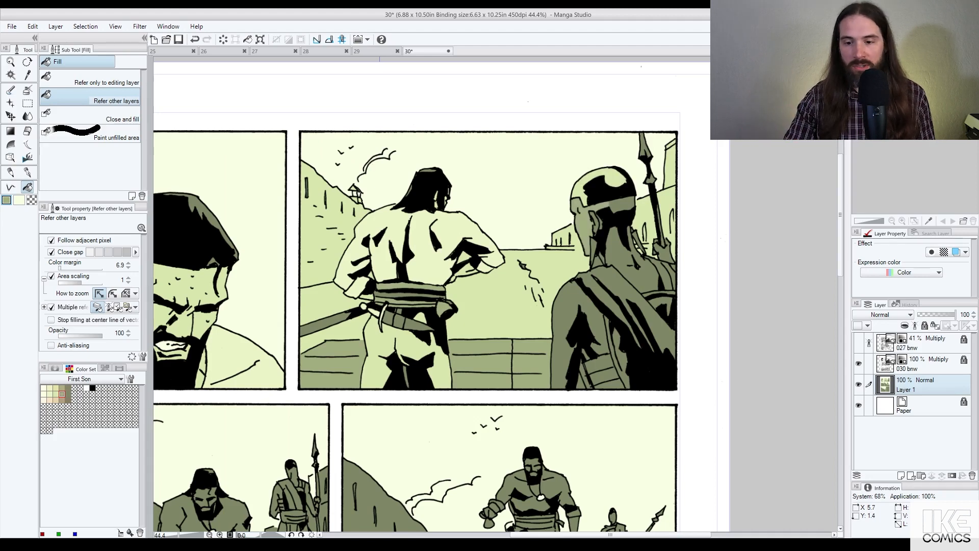
pyautogui.click(620, 206)
pyautogui.hotkey('ctrl', 'z')
pyautogui.hotkey('ctrl', 'z')
pyautogui.keyDown('alt'); pyautogui.click(577, 265); pyautogui.keyUp('alt')
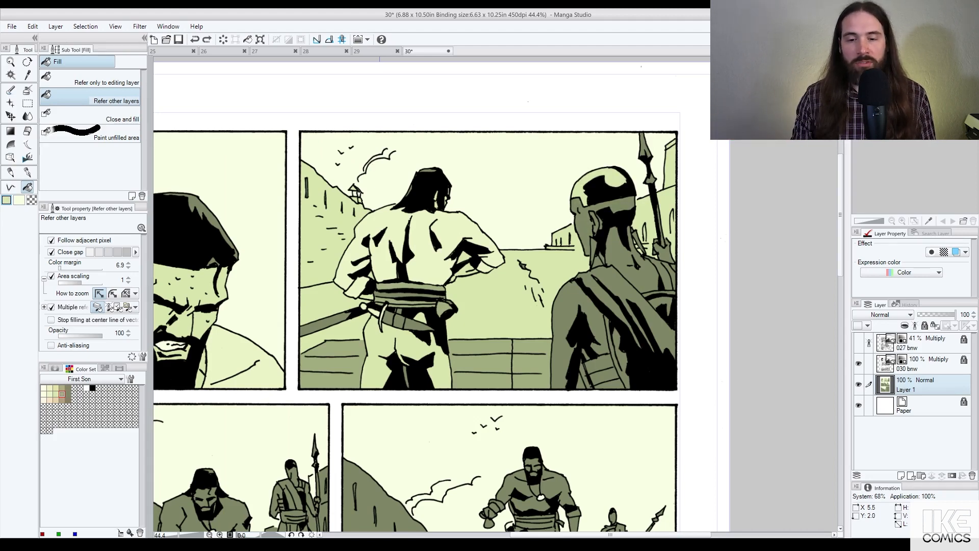
pyautogui.click(597, 261)
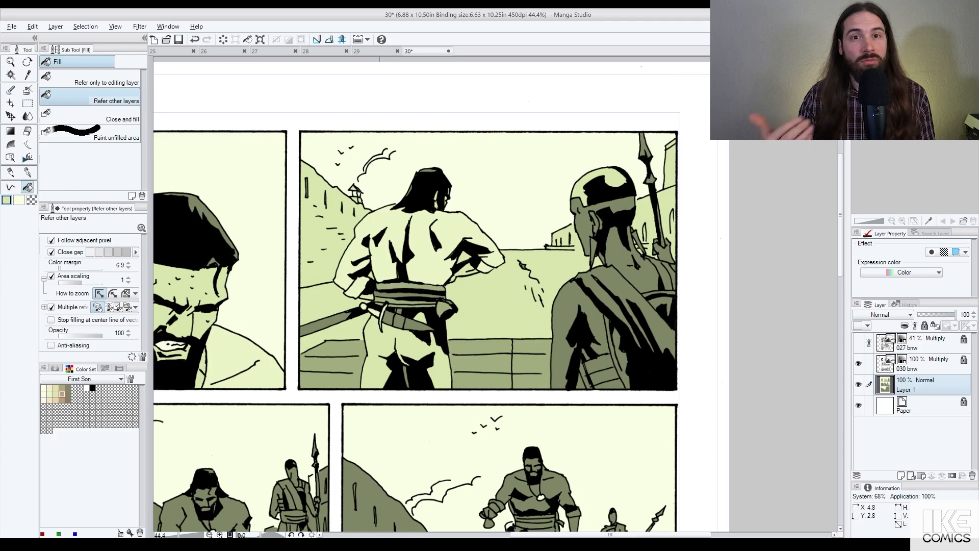
pyautogui.keyDown('alt'); pyautogui.click(520, 348); pyautogui.keyUp('alt')
pyautogui.click(578, 194)
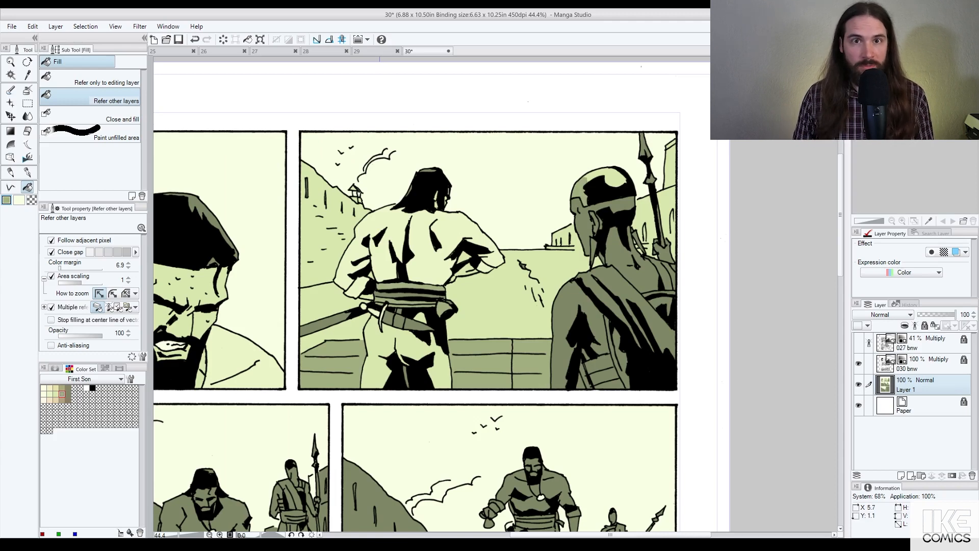
# Step: Fill the spearhead and the guard's diagonal sash light green
pyautogui.click(645, 147)
pyautogui.hotkey('ctrl', 'z')
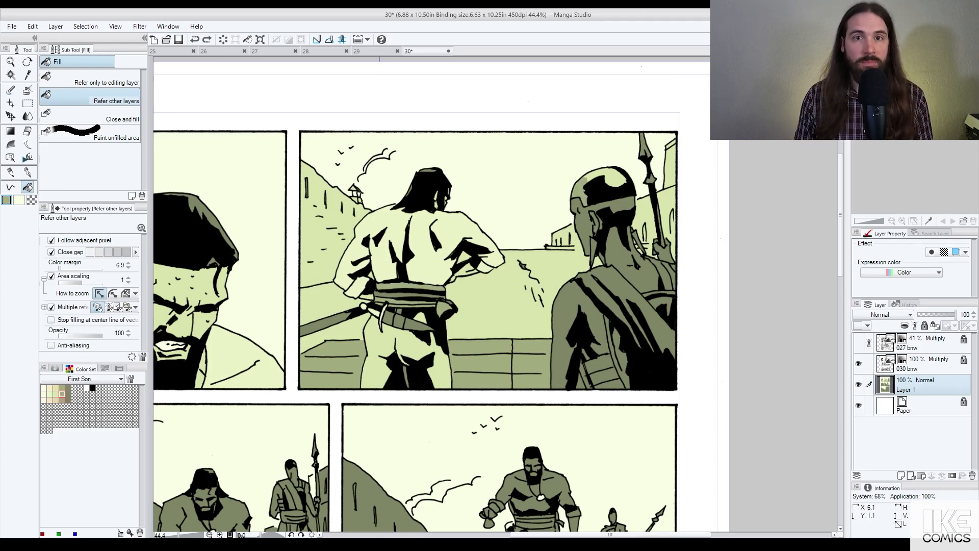
pyautogui.keyDown('alt'); pyautogui.click(671, 163); pyautogui.keyUp('alt')
pyautogui.click(645, 145)
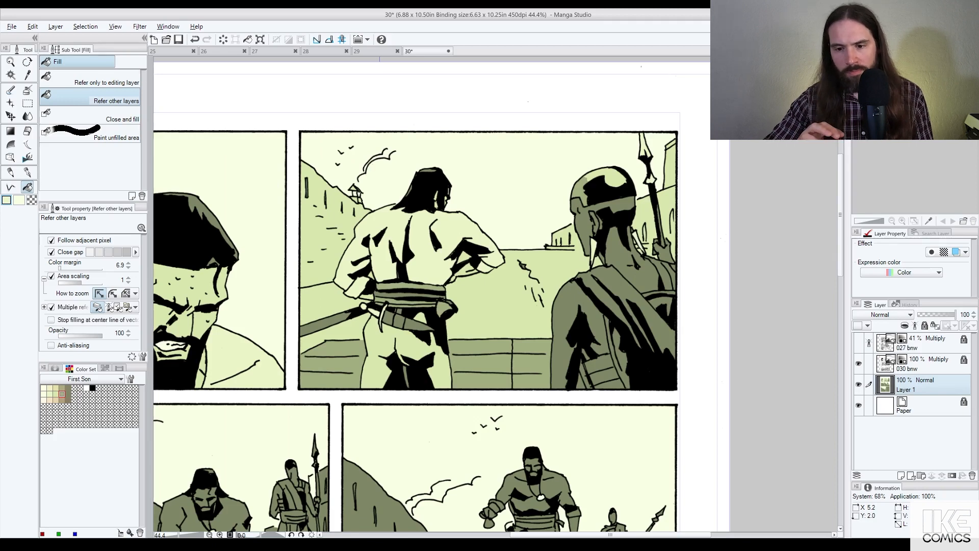
pyautogui.click(609, 275)
pyautogui.click(593, 288)
pyautogui.click(623, 323)
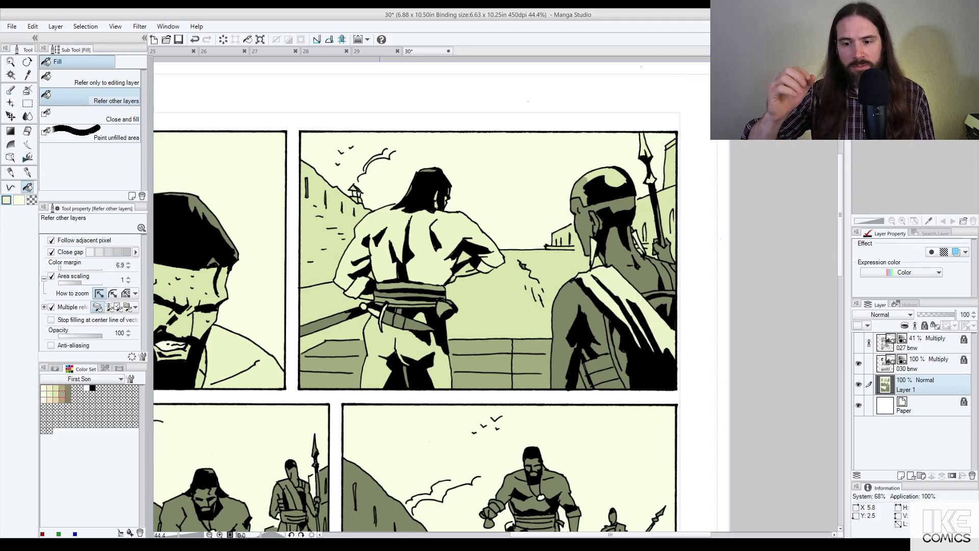
# Step: Lighten the guard's waistband, shoulder strap and thin garment strips to mid olive
pyautogui.press('alt')
pyautogui.keyDown('alt'); pyautogui.click(529, 366); pyautogui.keyUp('alt')
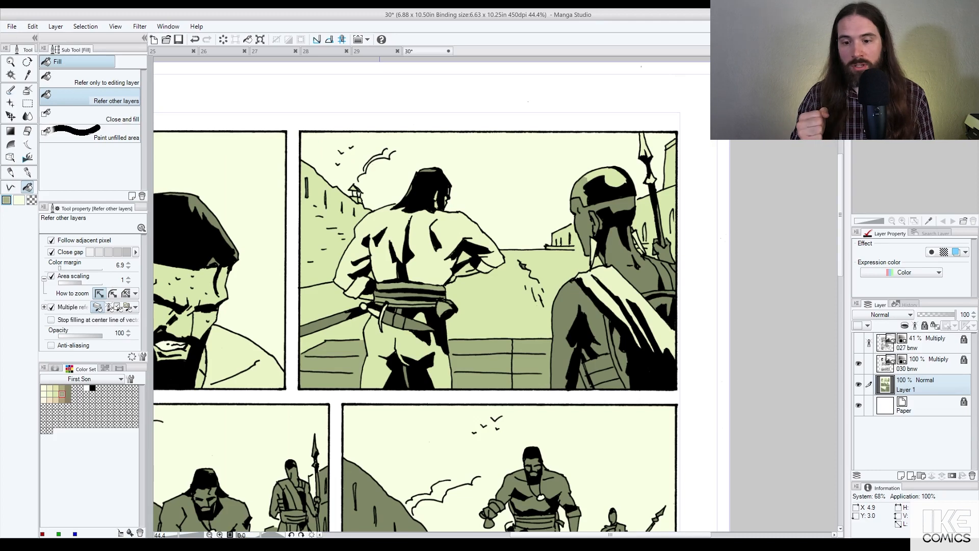
pyautogui.click(606, 379)
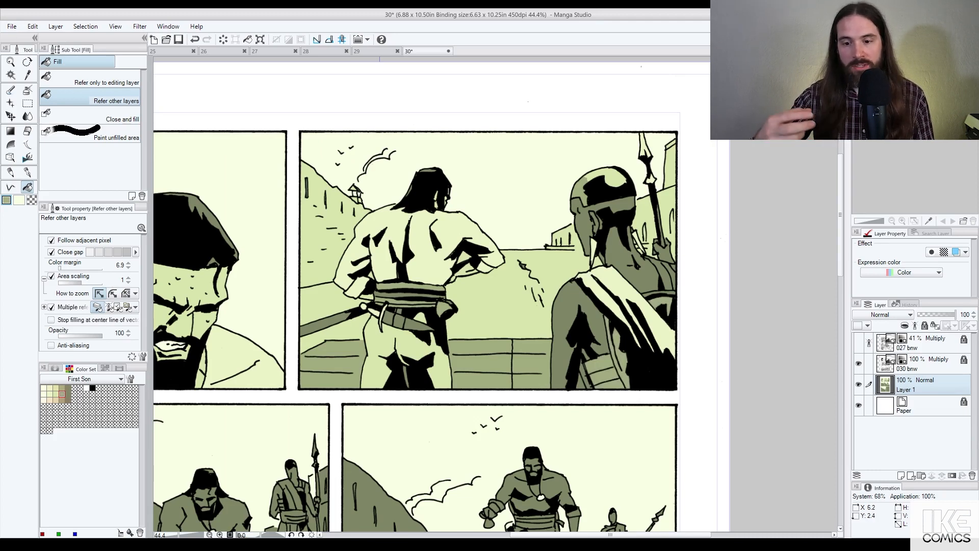
pyautogui.click(658, 274)
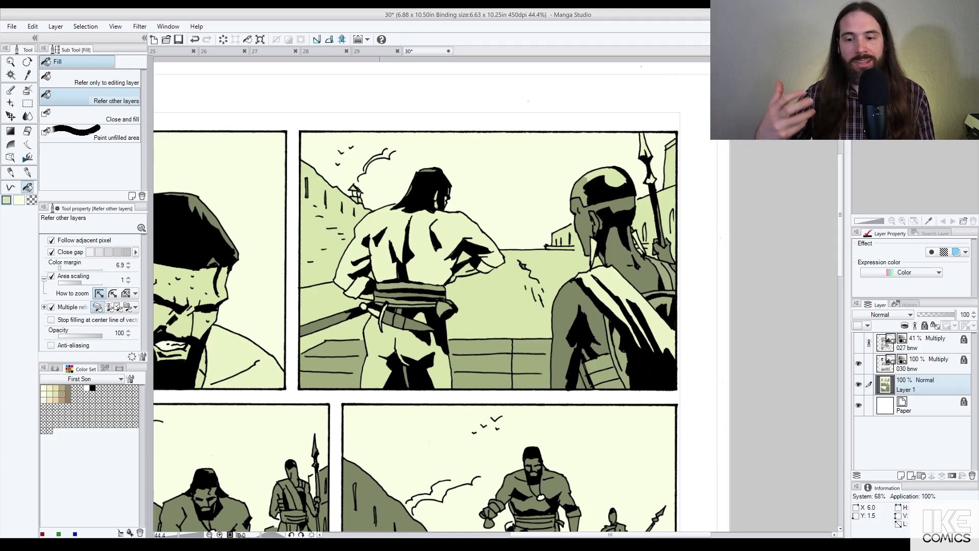
pyautogui.click(656, 294)
pyautogui.click(657, 303)
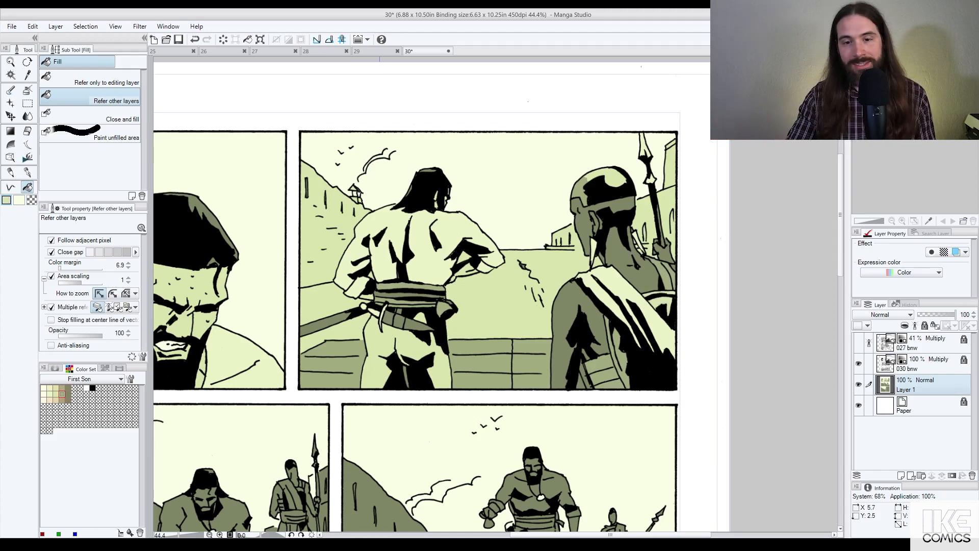
pyautogui.hotkey('ctrl', 'z')
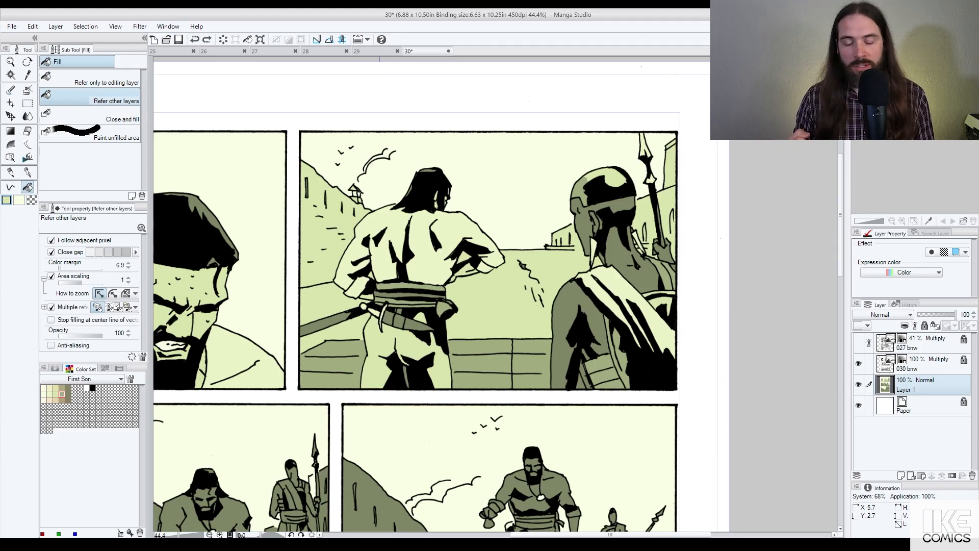
pyautogui.click(608, 327)
pyautogui.click(608, 329)
pyautogui.click(617, 338)
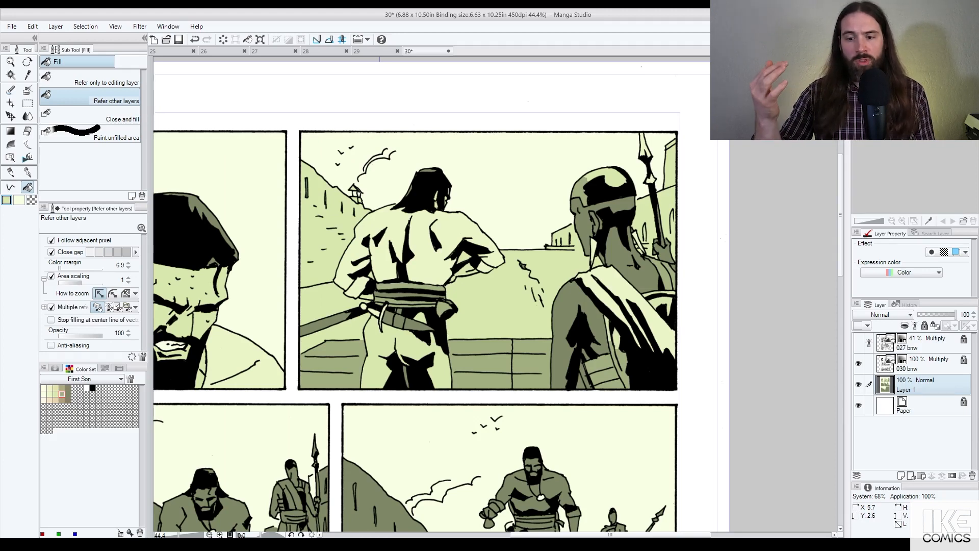
pyautogui.hotkey('ctrl', 'z')
pyautogui.click(612, 349)
pyautogui.click(585, 374)
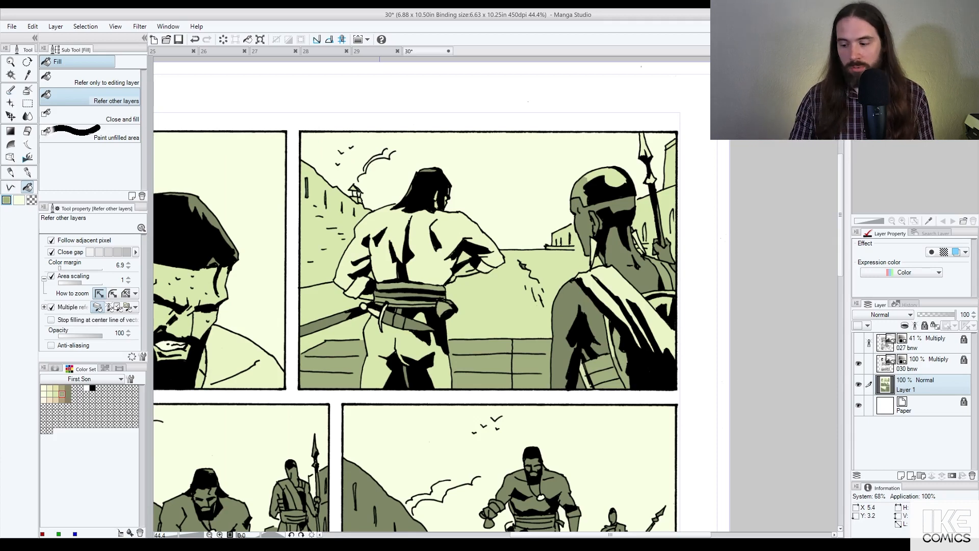
# Step: Review the page zoomed out and undo the left wall fill in panel 2
pyautogui.scroll(-4, 591, 357)
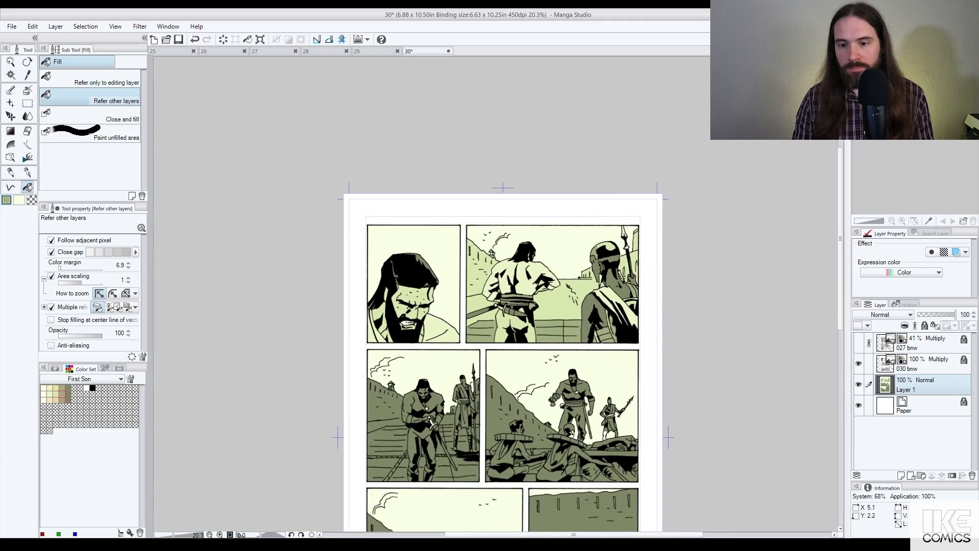
pyautogui.scroll(3, 390, 359)
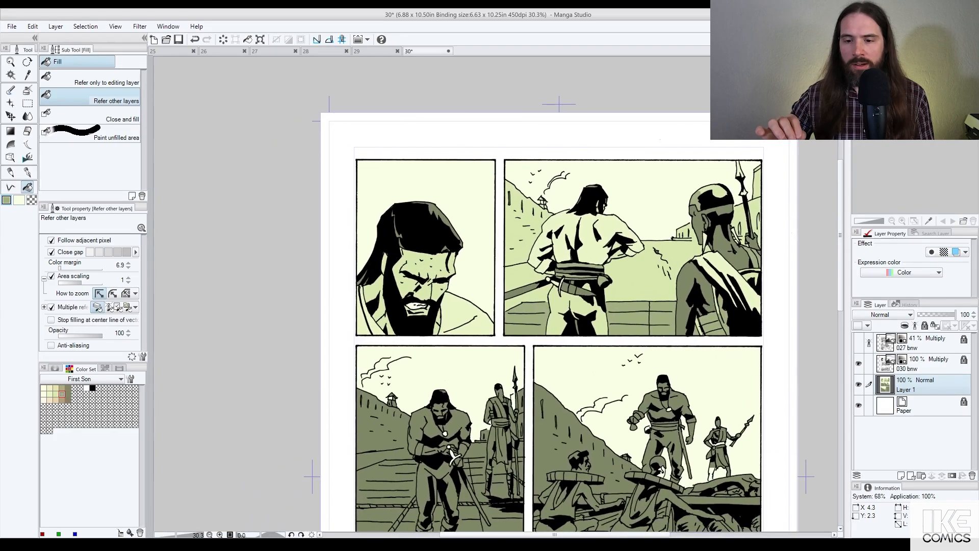
pyautogui.scroll(3, 617, 274)
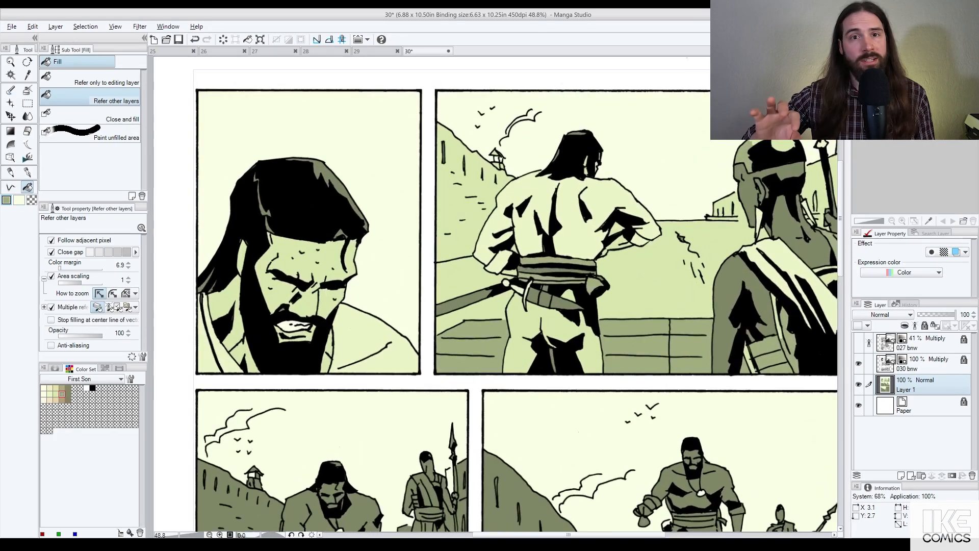
pyautogui.scroll(-3, 615, 192)
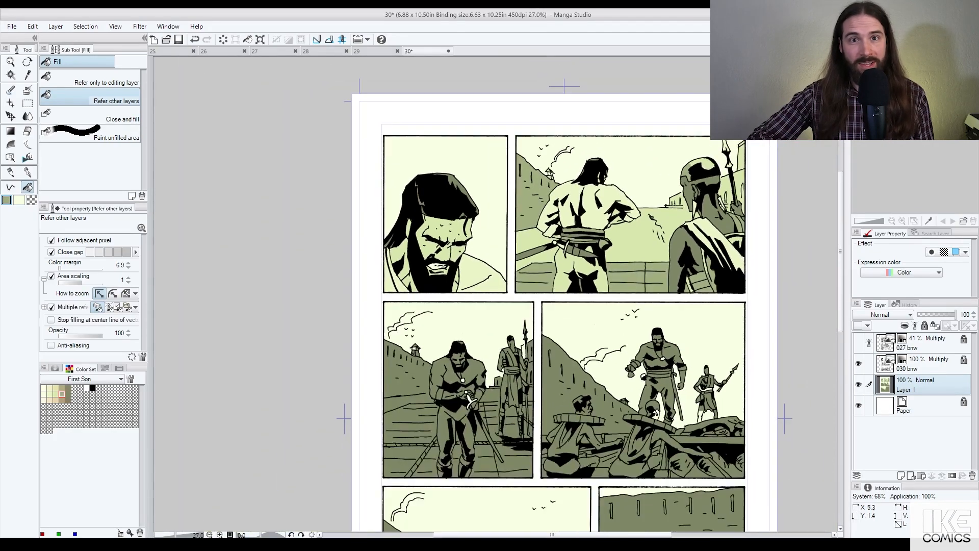
pyautogui.scroll(-2, 741, 198)
pyautogui.scroll(3, 706, 217)
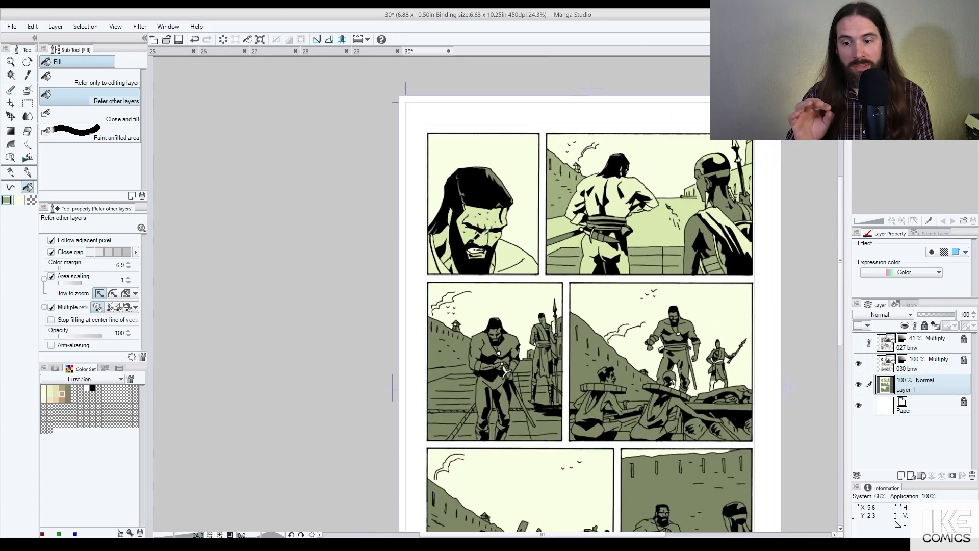
pyautogui.hotkey('ctrl', 'z')
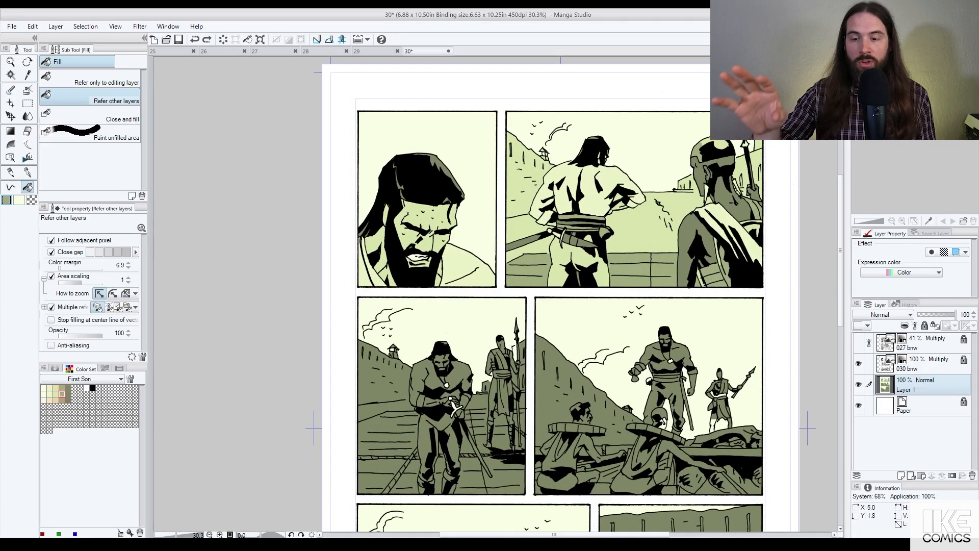
# Step: Fill the small building in panel 2 pale cream, comparing it against the previous colour
pyautogui.keyDown('alt'); pyautogui.click(681, 166); pyautogui.keyUp('alt')
pyautogui.click(684, 184)
pyautogui.hotkey('ctrl', 'z')
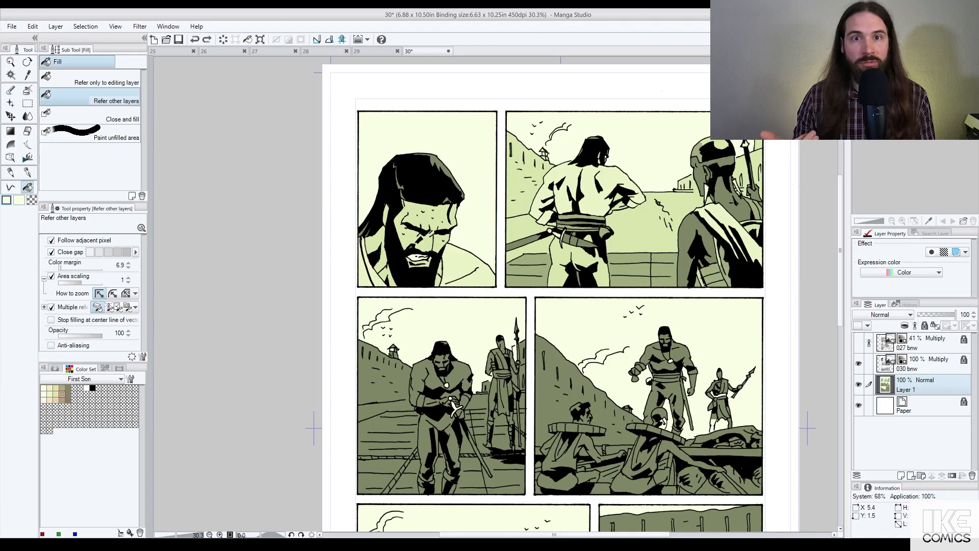
pyautogui.scroll(-3, 686, 182)
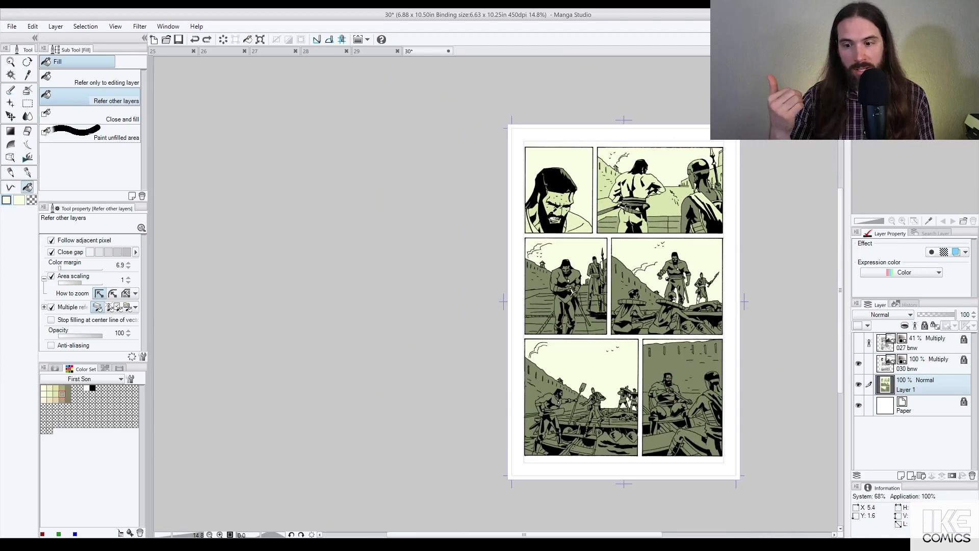
pyautogui.hotkey('ctrl', 'y')
pyautogui.hotkey('ctrl', 'z')
pyautogui.scroll(3, 671, 196)
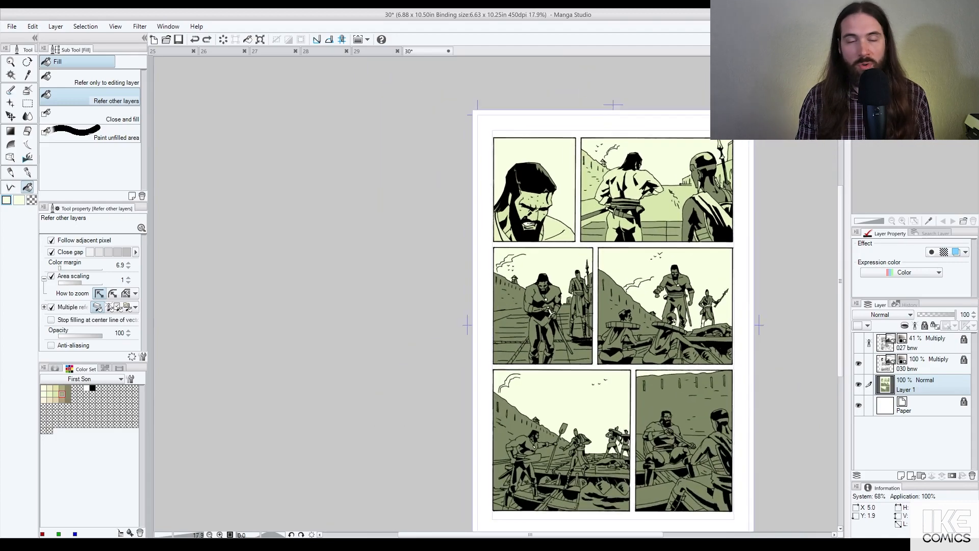
pyautogui.hotkey('ctrl', 'y')
pyautogui.scroll(-4, 612, 229)
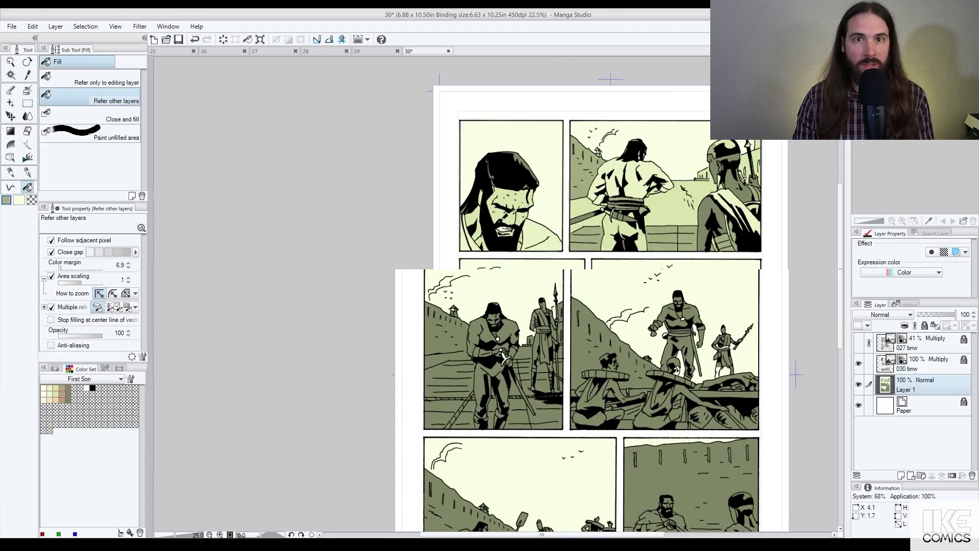
pyautogui.scroll(4, 571, 209)
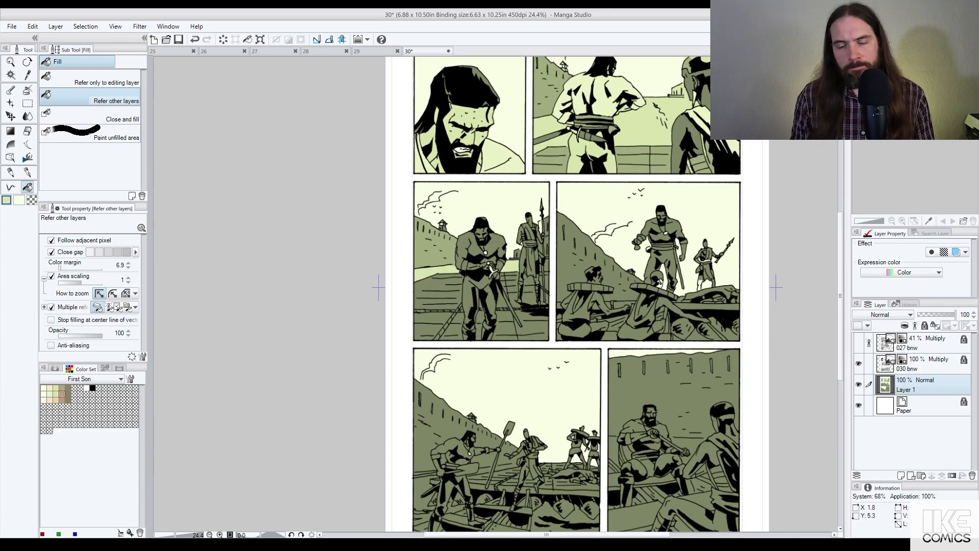
# Step: Fill the figure's right trouser leg light green and the deck areas beside him mid green
pyautogui.click(491, 296)
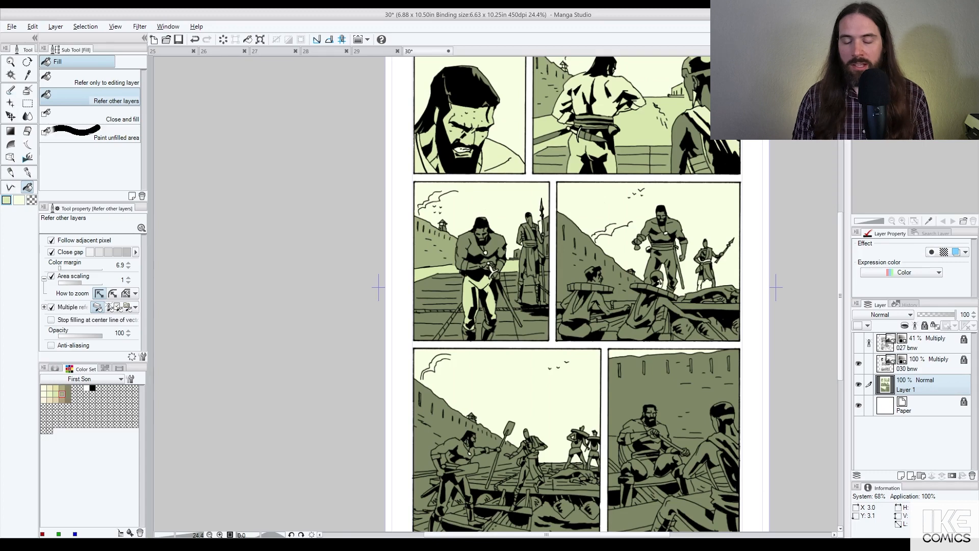
pyautogui.keyDown('alt'); pyautogui.click(553, 166); pyautogui.keyUp('alt')
pyautogui.click(427, 331)
pyautogui.click(442, 306)
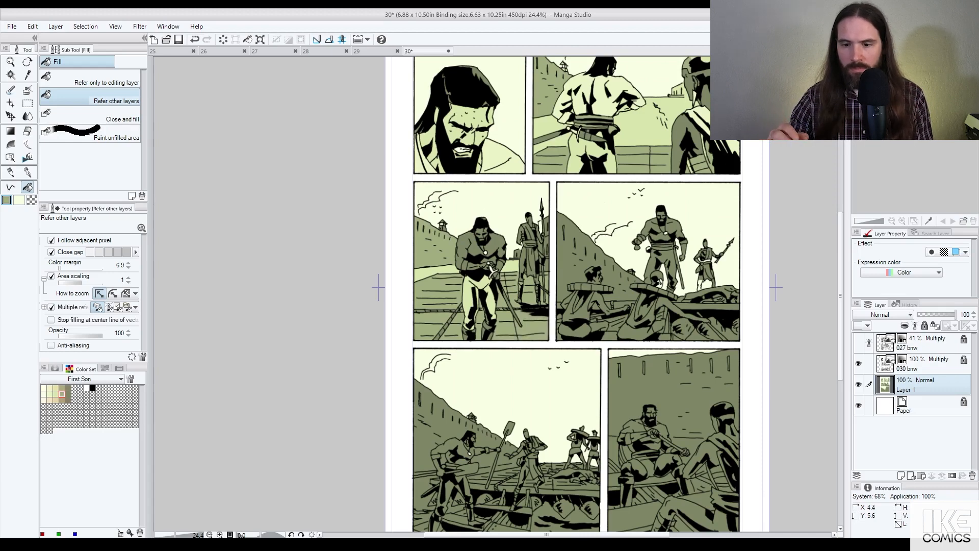
# Step: Flat the kneeling man's torso, chest, necklace gap, shoulder, wrists and hand in light green
pyautogui.scroll(3, 493, 245)
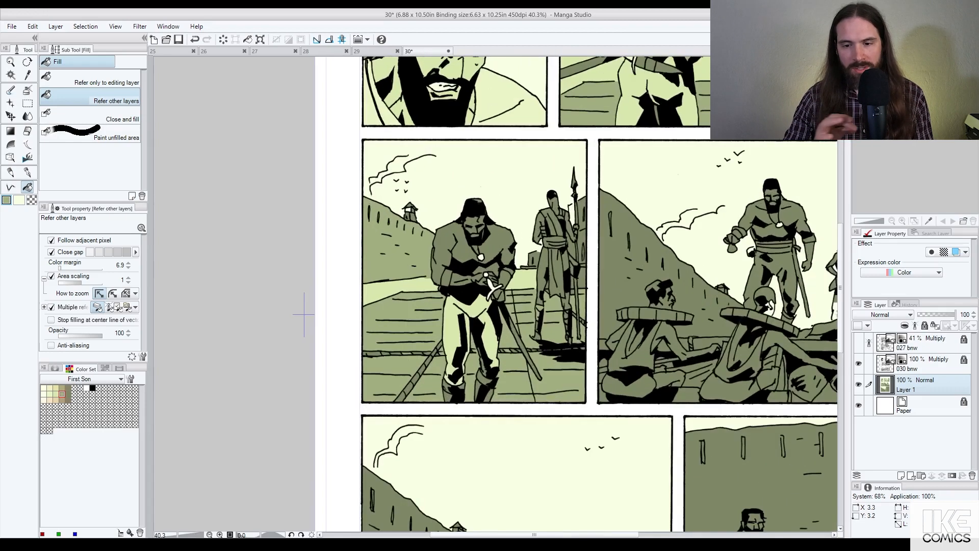
pyautogui.moveTo(622, 127); pyautogui.dragTo(614, 212)
pyautogui.keyDown('alt'); pyautogui.click(627, 178); pyautogui.keyUp('alt')
pyautogui.press('x')
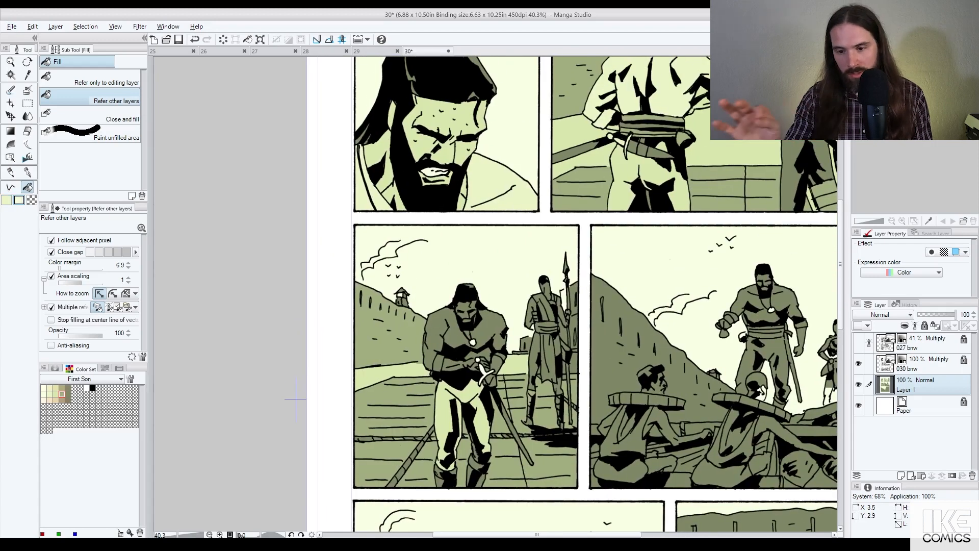
pyautogui.press('x')
pyautogui.click(448, 332)
pyautogui.click(483, 333)
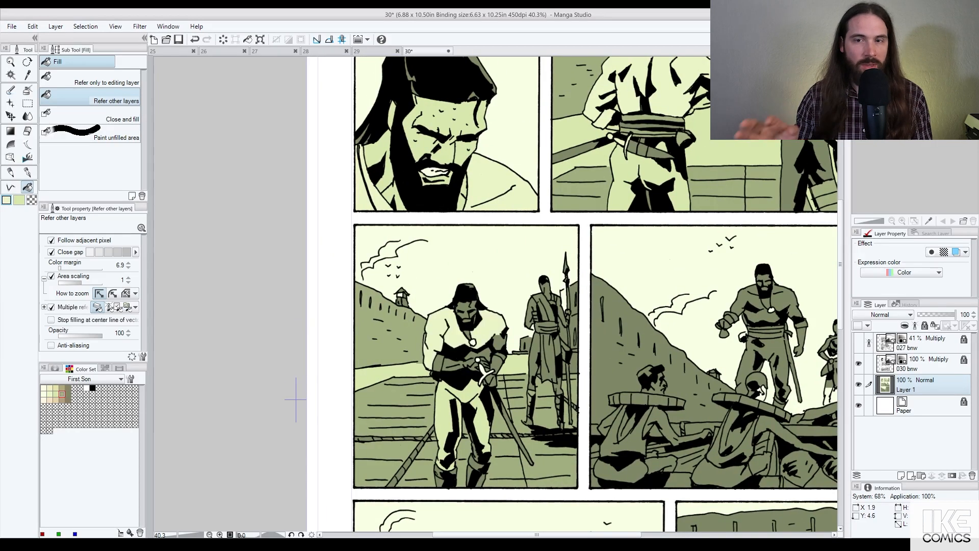
pyautogui.click(467, 335)
pyautogui.click(500, 342)
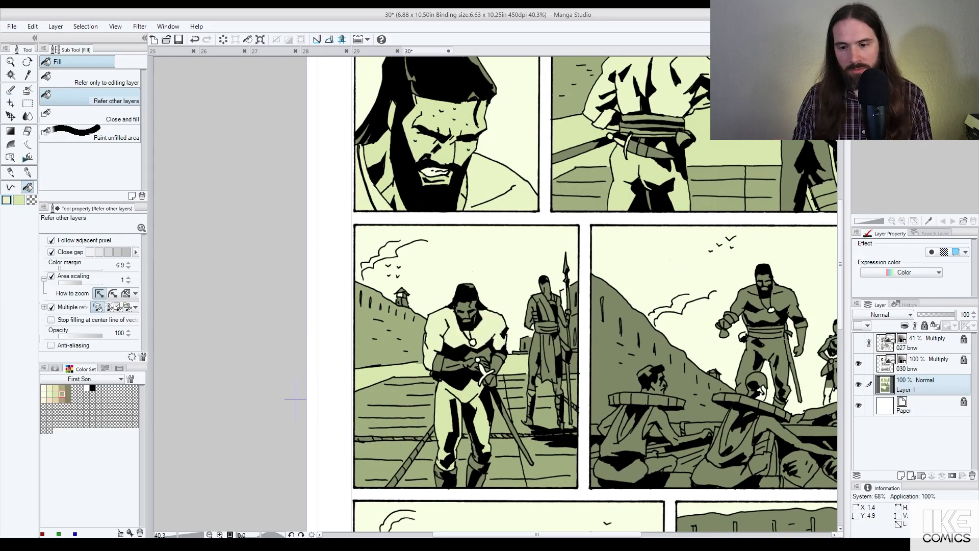
pyautogui.click(439, 363)
pyautogui.click(500, 356)
pyautogui.click(485, 353)
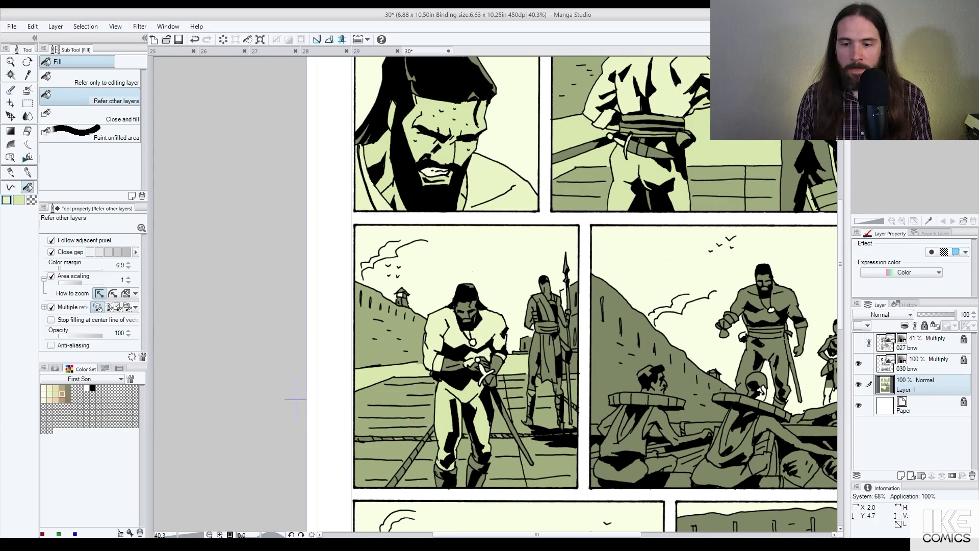
# Step: Refill the kneeling man's right forearm, hand and fingers in pale green
pyautogui.keyDown('alt'); pyautogui.click(471, 394); pyautogui.keyUp('alt')
pyautogui.click(497, 365)
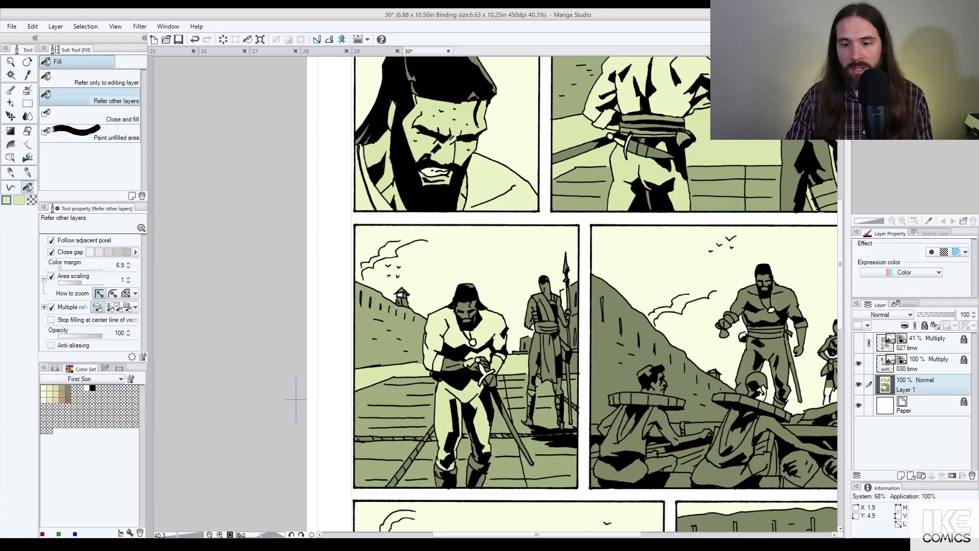
pyautogui.click(485, 364)
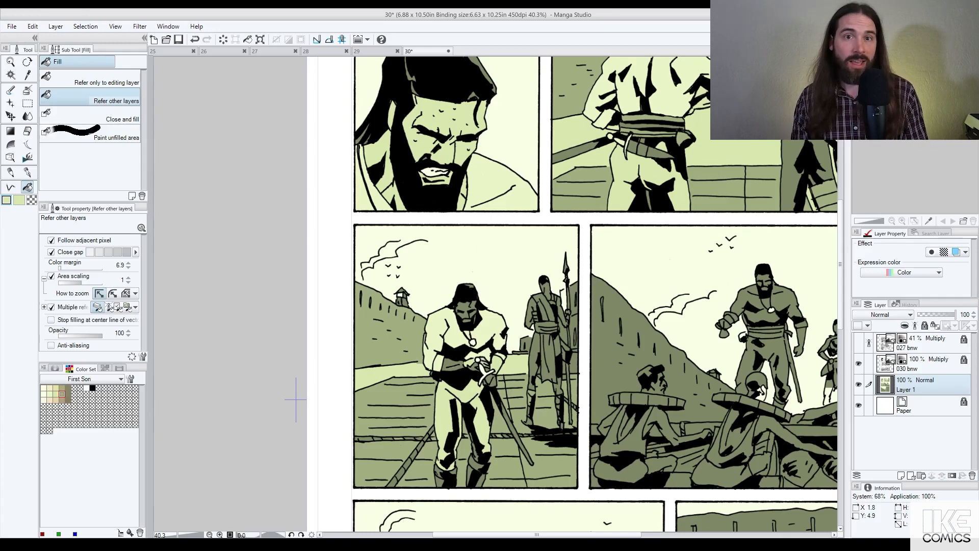
pyautogui.click(473, 367)
pyautogui.click(455, 363)
pyautogui.click(452, 367)
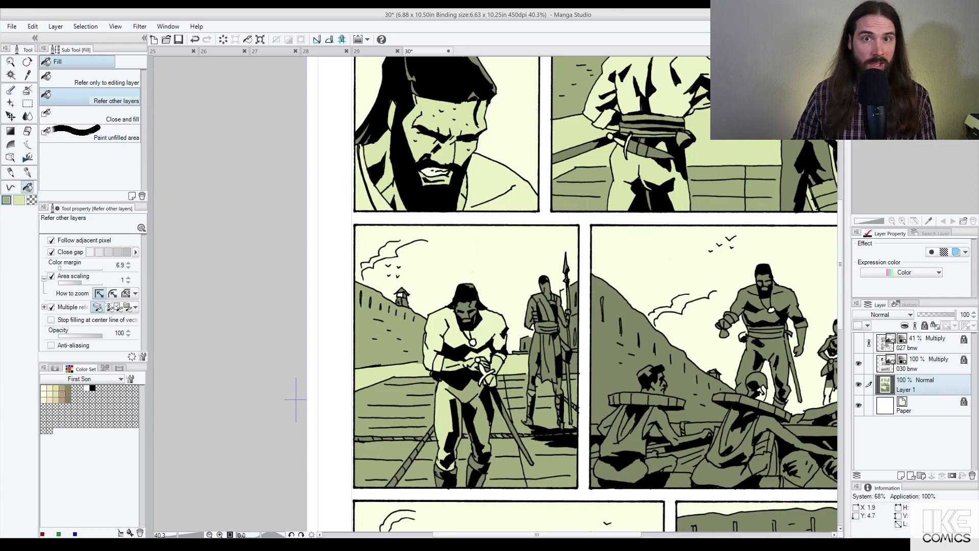
# Step: Fill the rope segments in the swordsman's panel pale green
pyautogui.scroll(-2, 509, 352)
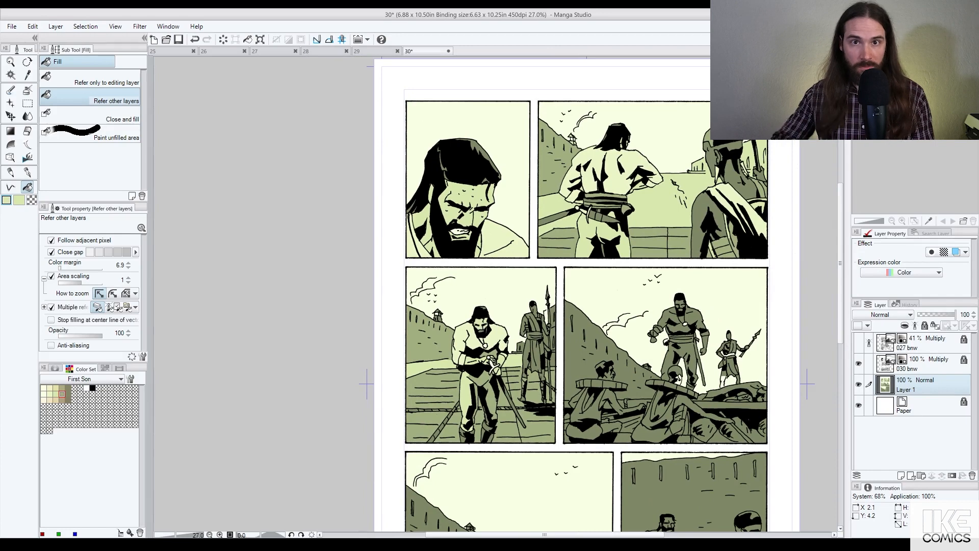
pyautogui.scroll(2, 494, 397)
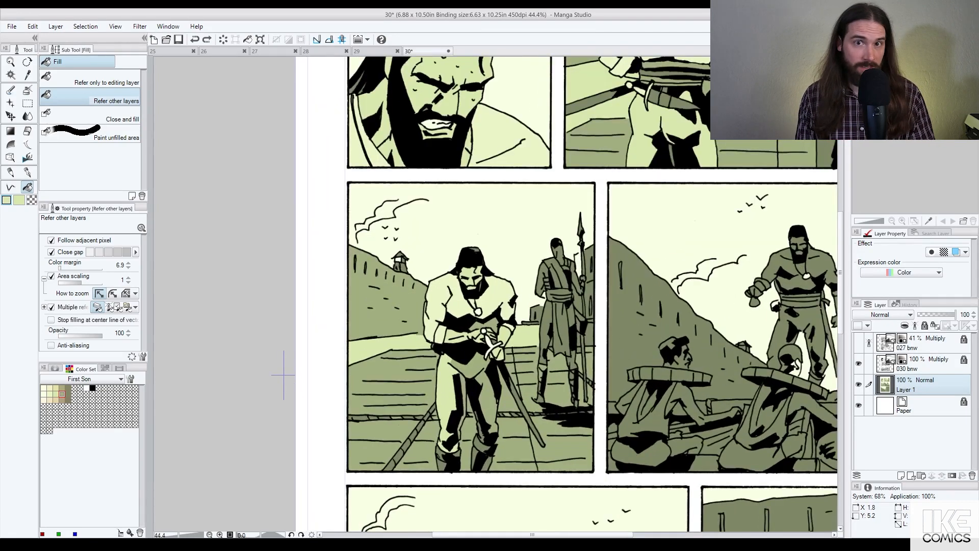
pyautogui.scroll(-1, 305, 379)
pyautogui.scroll(3, 306, 380)
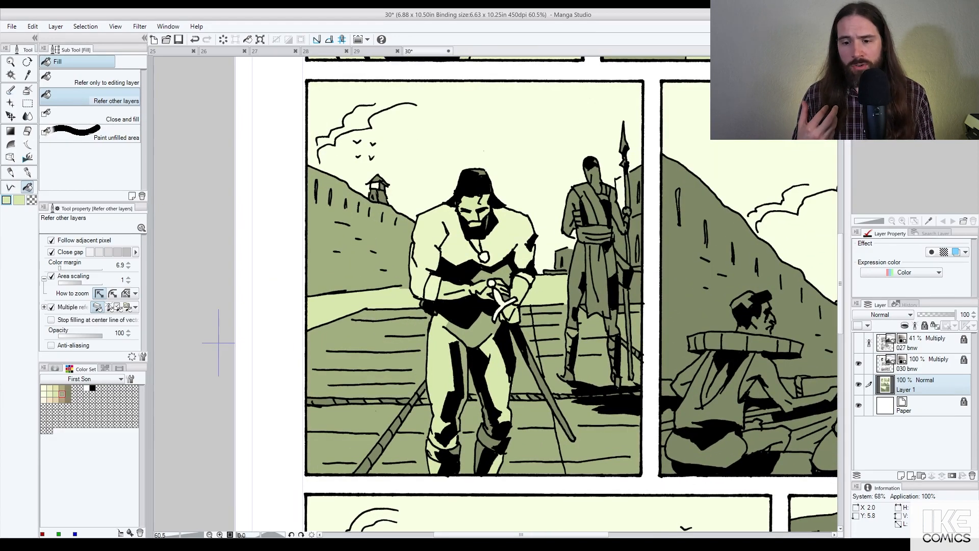
pyautogui.scroll(-2, 268, 354)
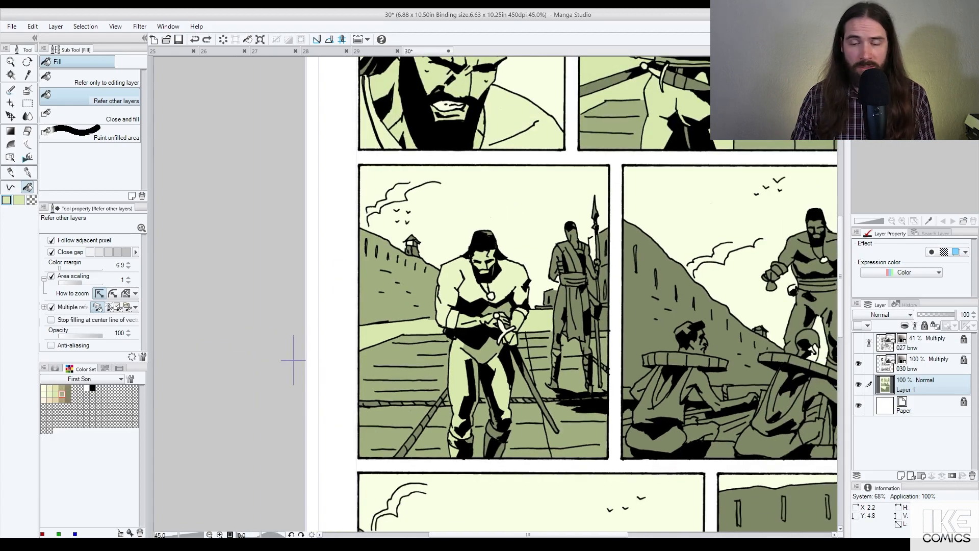
pyautogui.scroll(1, 276, 360)
pyautogui.moveTo(389, 459); pyautogui.dragTo(440, 392)
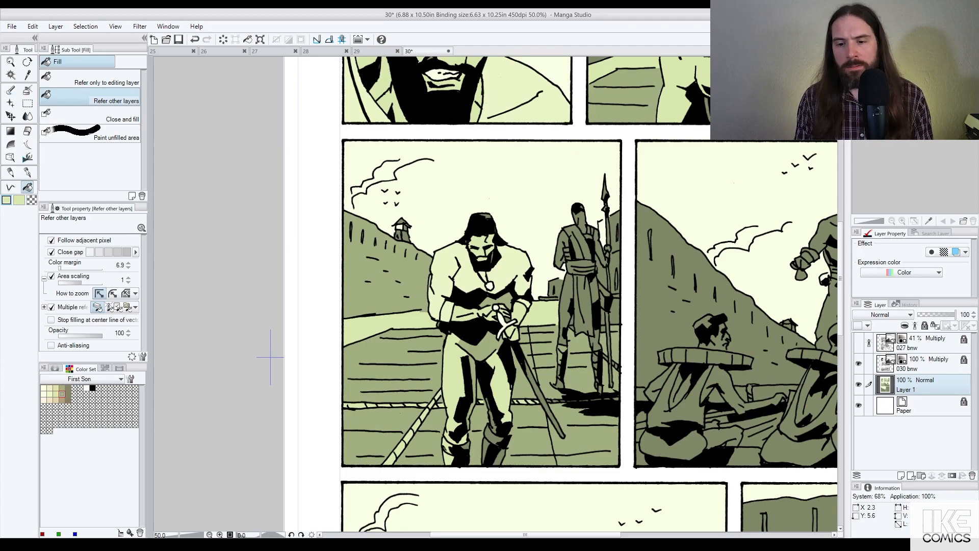
pyautogui.scroll(11, 571, 397)
# Step: Undo the stray rope fill and flat the rope segments behind the swordsman pale green
pyautogui.hotkey('ctrl', 'z')
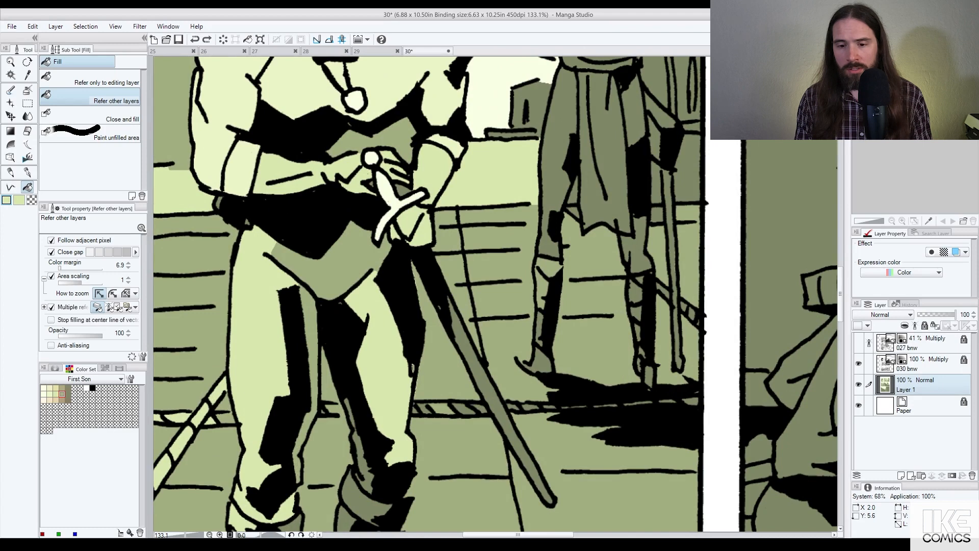
pyautogui.click(226, 418)
pyautogui.click(331, 409)
pyautogui.click(442, 408)
pyautogui.click(424, 409)
pyautogui.click(464, 409)
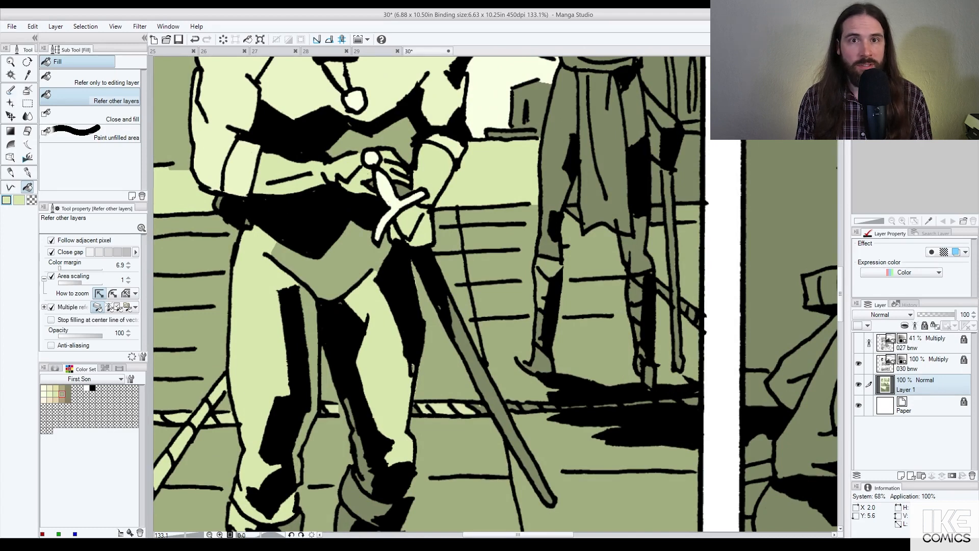
pyautogui.click(480, 408)
pyautogui.click(416, 409)
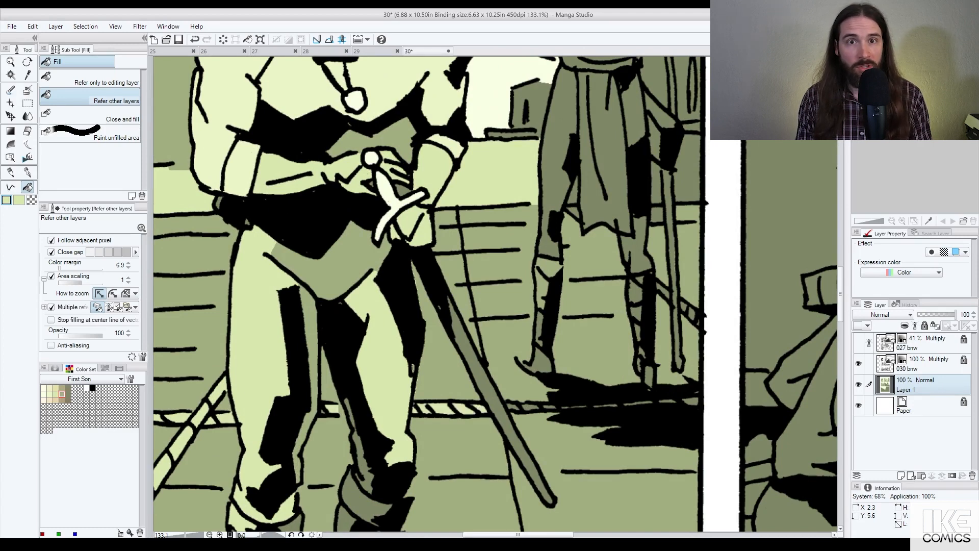
pyautogui.click(514, 406)
pyautogui.click(530, 408)
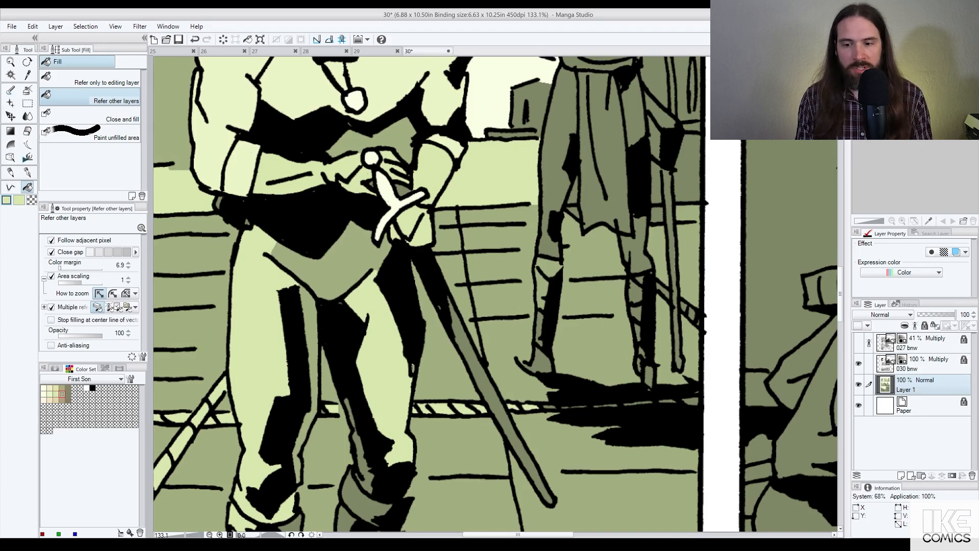
# Step: Cover the far rope stretch up to the panel edge with a pale green filled polyline
pyautogui.click(11, 187)
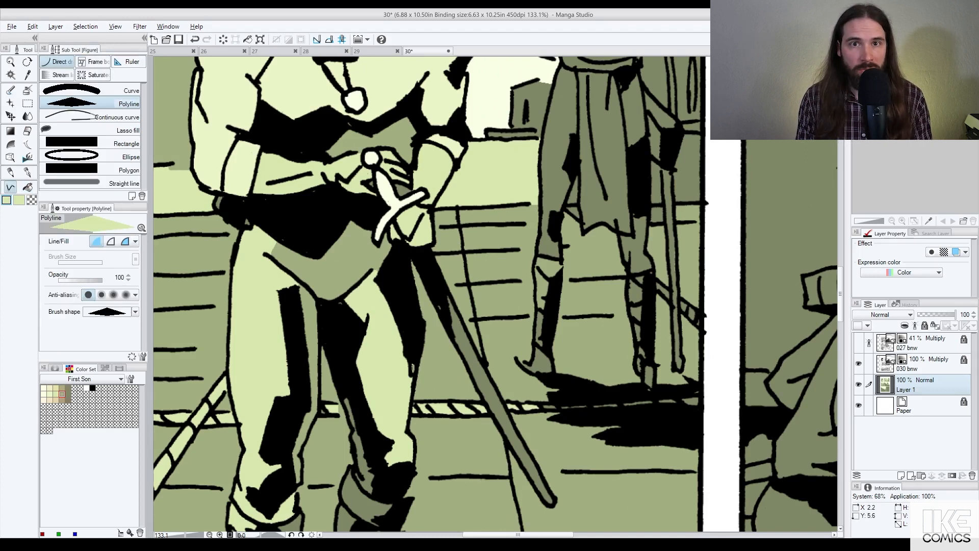
pyautogui.click(536, 402)
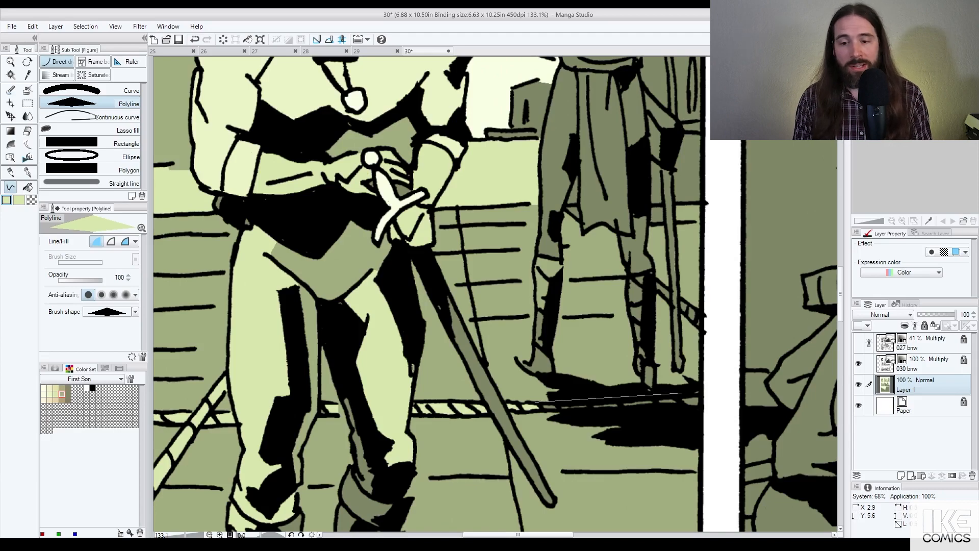
pyautogui.click(699, 394)
pyautogui.click(701, 407)
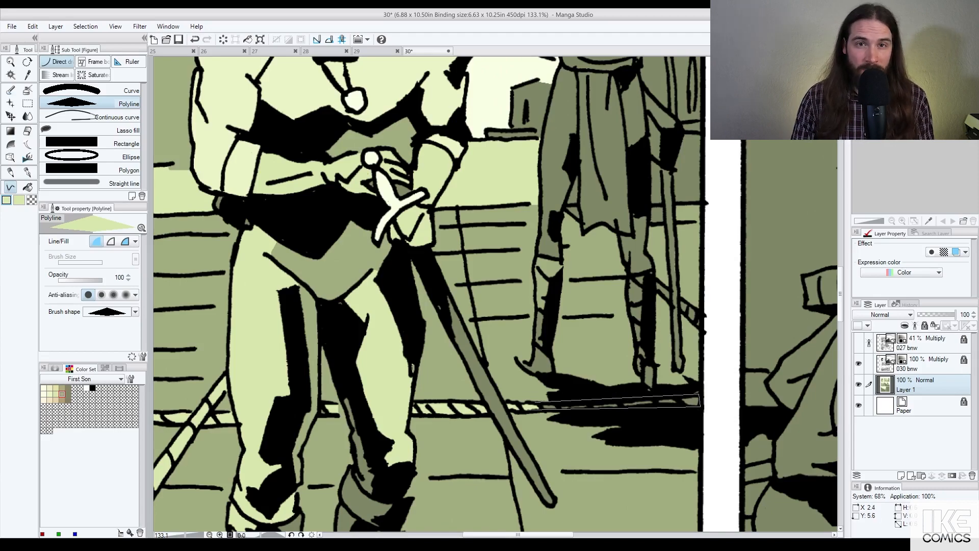
pyautogui.doubleClick(527, 409)
pyautogui.scroll(-2, 485, 316)
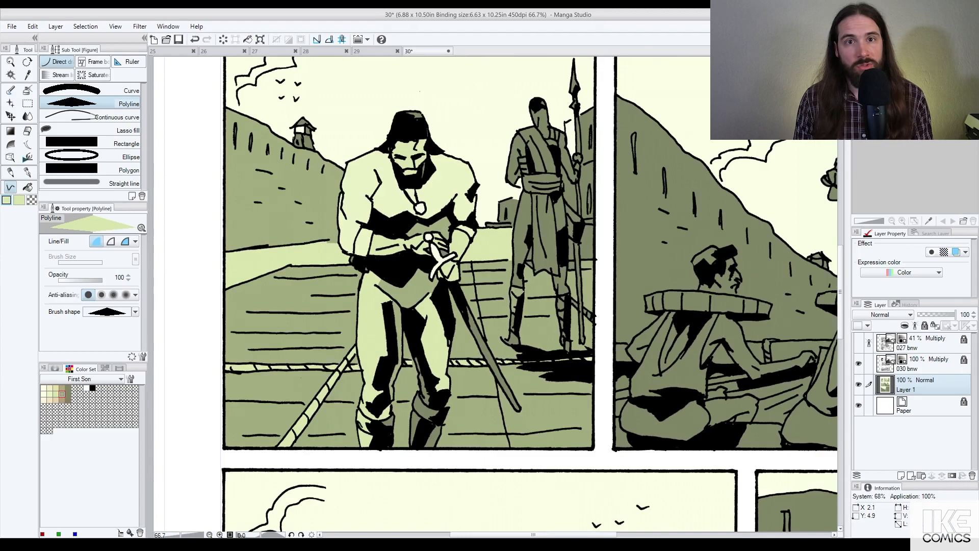
# Step: With the Fill tool, fill the gaps by the guard's tunic and between guard and spear pale green
pyautogui.scroll(-6, 481, 240)
pyautogui.scroll(3, 481, 232)
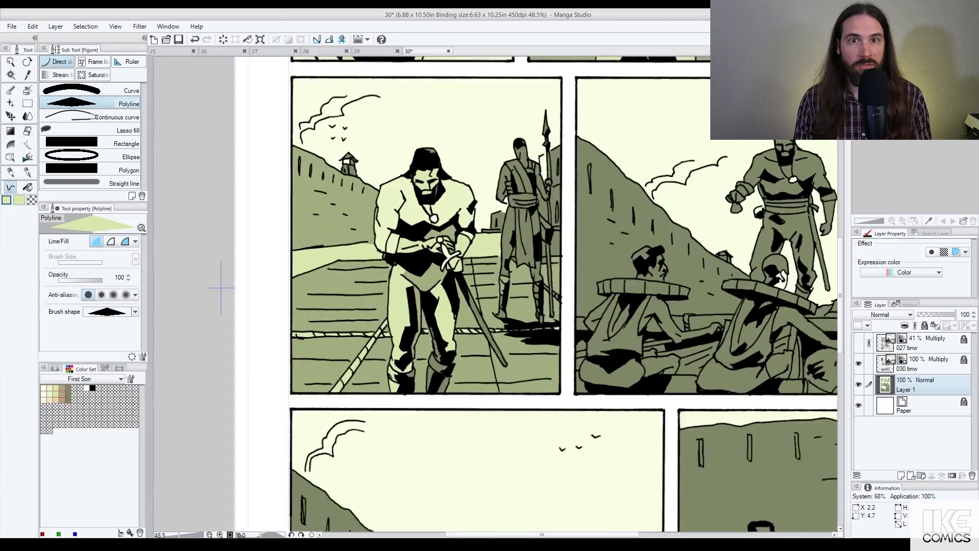
pyautogui.scroll(3, 430, 286)
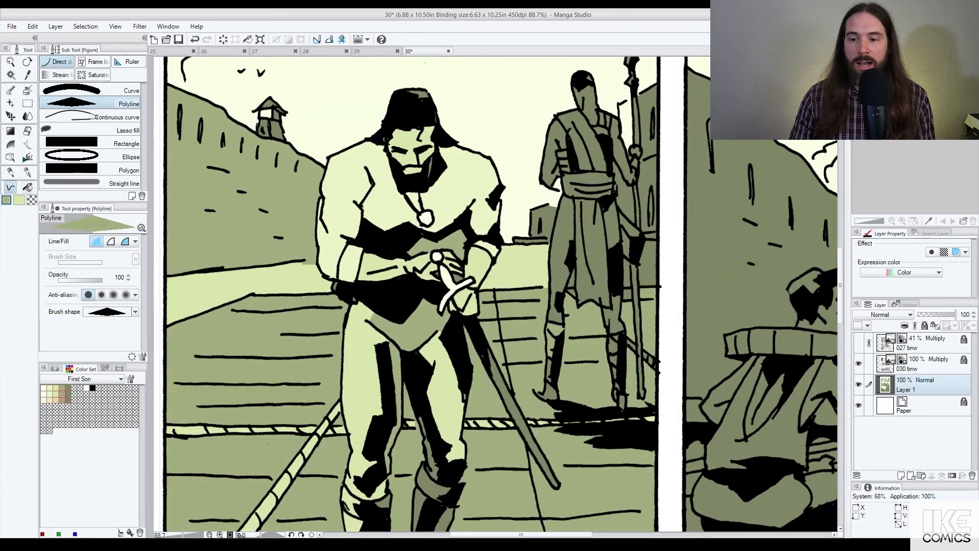
pyautogui.press('g')
pyautogui.scroll(3, 433, 261)
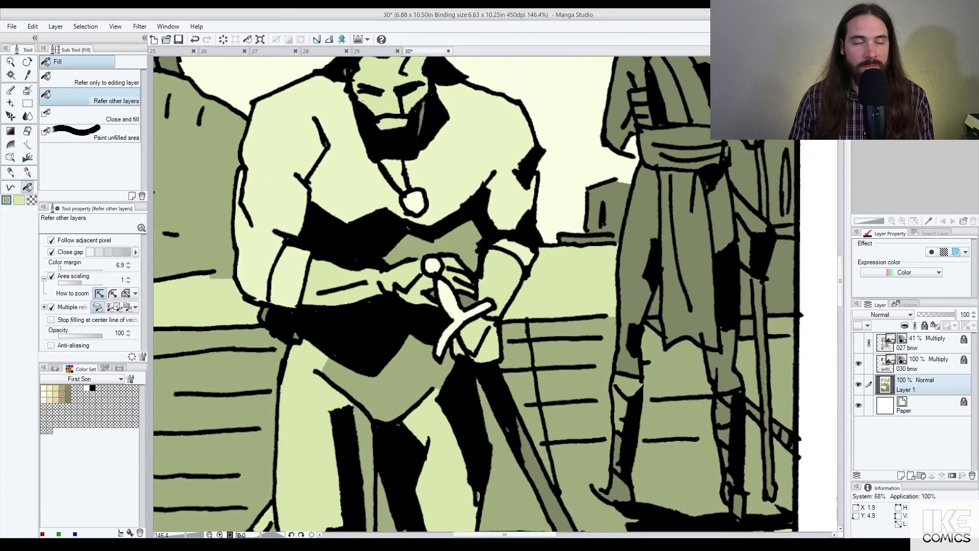
pyautogui.scroll(-2, 469, 317)
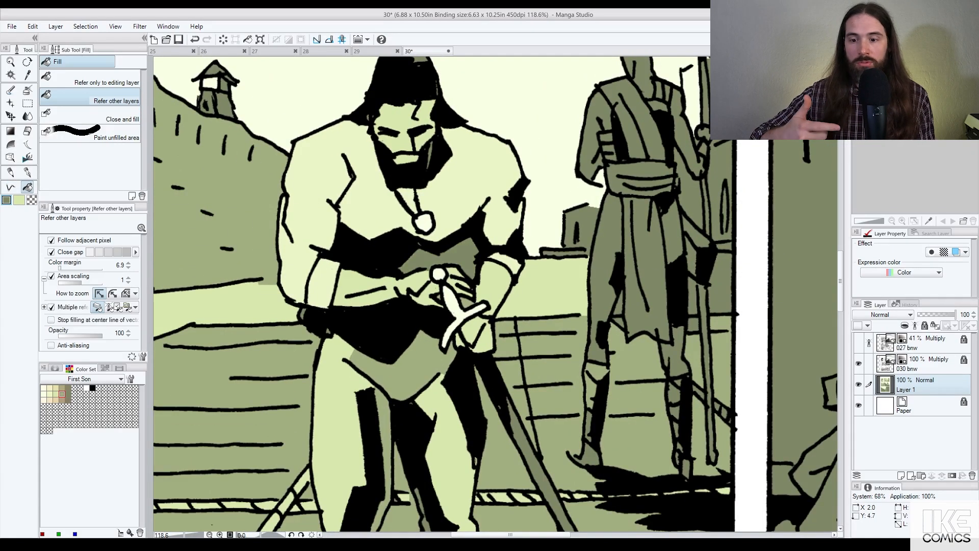
pyautogui.scroll(-3, 440, 344)
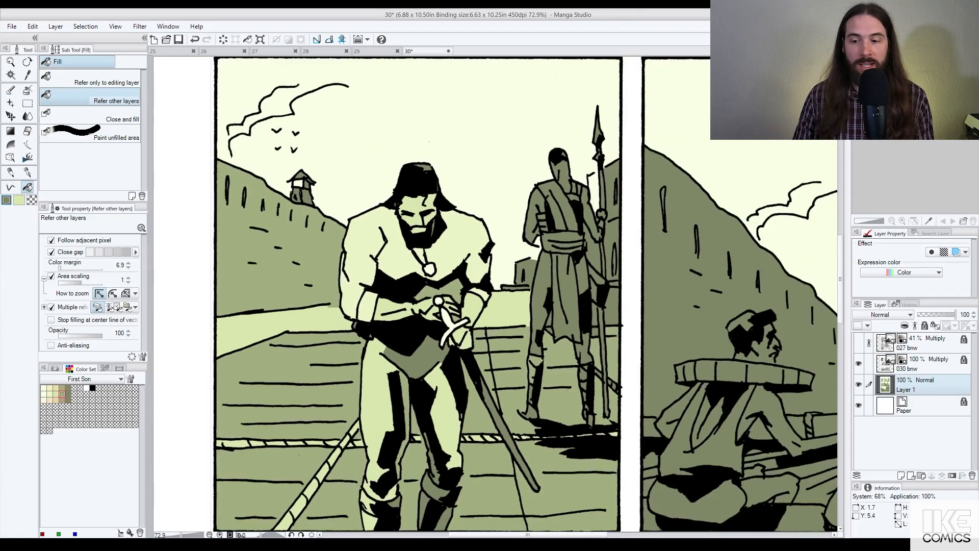
pyautogui.scroll(-2, 197, 382)
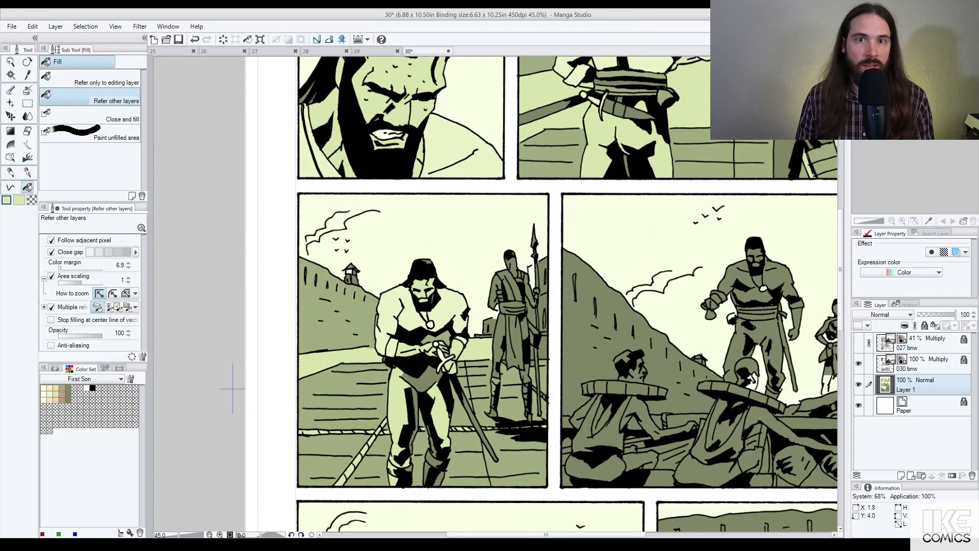
pyautogui.scroll(-2, 487, 252)
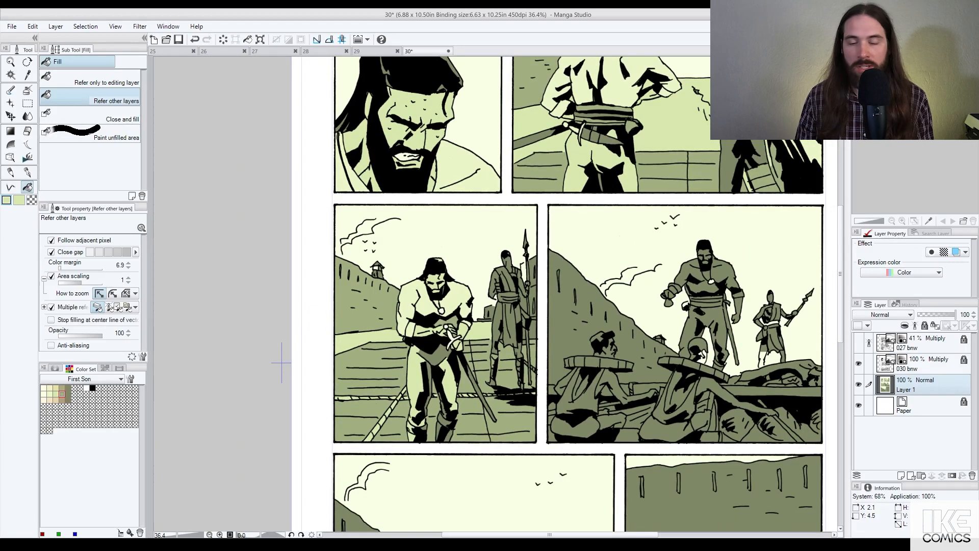
pyautogui.scroll(3, 524, 335)
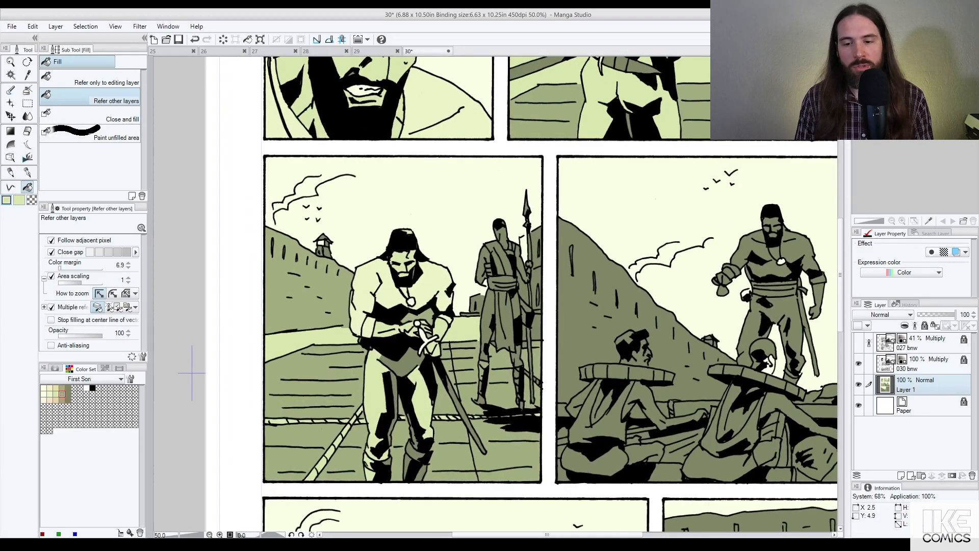
pyautogui.click(493, 335)
pyautogui.keyDown('alt'); pyautogui.click(494, 357); pyautogui.keyUp('alt')
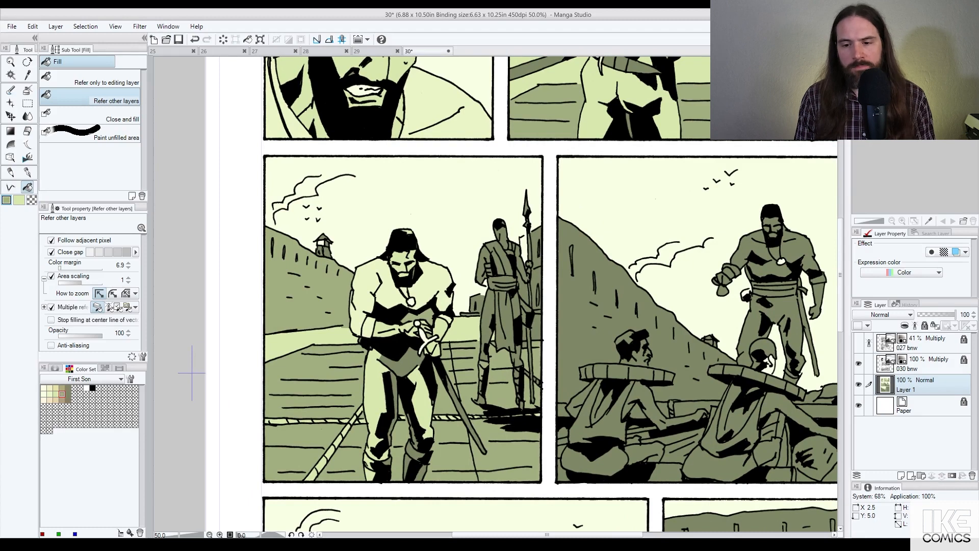
pyautogui.keyDown('alt'); pyautogui.click(476, 334); pyautogui.keyUp('alt')
pyautogui.click(526, 352)
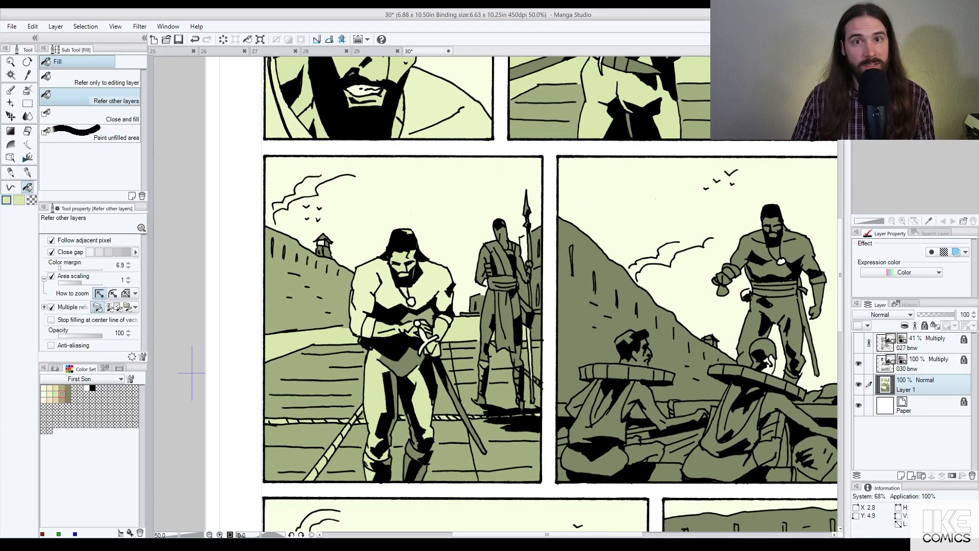
# Step: Fill the background slivers along both sides of the spear and by the knight's shoulder pale green
pyautogui.click(536, 328)
pyautogui.click(537, 302)
pyautogui.click(537, 281)
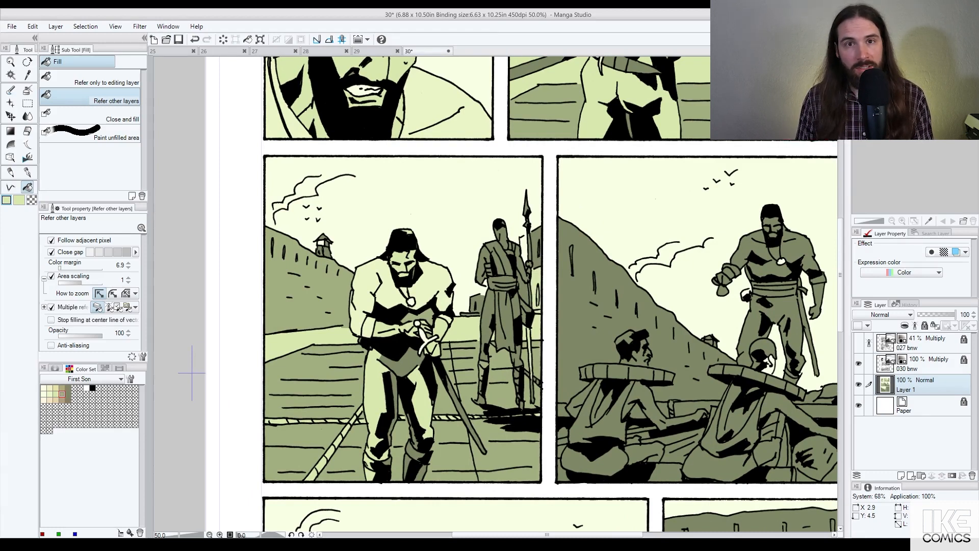
pyautogui.click(537, 260)
pyautogui.click(537, 240)
pyautogui.click(524, 250)
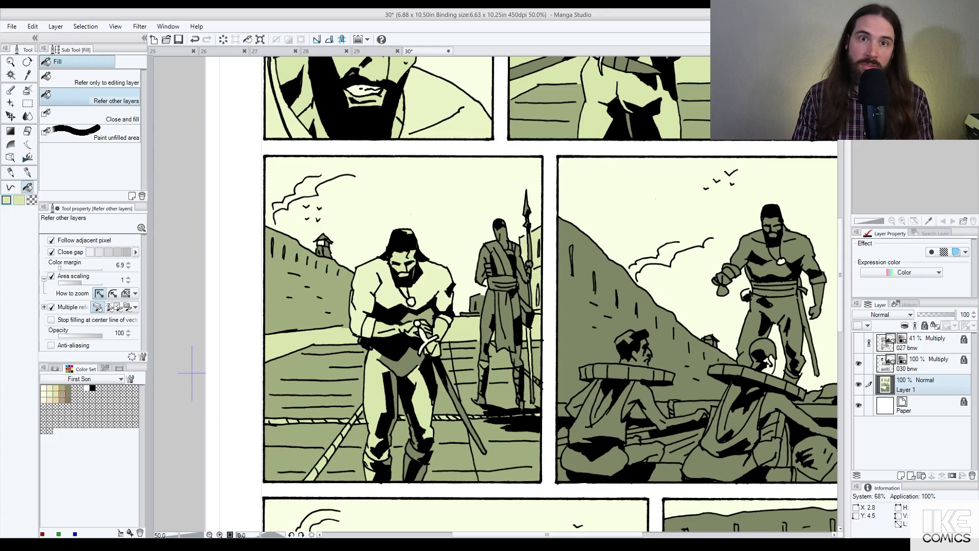
pyautogui.click(522, 291)
pyautogui.click(472, 305)
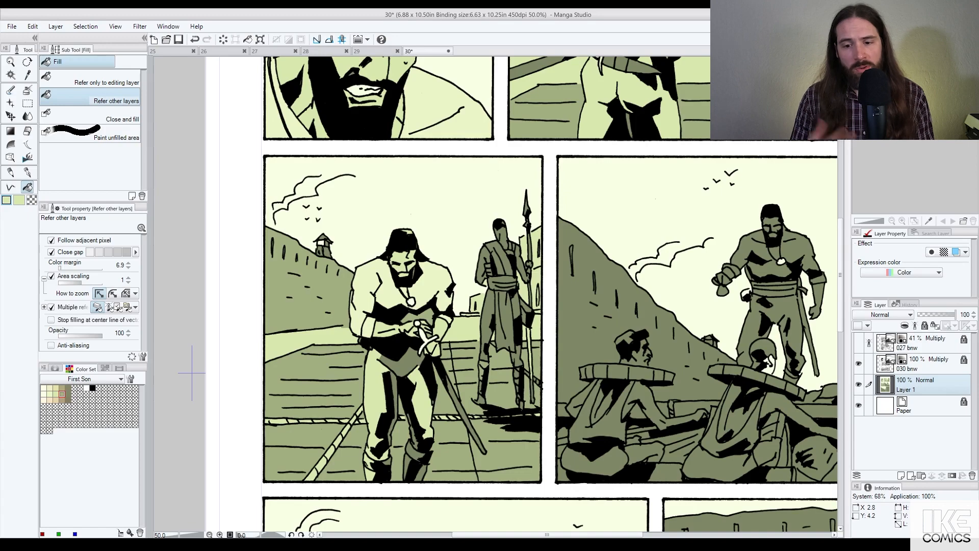
pyautogui.scroll(-2, 521, 258)
# Step: Lighten the guard's sash, belt and hanging sash strips to pale cream
pyautogui.click(504, 257)
pyautogui.hotkey('ctrl', 'z')
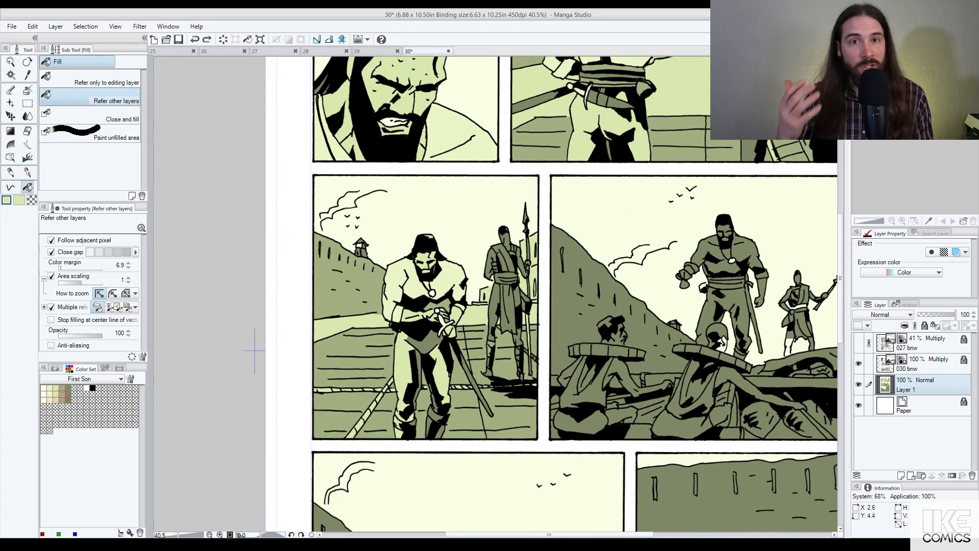
pyautogui.click(502, 256)
pyautogui.click(504, 258)
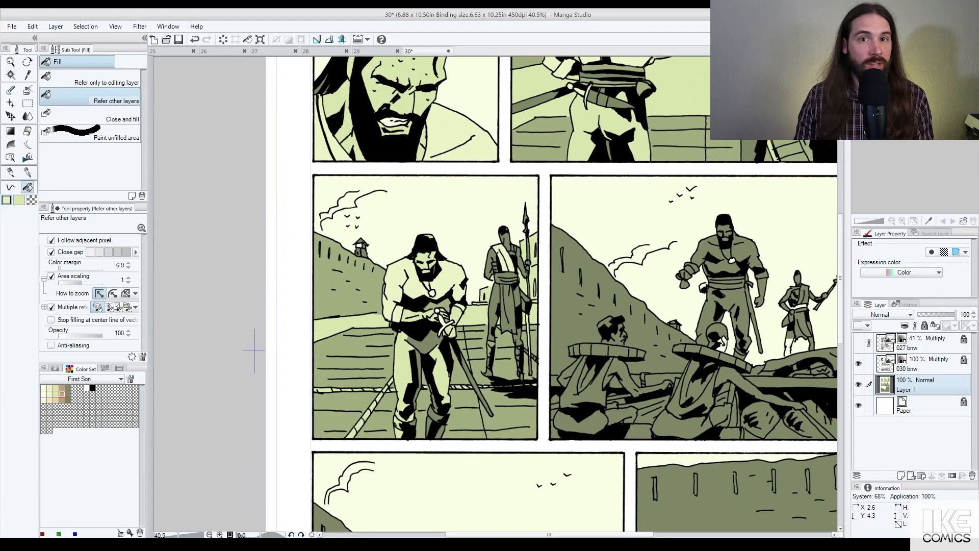
pyautogui.click(506, 278)
pyautogui.click(505, 293)
pyautogui.click(510, 306)
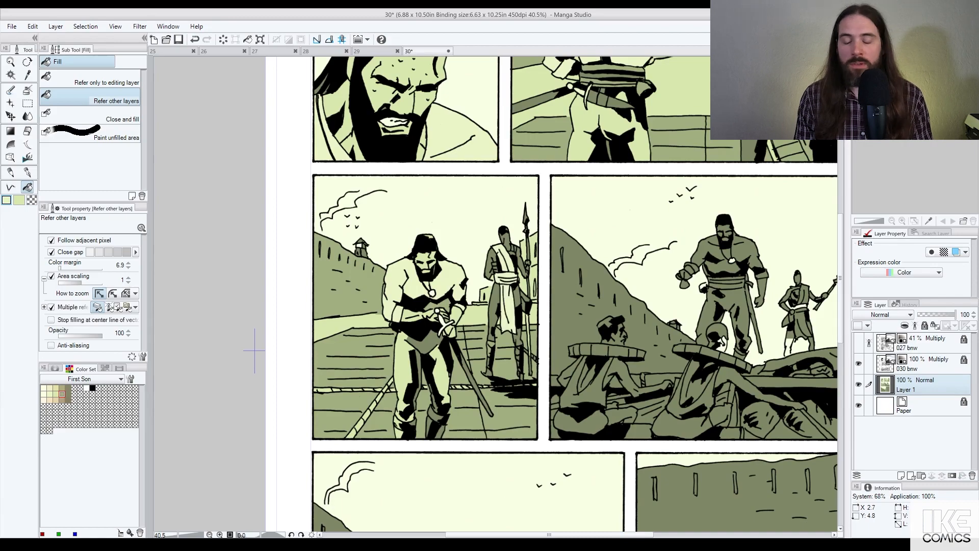
# Step: Lighten the guard's spear shaft, the strip beside it and the spearhead to cream
pyautogui.scroll(2, 528, 299)
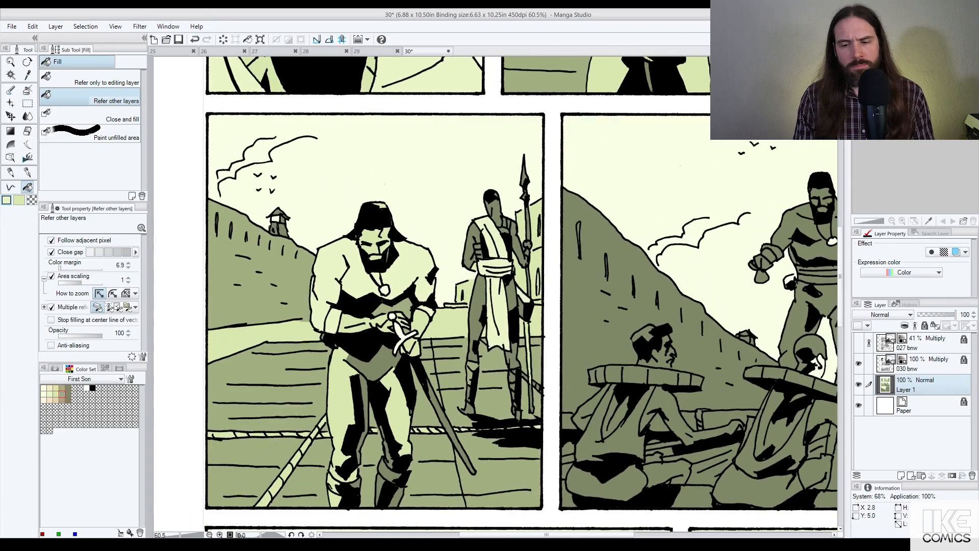
pyautogui.click(527, 346)
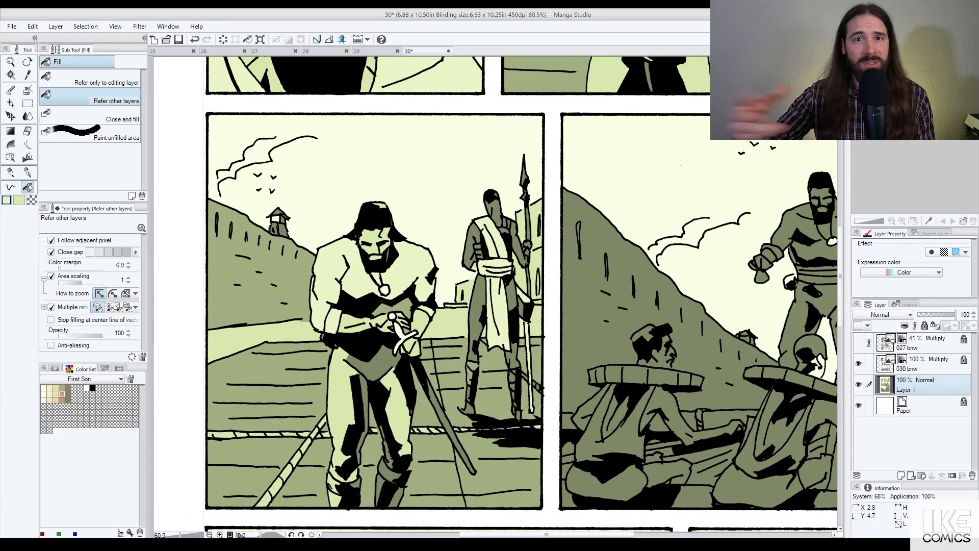
pyautogui.click(529, 282)
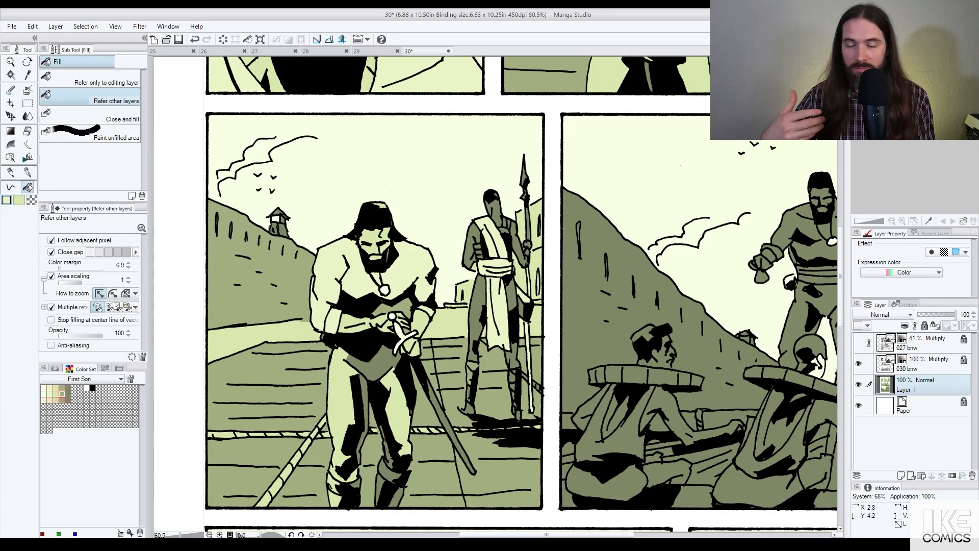
pyautogui.click(528, 224)
pyautogui.click(524, 178)
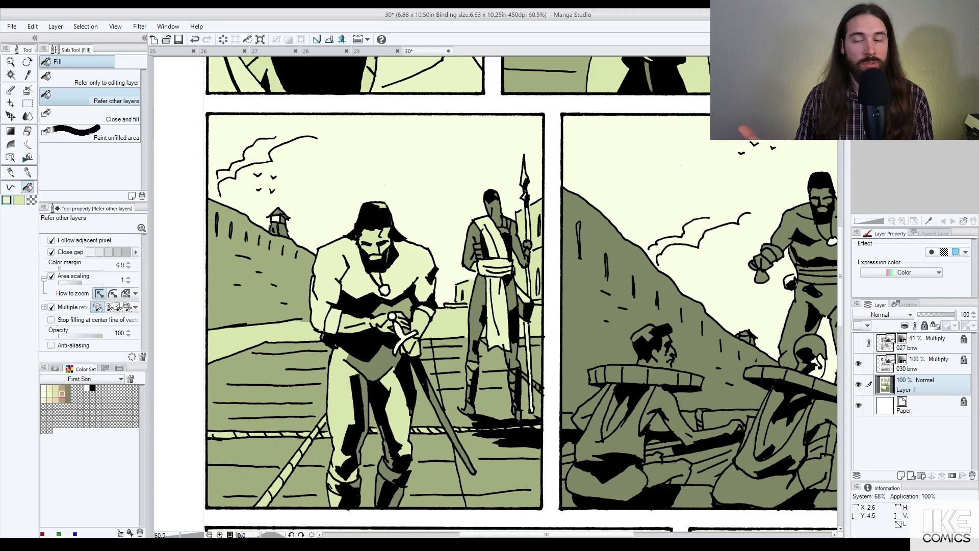
# Step: Lighten the guard's shin pieces, leg stripes and left arm bands to pale cream
pyautogui.click(472, 369)
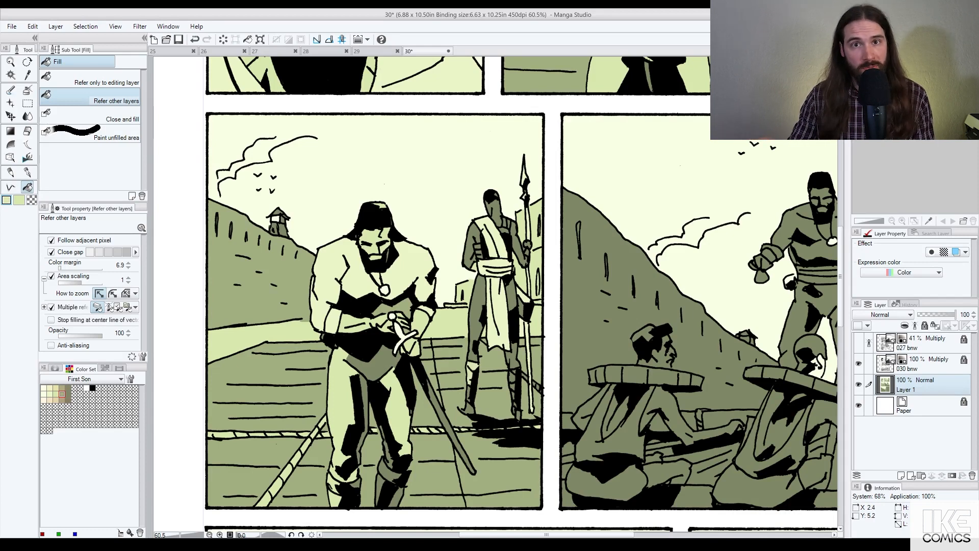
pyautogui.click(511, 369)
pyautogui.hotkey('ctrl', 'z')
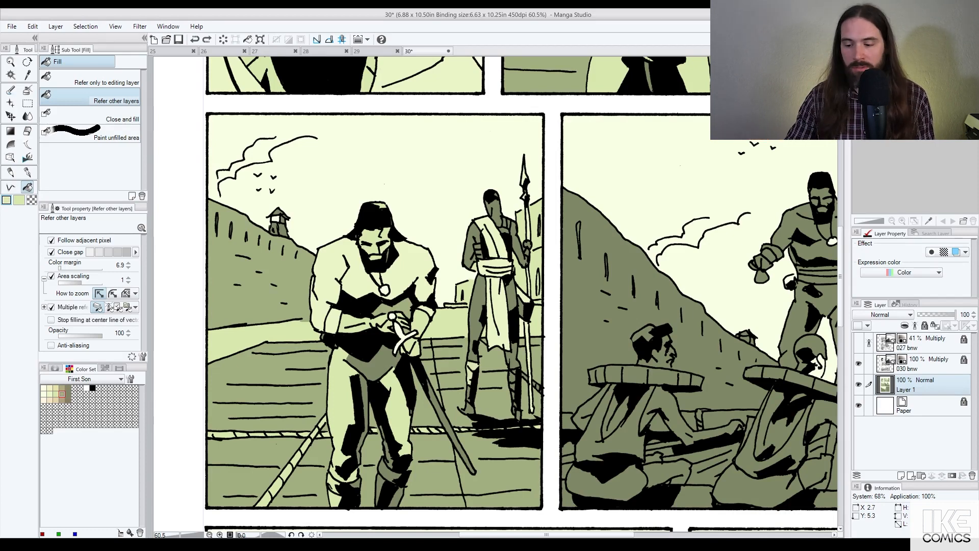
pyautogui.click(512, 376)
pyautogui.click(513, 387)
pyautogui.click(513, 395)
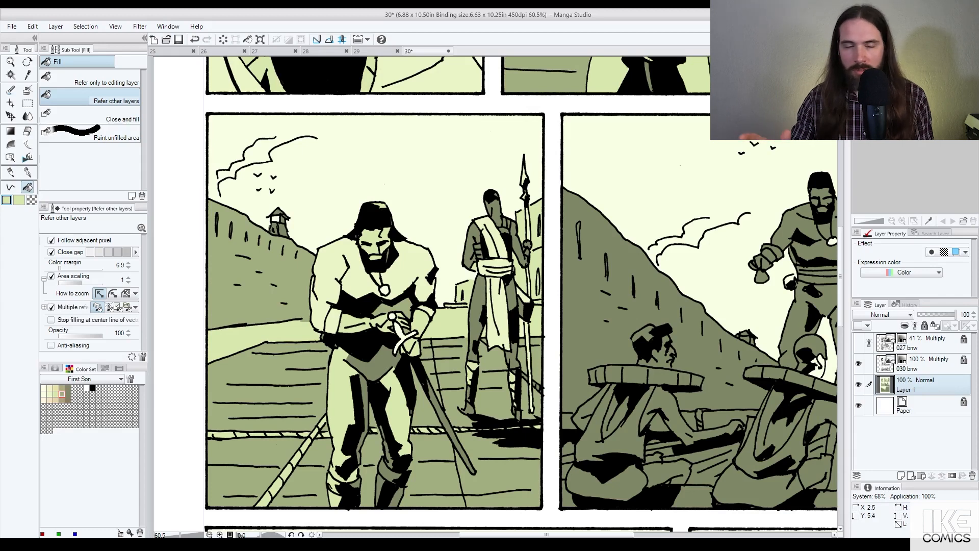
pyautogui.click(469, 394)
pyautogui.click(478, 250)
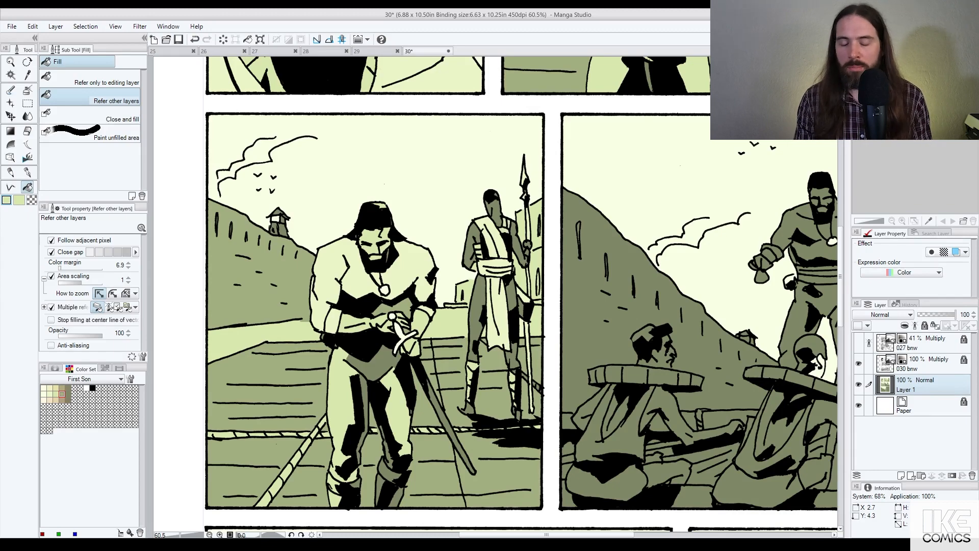
# Step: Undo the last fill, eyedrop the pale sky colour and fill an area in the top-left panel
pyautogui.scroll(-3, 502, 351)
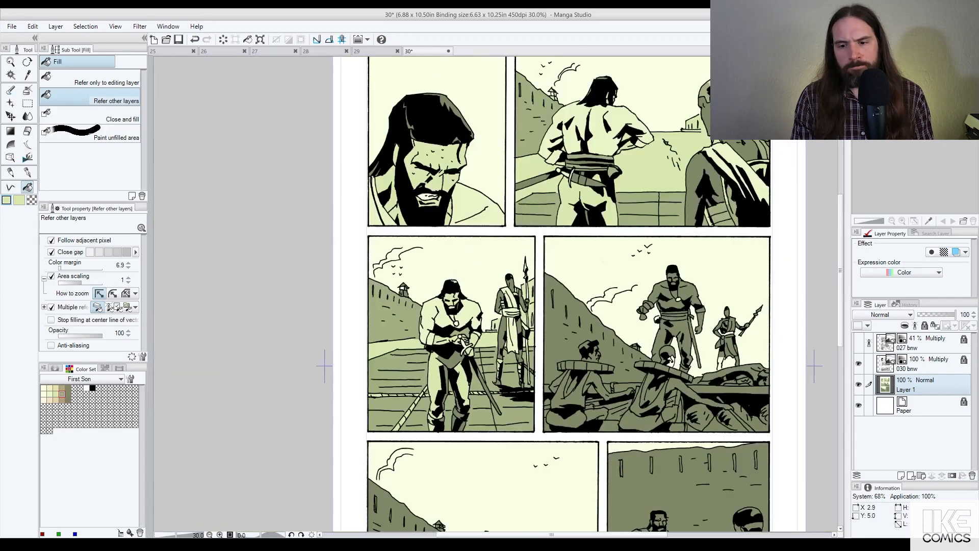
pyautogui.scroll(1, 462, 355)
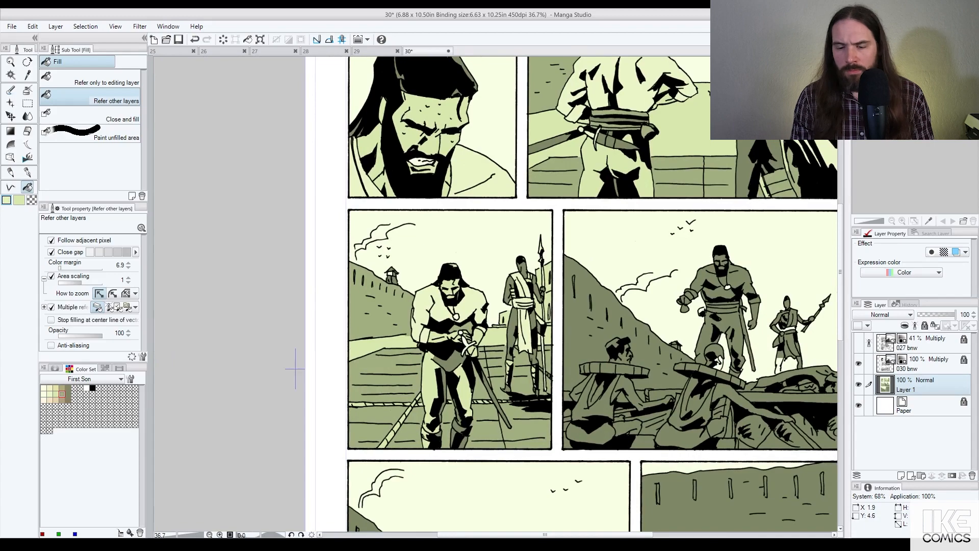
pyautogui.scroll(-3, 511, 302)
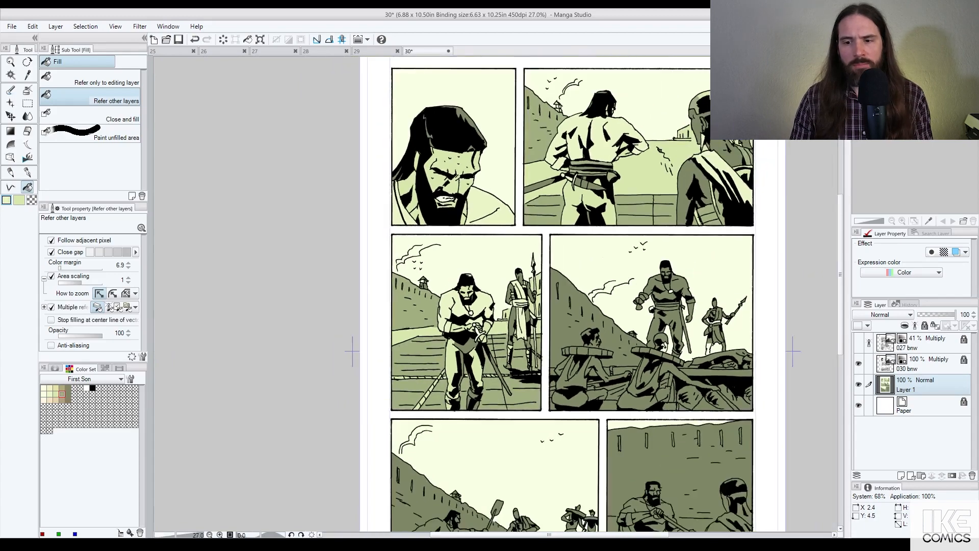
pyautogui.scroll(2, 499, 333)
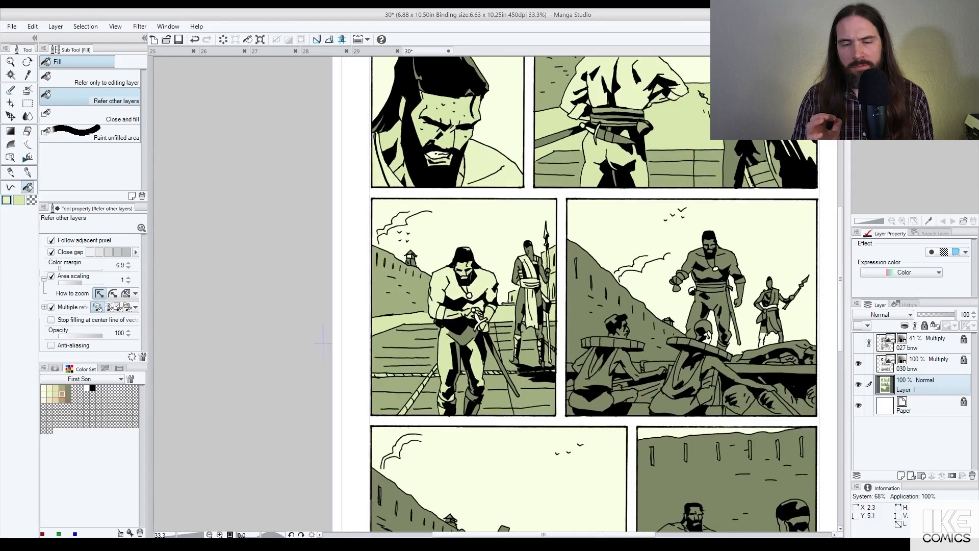
pyautogui.scroll(2, 323, 343)
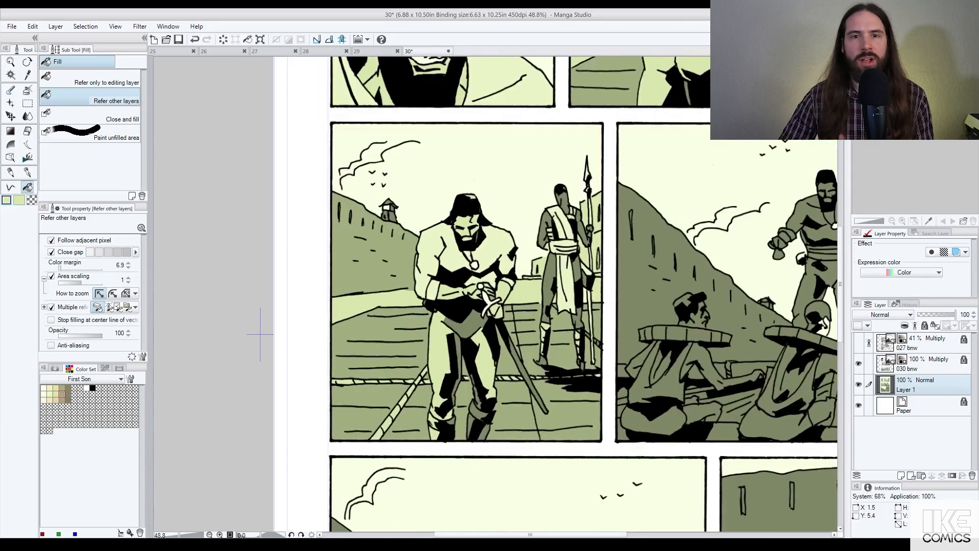
pyautogui.scroll(-2, 260, 334)
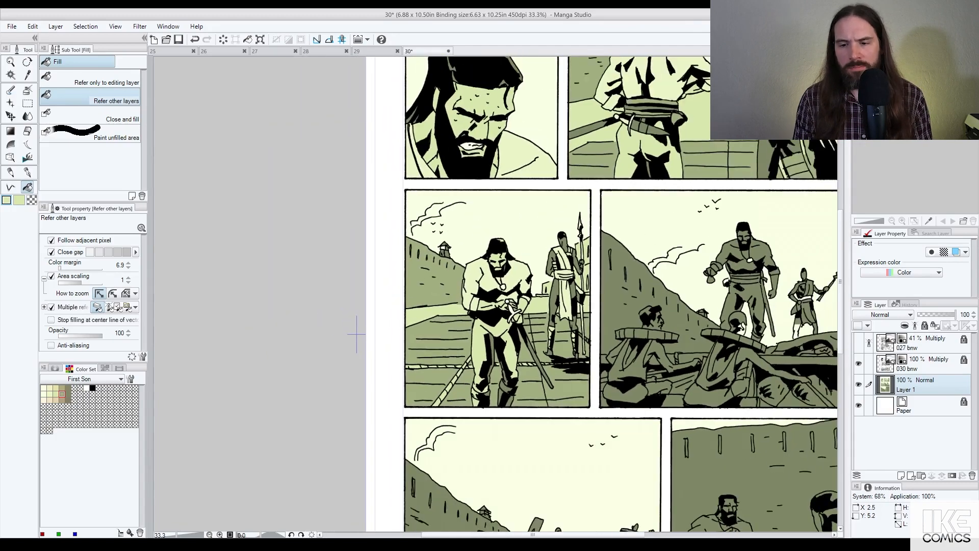
pyautogui.scroll(-2, 479, 306)
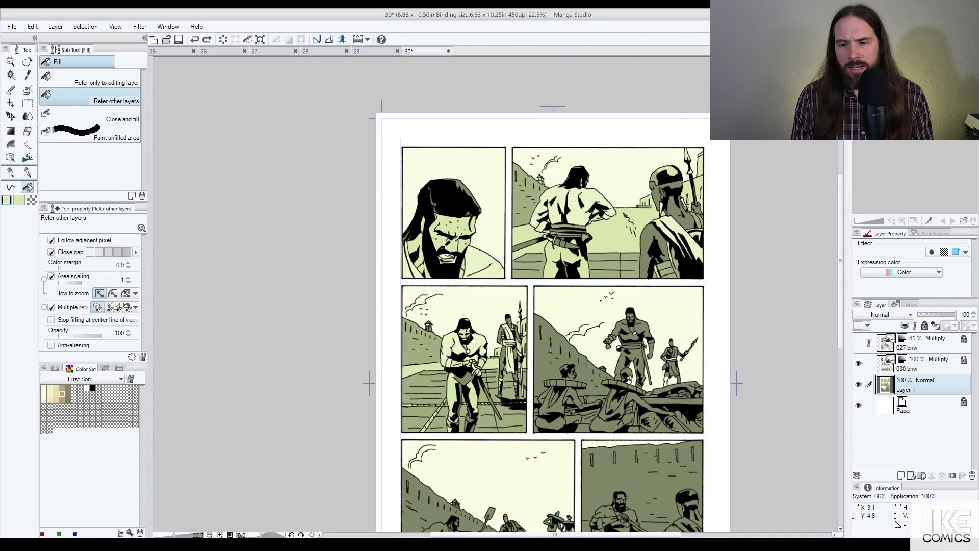
pyautogui.scroll(2, 430, 383)
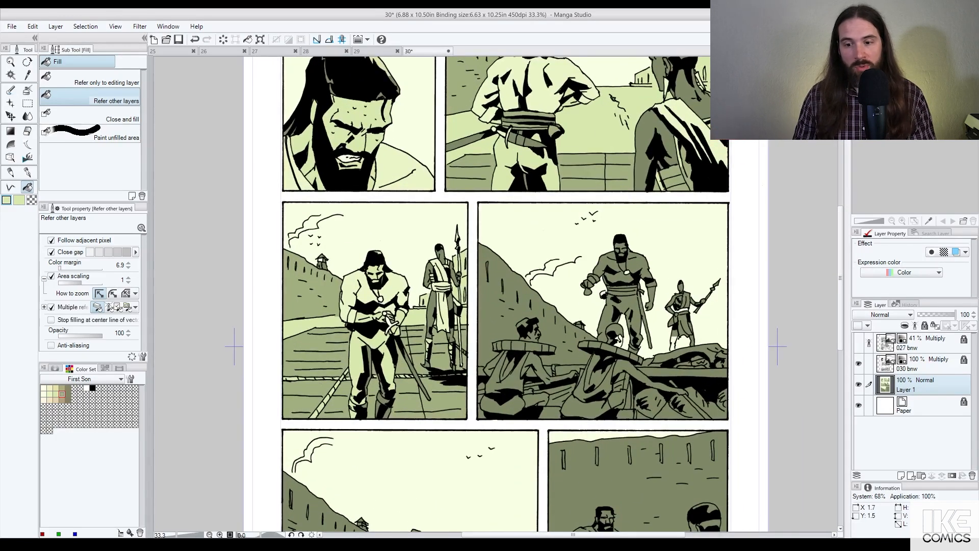
pyautogui.hotkey('ctrl', 'z')
pyautogui.moveTo(435, 137); pyautogui.dragTo(429, 261)
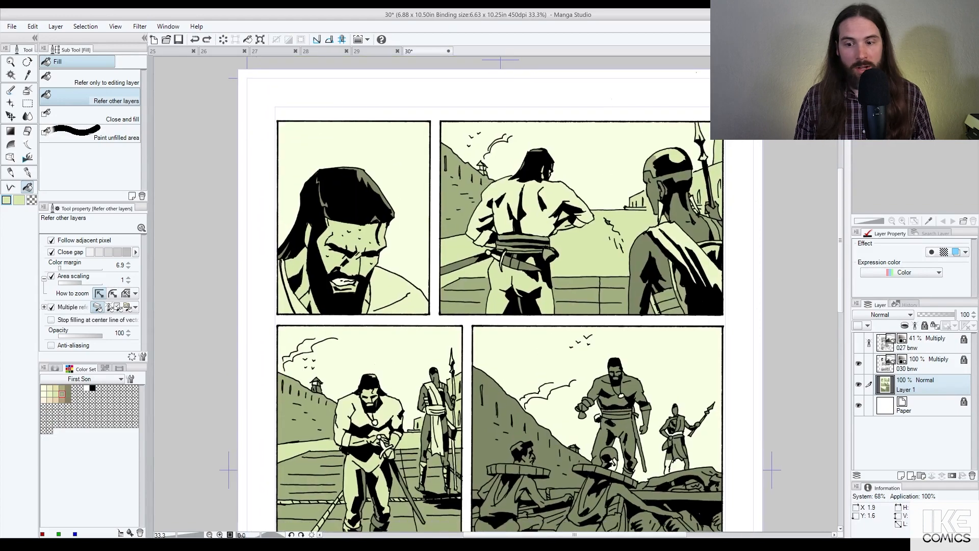
pyautogui.keyDown('alt'); pyautogui.click(491, 161); pyautogui.keyUp('alt')
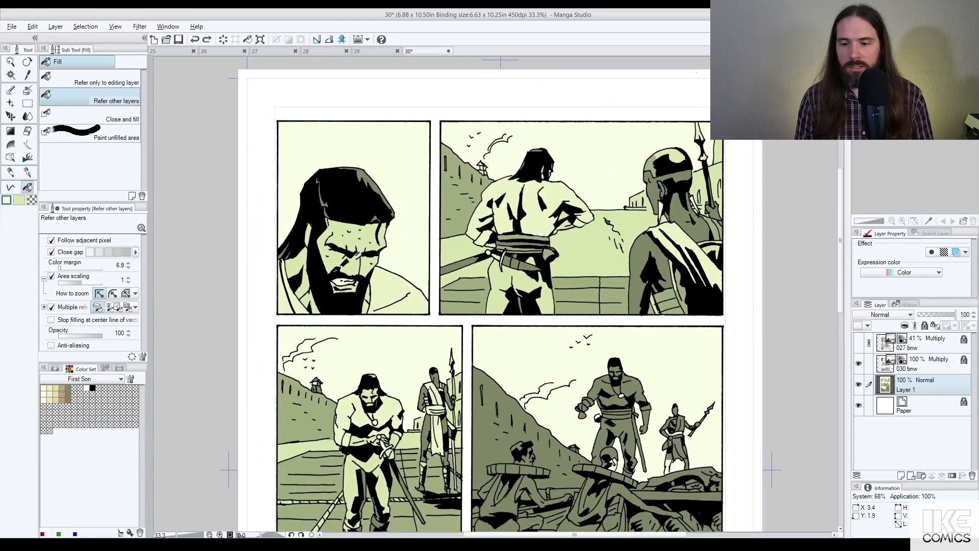
pyautogui.click(377, 185)
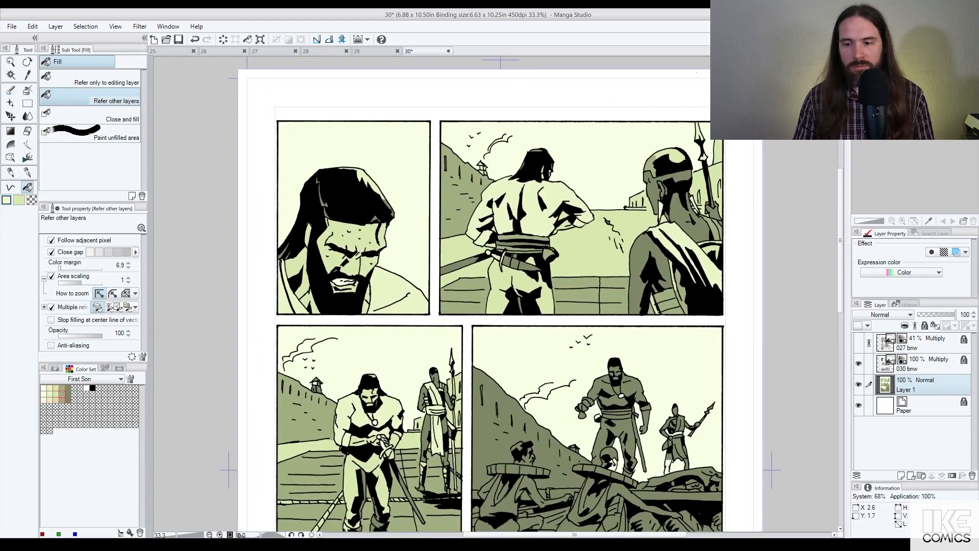
# Step: Compare with page 29, then lighten the left-middle fortress wall and right-middle hillside to cream
pyautogui.click(372, 51)
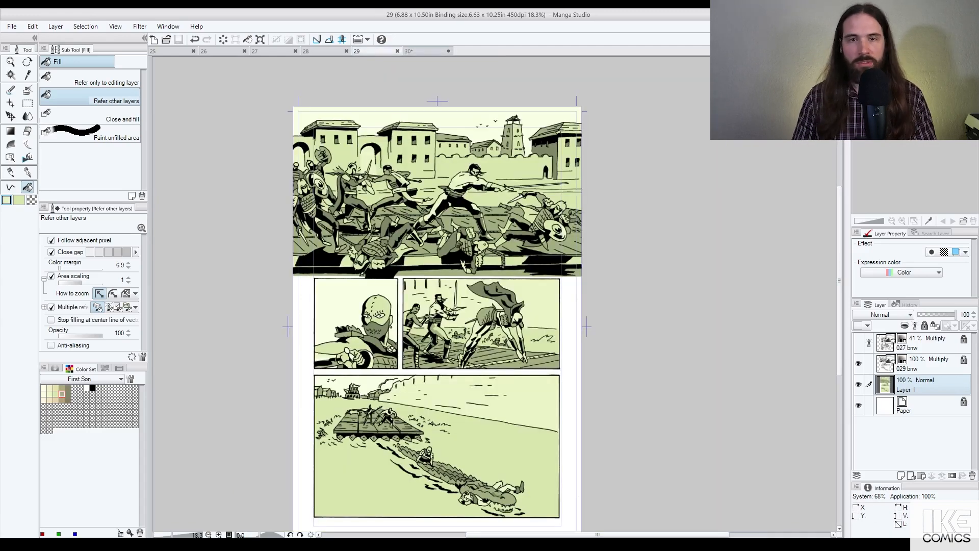
pyautogui.click(421, 51)
pyautogui.moveTo(535, 473); pyautogui.dragTo(499, 333)
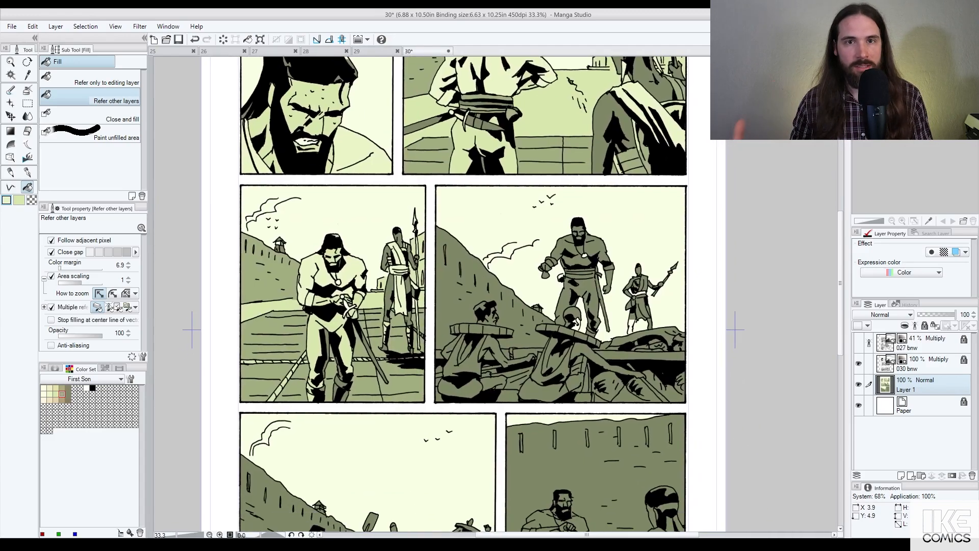
pyautogui.scroll(1, 306, 331)
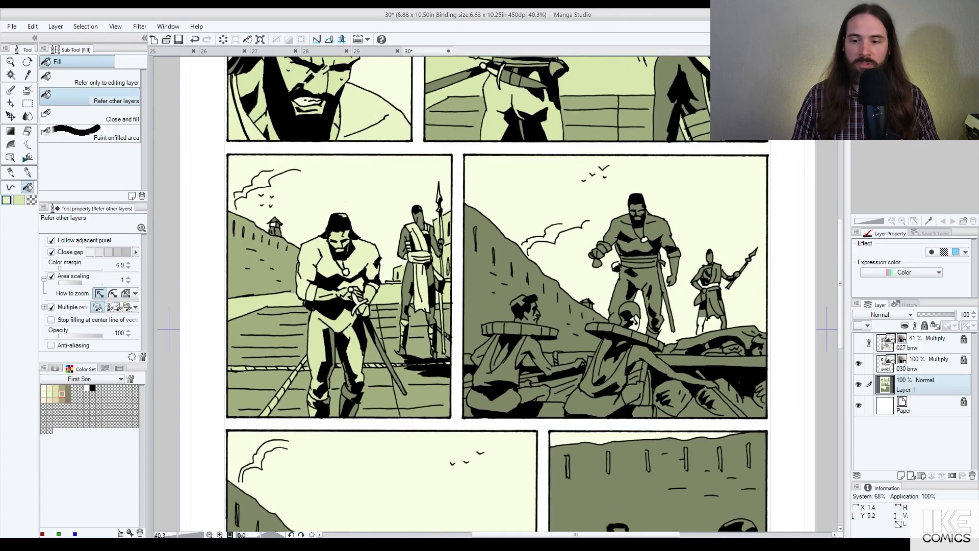
pyautogui.click(281, 268)
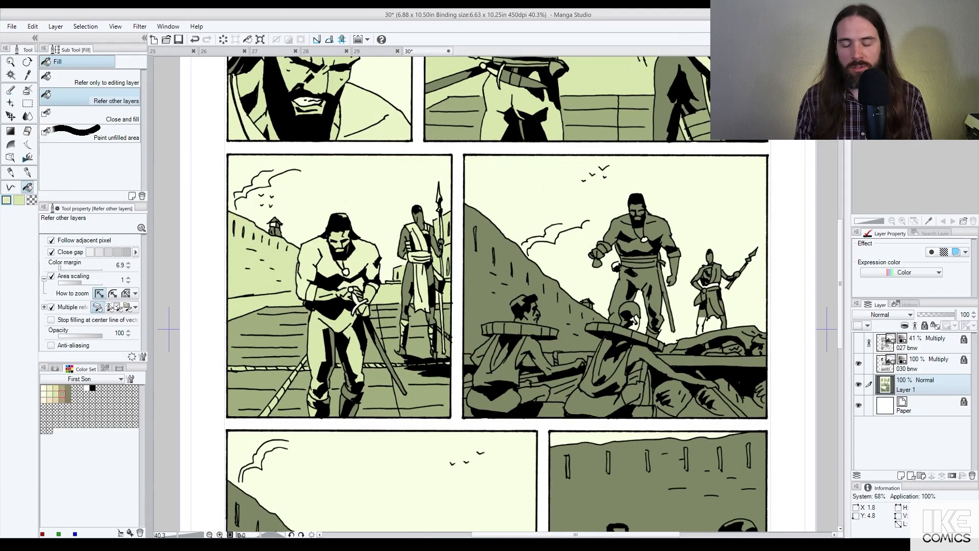
pyautogui.scroll(-3, 396, 302)
pyautogui.click(421, 136)
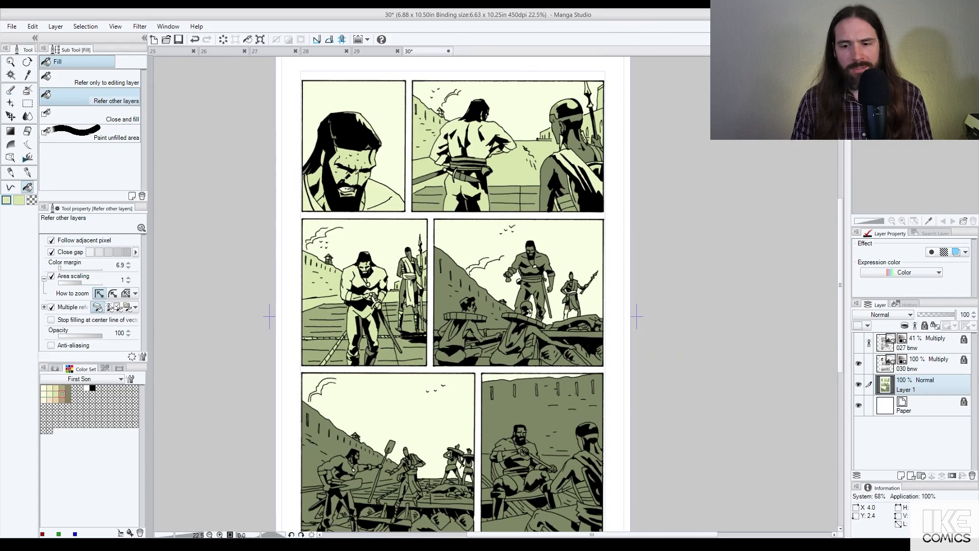
pyautogui.hotkey('ctrl', 'z')
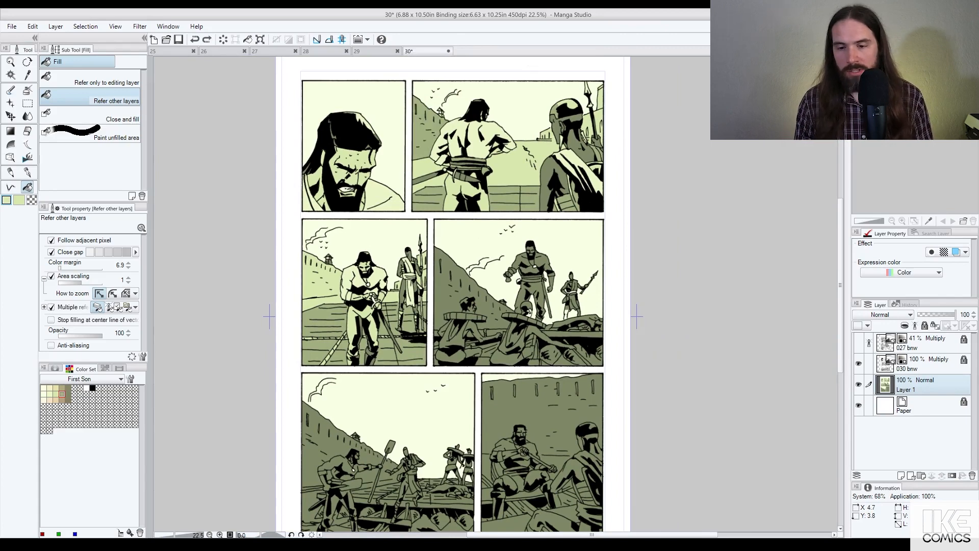
pyautogui.scroll(1, 500, 320)
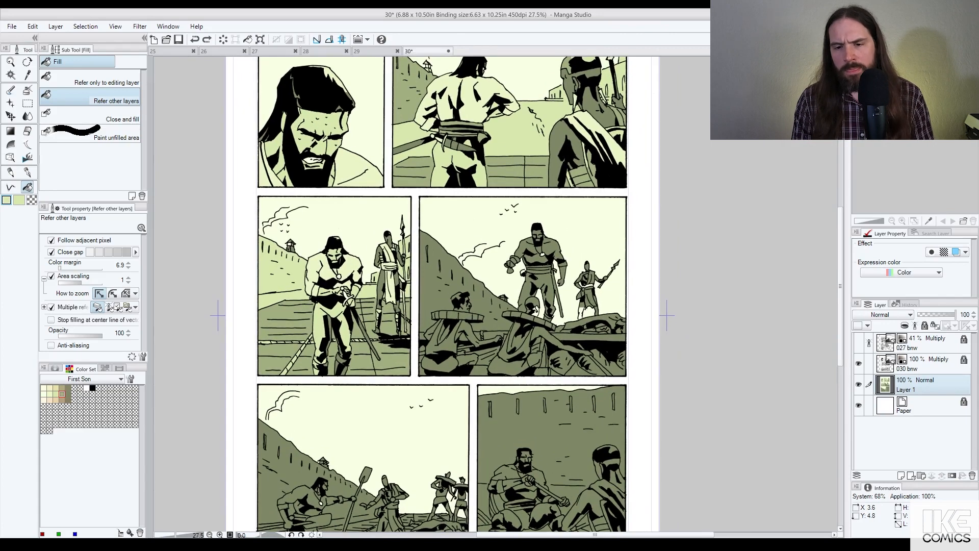
pyautogui.click(458, 281)
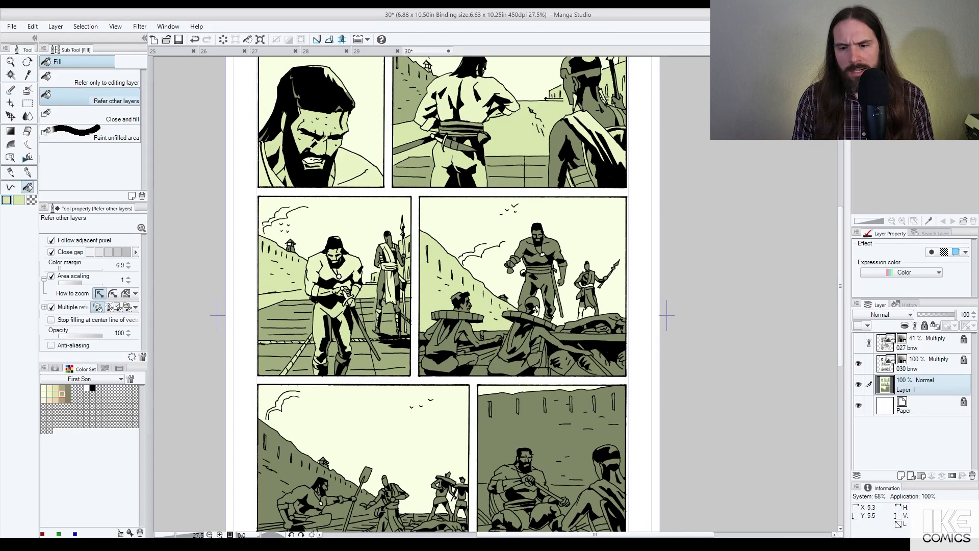
pyautogui.scroll(1, 560, 329)
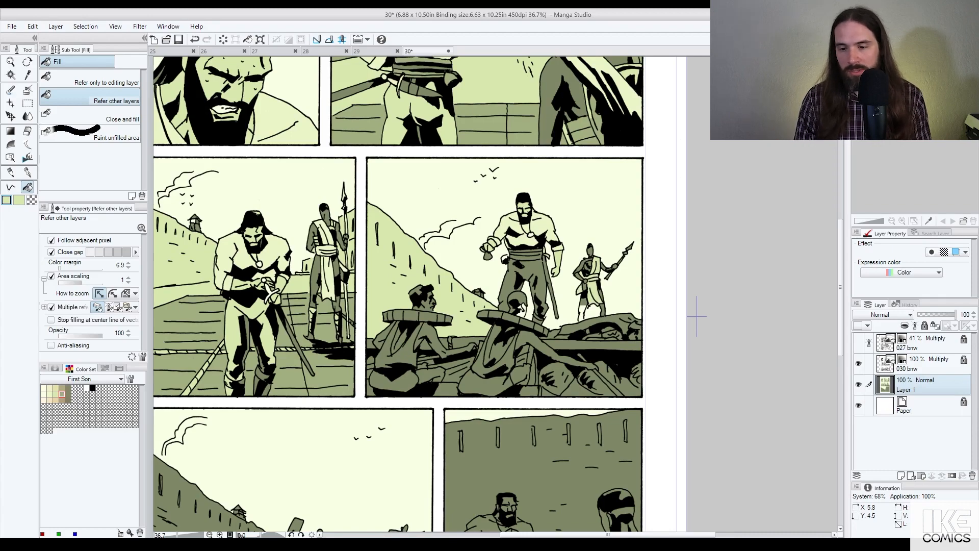
# Step: Fill the gap between the spear-bearer's legs olive and the large man's trousers light cream
pyautogui.scroll(5, 584, 304)
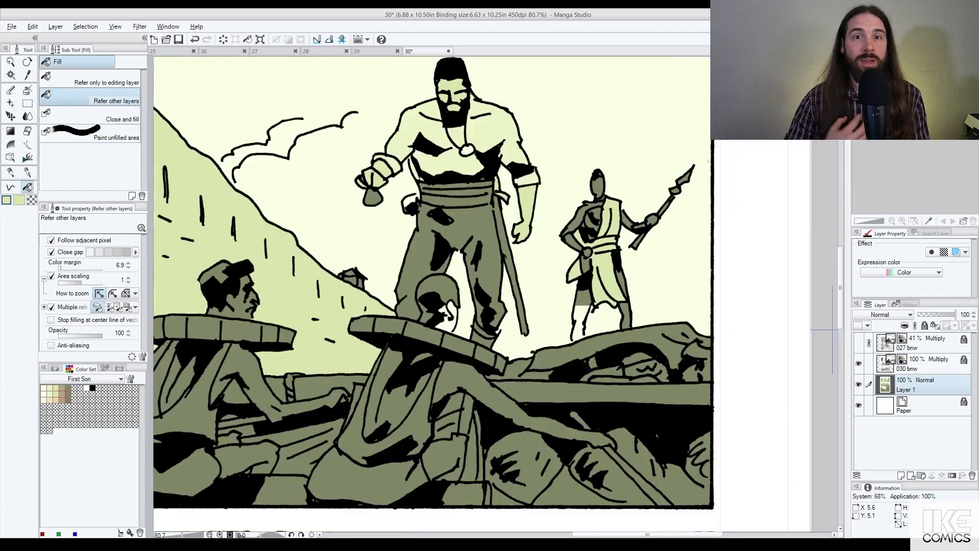
pyautogui.rightClick(584, 303)
pyautogui.press('p')
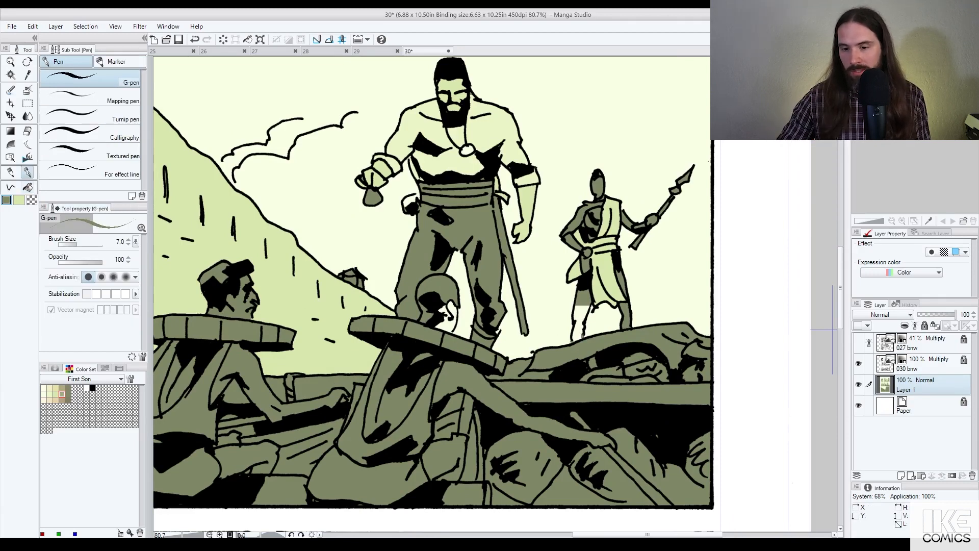
pyautogui.press('g')
pyautogui.click(581, 321)
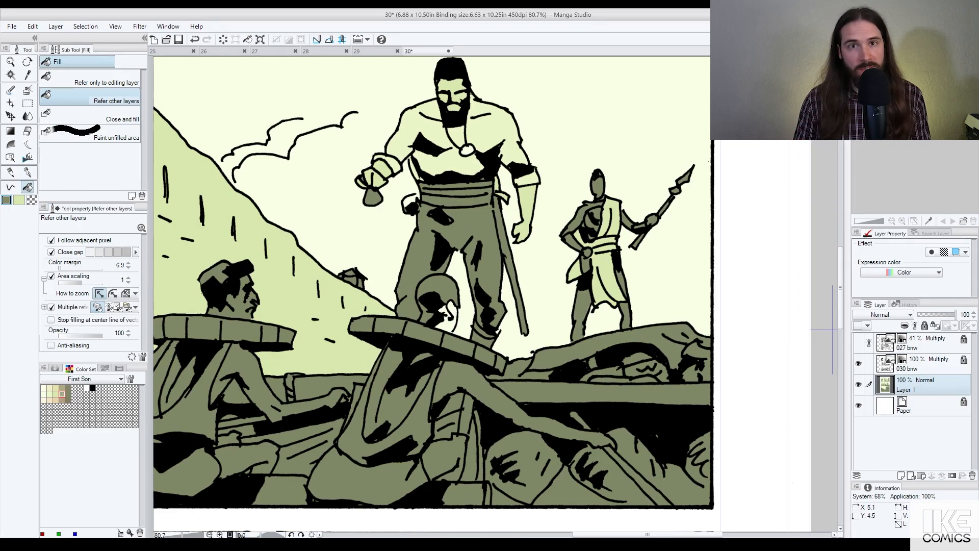
pyautogui.keyDown('alt'); pyautogui.click(606, 275); pyautogui.keyUp('alt')
pyautogui.click(487, 262)
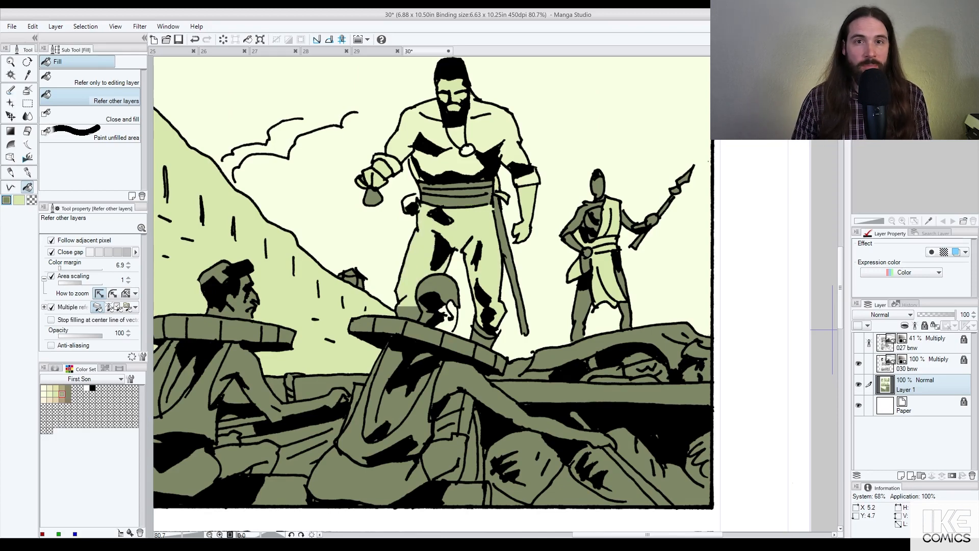
# Step: Touch up the bearded man's legs with a light green strip and olive trouser patches, undoing the overflow
pyautogui.scroll(-6, 456, 213)
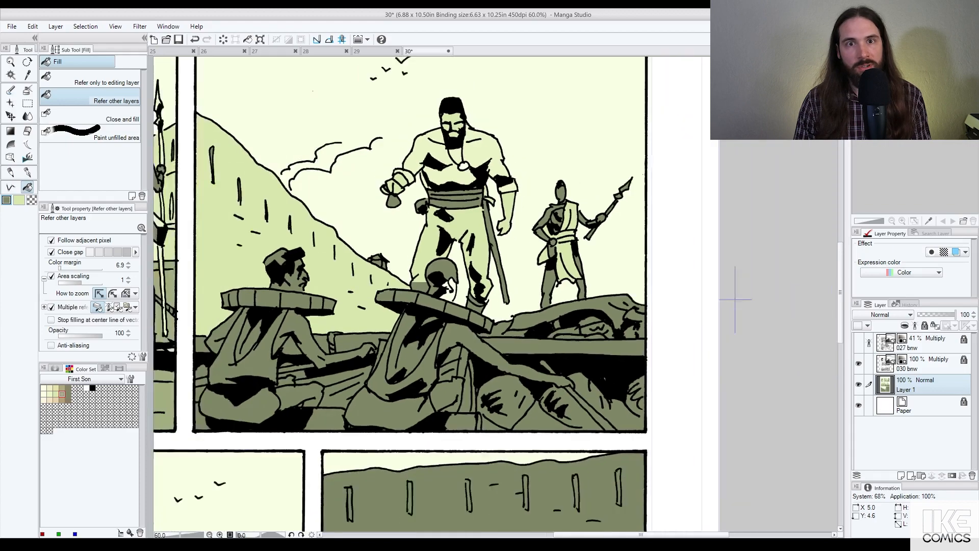
pyautogui.scroll(6, 666, 278)
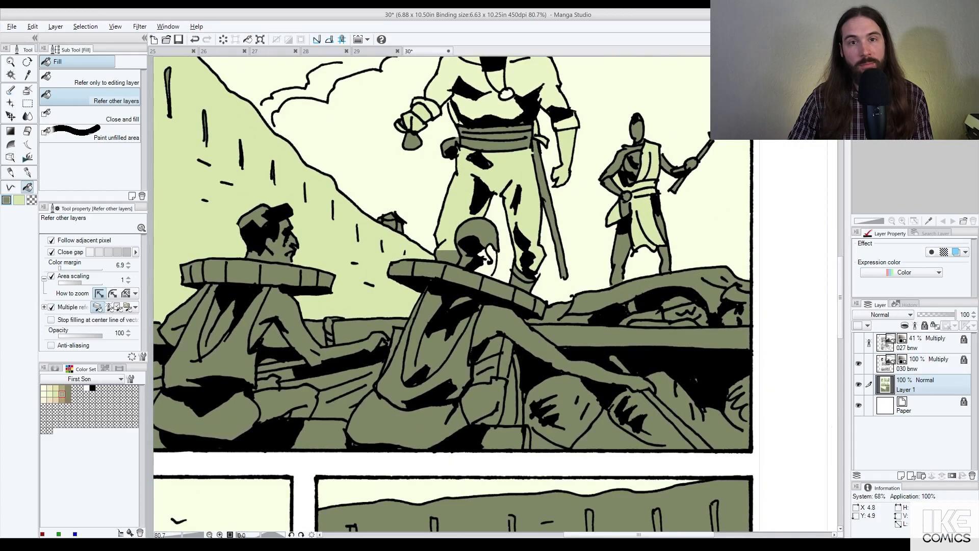
pyautogui.keyDown('alt'); pyautogui.click(463, 204); pyautogui.keyUp('alt')
pyautogui.click(447, 242)
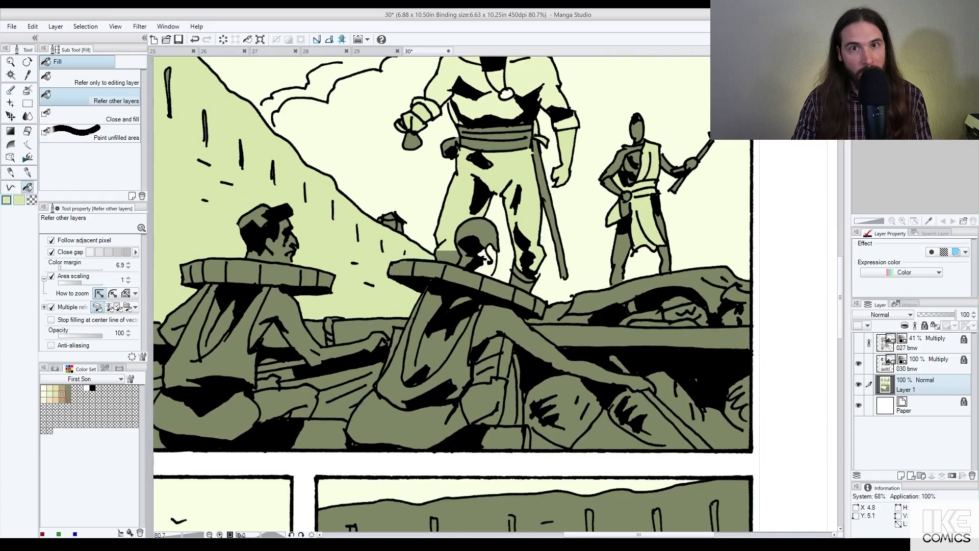
pyautogui.press('alt')
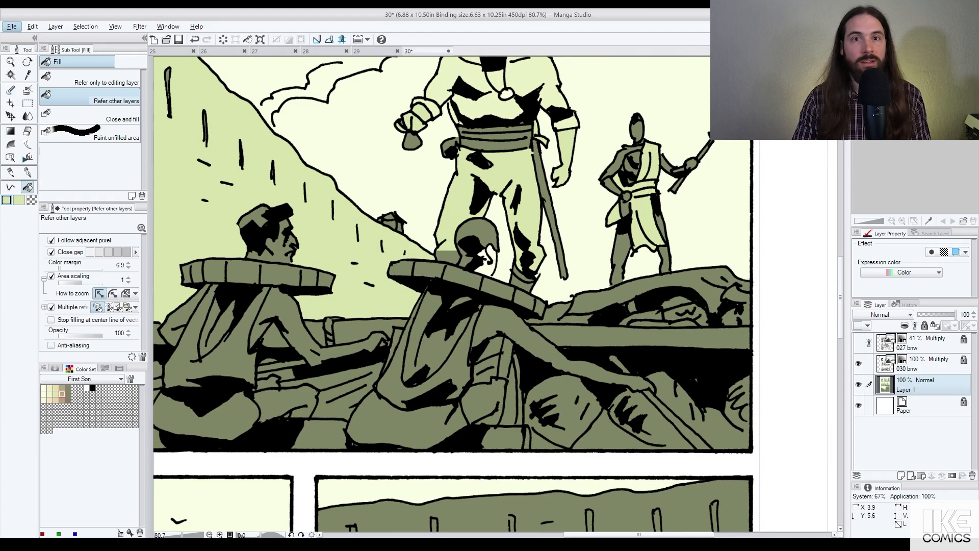
pyautogui.click(62, 394)
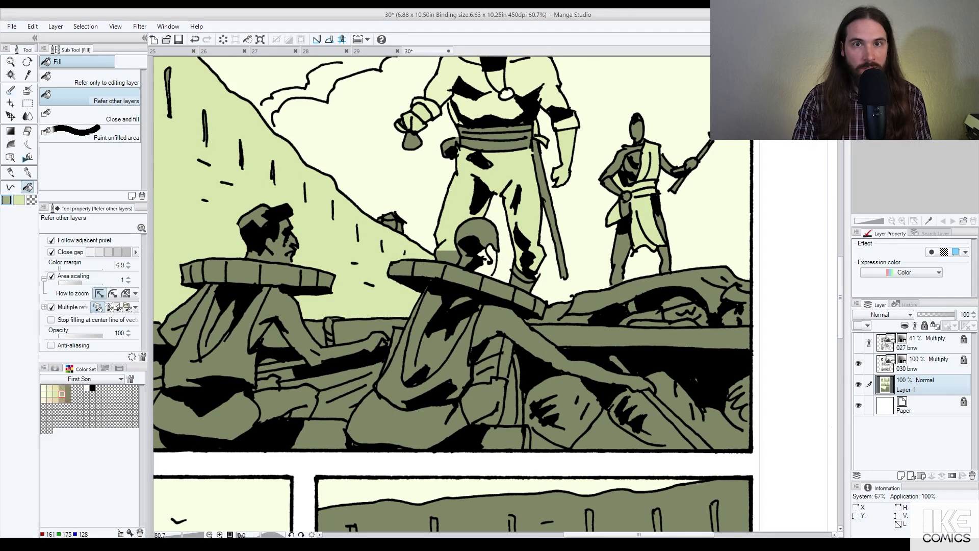
pyautogui.click(447, 257)
pyautogui.click(448, 238)
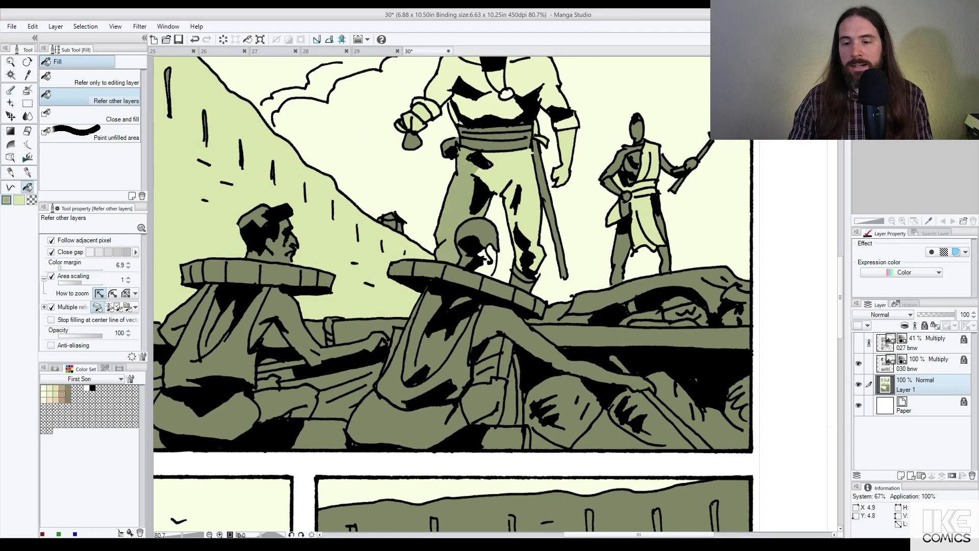
pyautogui.click(531, 217)
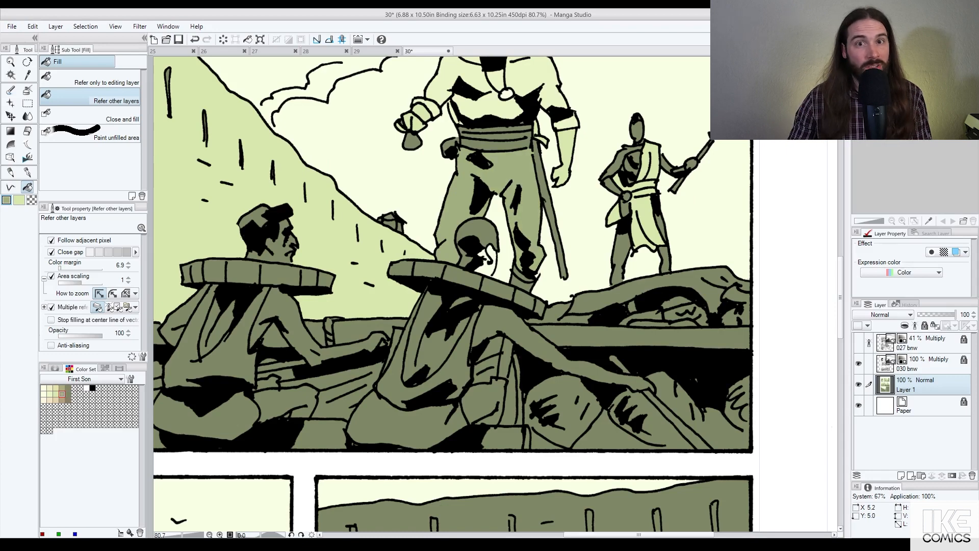
pyautogui.hotkey('ctrl', 'z')
pyautogui.click(517, 244)
pyautogui.scroll(-2, 527, 249)
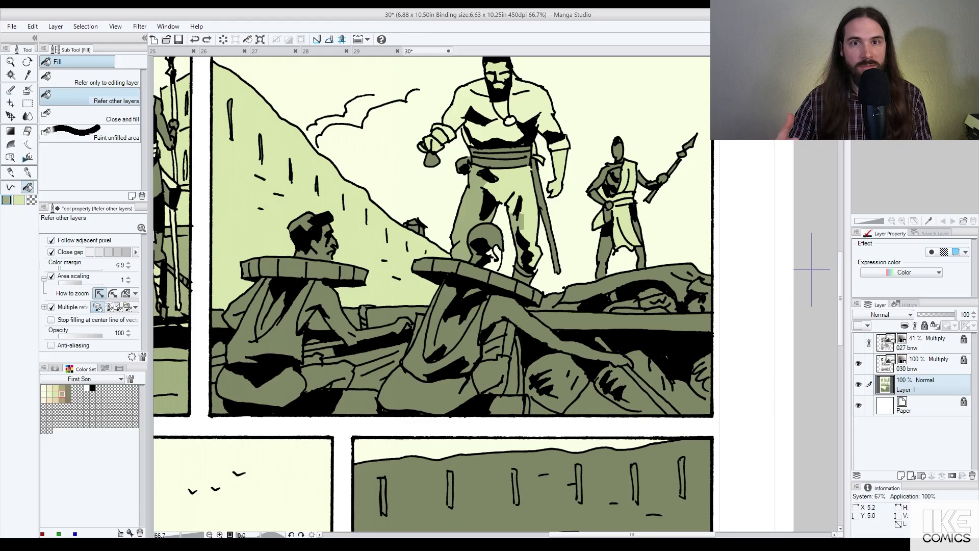
# Step: Try a slightly lighter refill on the bearded man's belt, then undo it
pyautogui.scroll(-1, 533, 233)
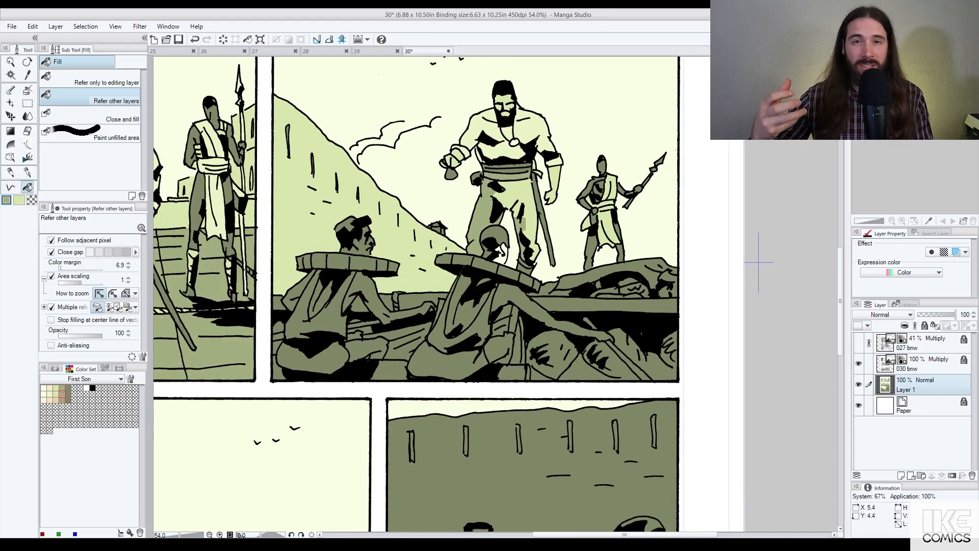
pyautogui.scroll(-1, 709, 238)
pyautogui.click(523, 170)
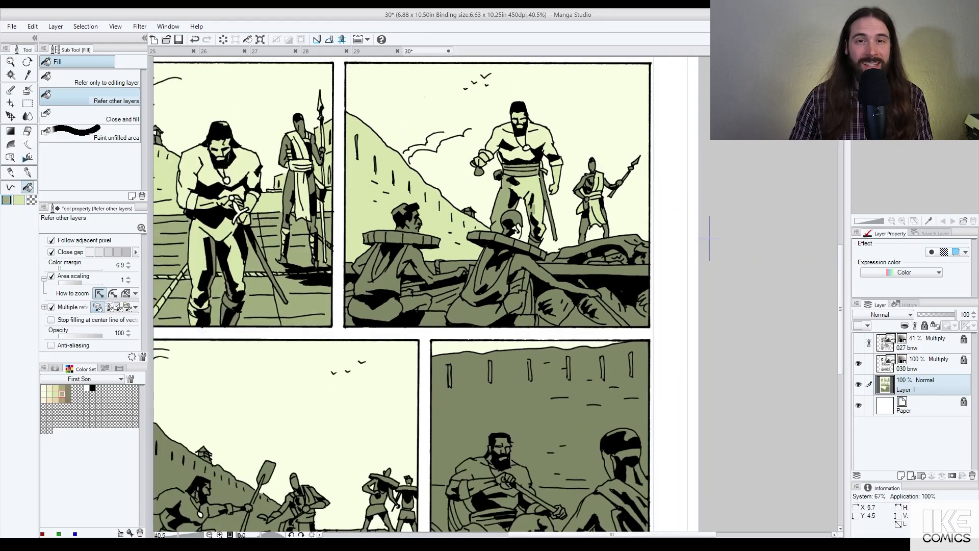
pyautogui.scroll(-2, 599, 167)
pyautogui.hotkey('ctrl', 'z')
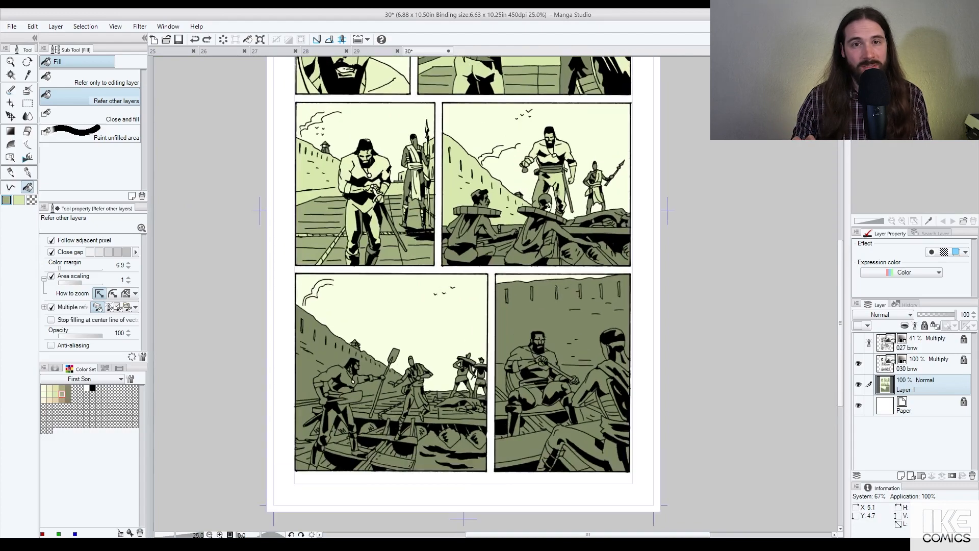
pyautogui.scroll(3, 592, 176)
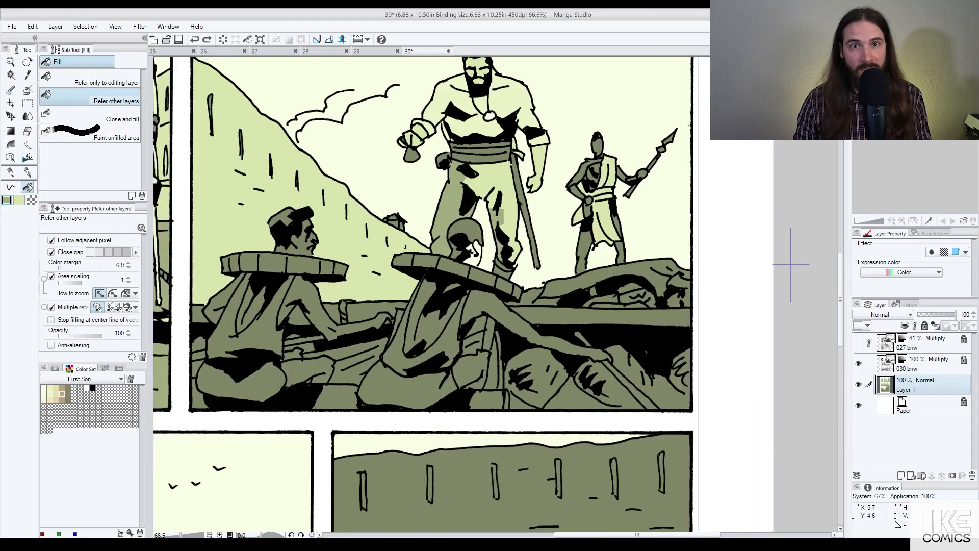
# Step: Fill the spear guard's forearm, arm and hand patches light green
pyautogui.click(587, 174)
pyautogui.click(622, 174)
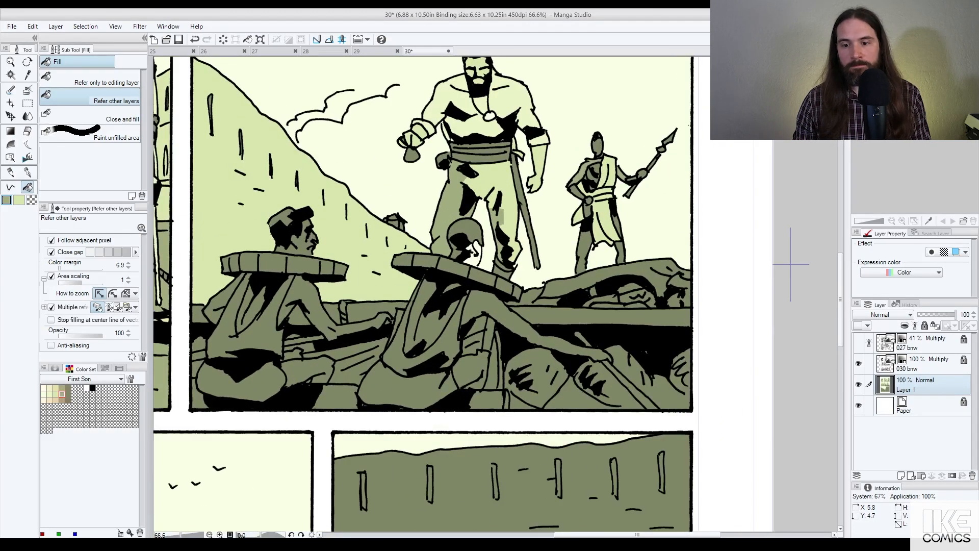
pyautogui.keyDown('alt'); pyautogui.click(609, 174); pyautogui.keyUp('alt')
pyautogui.click(576, 192)
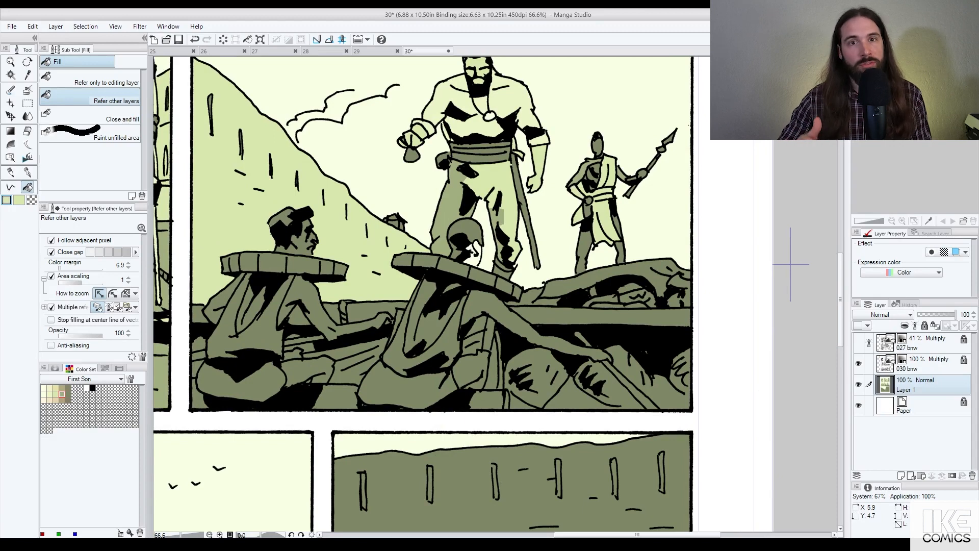
pyautogui.click(632, 178)
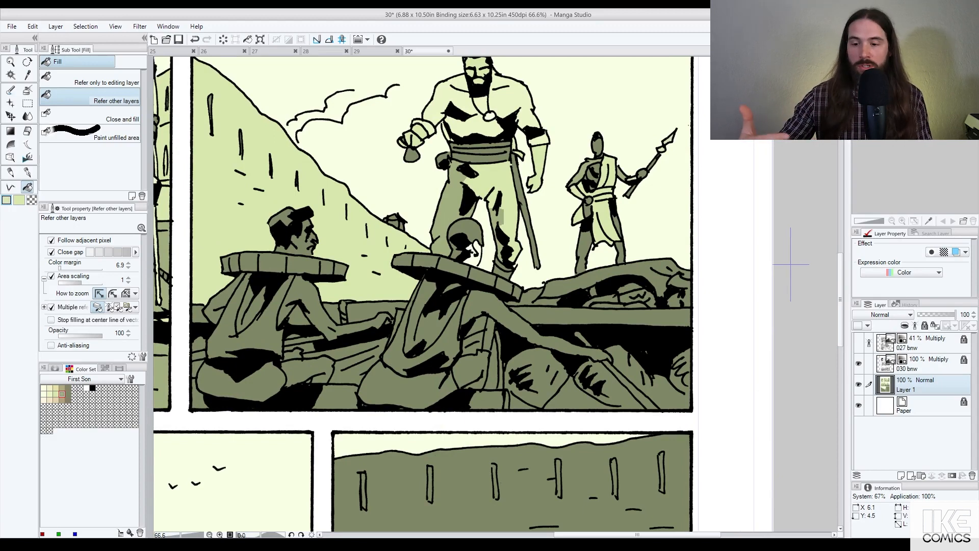
pyautogui.scroll(3, 615, 180)
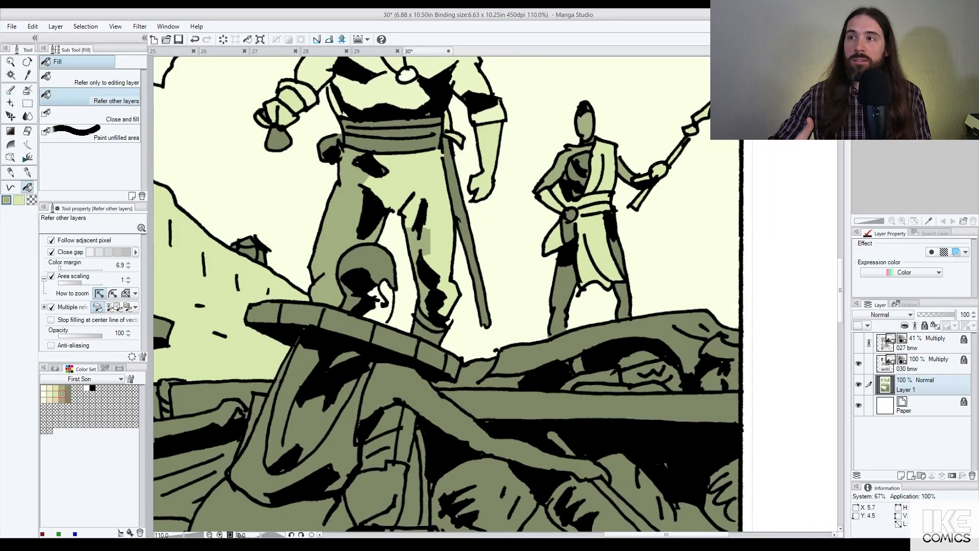
# Step: Fill two dark khaki patches among the fallen figures pale green with the Fill tool
pyautogui.scroll(-2, 613, 249)
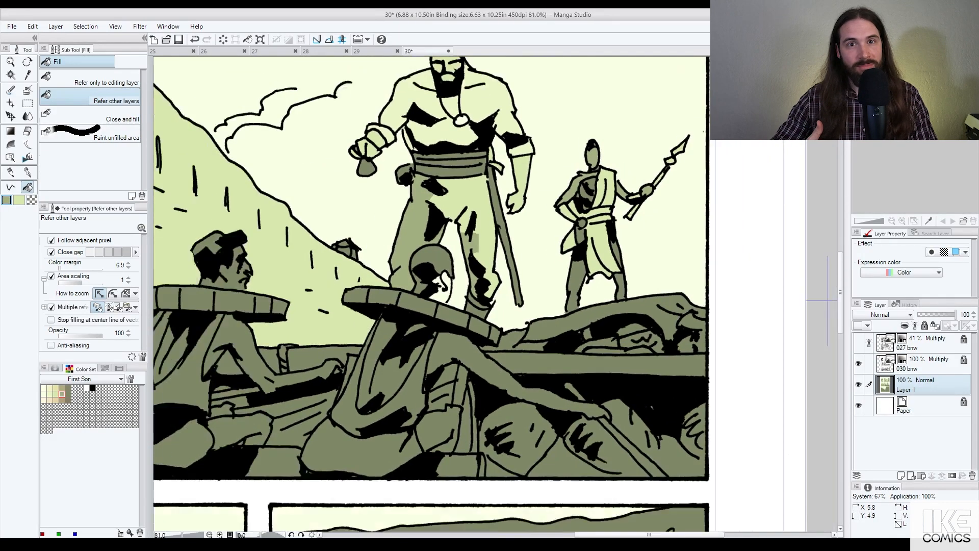
pyautogui.scroll(3, 594, 210)
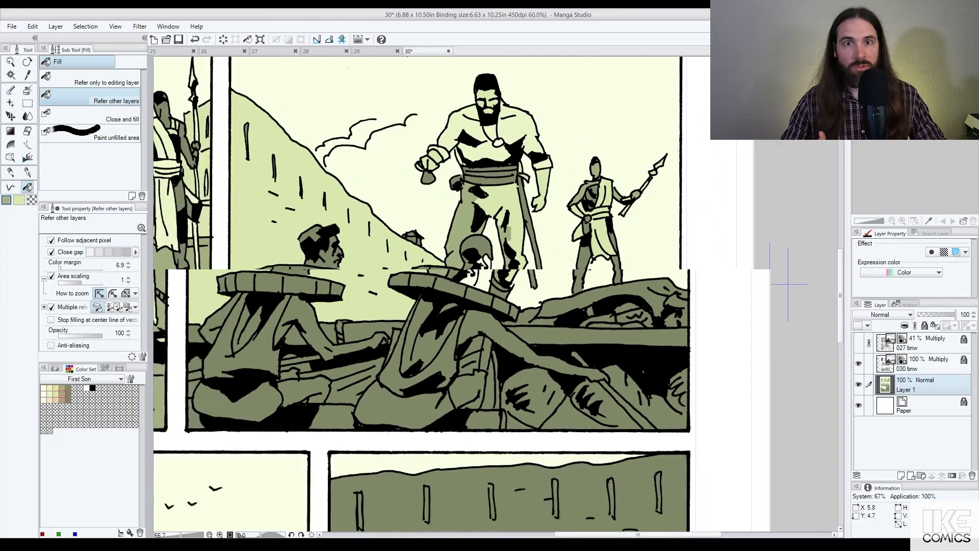
pyautogui.press('p')
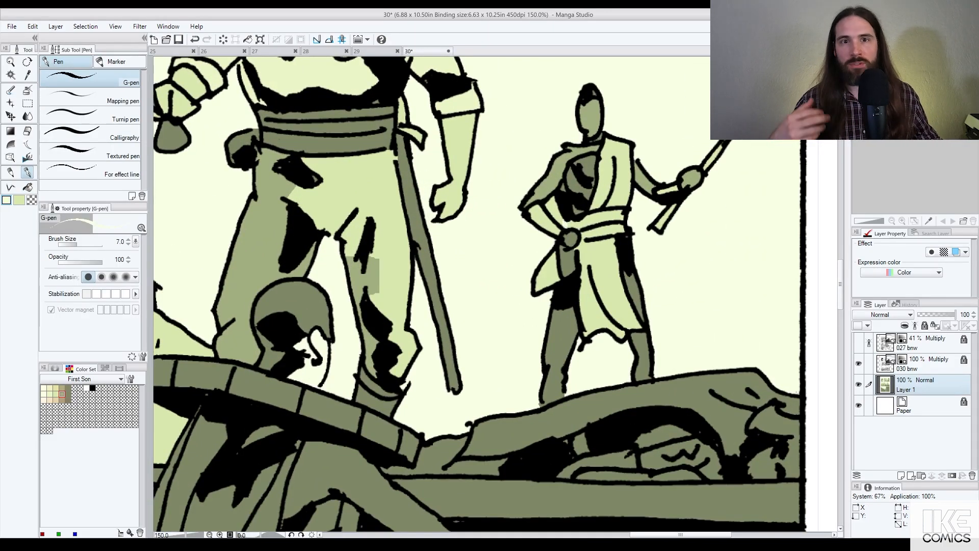
pyautogui.press('g')
pyautogui.scroll(-5, 729, 262)
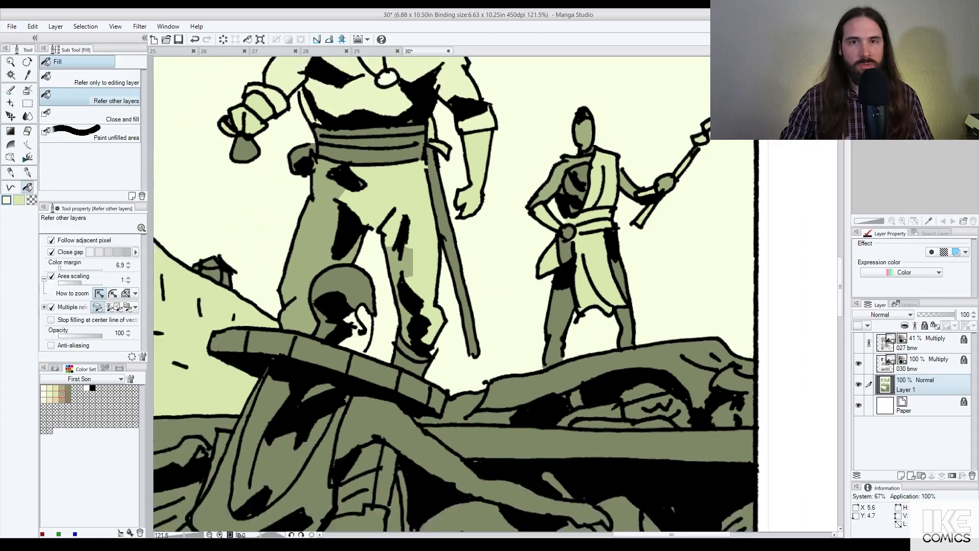
pyautogui.scroll(3, 729, 263)
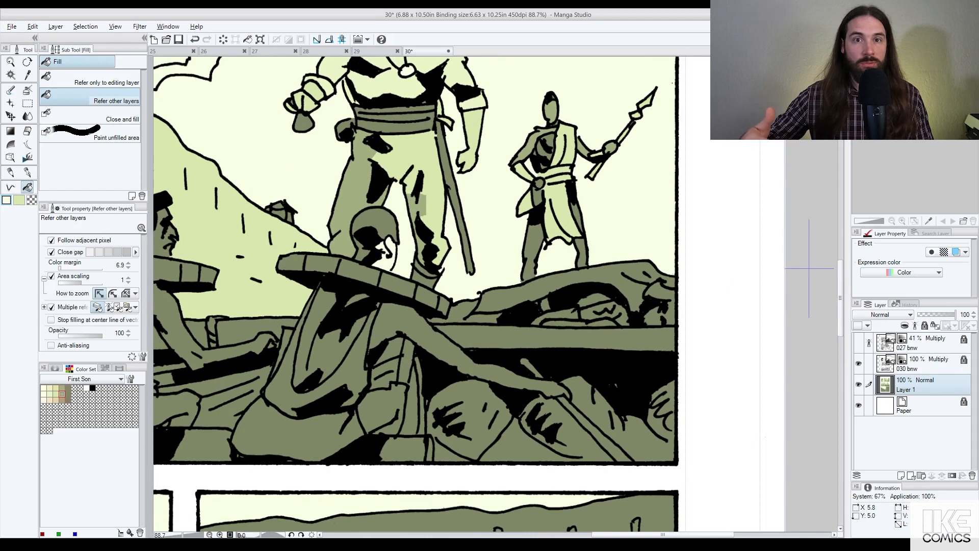
pyautogui.click(605, 314)
pyautogui.click(660, 303)
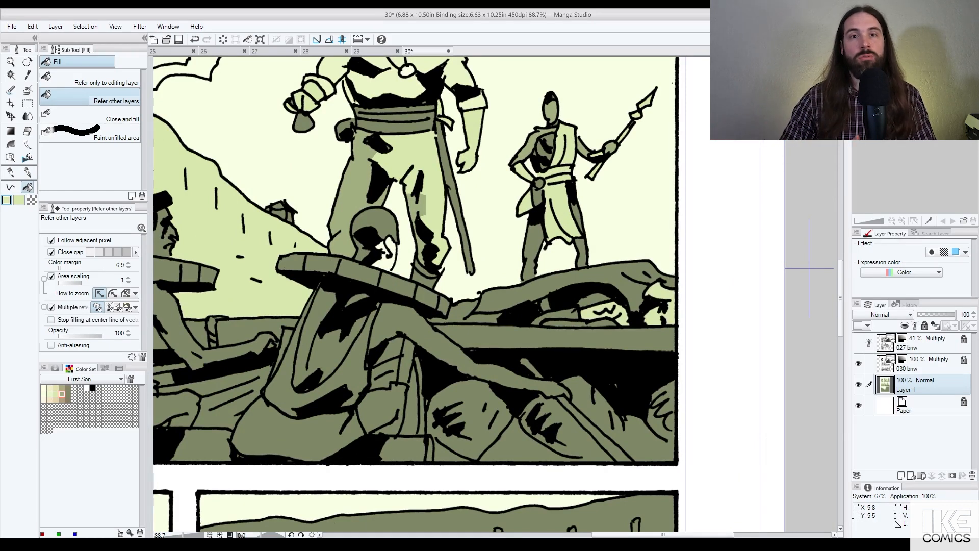
# Step: Toggle the last pale green fill off and on with undo and redo to compare
pyautogui.hotkey('ctrl', 'z')
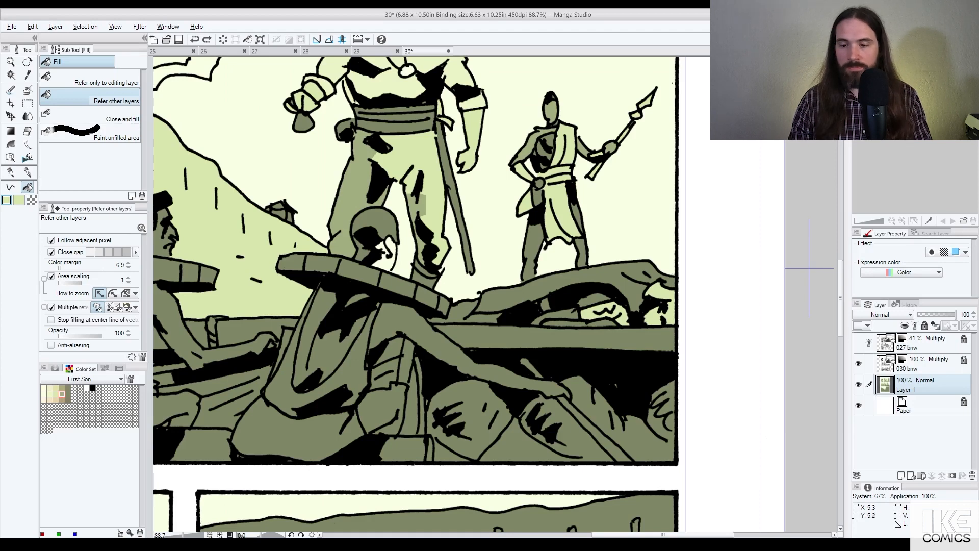
pyautogui.hotkey('ctrl', 'y')
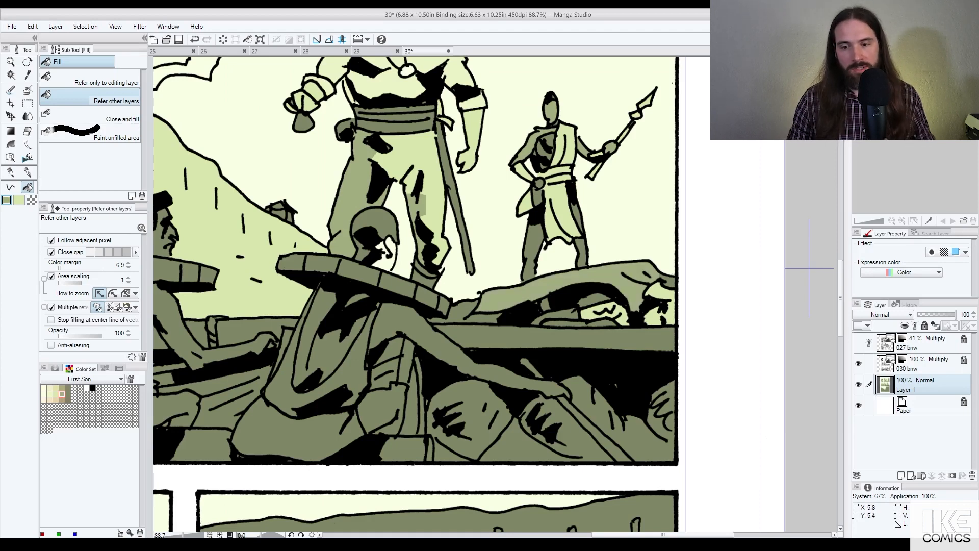
pyautogui.hotkey('ctrl', 'z')
pyautogui.hotkey('ctrl', 'y')
pyautogui.hotkey('ctrl', 'z')
pyautogui.hotkey('ctrl', 'y')
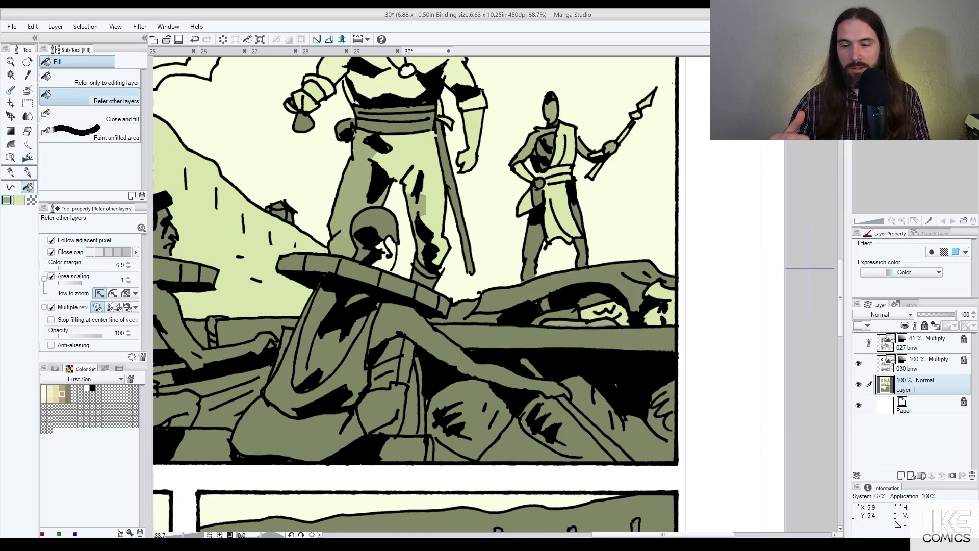
# Step: Select the cream flat colour and pan to the row's left panel
pyautogui.scroll(-3, 809, 269)
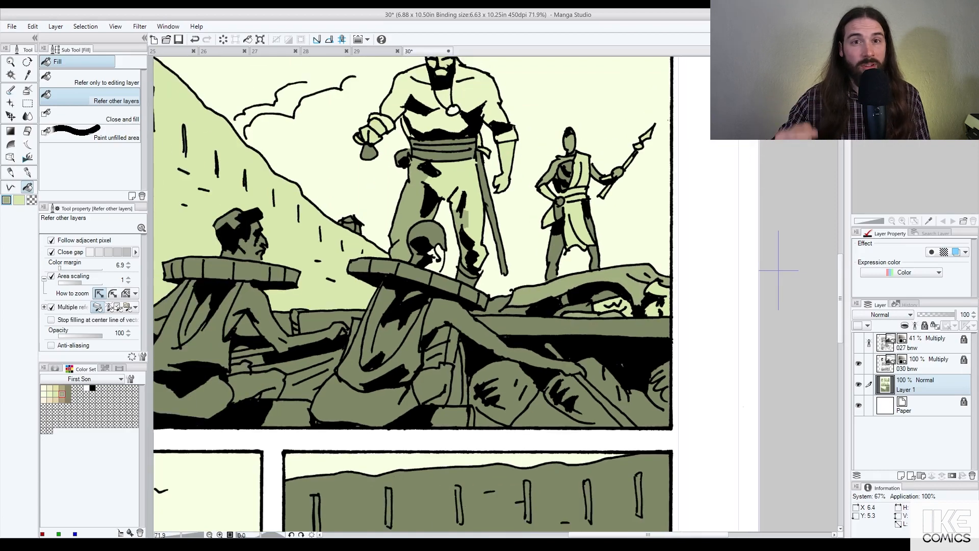
pyautogui.scroll(-2, 778, 271)
pyautogui.scroll(1, 750, 269)
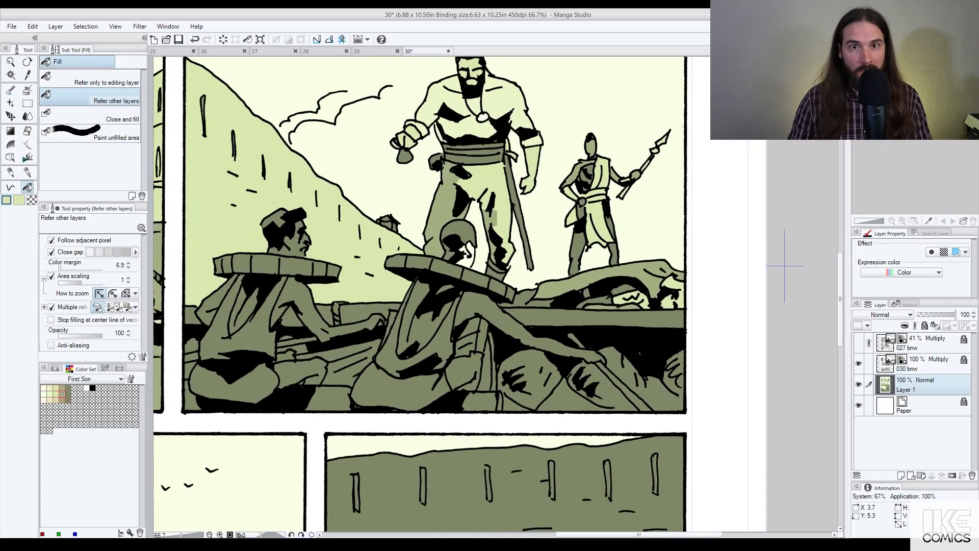
pyautogui.keyDown('alt'); pyautogui.click(352, 168); pyautogui.keyUp('alt')
pyautogui.moveTo(316, 225); pyautogui.dragTo(580, 254)
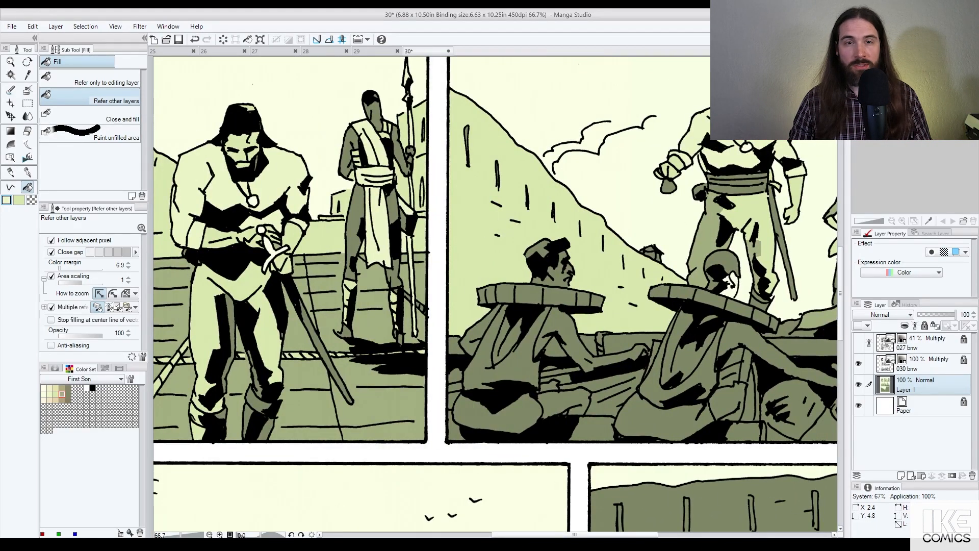
pyautogui.keyDown('alt'); pyautogui.click(334, 300); pyautogui.keyUp('alt')
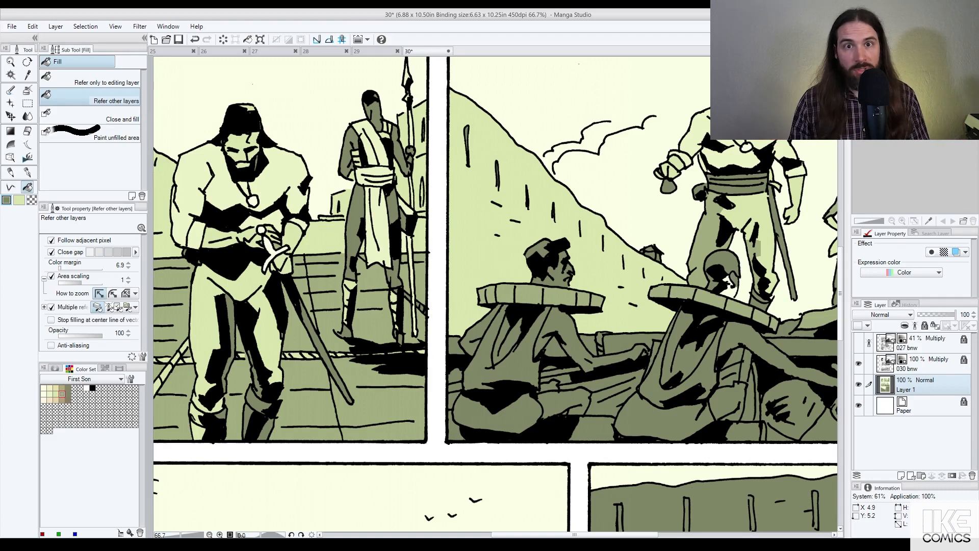
pyautogui.click(728, 281)
pyautogui.click(732, 289)
pyautogui.hotkey('ctrl', 'z')
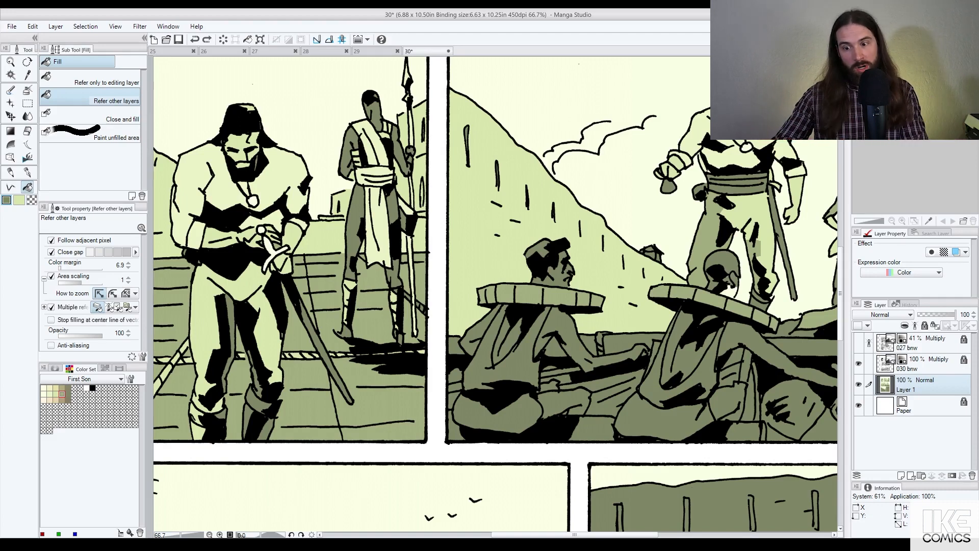
pyautogui.press('p')
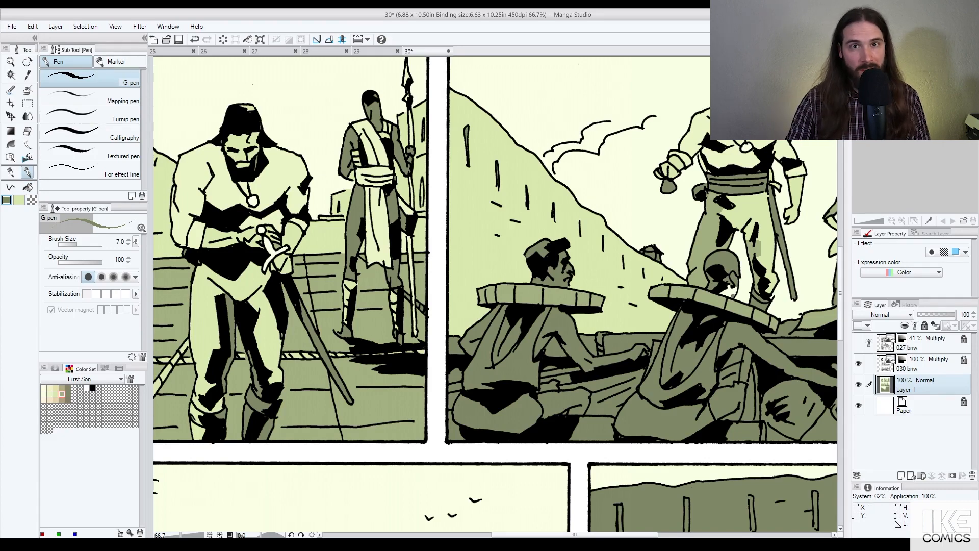
pyautogui.press('g')
pyautogui.click(731, 293)
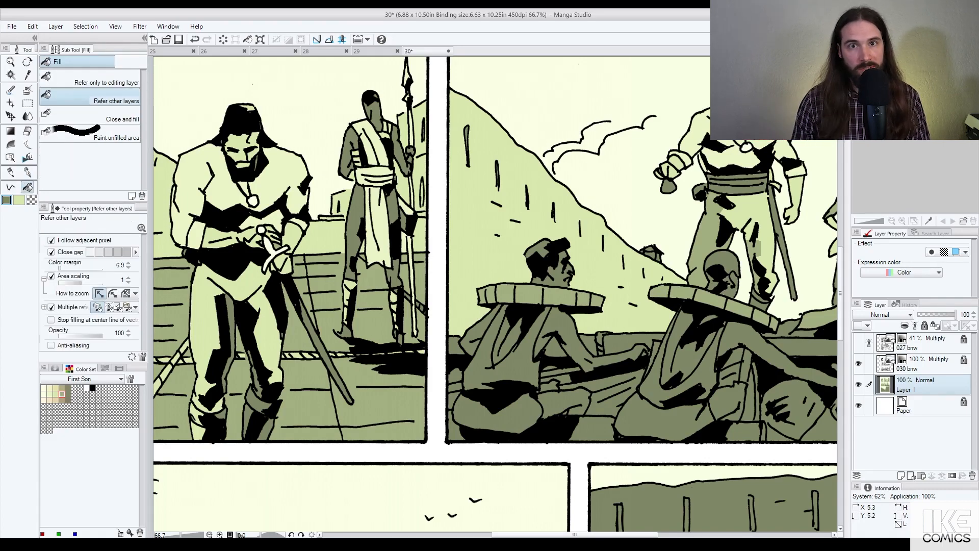
pyautogui.moveTo(656, 247); pyautogui.dragTo(506, 228)
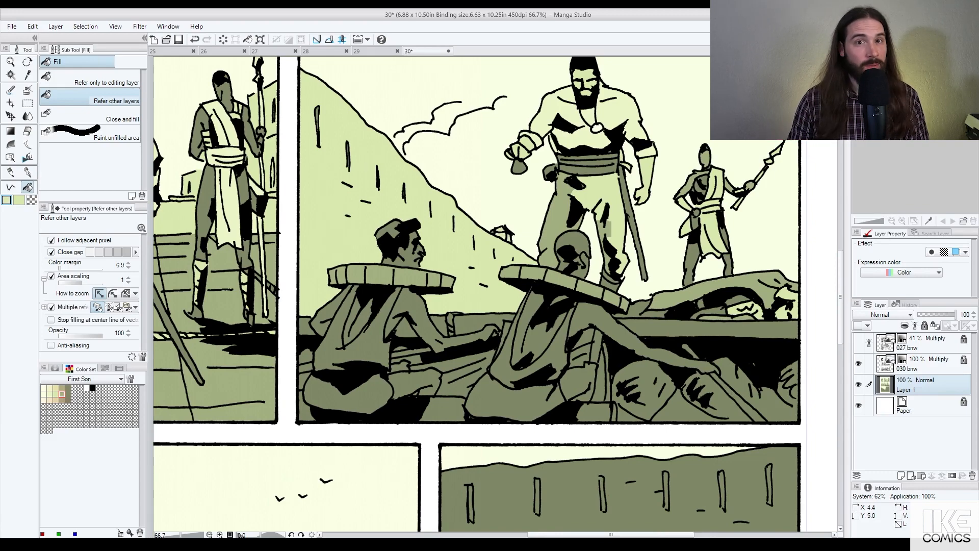
pyautogui.scroll(-5, 516, 238)
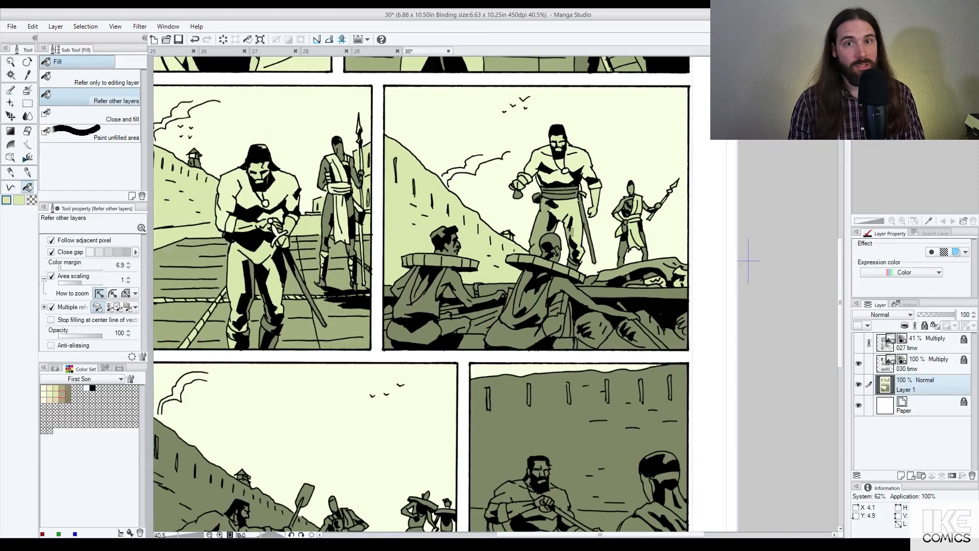
pyautogui.moveTo(749, 260); pyautogui.dragTo(792, 223)
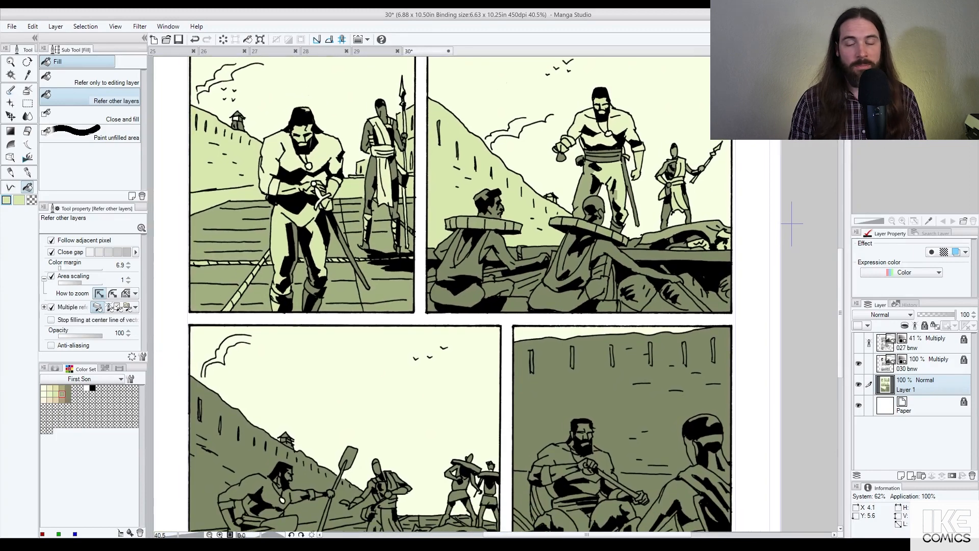
pyautogui.scroll(2, 567, 230)
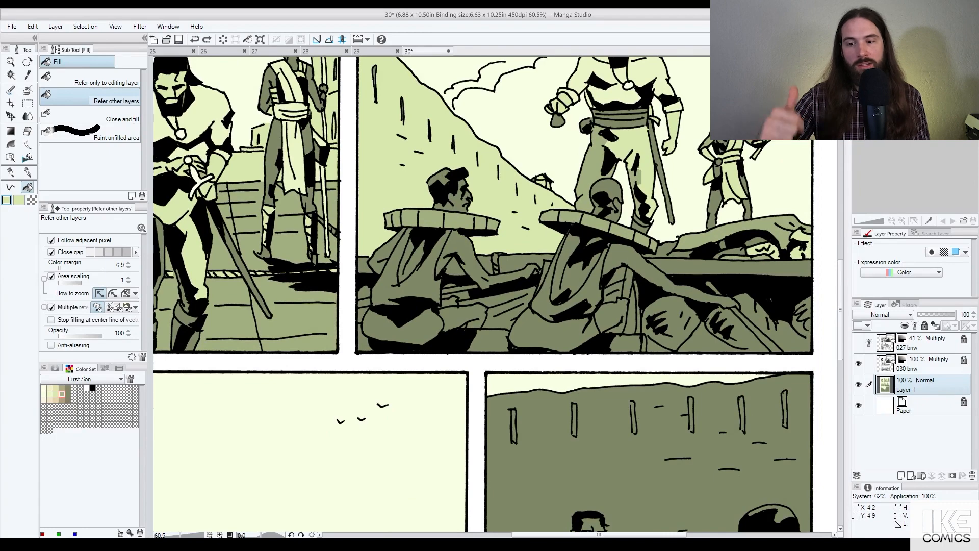
pyautogui.scroll(-1, 495, 201)
pyautogui.scroll(-1, 497, 199)
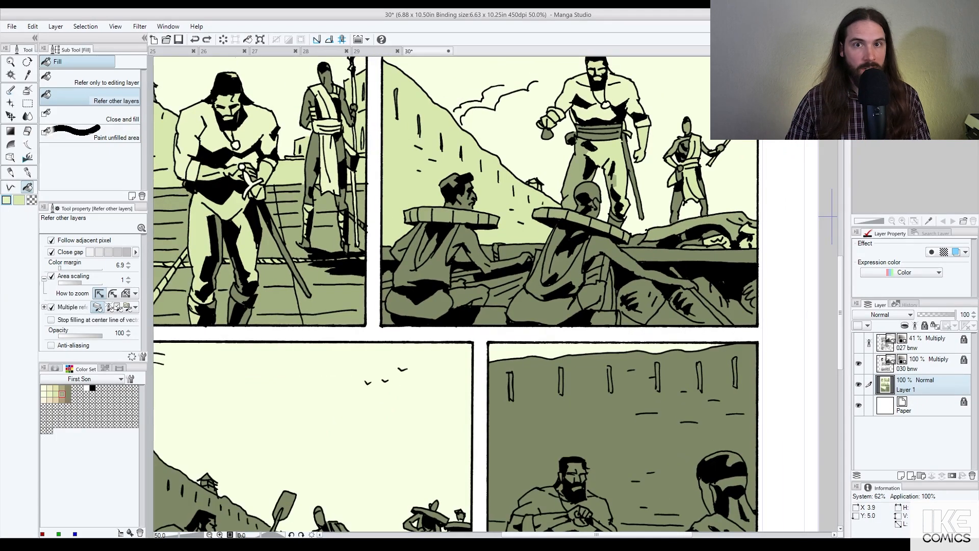
# Step: Fill the left seated man's face, neck, arm, hand and lower leg cream
pyautogui.click(463, 200)
pyautogui.click(469, 245)
pyautogui.click(504, 263)
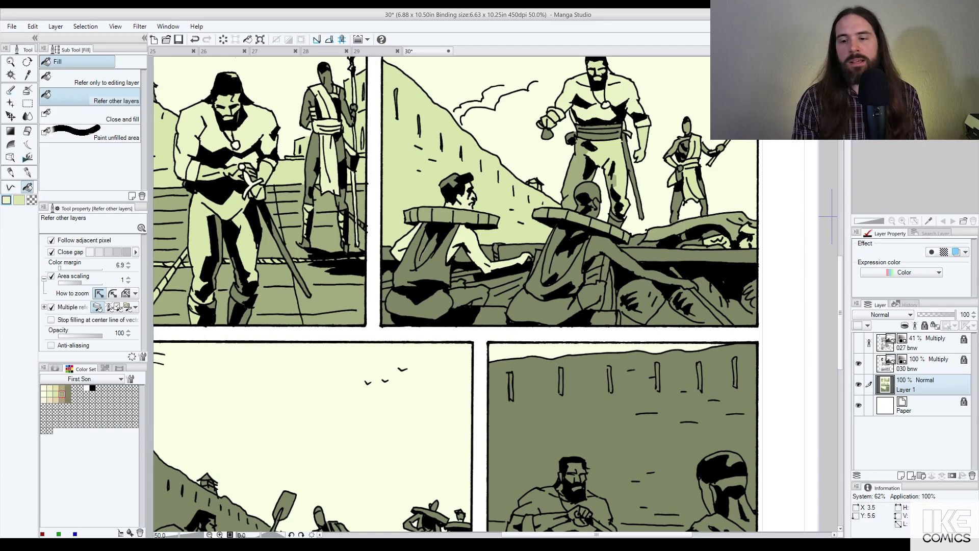
pyautogui.click(471, 296)
pyautogui.click(458, 285)
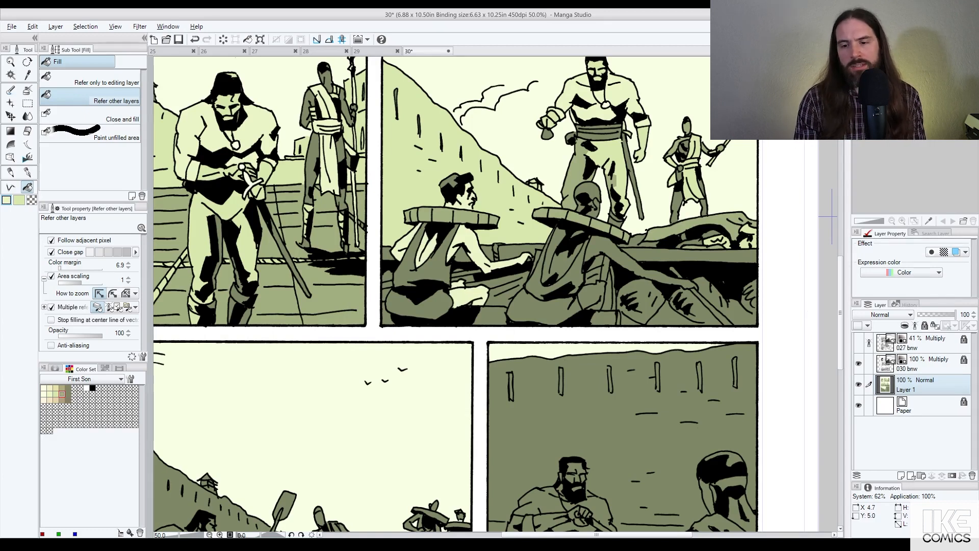
# Step: Lighten the standing man's trouser legs and the small dark patch on his leg
pyautogui.click(571, 188)
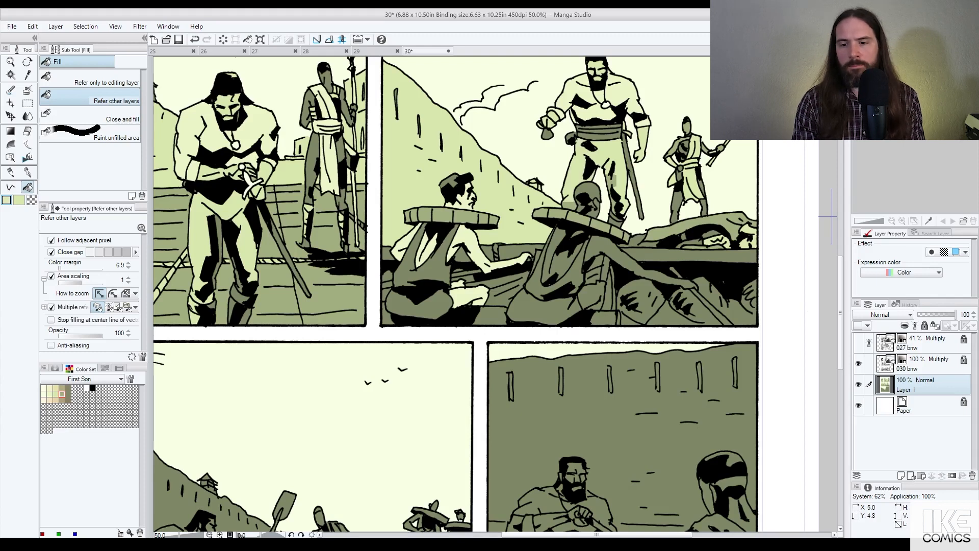
pyautogui.click(611, 194)
pyautogui.press('alt')
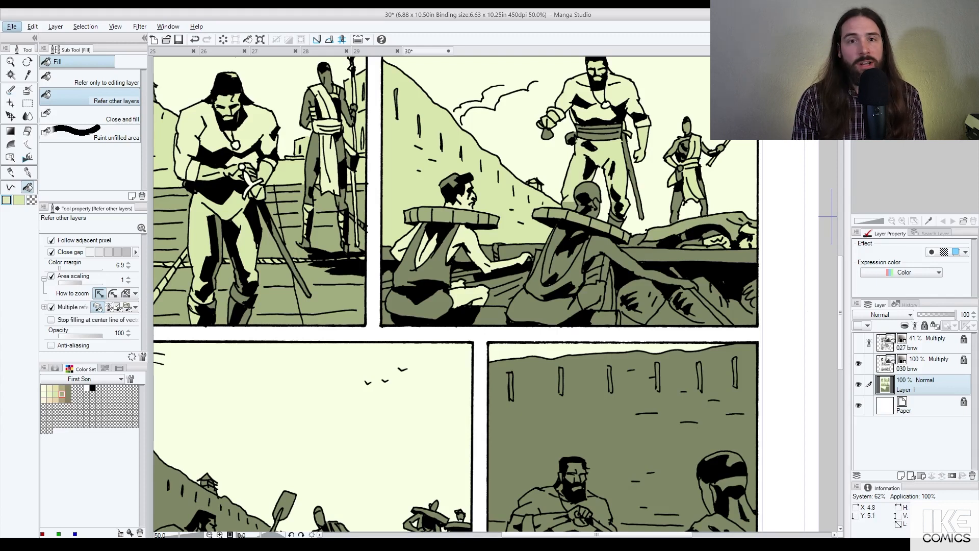
pyautogui.click(568, 206)
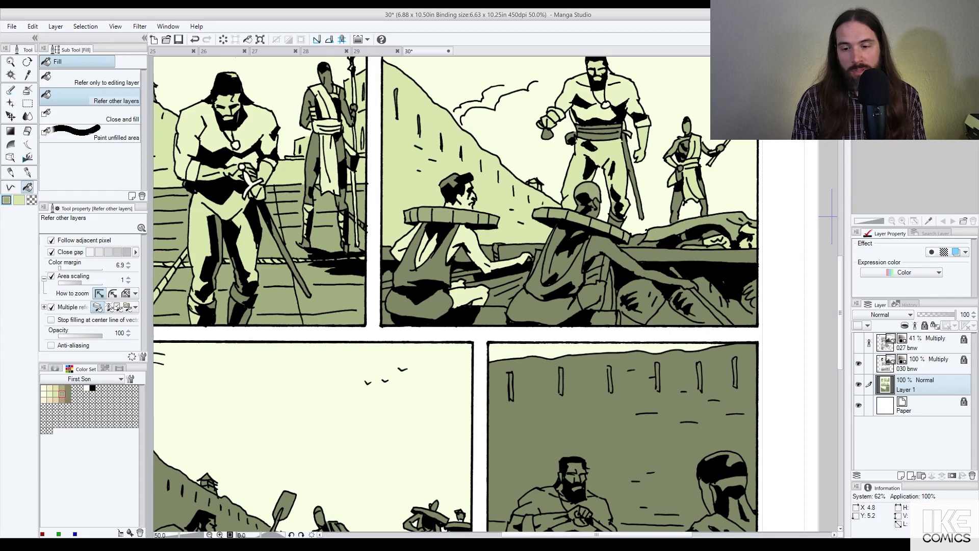
# Step: Lighten the bald man's head, back, shoulder, arm and forearm
pyautogui.click(592, 208)
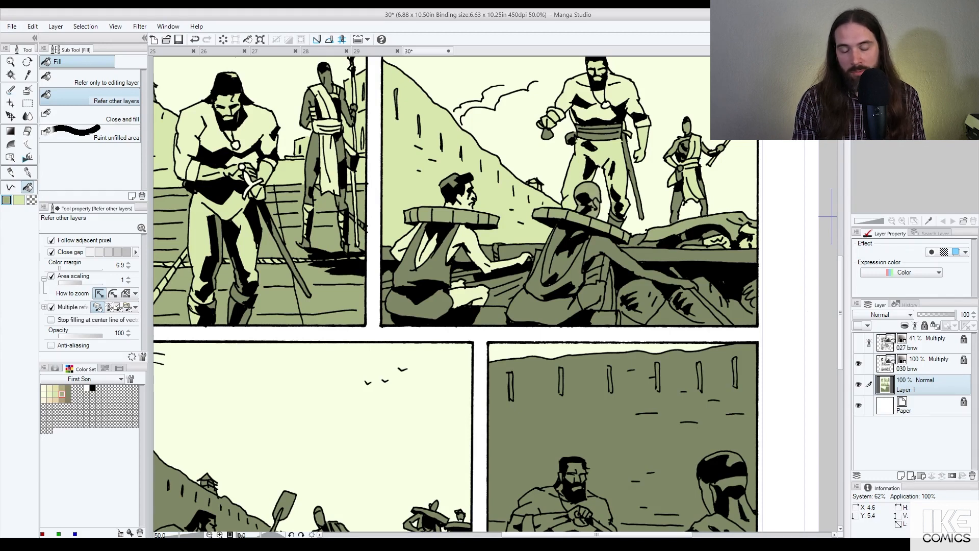
pyautogui.click(556, 248)
pyautogui.click(575, 265)
pyautogui.click(604, 249)
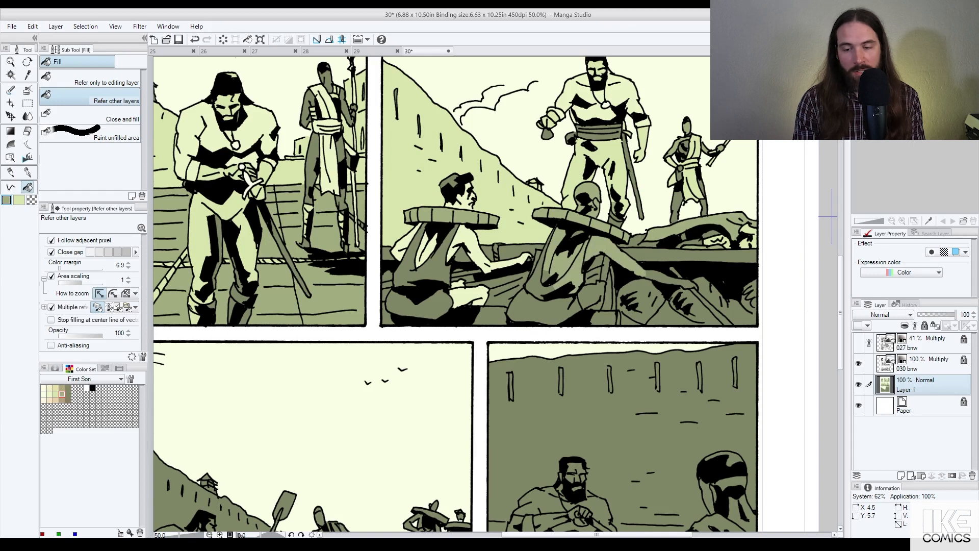
pyautogui.click(546, 276)
pyautogui.click(658, 277)
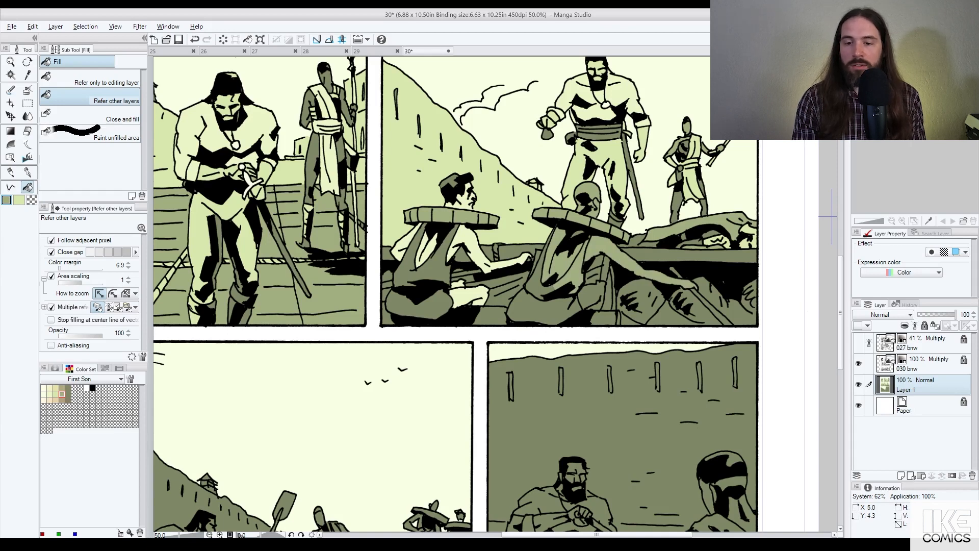
# Step: Retone the left seated man's back, lap, shoulder, vest, face and lower leg
pyautogui.click(429, 255)
pyautogui.click(415, 304)
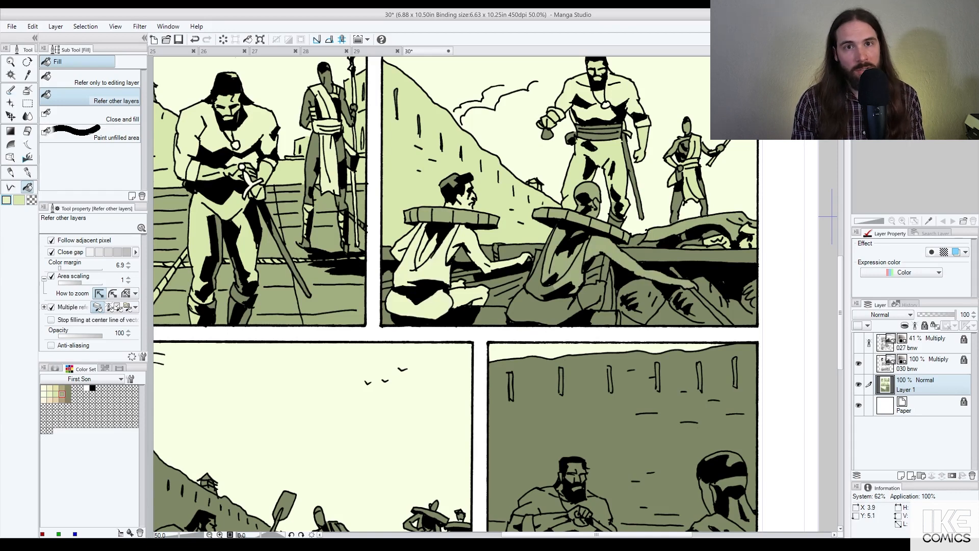
pyautogui.click(457, 234)
pyautogui.click(427, 249)
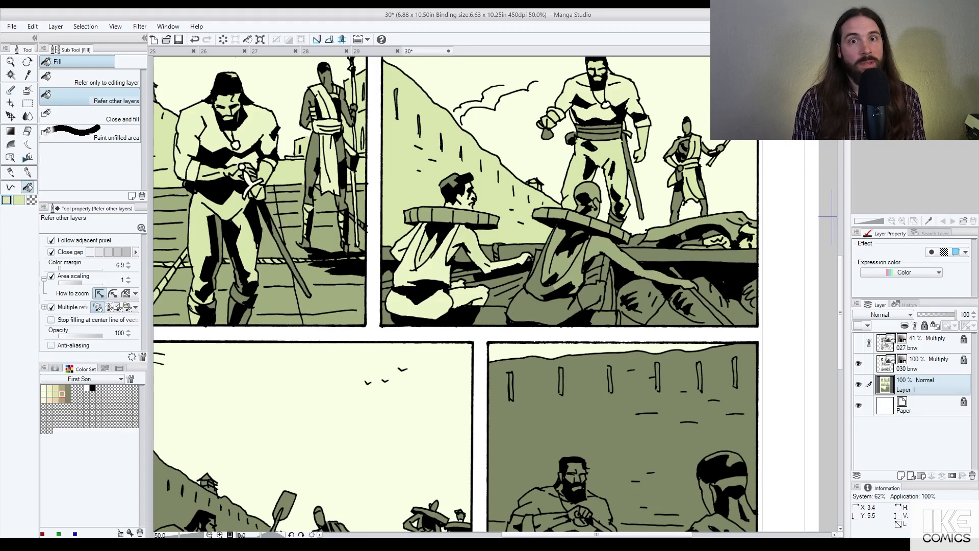
pyautogui.click(507, 263)
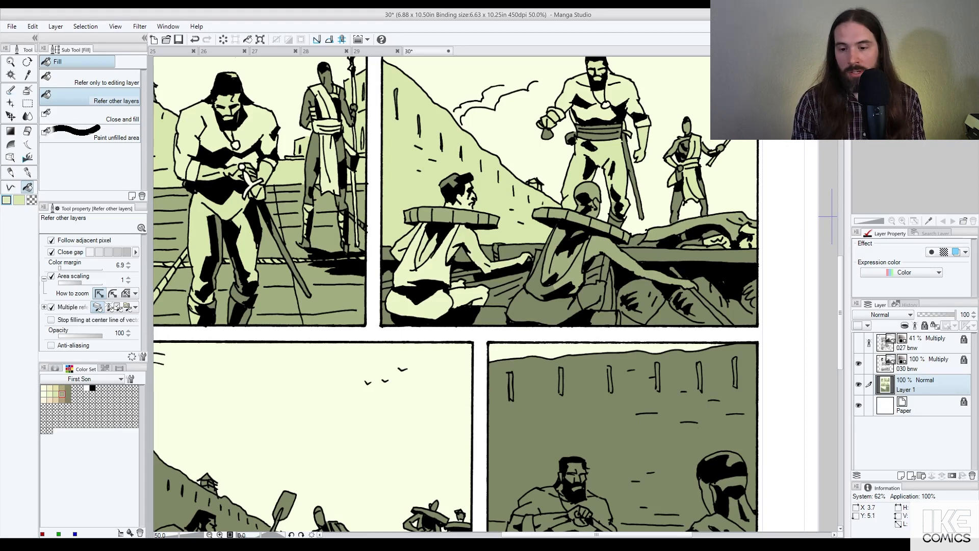
pyautogui.click(461, 200)
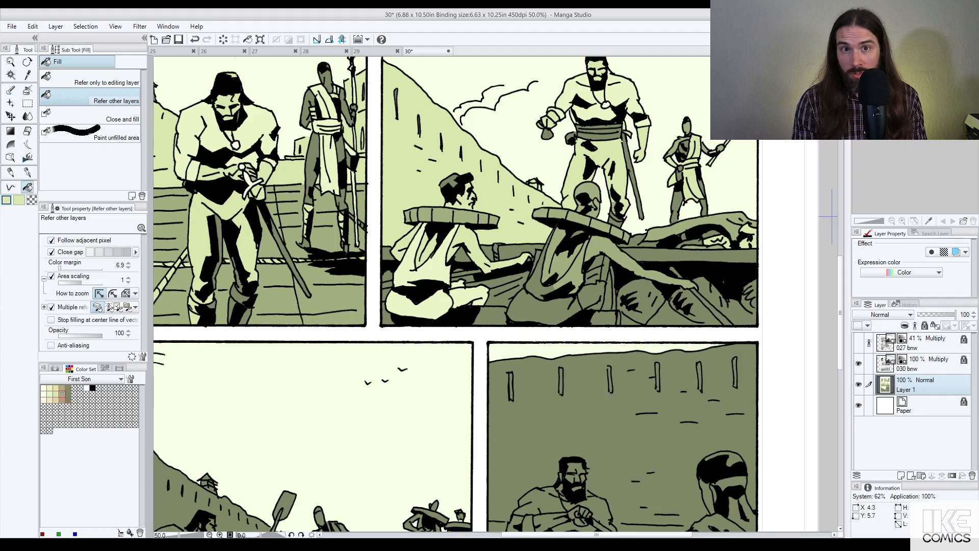
pyautogui.click(472, 294)
pyautogui.click(457, 285)
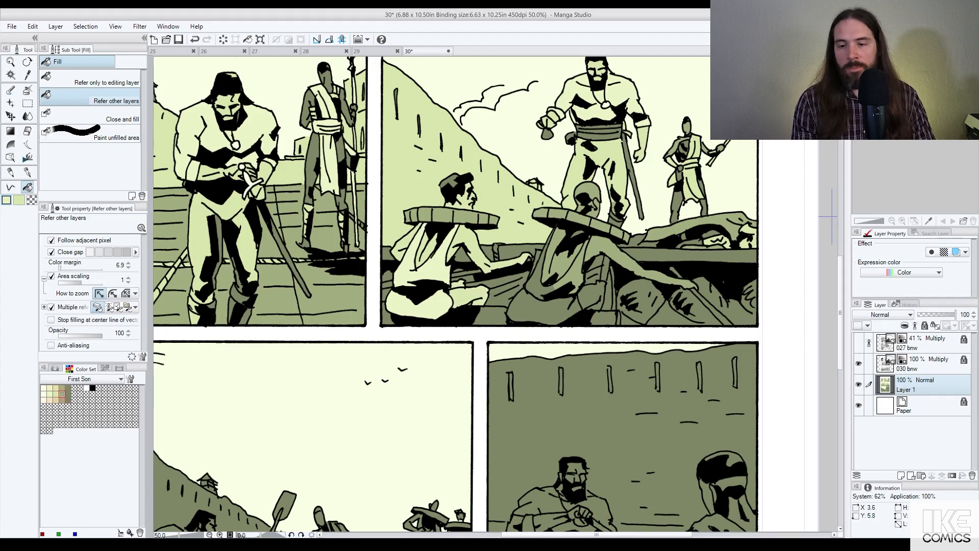
# Step: Fill the bald figure's sleeve, arm and lap cloth light, his hip mid-green, and the lower-right area light
pyautogui.click(540, 258)
pyautogui.click(569, 266)
pyautogui.click(543, 306)
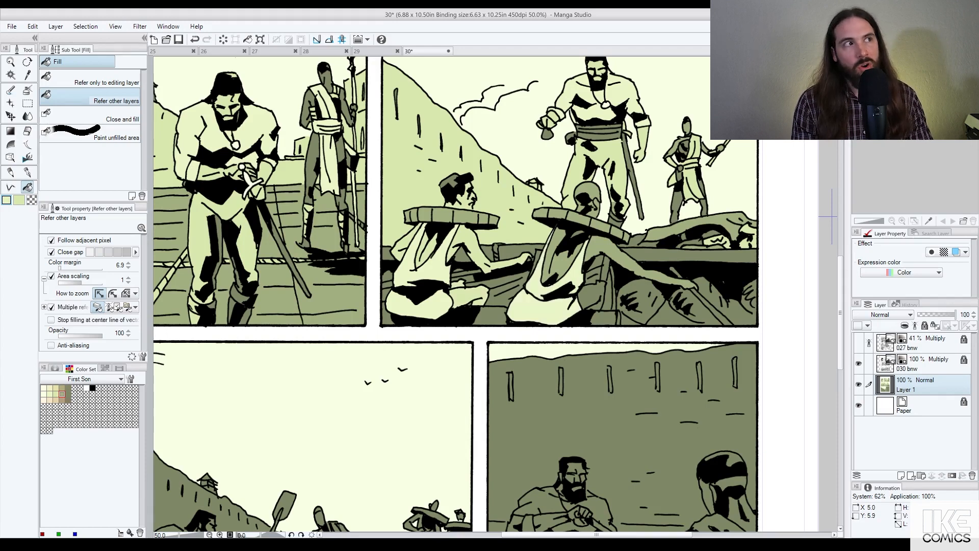
pyautogui.keyDown('alt'); pyautogui.click(601, 254); pyautogui.keyUp('alt')
pyautogui.click(594, 296)
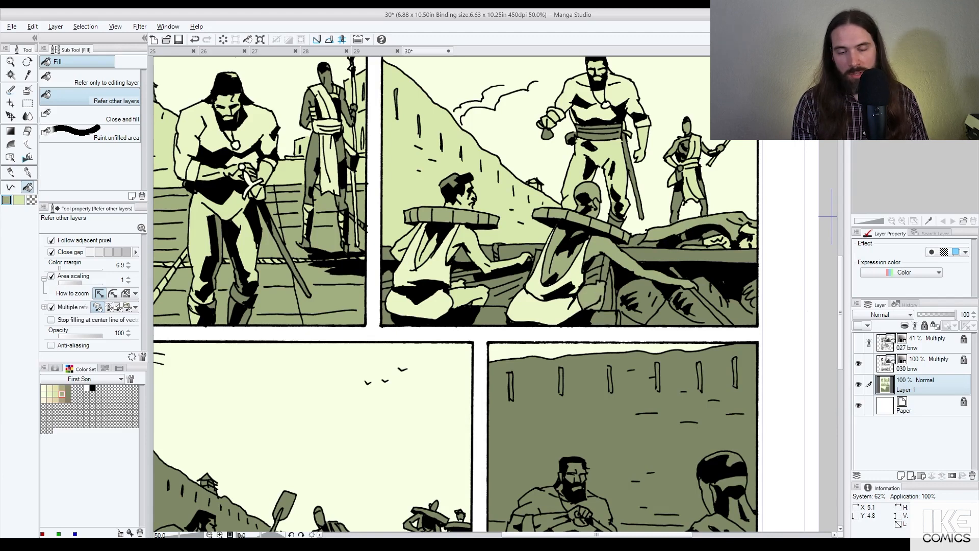
pyautogui.keyDown('alt'); pyautogui.click(604, 115); pyautogui.keyUp('alt')
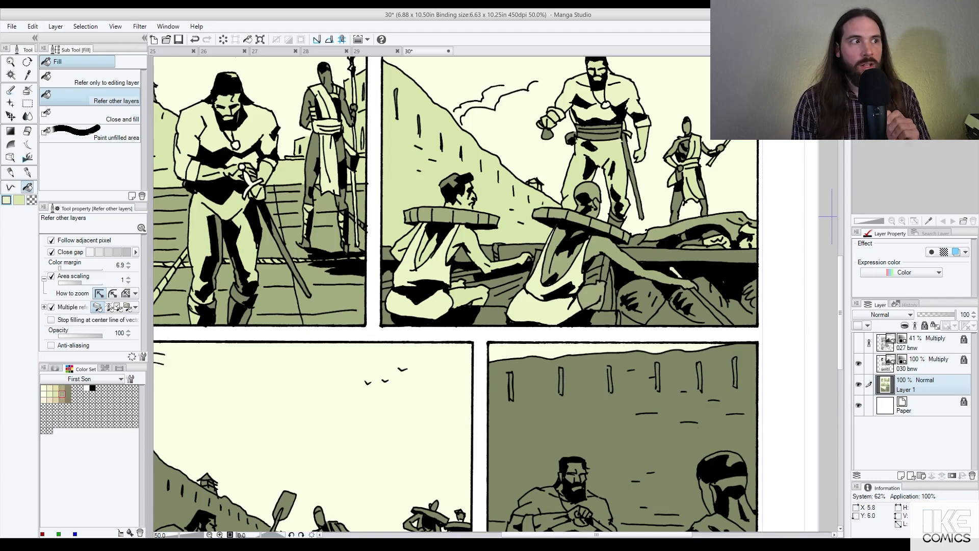
pyautogui.click(712, 314)
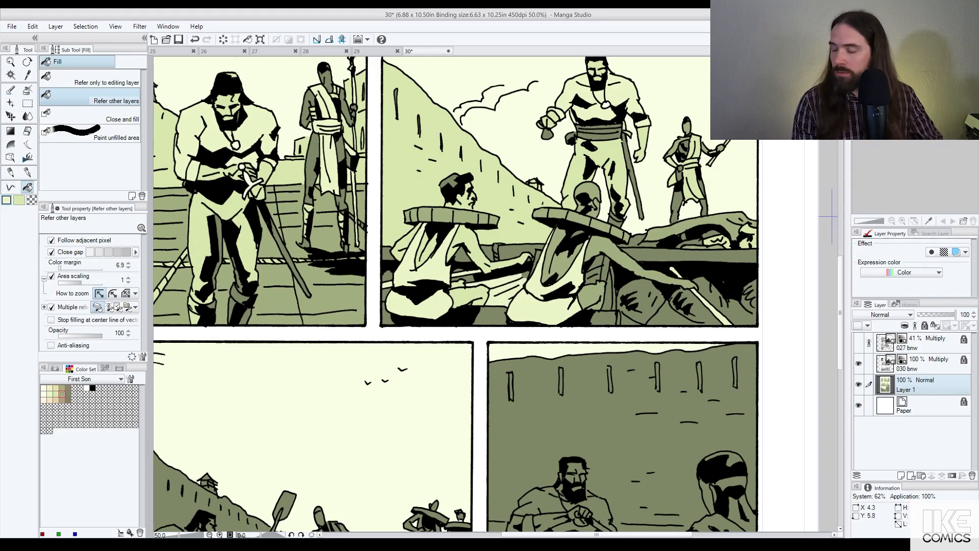
# Step: Try fills between the rowers and at the panel's bottom, then undo both
pyautogui.click(524, 275)
pyautogui.hotkey('ctrl', 'z')
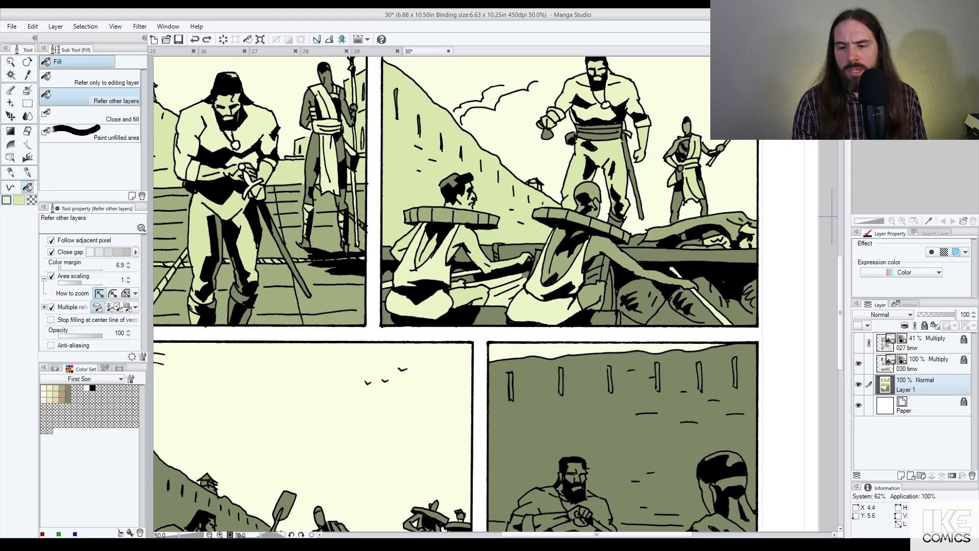
pyautogui.click(490, 316)
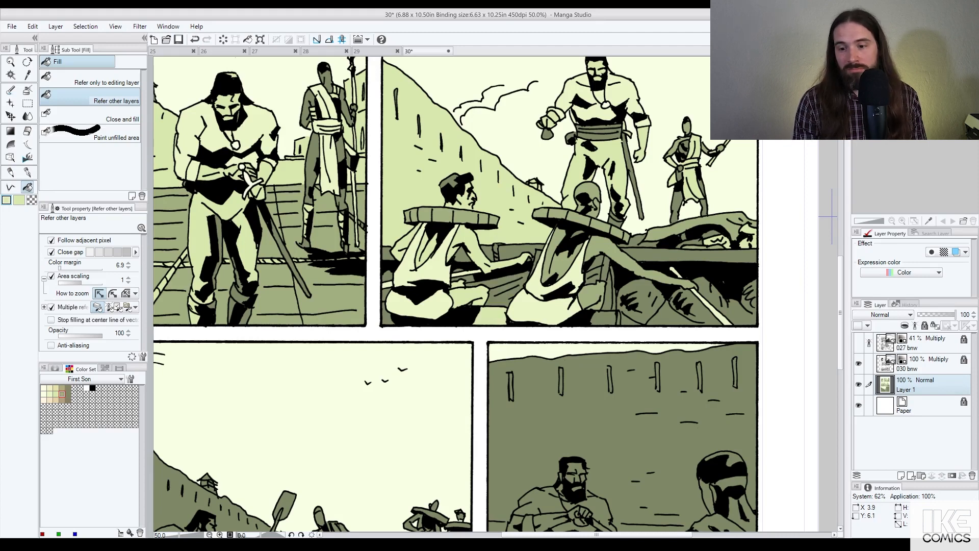
pyautogui.hotkey('ctrl', 'z')
# Step: Fill the dark slivers between and around the seated rowers pale cream
pyautogui.click(511, 294)
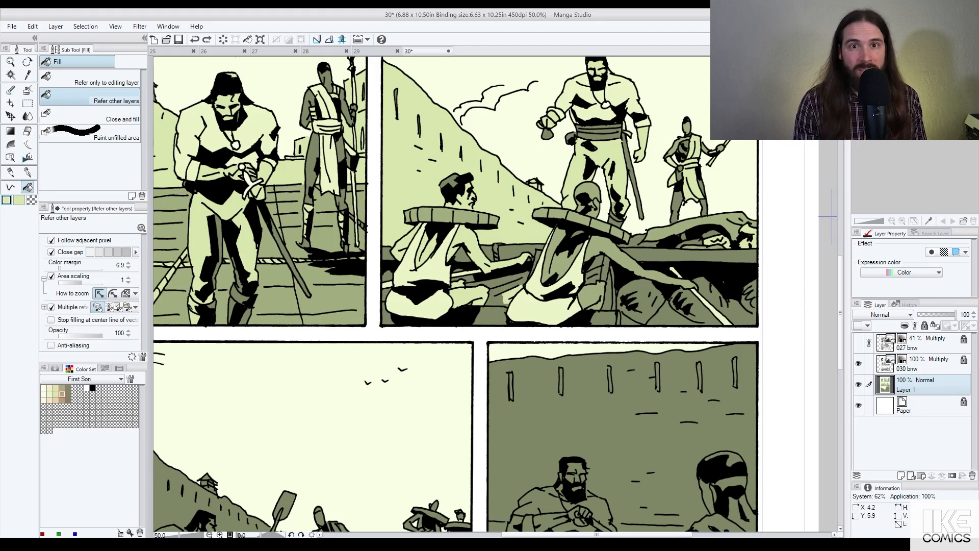
pyautogui.click(503, 289)
pyautogui.click(498, 281)
pyautogui.click(498, 301)
pyautogui.click(523, 278)
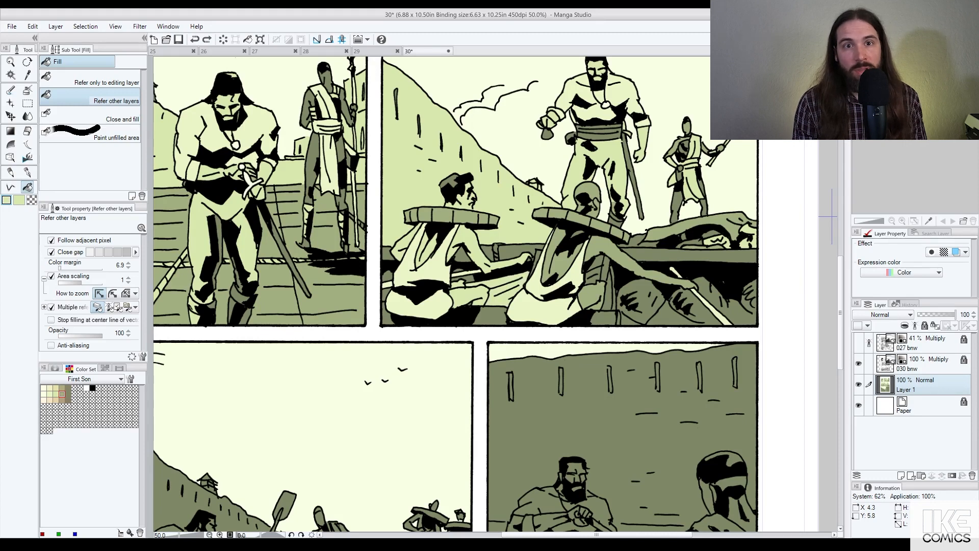
pyautogui.click(536, 258)
pyautogui.click(593, 276)
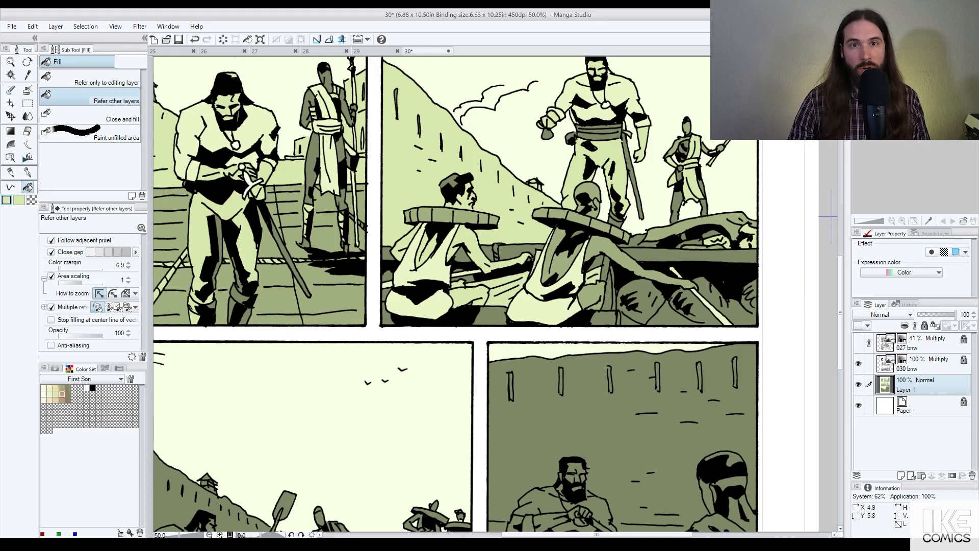
pyautogui.click(606, 268)
pyautogui.click(609, 281)
pyautogui.click(610, 299)
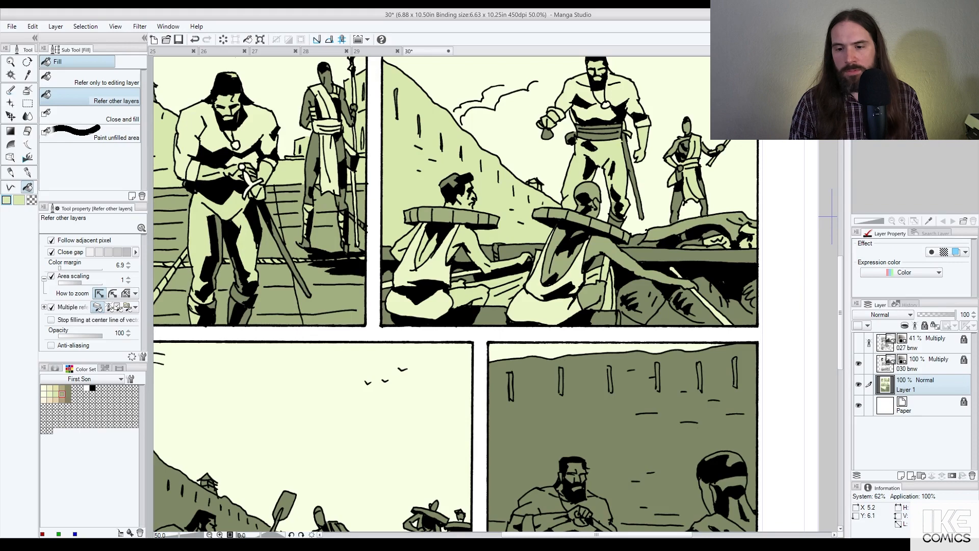
# Step: Fill the olive patches at the panel's lower corners, undo the left-border fill, and zoom out
pyautogui.click(604, 318)
pyautogui.click(489, 316)
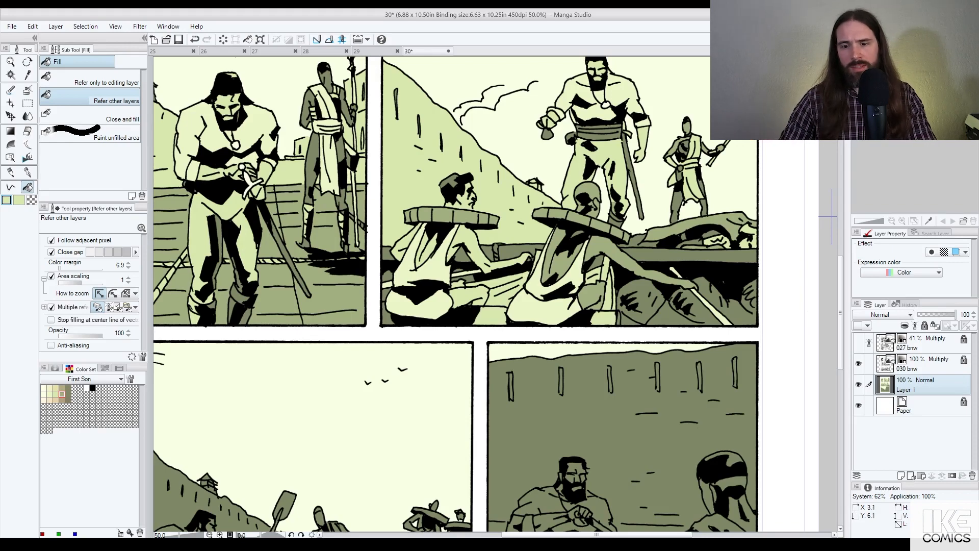
pyautogui.click(384, 316)
pyautogui.hotkey('ctrl', 'z')
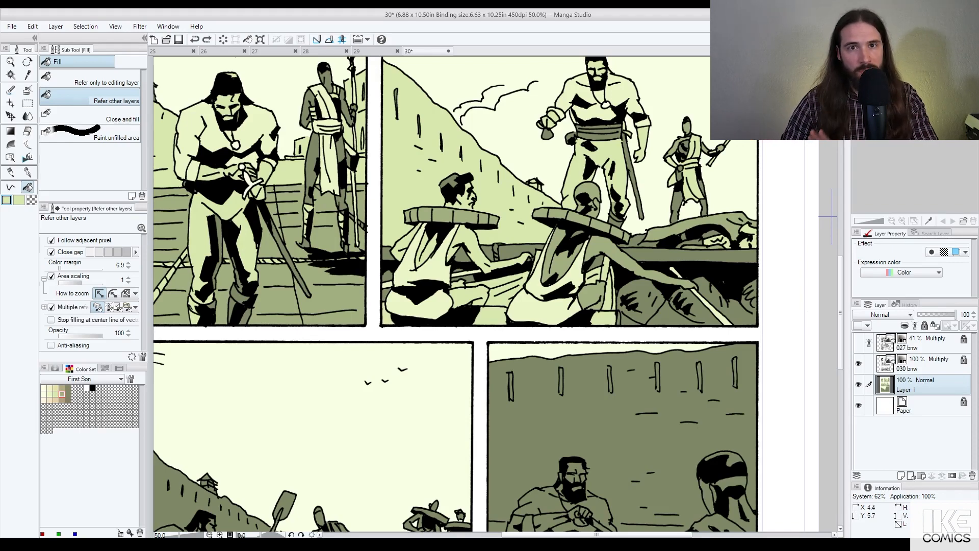
pyautogui.hotkey('ctrl', '-')
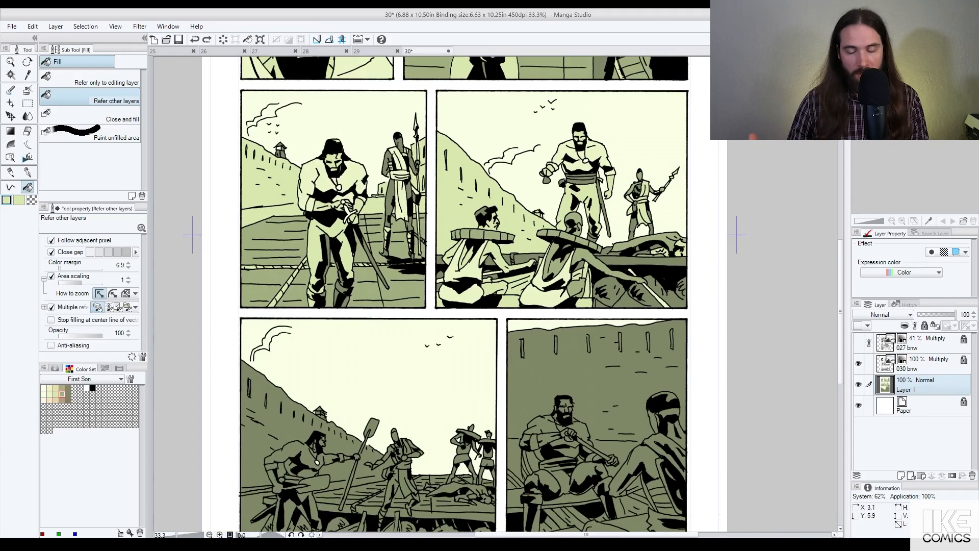
# Step: Restore the left-border fill and fill the strip beside the seated rower's shirt mid-green
pyautogui.hotkey('ctrl', 'y')
pyautogui.scroll(1, 581, 265)
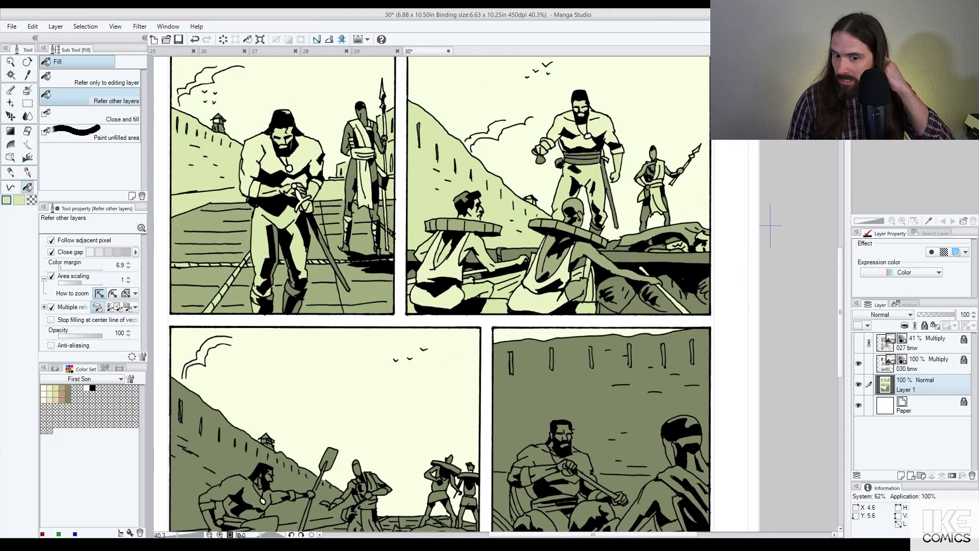
pyautogui.scroll(1, 540, 265)
pyautogui.keyDown('alt'); pyautogui.click(546, 261); pyautogui.keyUp('alt')
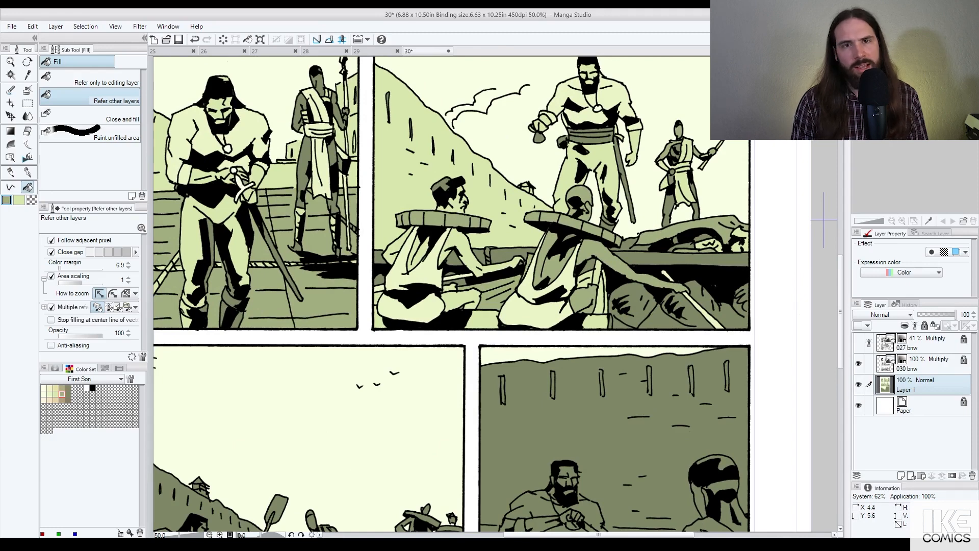
pyautogui.click(602, 284)
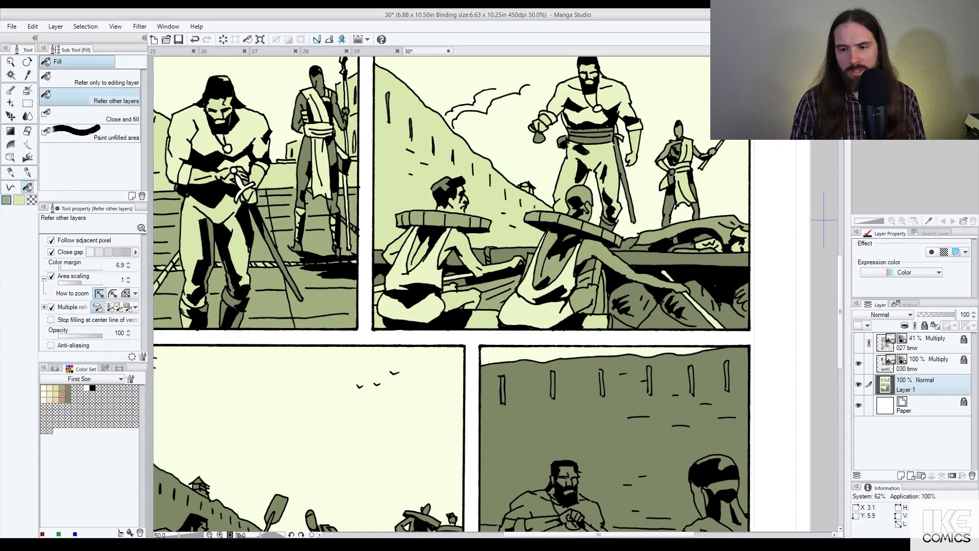
# Step: Test lighter green fills on the yoke segments, then undo them
pyautogui.hotkey('ctrl', 'z')
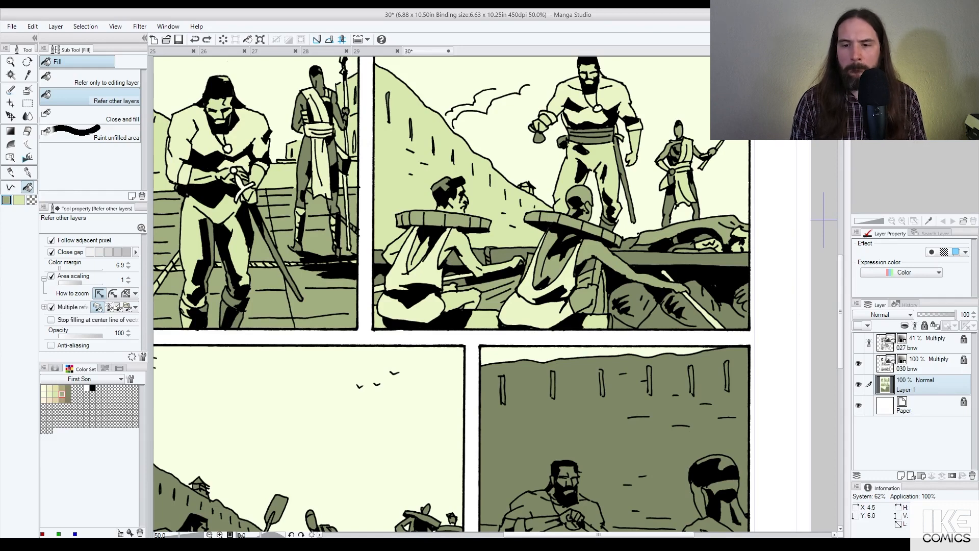
pyautogui.scroll(1, 566, 260)
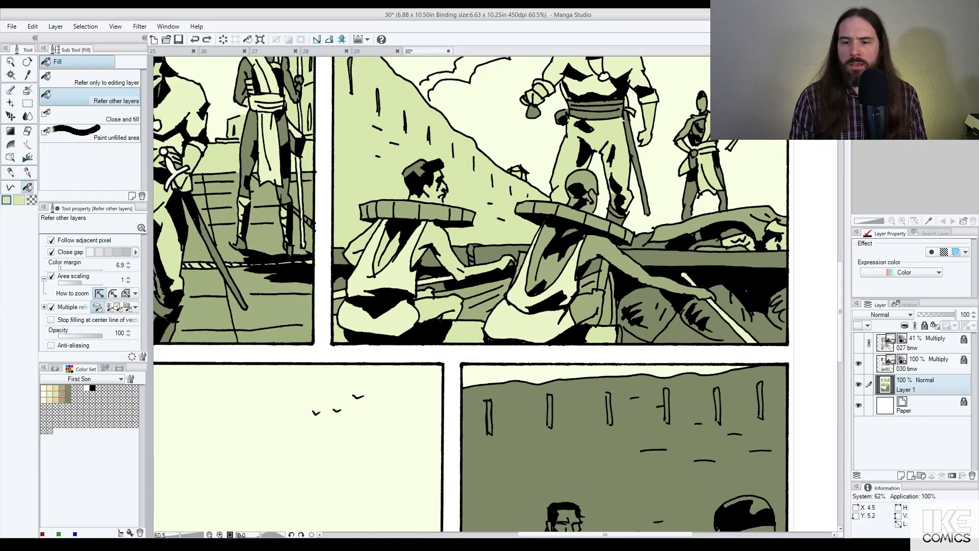
pyautogui.click(525, 207)
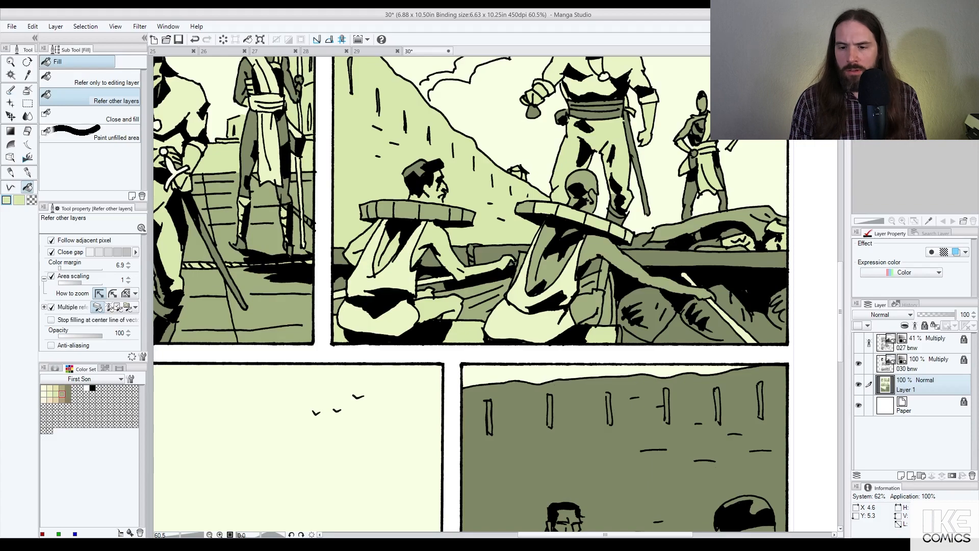
pyautogui.moveTo(364, 211); pyautogui.dragTo(455, 214)
pyautogui.scroll(-3, 572, 243)
pyautogui.hotkey('ctrl', 'z')
pyautogui.scroll(-2, 568, 244)
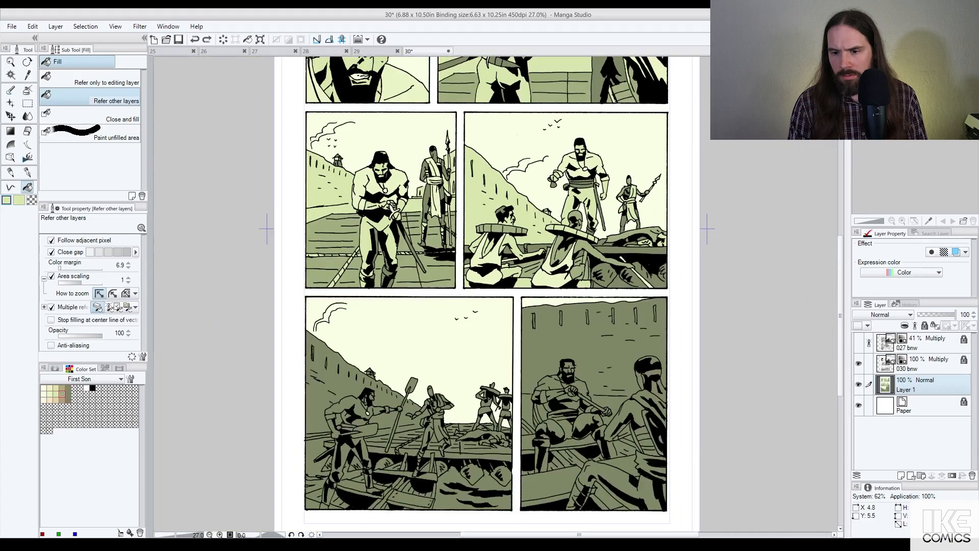
pyautogui.scroll(3, 594, 224)
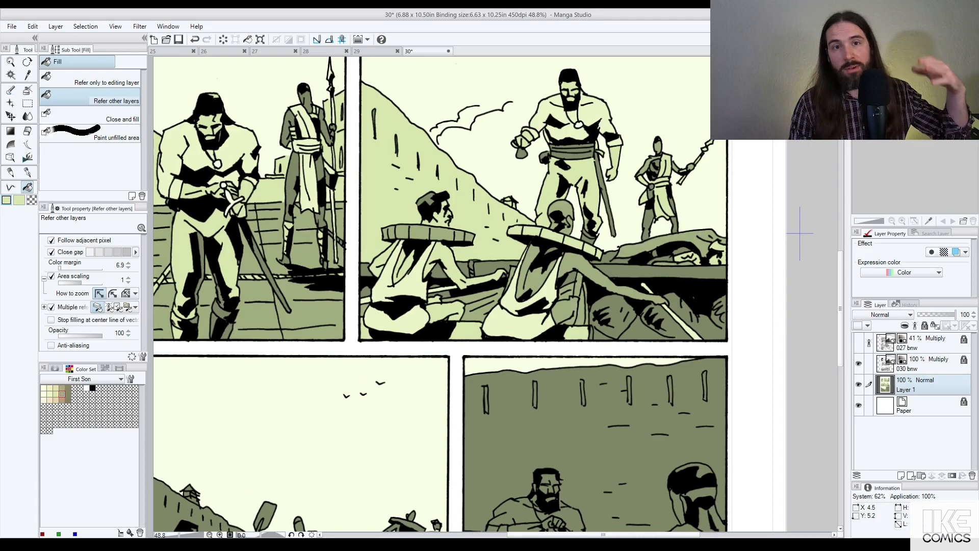
pyautogui.scroll(1, 799, 233)
pyautogui.hotkey('ctrl', 'z')
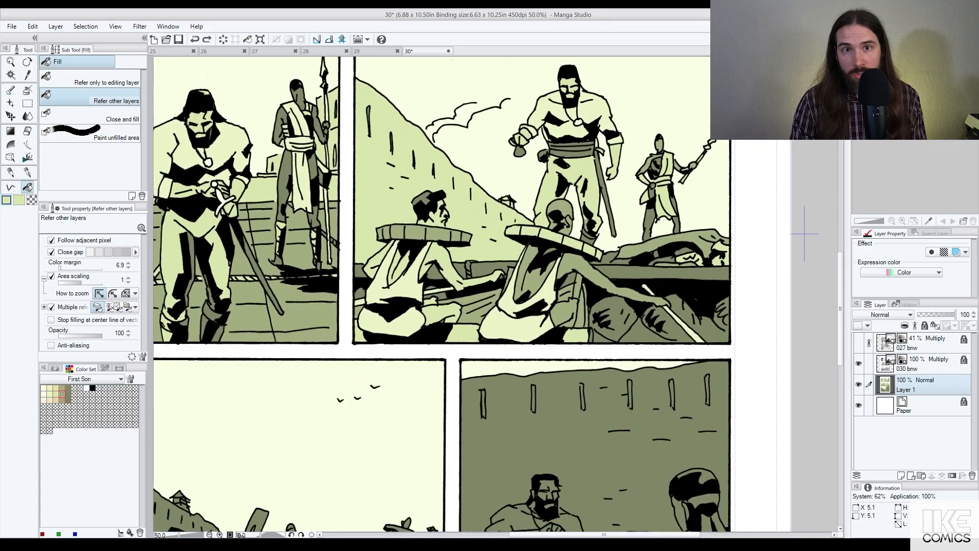
pyautogui.scroll(1, 804, 233)
pyautogui.scroll(1, 804, 233)
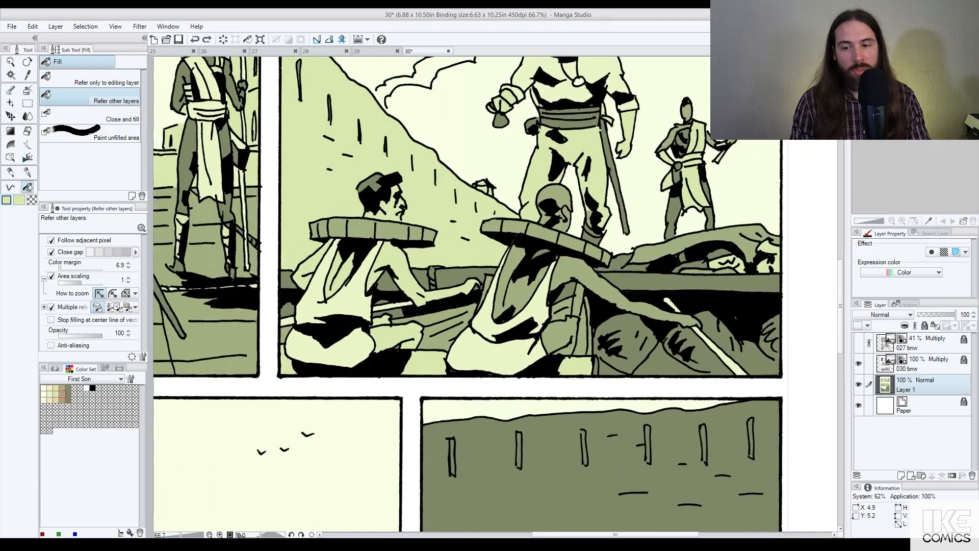
# Step: Fill both rowers' yoke segments dark olive
pyautogui.keyDown('alt'); pyautogui.click(592, 231); pyautogui.keyUp('alt')
pyautogui.moveTo(489, 224); pyautogui.dragTo(605, 256)
pyautogui.moveTo(312, 229); pyautogui.dragTo(419, 233)
pyautogui.scroll(-2, 776, 239)
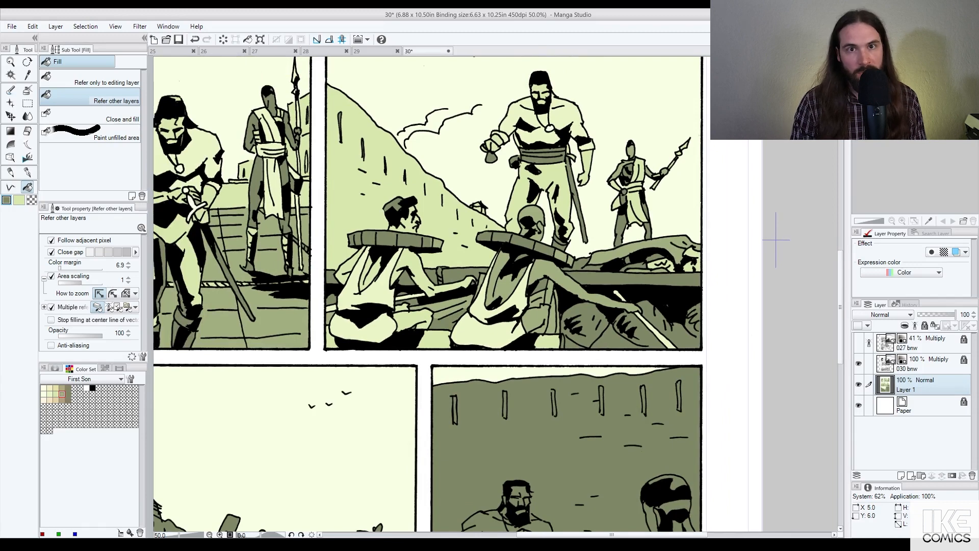
# Step: Test darker fills on light patches in the lower panel, then undo them
pyautogui.click(550, 307)
pyautogui.hotkey('ctrl', 'z')
pyautogui.hotkey('ctrl', 'z')
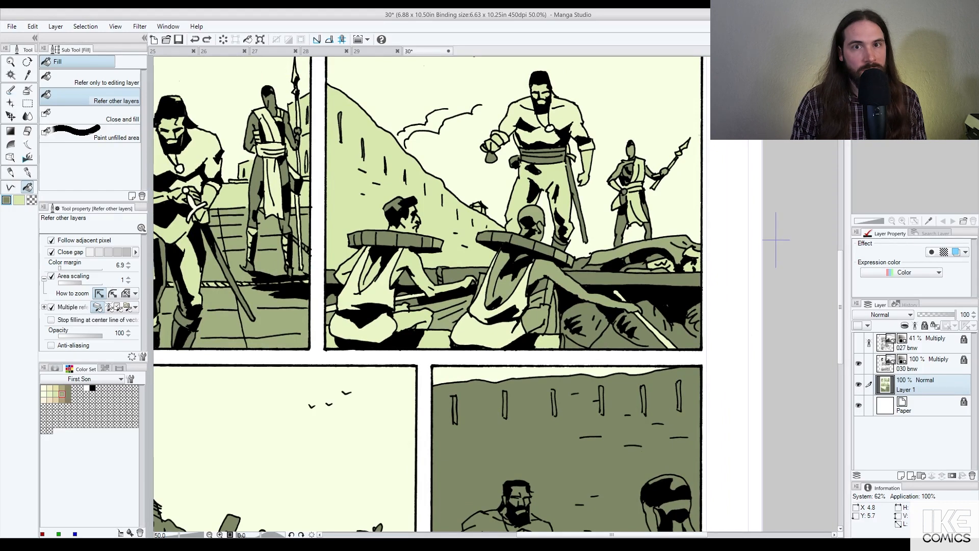
pyautogui.click(451, 318)
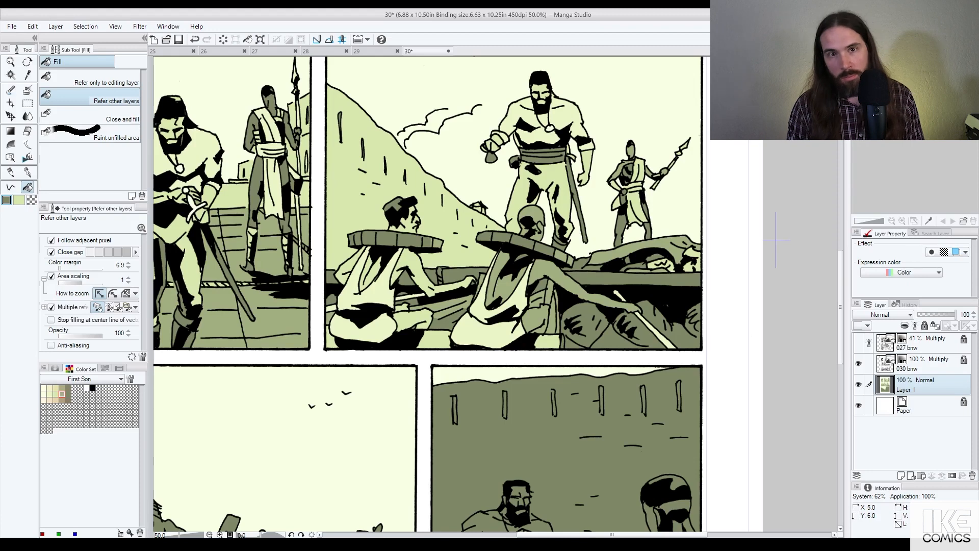
pyautogui.click(547, 342)
pyautogui.click(434, 340)
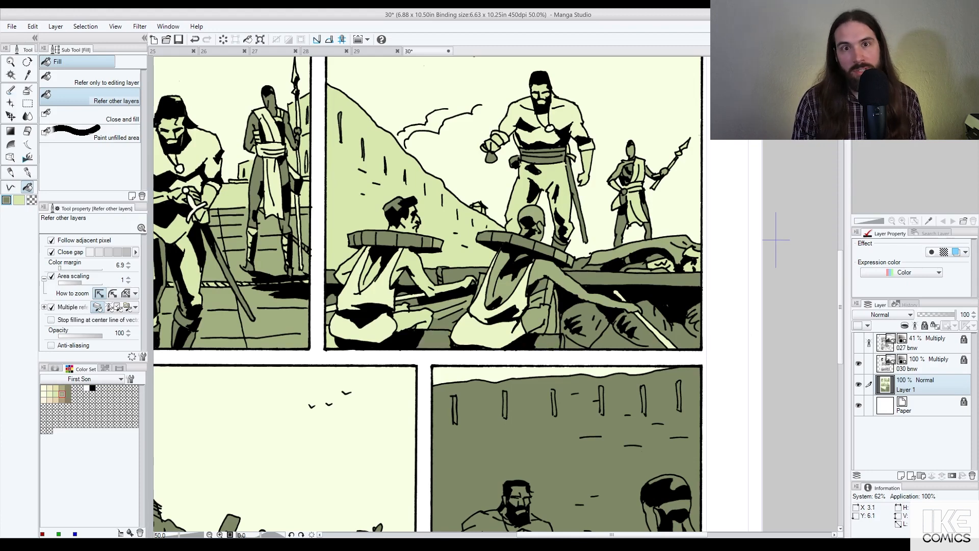
pyautogui.click(332, 338)
pyautogui.scroll(-2, 523, 306)
pyautogui.hotkey('ctrl', 'z')
pyautogui.hotkey('ctrl', 'z')
pyautogui.hotkey('ctrl', 'z')
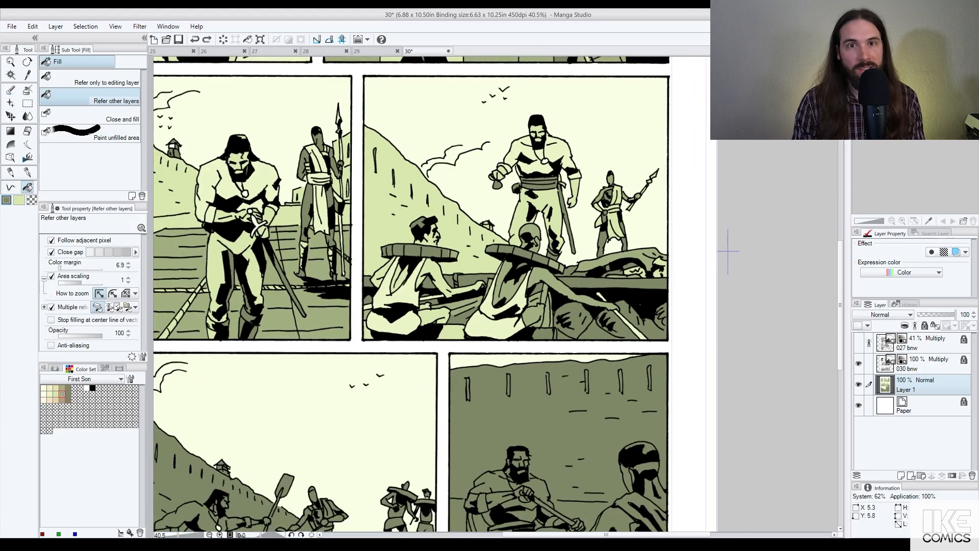
pyautogui.scroll(1, 574, 299)
pyautogui.scroll(1, 743, 246)
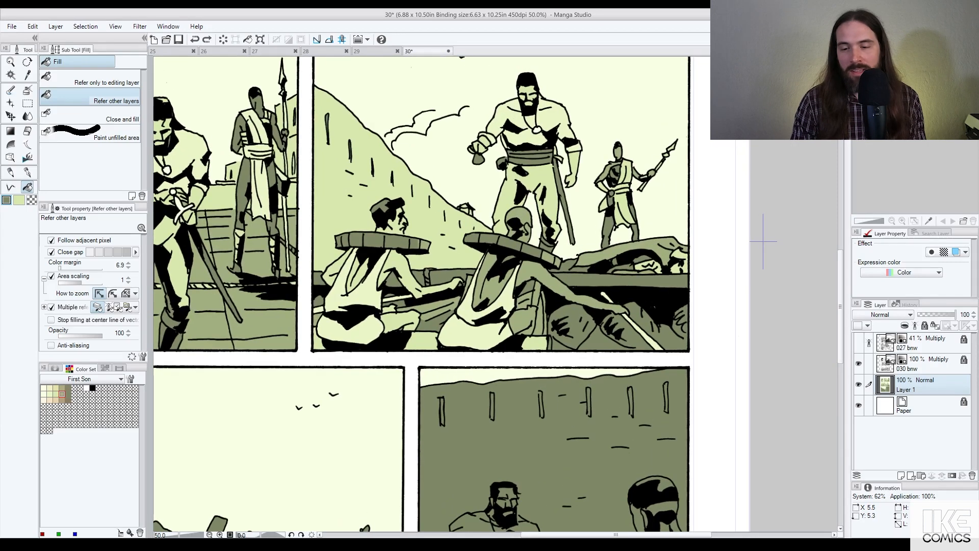
# Step: Test lighter fills on both sacks and under the left yoke, undoing each
pyautogui.click(591, 339)
pyautogui.hotkey('ctrl', 'z')
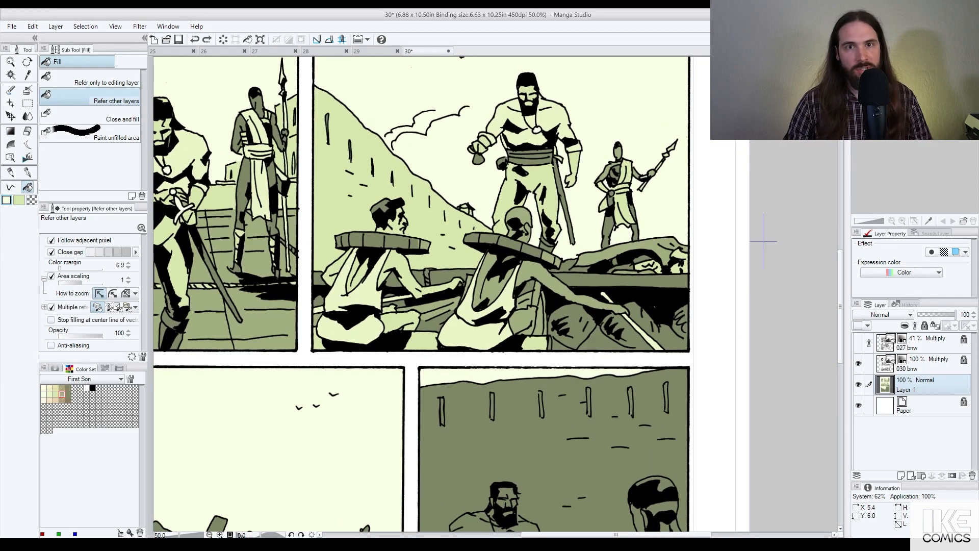
pyautogui.click(604, 340)
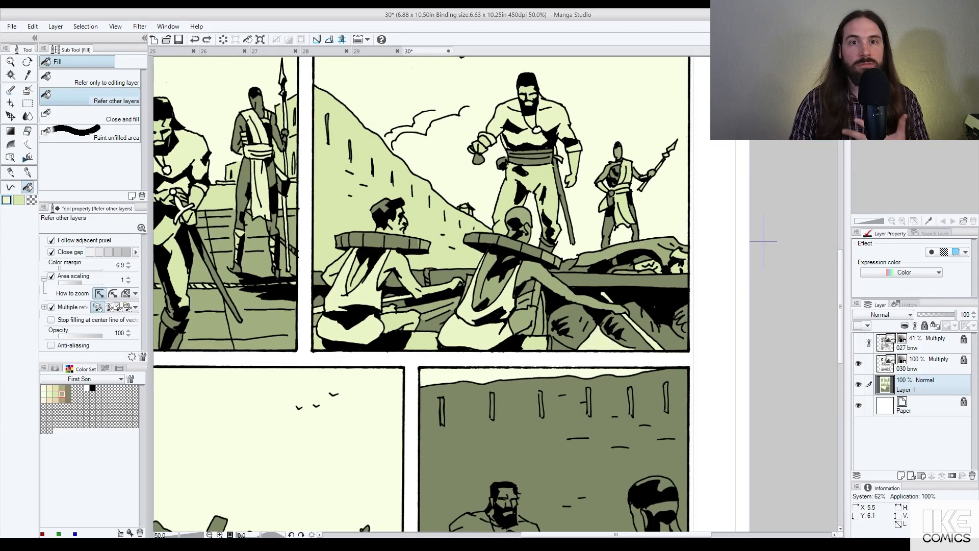
pyautogui.hotkey('ctrl', 'z')
pyautogui.click(576, 329)
pyautogui.hotkey('ctrl', 'z')
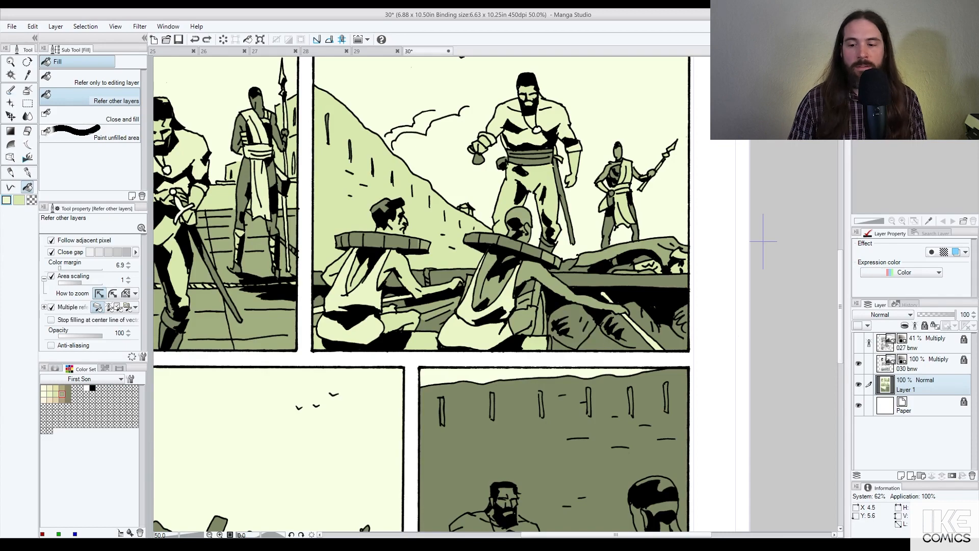
pyautogui.click(453, 278)
pyautogui.click(419, 278)
pyautogui.hotkey('ctrl', 'z')
pyautogui.hotkey('ctrl', 'z')
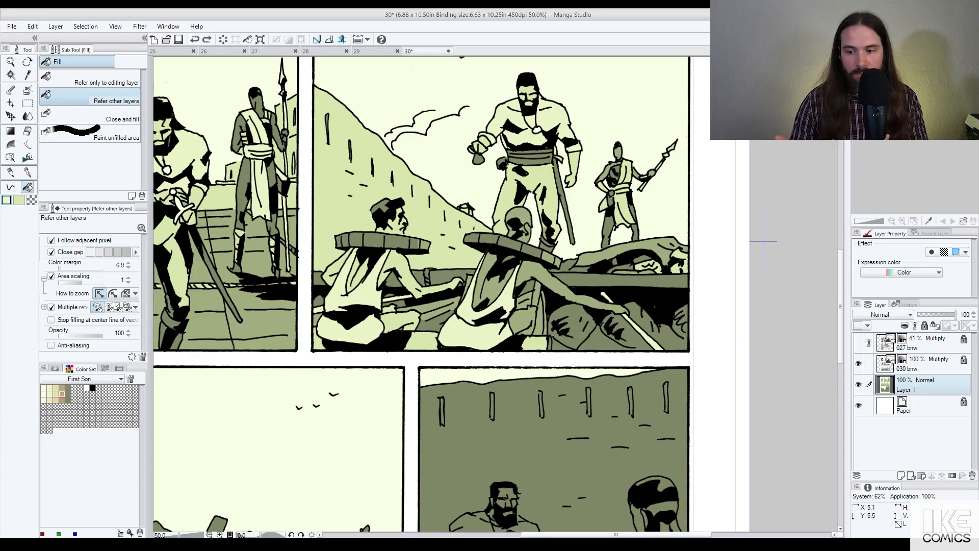
pyautogui.scroll(-4, 571, 276)
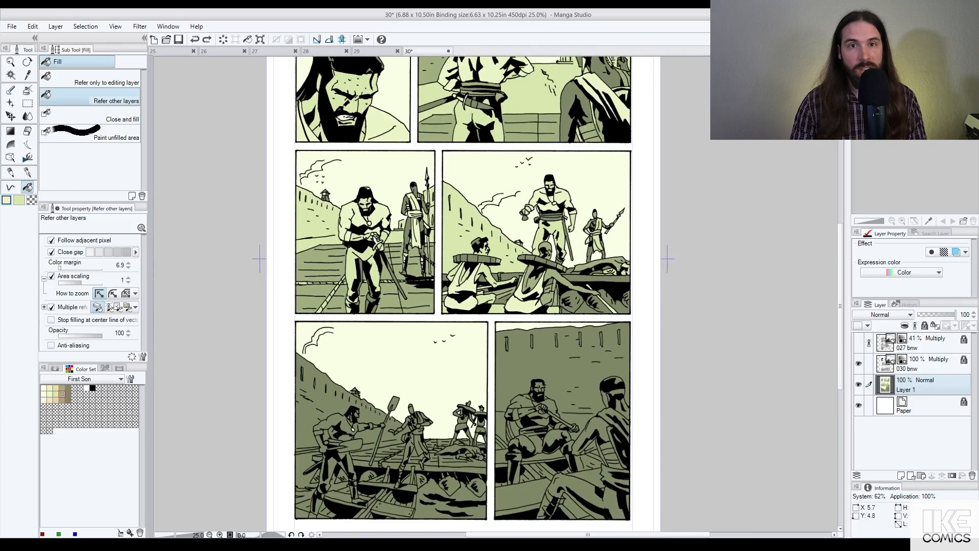
# Step: Save the page with Ctrl+S
pyautogui.moveTo(633, 174); pyautogui.dragTo(658, 263)
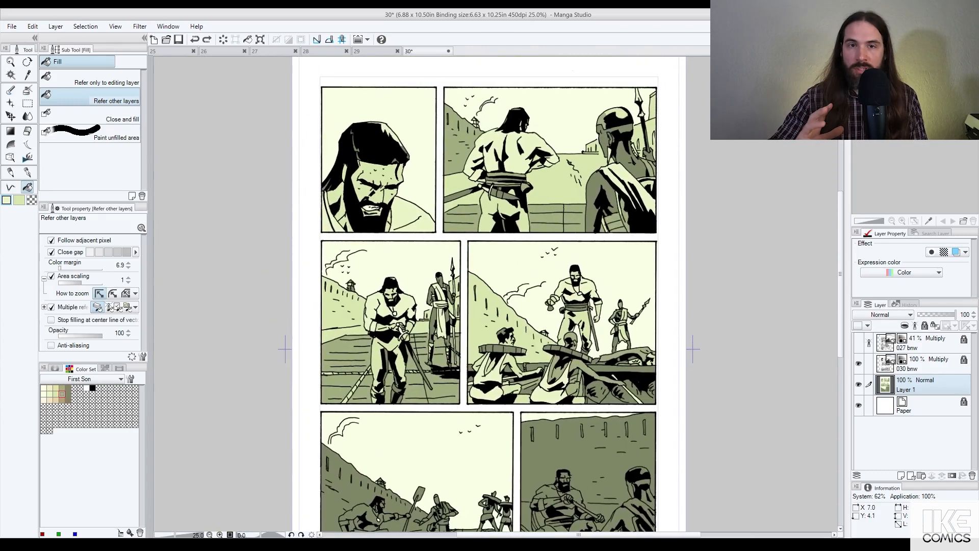
pyautogui.hotkey('ctrl', 's')
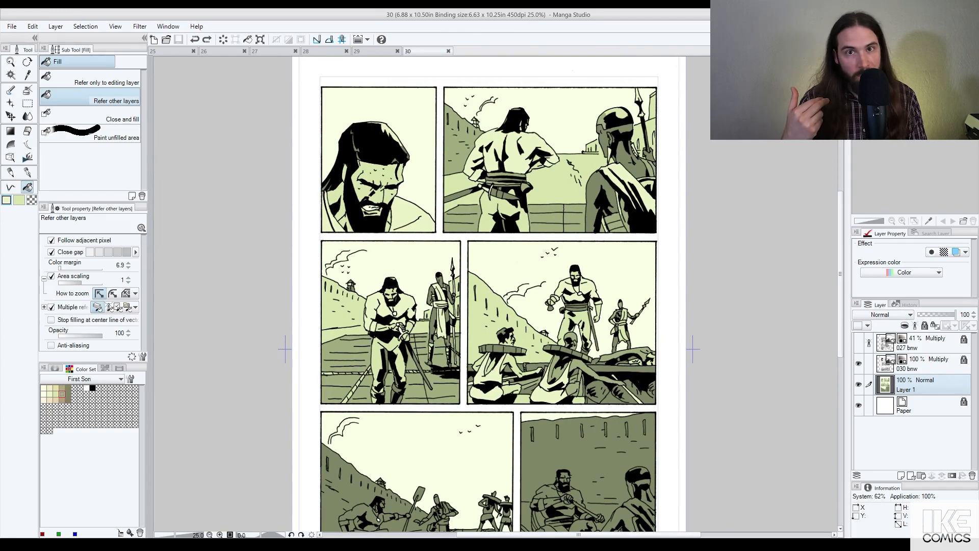
pyautogui.scroll(-3, 597, 267)
# Step: Fill the lower-left panel's fortress wall light green
pyautogui.moveTo(572, 371); pyautogui.dragTo(583, 191)
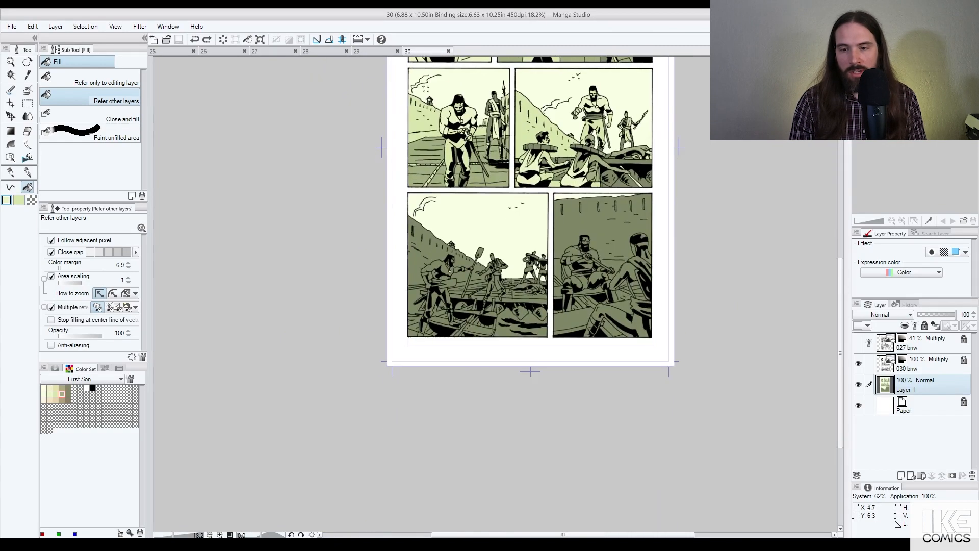
pyautogui.scroll(2, 514, 255)
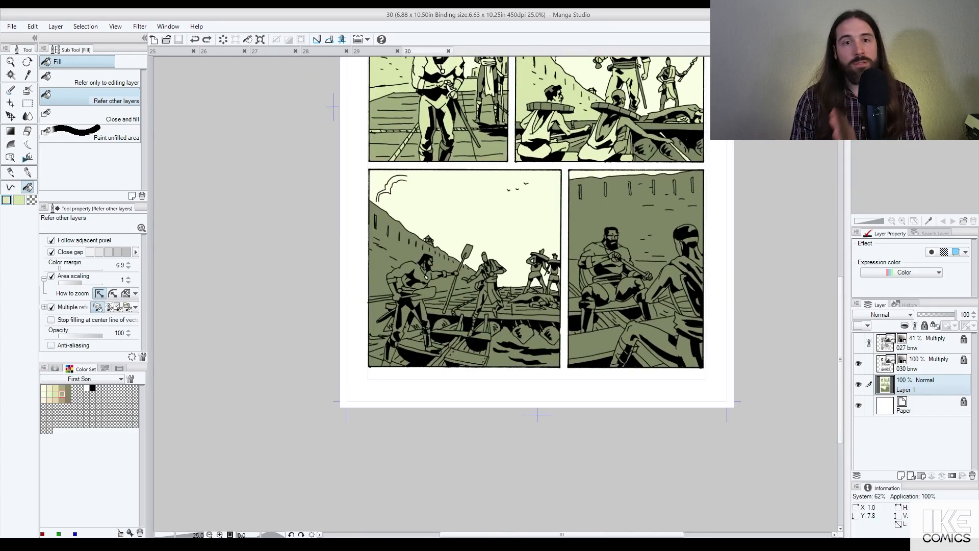
pyautogui.click(398, 254)
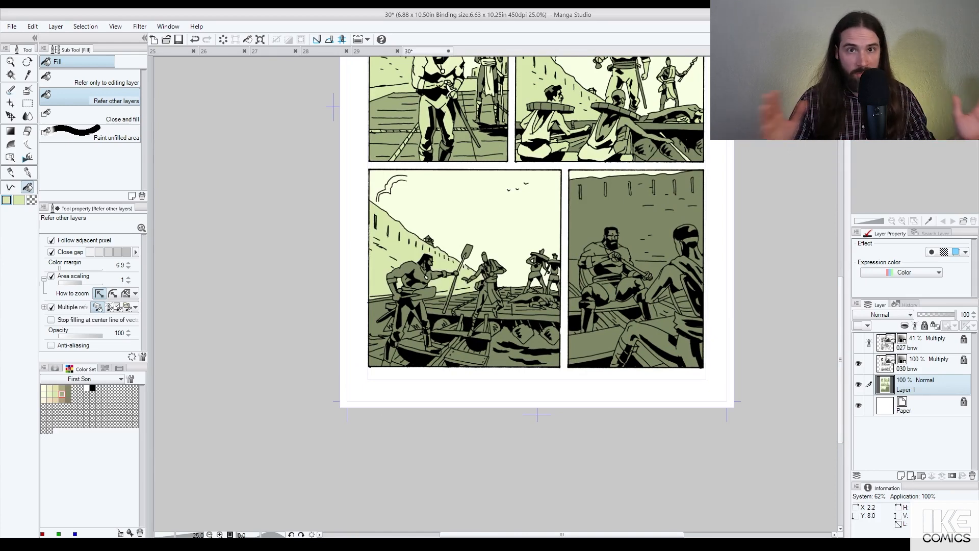
pyautogui.scroll(2, 467, 270)
pyautogui.scroll(1, 467, 269)
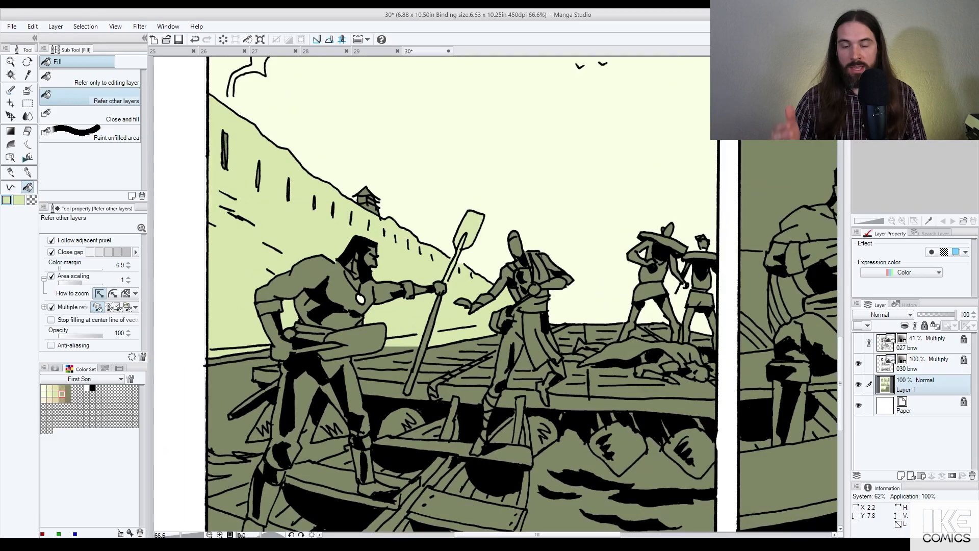
# Step: Fill the oar wedge, rower gaps and lower-left water light green, and the left ripple black
pyautogui.scroll(-2, 467, 270)
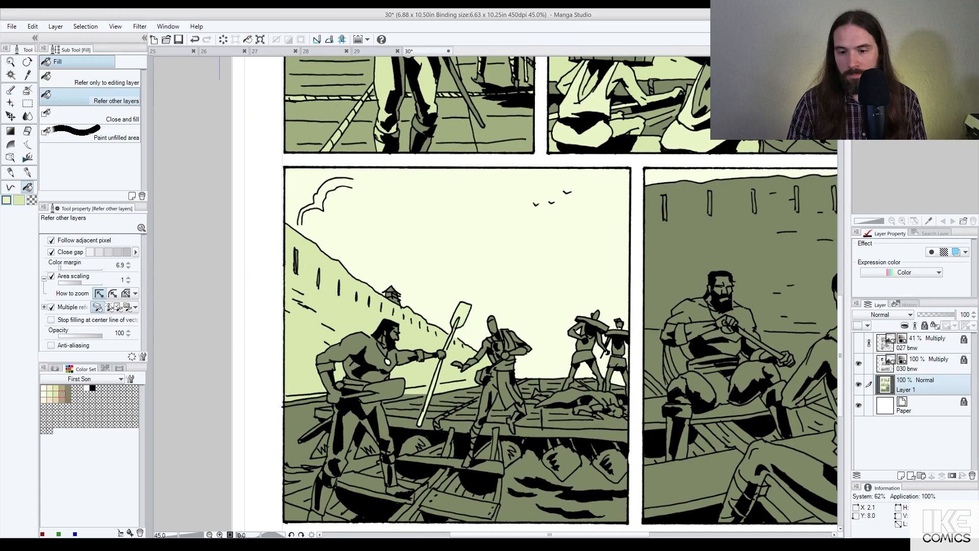
pyautogui.scroll(2, 455, 345)
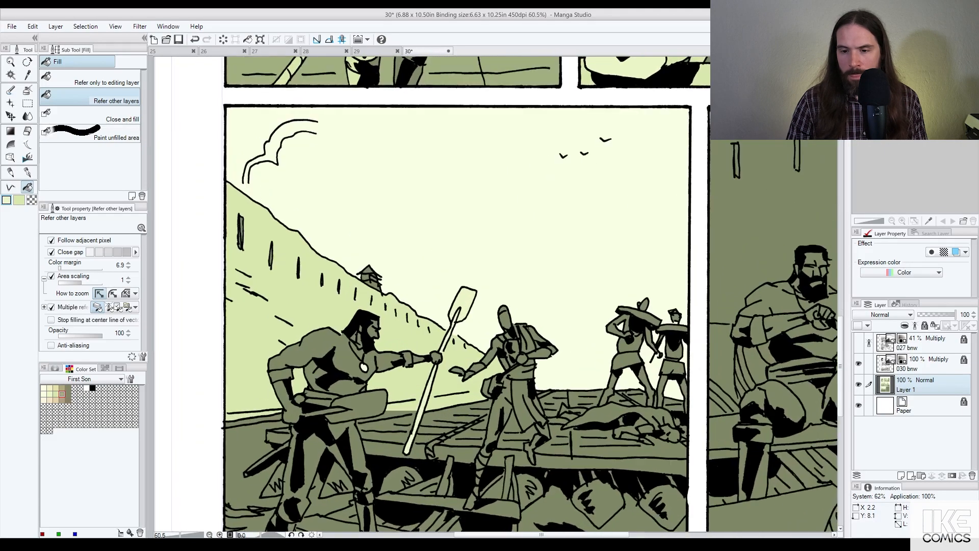
pyautogui.keyDown('alt'); pyautogui.click(406, 406); pyautogui.keyUp('alt')
pyautogui.click(397, 413)
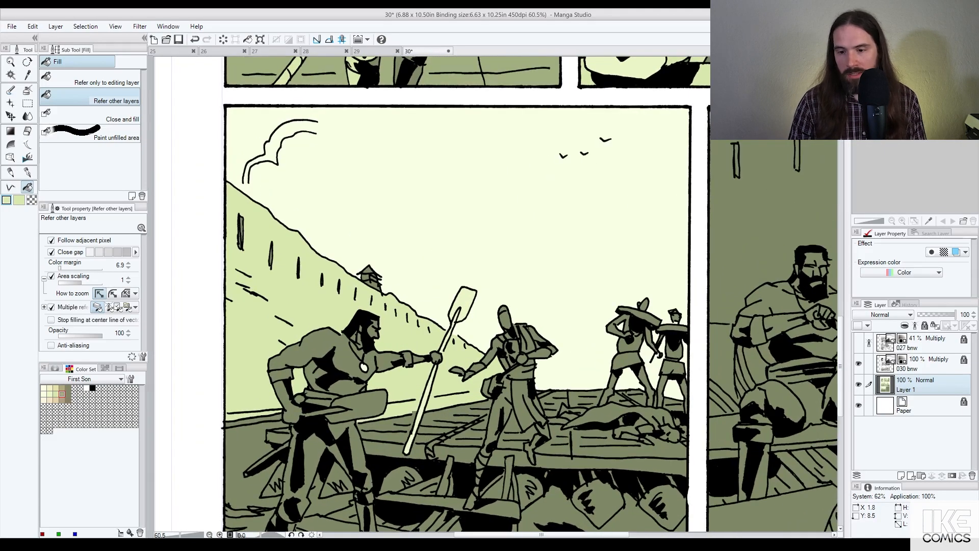
pyautogui.click(245, 433)
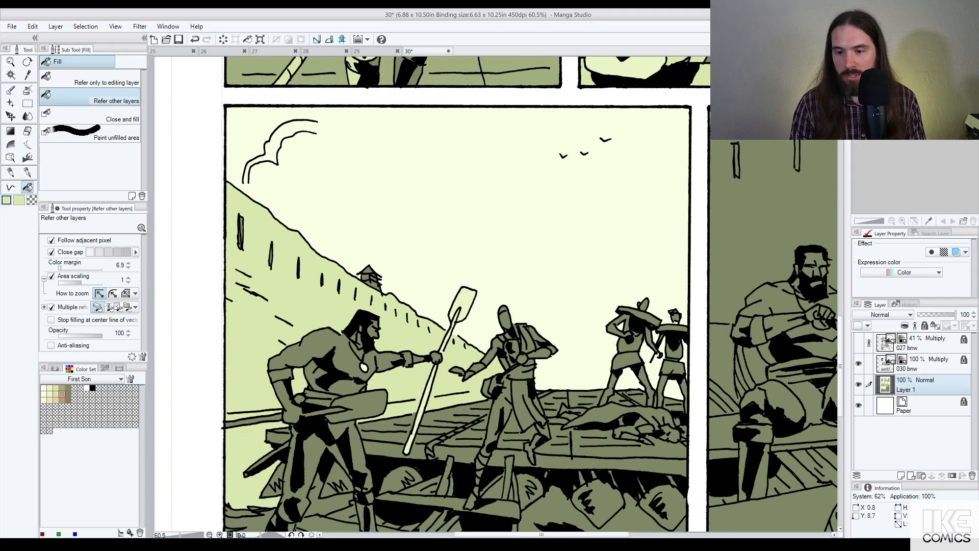
pyautogui.moveTo(266, 433); pyautogui.dragTo(292, 297)
pyautogui.click(287, 384)
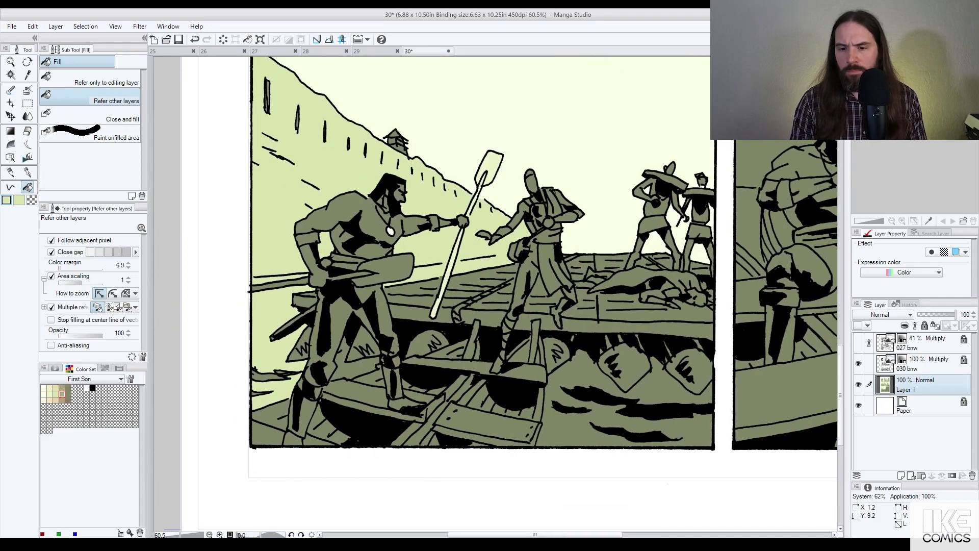
pyautogui.click(349, 369)
pyautogui.keyDown('alt'); pyautogui.click(320, 375); pyautogui.keyUp('alt')
pyautogui.click(272, 377)
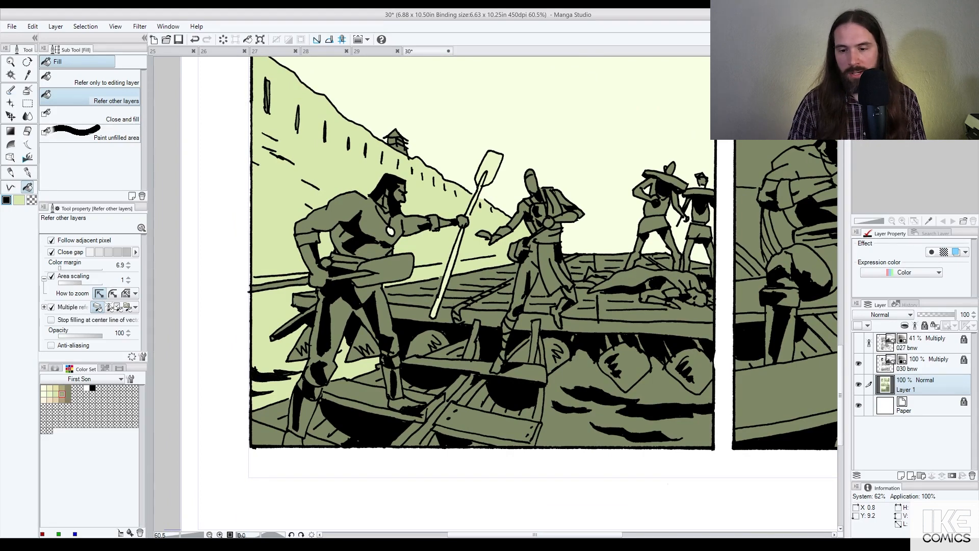
# Step: Fill the four remaining lower-right water areas with pale cream
pyautogui.keyDown('alt'); pyautogui.click(361, 367); pyautogui.keyUp('alt')
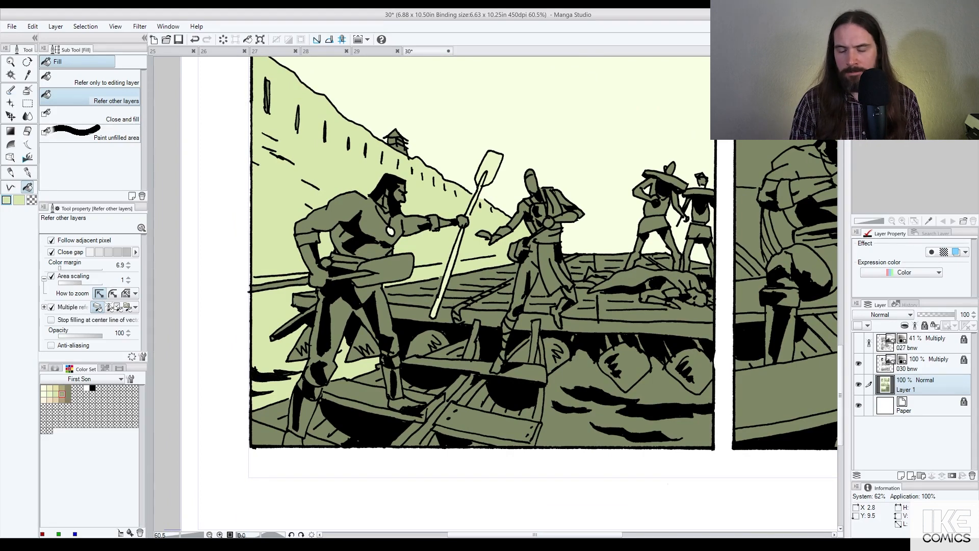
pyautogui.click(570, 426)
pyautogui.click(579, 374)
pyautogui.click(674, 392)
pyautogui.scroll(-5, 686, 408)
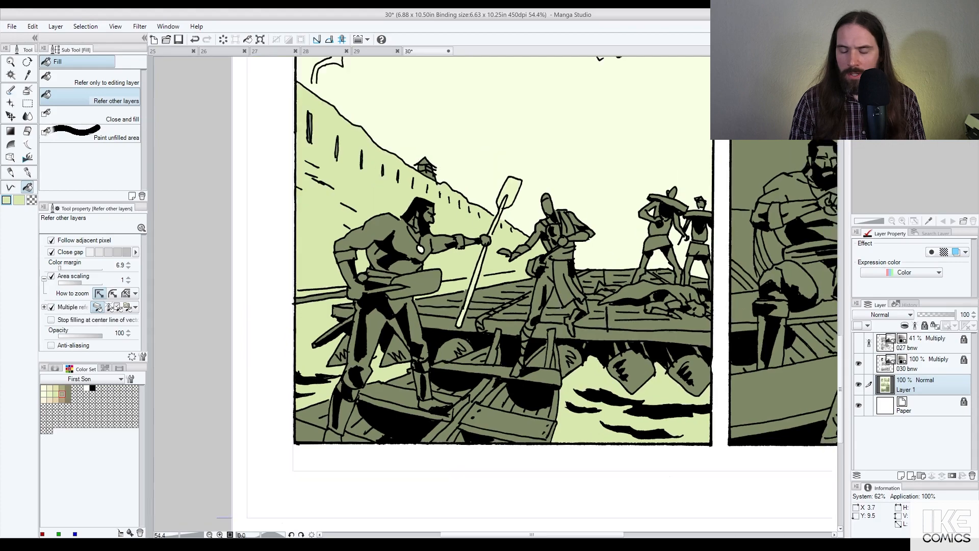
pyautogui.moveTo(707, 327); pyautogui.dragTo(632, 352)
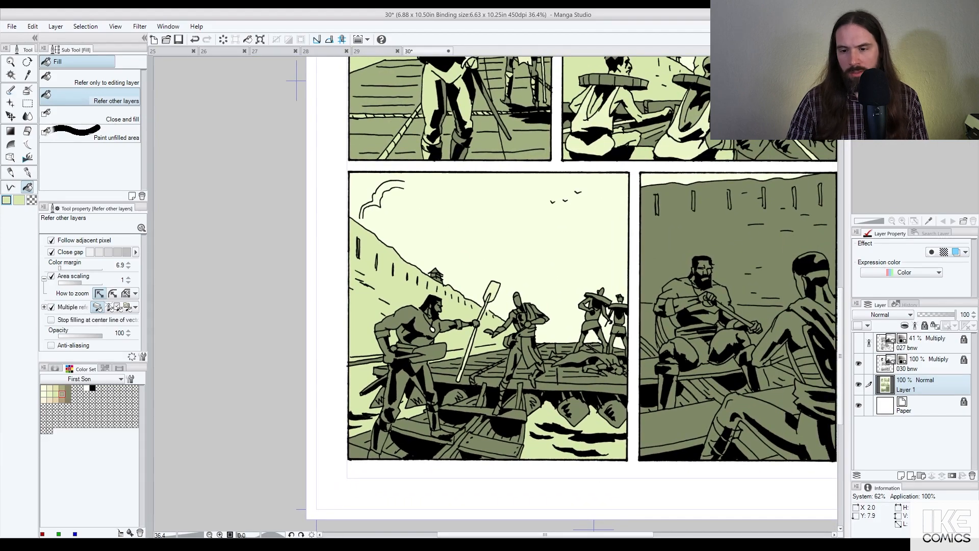
pyautogui.scroll(2, 583, 325)
pyautogui.scroll(4, 537, 340)
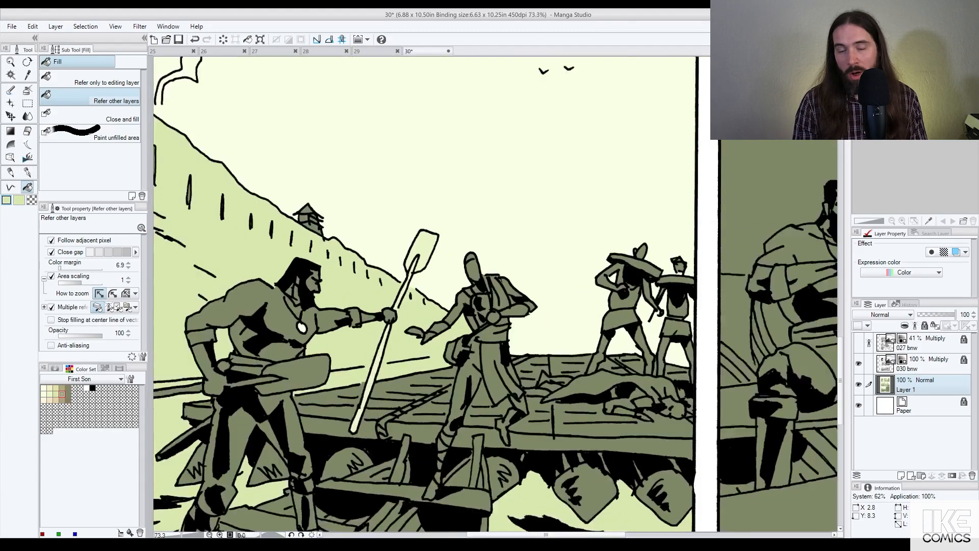
# Step: Draw a filled pale Polyline strip in the background gap between the two figures
pyautogui.click(10, 187)
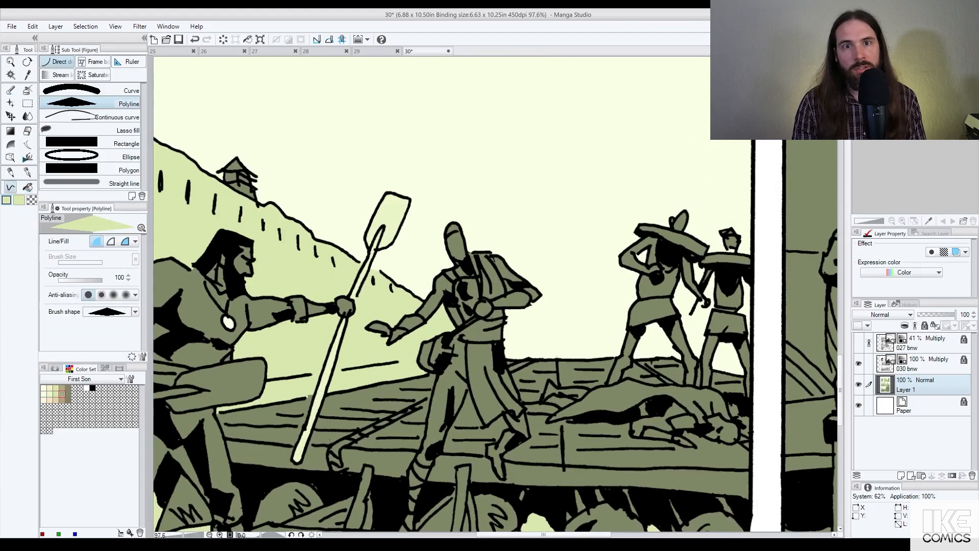
pyautogui.click(503, 336)
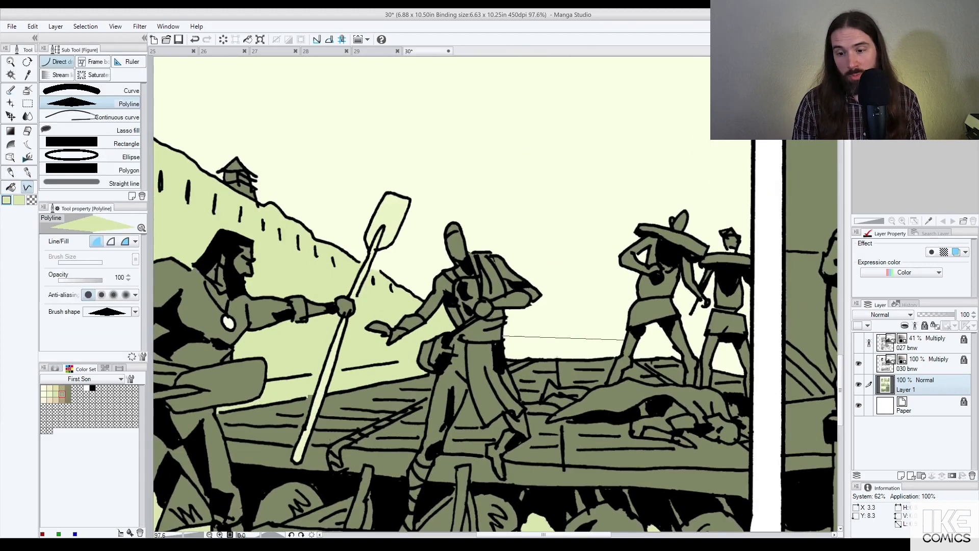
pyautogui.click(623, 339)
pyautogui.click(622, 357)
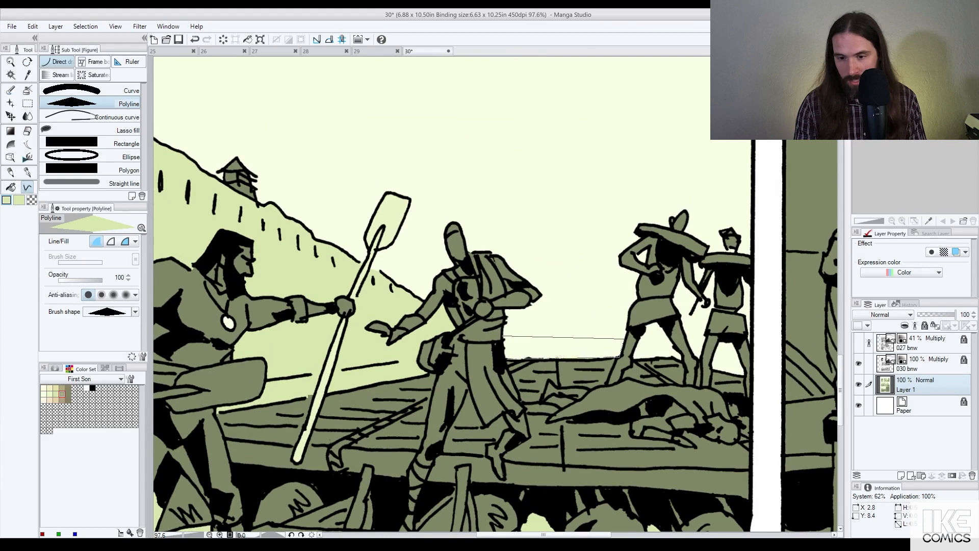
pyautogui.doubleClick(509, 359)
# Step: Add pale polygons along the ground line by the standing figure and between his legs
pyautogui.click(639, 339)
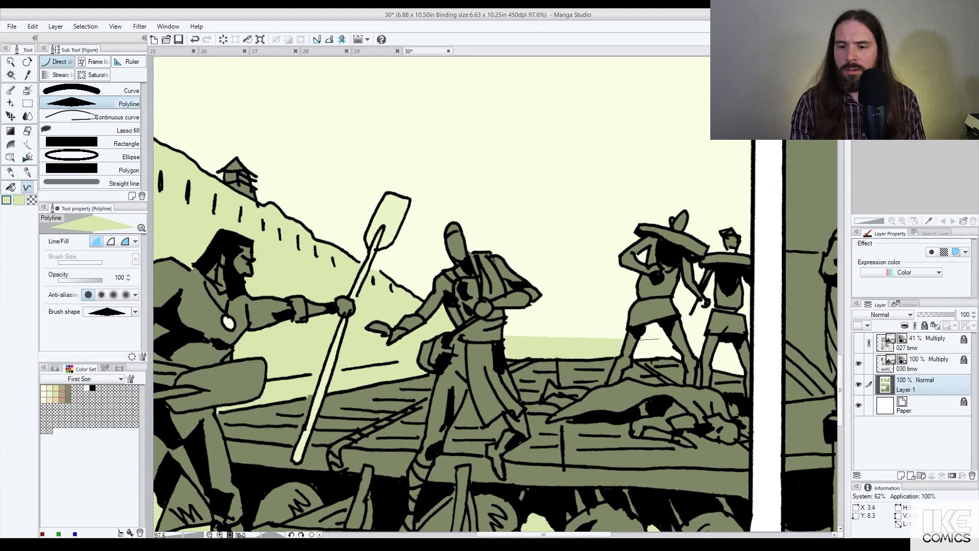
pyautogui.click(683, 361)
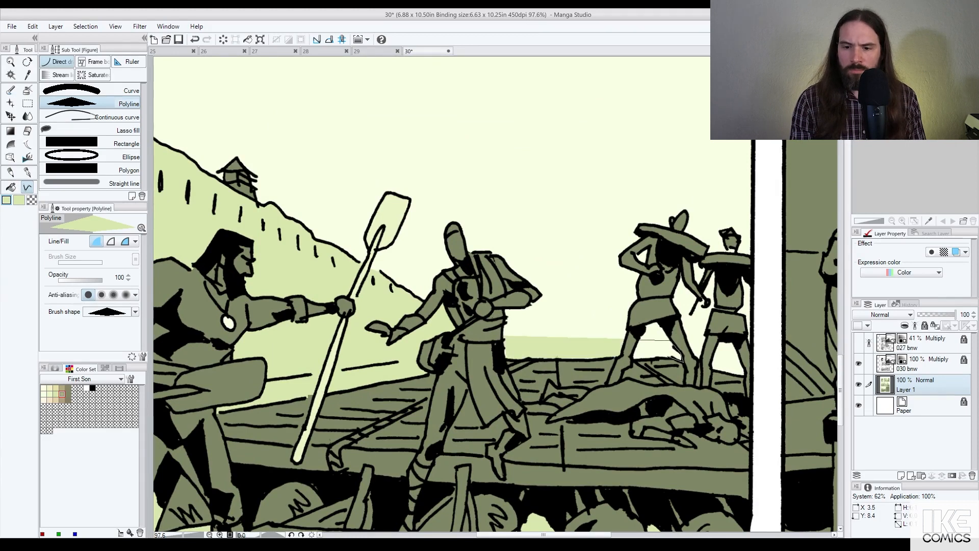
pyautogui.click(644, 359)
pyautogui.doubleClick(632, 360)
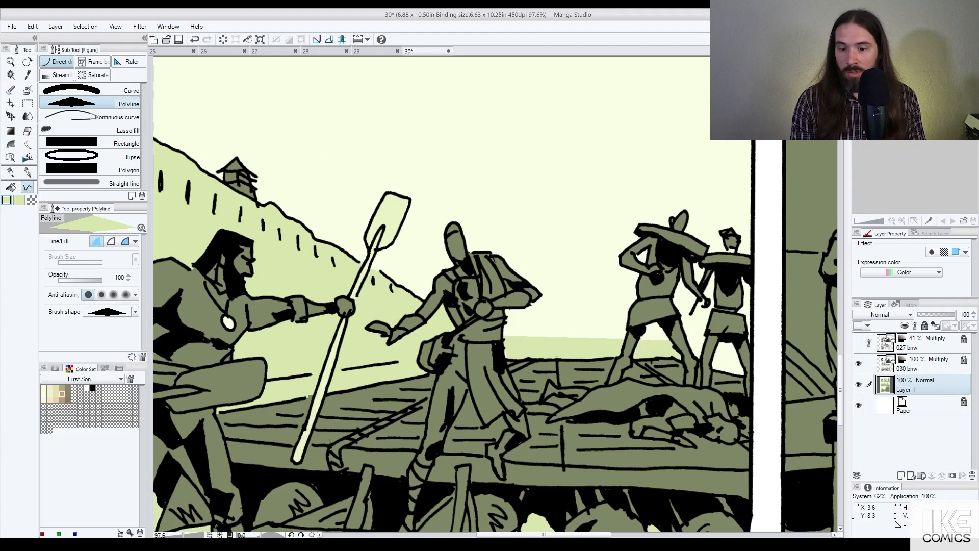
pyautogui.click(707, 341)
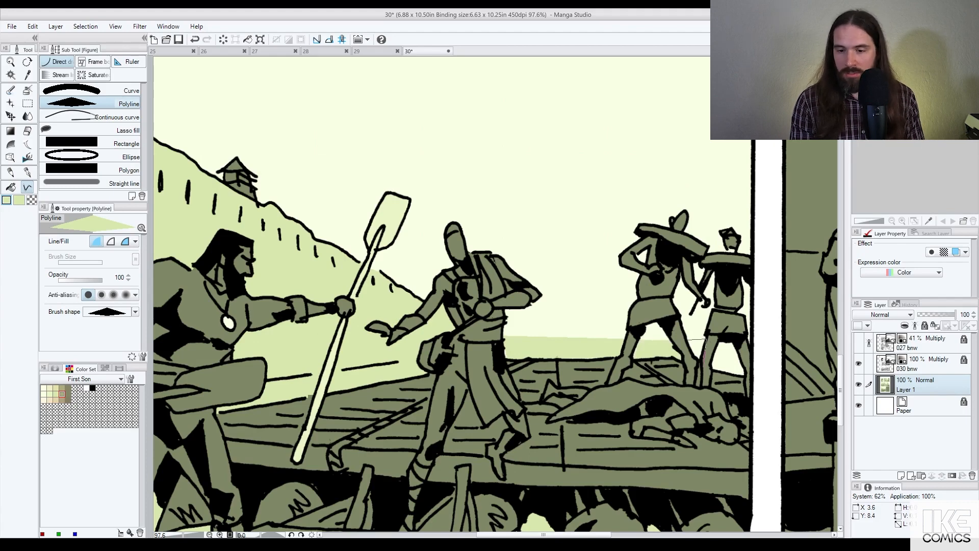
pyautogui.doubleClick(699, 363)
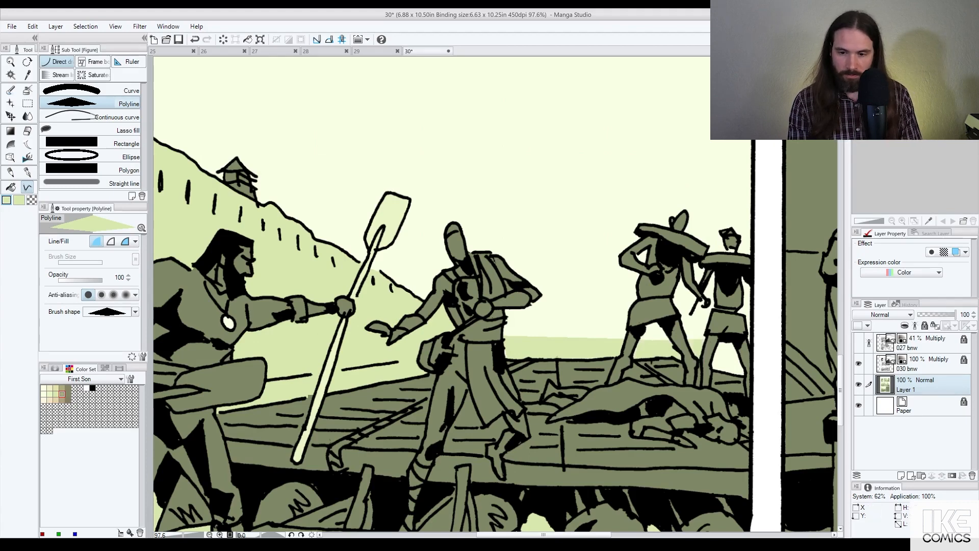
pyautogui.press('g')
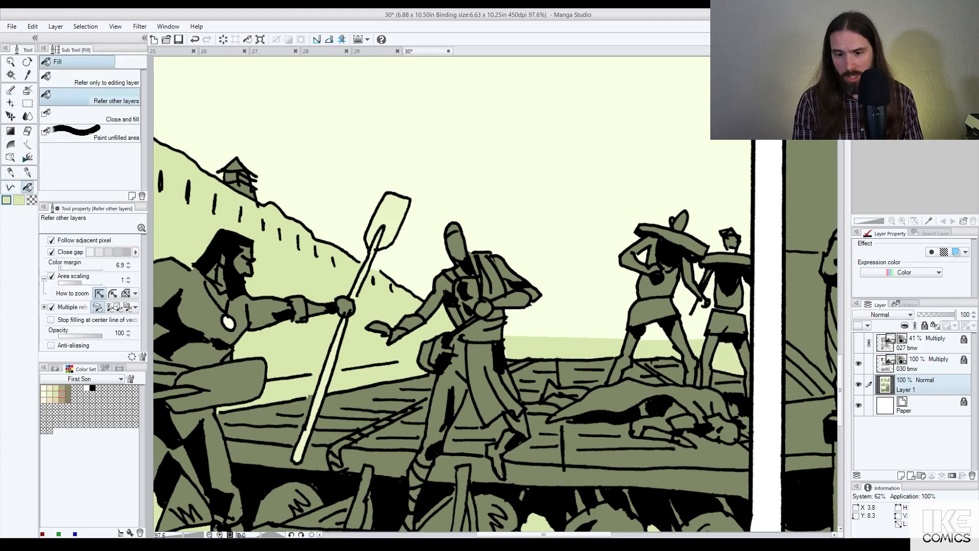
# Step: Try filling the sliver beside the right figure, then undo it
pyautogui.scroll(-4, 734, 357)
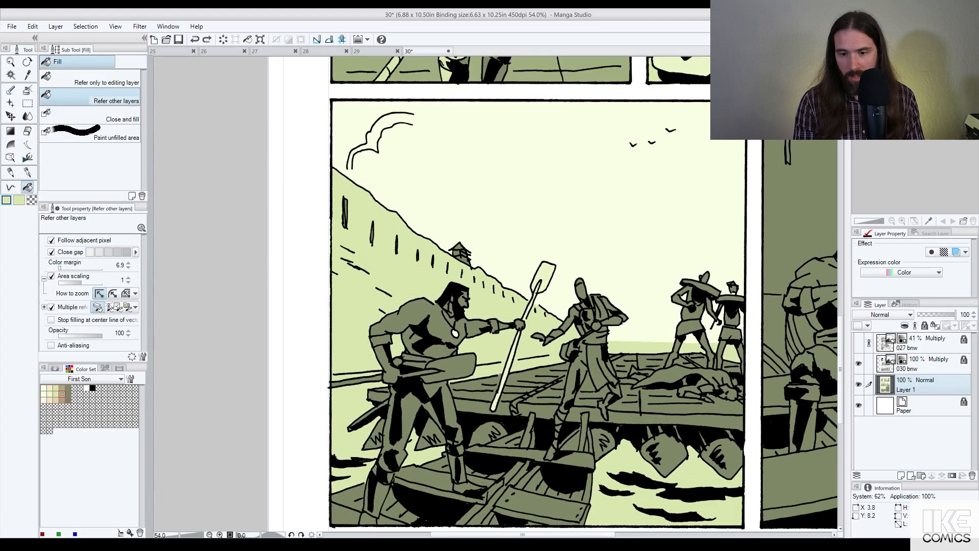
pyautogui.click(740, 327)
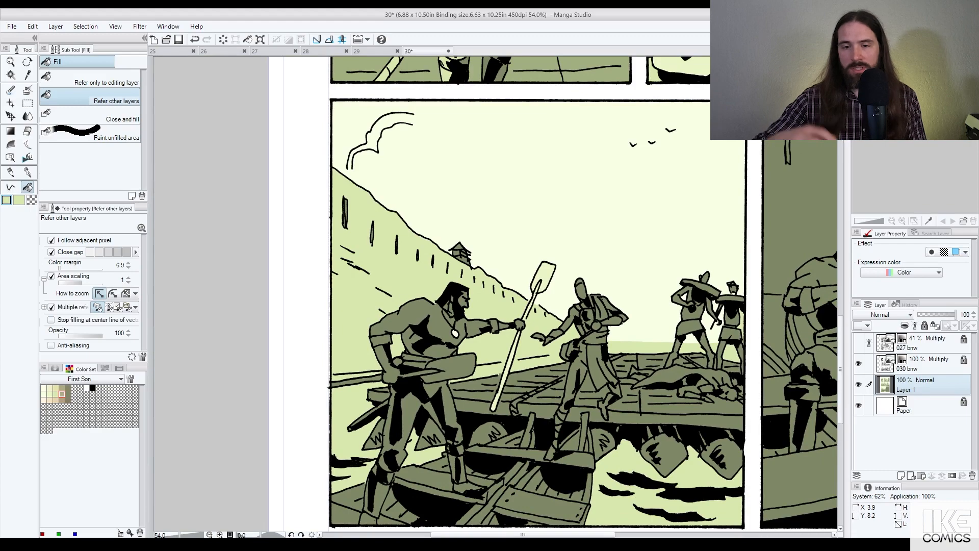
pyautogui.scroll(-2, 742, 329)
pyautogui.hotkey('ctrl', 'z')
pyautogui.scroll(-1, 742, 329)
pyautogui.scroll(-2, 750, 330)
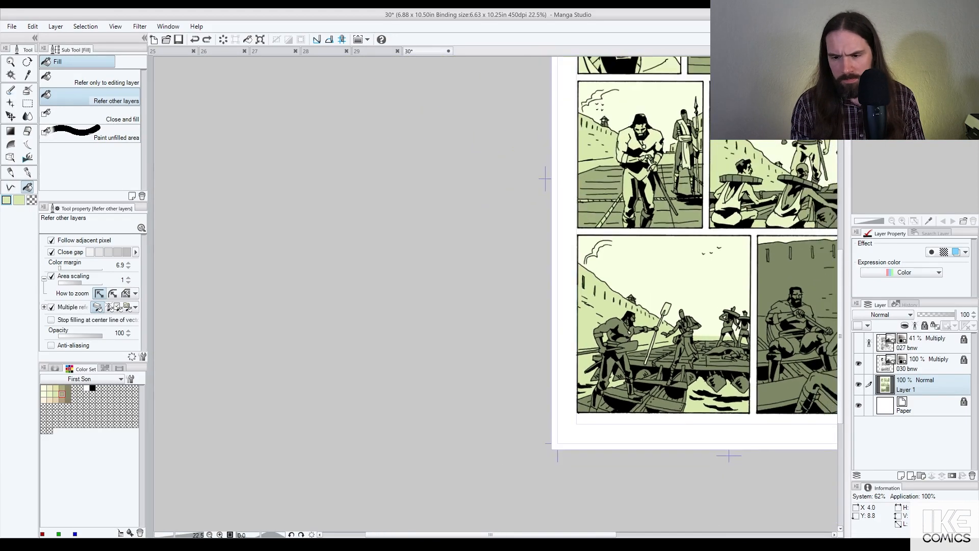
pyautogui.moveTo(717, 384); pyautogui.dragTo(657, 308)
pyautogui.scroll(3, 657, 309)
pyautogui.scroll(1, 664, 304)
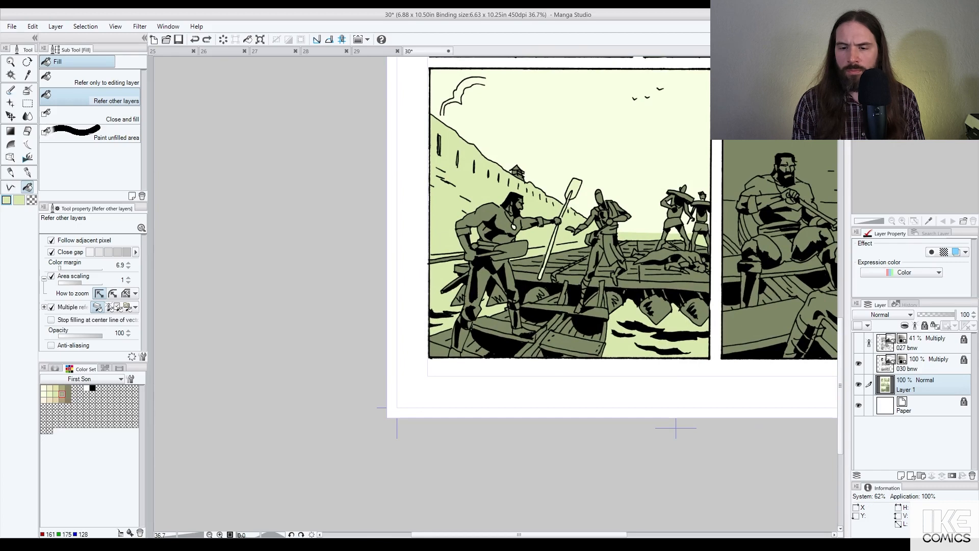
# Step: Fill the left figure's upper body, chest, outstretched sleeve and cuffs pale cream
pyautogui.click(62, 394)
pyautogui.press('x')
pyautogui.click(50, 394)
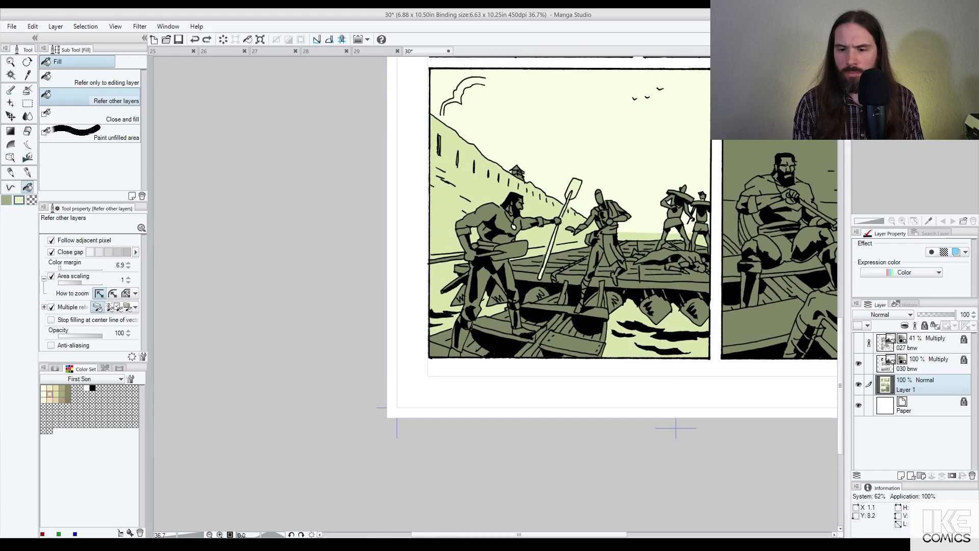
pyautogui.click(480, 220)
pyautogui.click(463, 231)
pyautogui.click(500, 234)
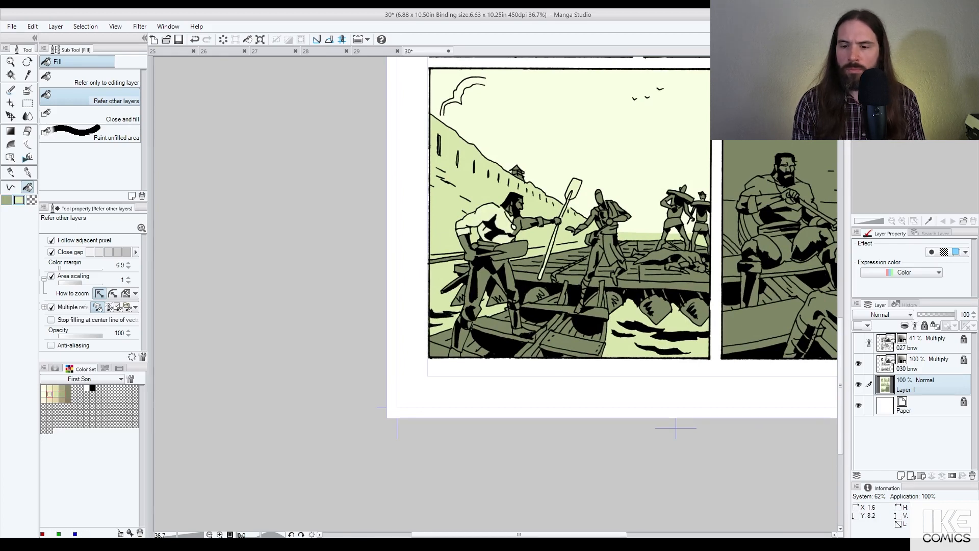
pyautogui.click(522, 224)
pyautogui.click(533, 220)
pyautogui.click(540, 222)
# Step: Fill the wall areas around the figure, arm and paddle green
pyautogui.scroll(6, 526, 204)
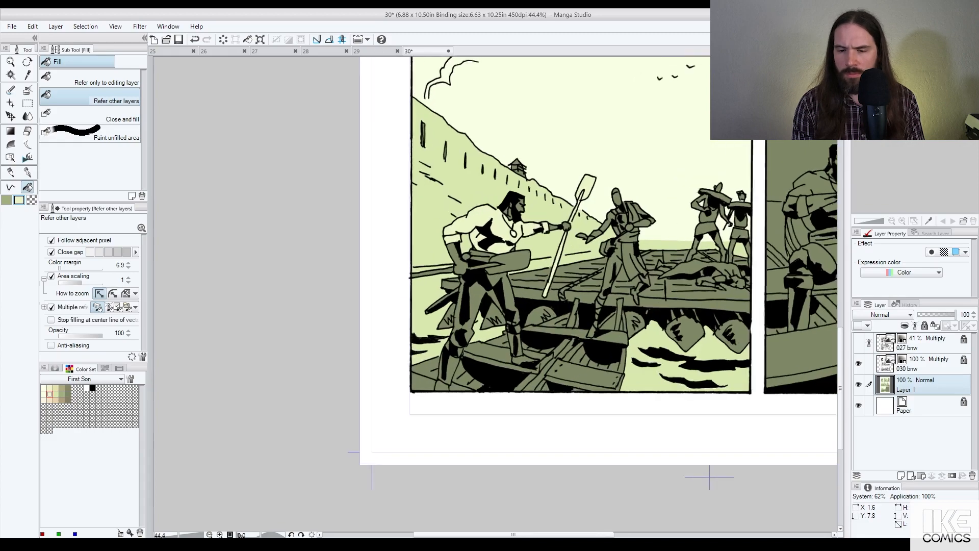
pyautogui.scroll(-6, 505, 207)
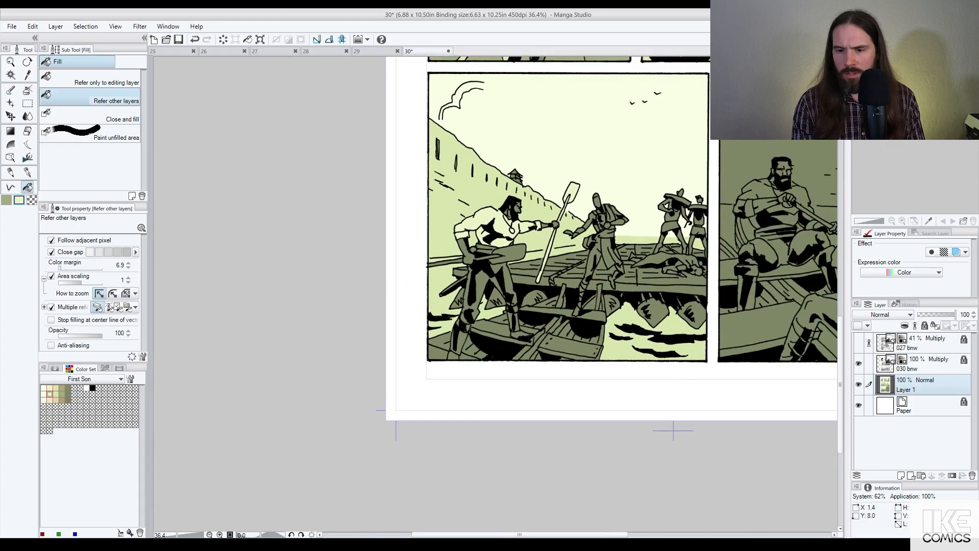
pyautogui.press('x')
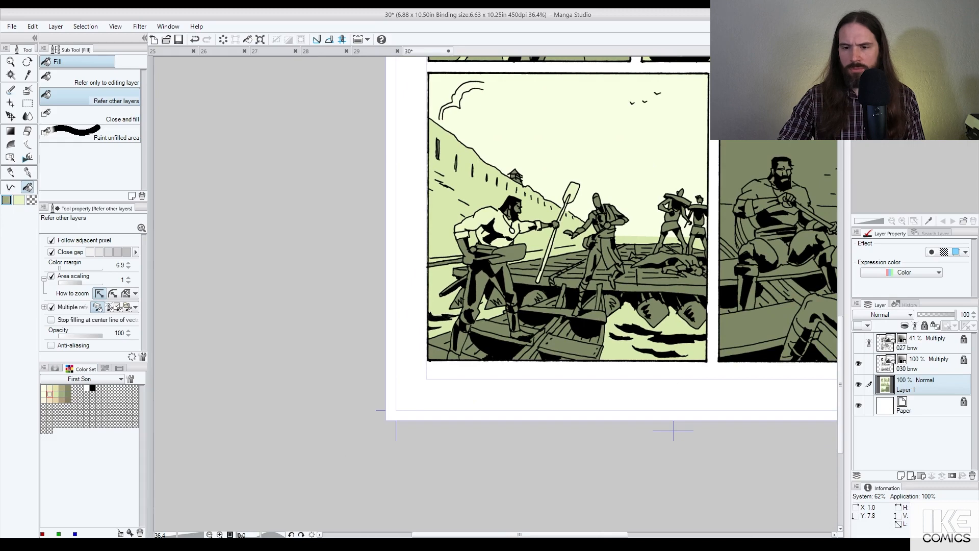
pyautogui.click(471, 196)
pyautogui.click(529, 204)
pyautogui.click(474, 239)
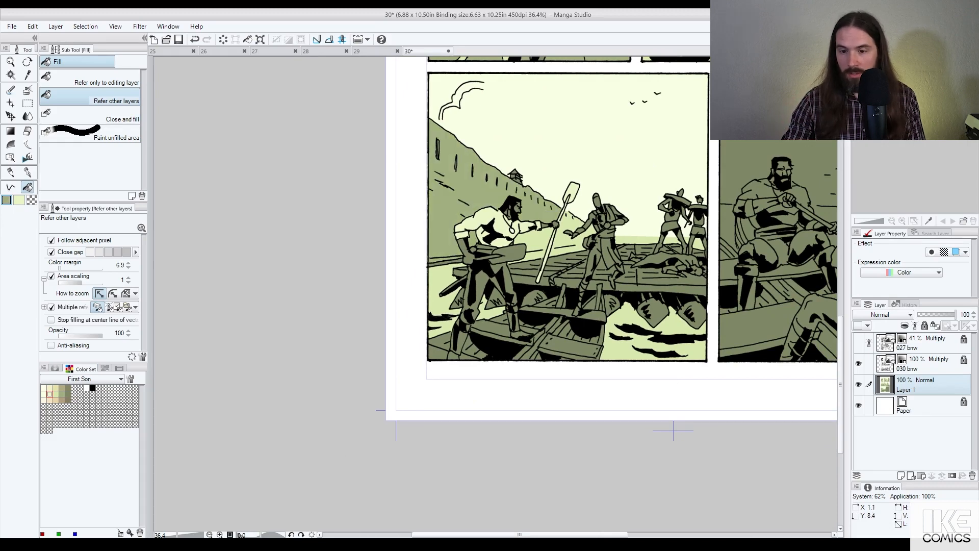
pyautogui.click(531, 238)
pyautogui.click(568, 222)
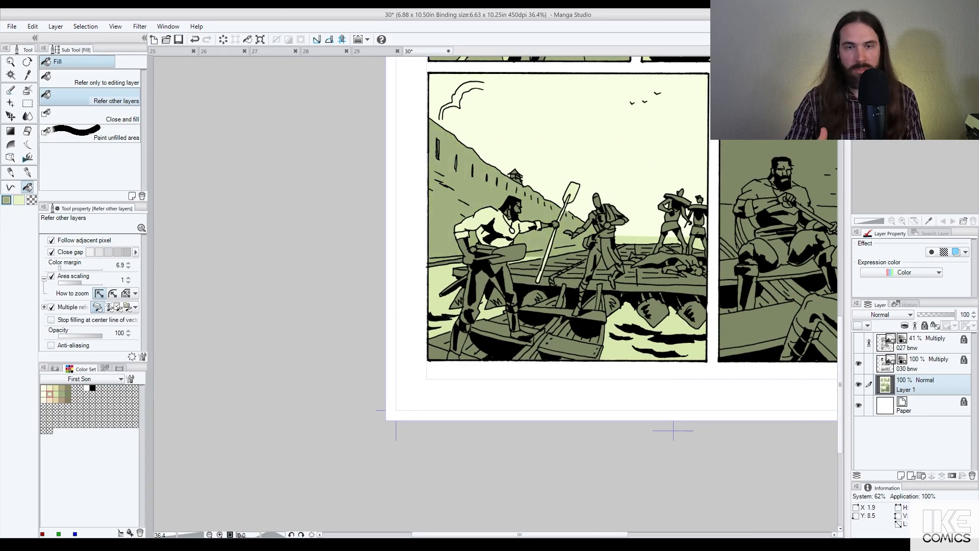
pyautogui.scroll(5, 489, 275)
# Step: Fill the strips left of the figure and on both sides of the oar pale
pyautogui.keyDown('alt'); pyautogui.click(405, 263); pyautogui.keyUp('alt')
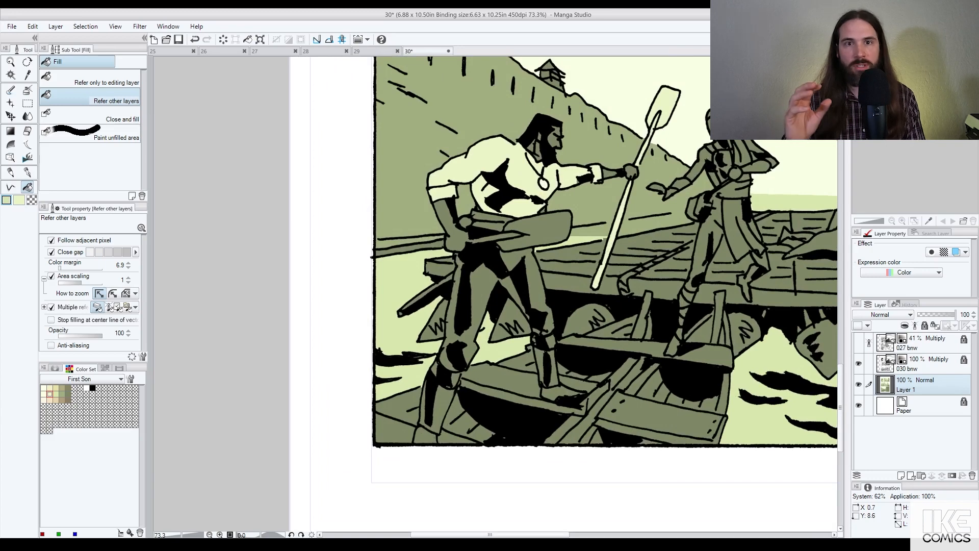
pyautogui.click(408, 244)
pyautogui.click(588, 231)
pyautogui.click(643, 227)
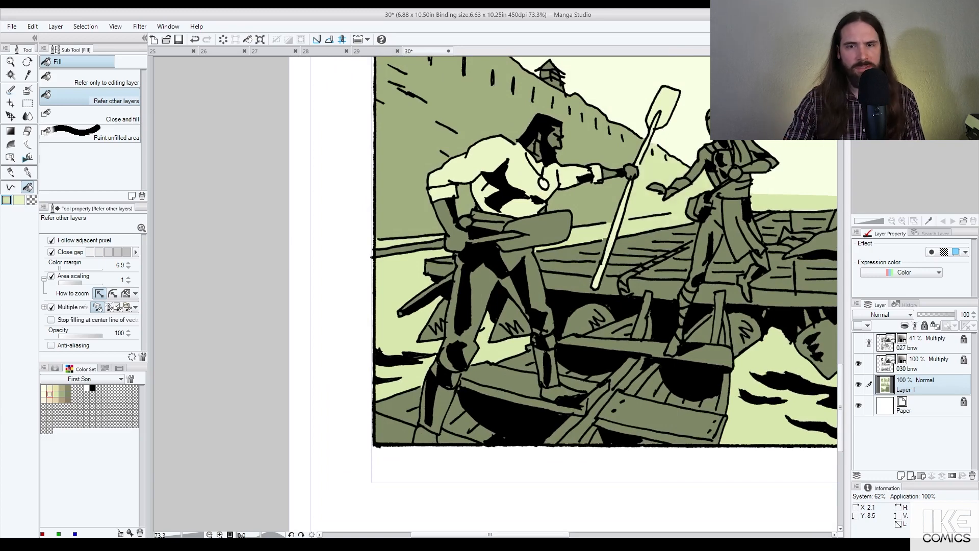
# Step: Draw a closed pale Polyline strip beside the oar and zoom out
pyautogui.click(11, 187)
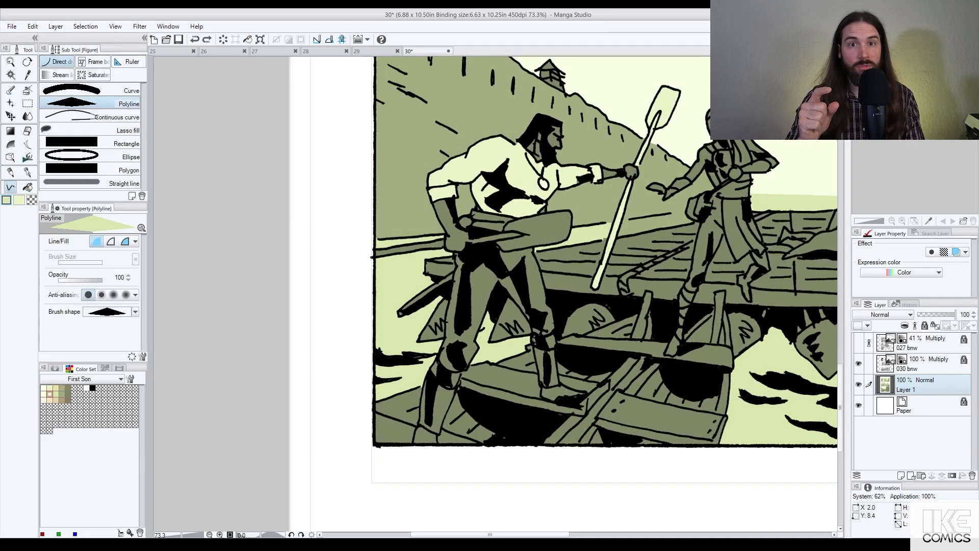
pyautogui.click(622, 220)
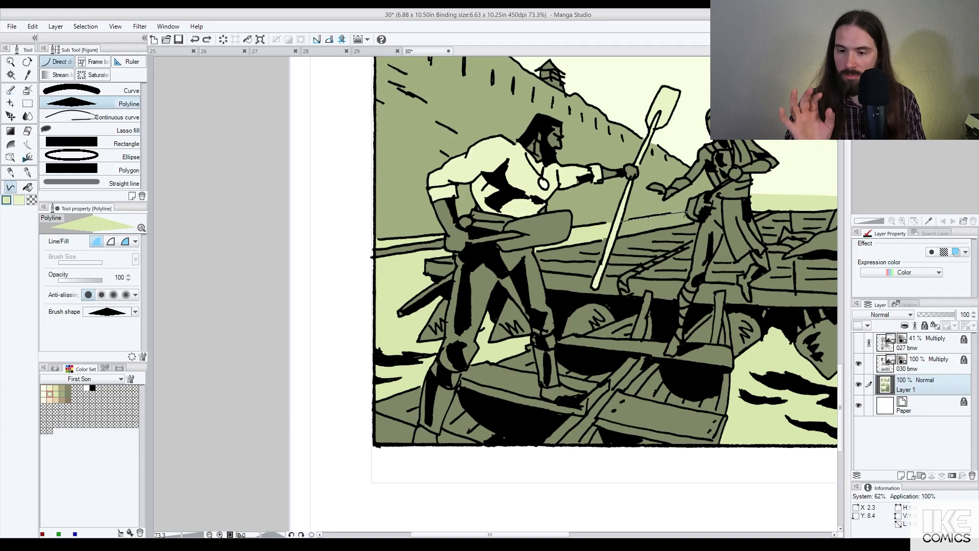
pyautogui.click(686, 213)
pyautogui.click(684, 219)
pyautogui.doubleClick(621, 235)
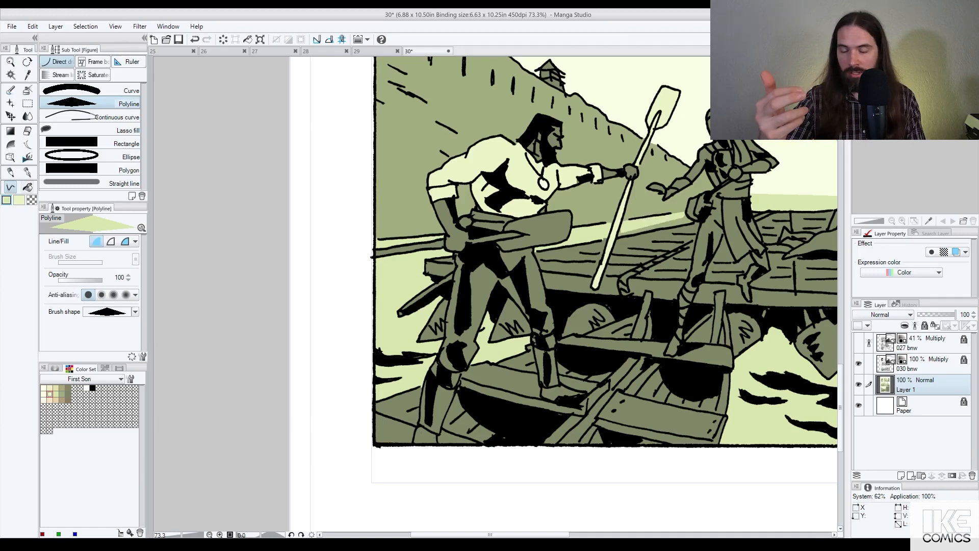
pyautogui.press('g')
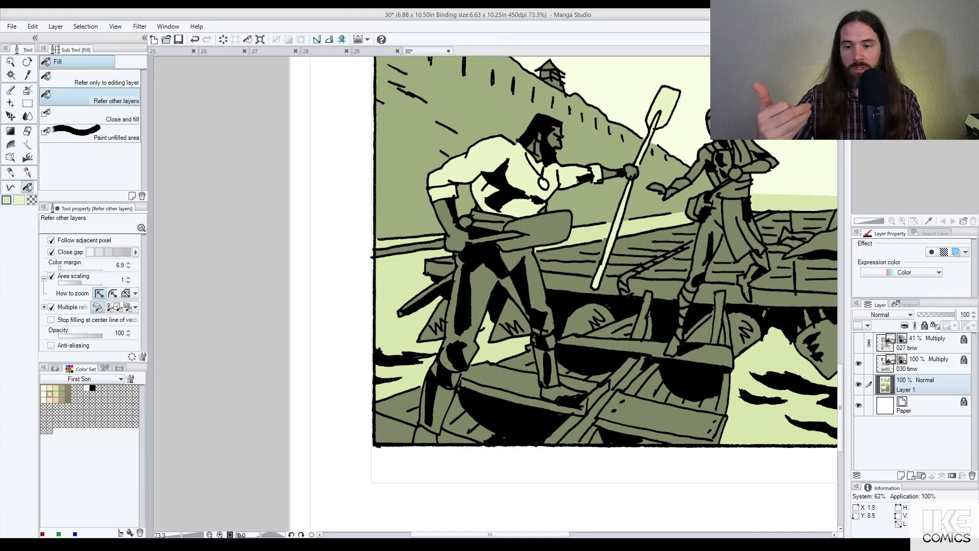
pyautogui.hotkey('ctrl', '-')
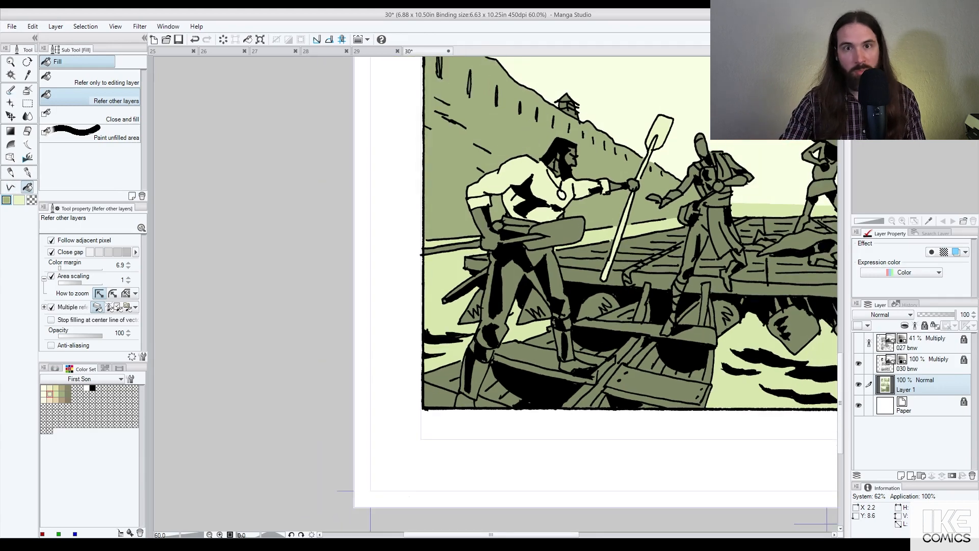
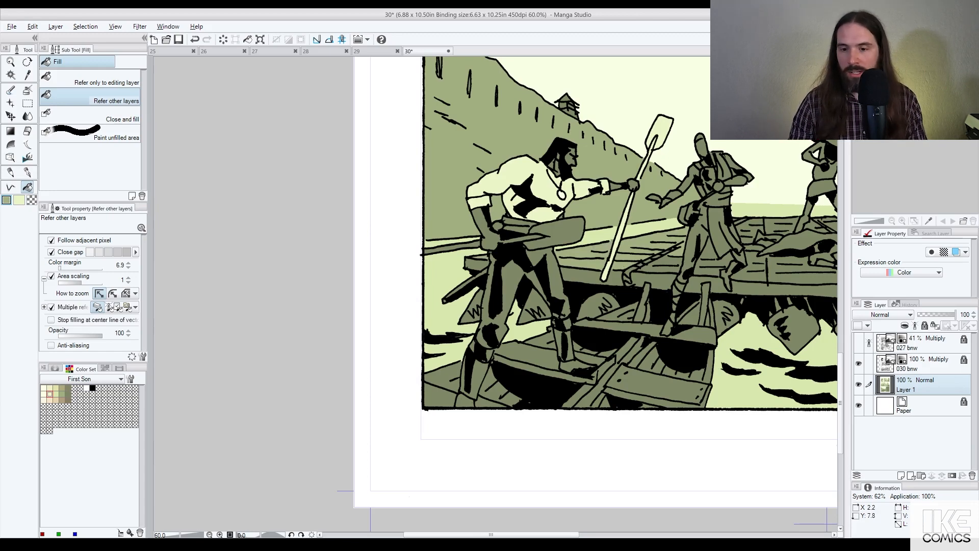
# Step: Fill the oar's blade and handle and the gripping forearm light yellow-green
pyautogui.keyDown('alt'); pyautogui.click(658, 135); pyautogui.keyUp('alt')
pyautogui.click(559, 233)
pyautogui.click(532, 238)
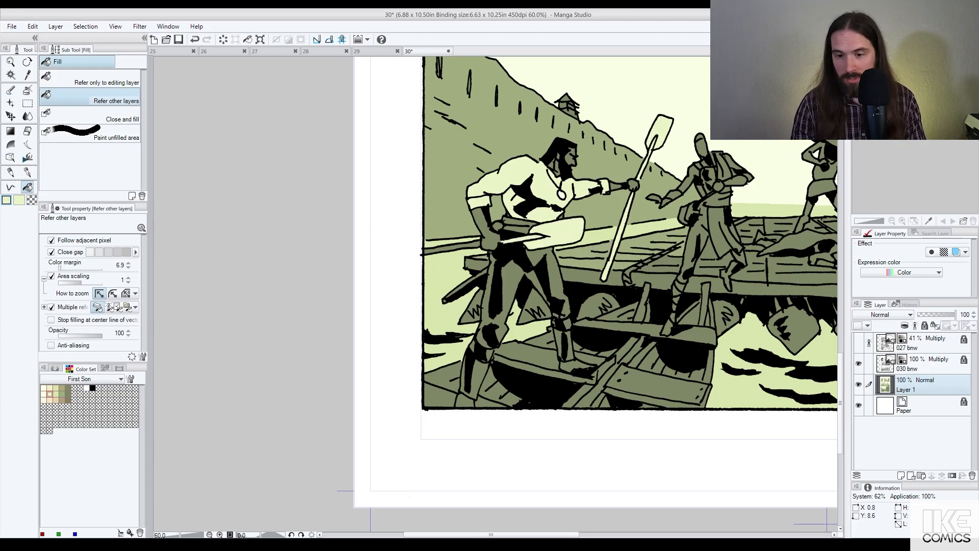
pyautogui.click(463, 247)
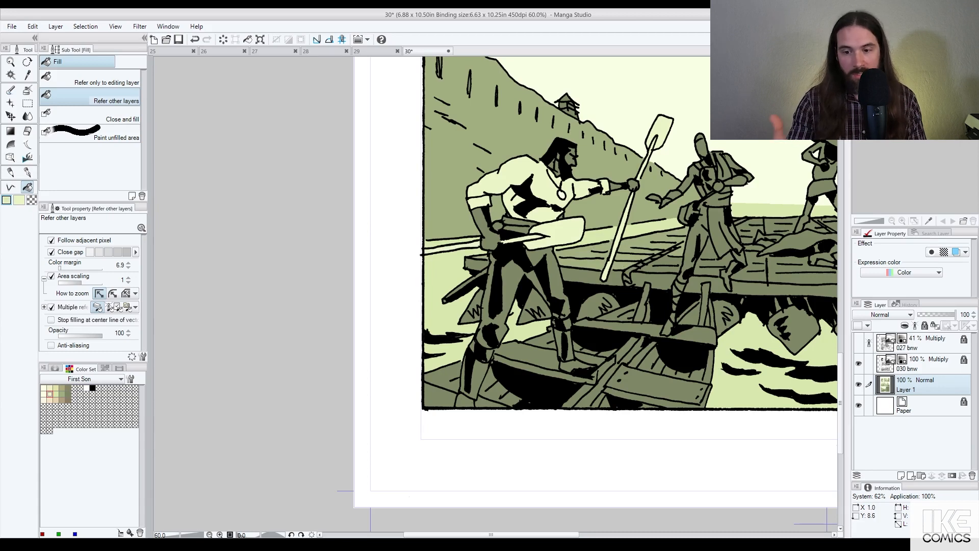
pyautogui.click(491, 239)
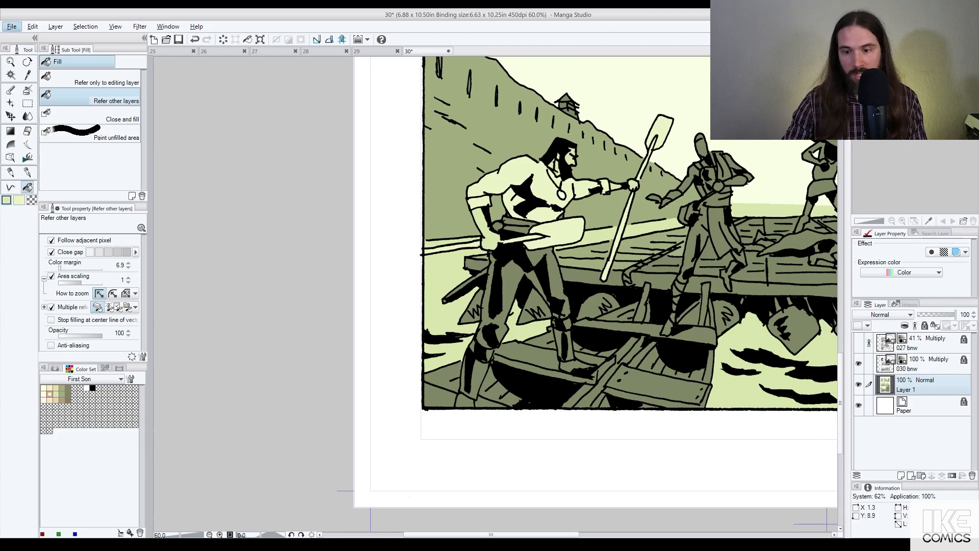
# Step: Fill the legs, shins and rear foot light green, with the knee dark green
pyautogui.click(556, 285)
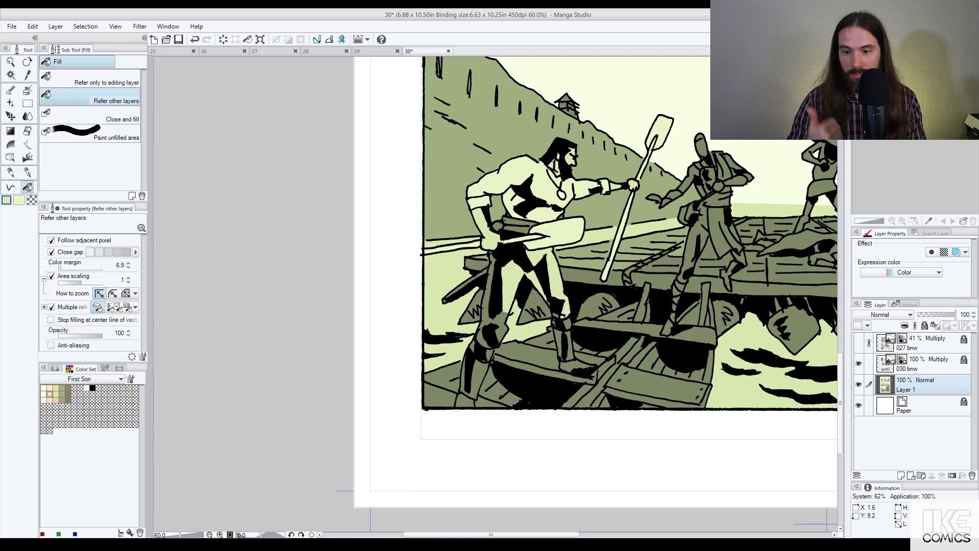
pyautogui.click(491, 332)
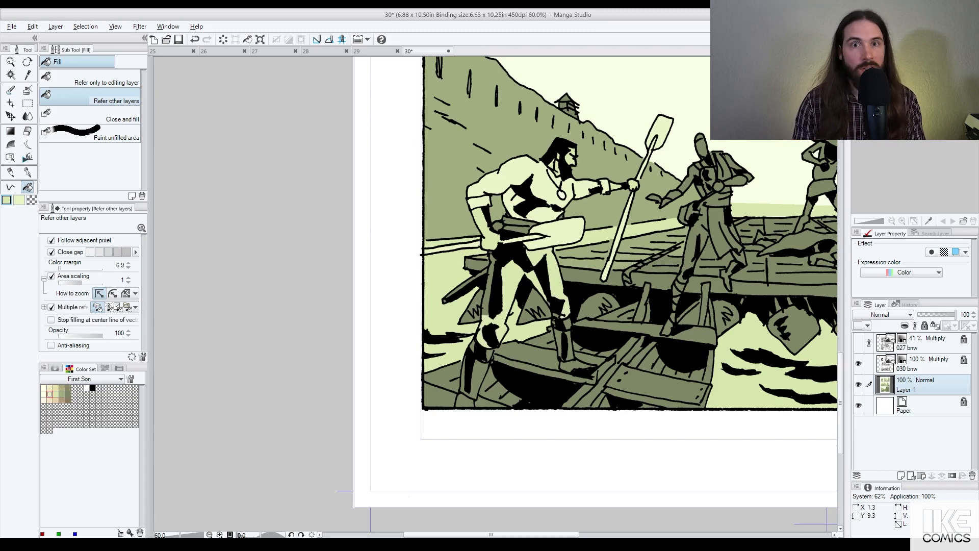
pyautogui.keyDown('alt'); pyautogui.click(533, 342); pyautogui.keyUp('alt')
pyautogui.click(480, 331)
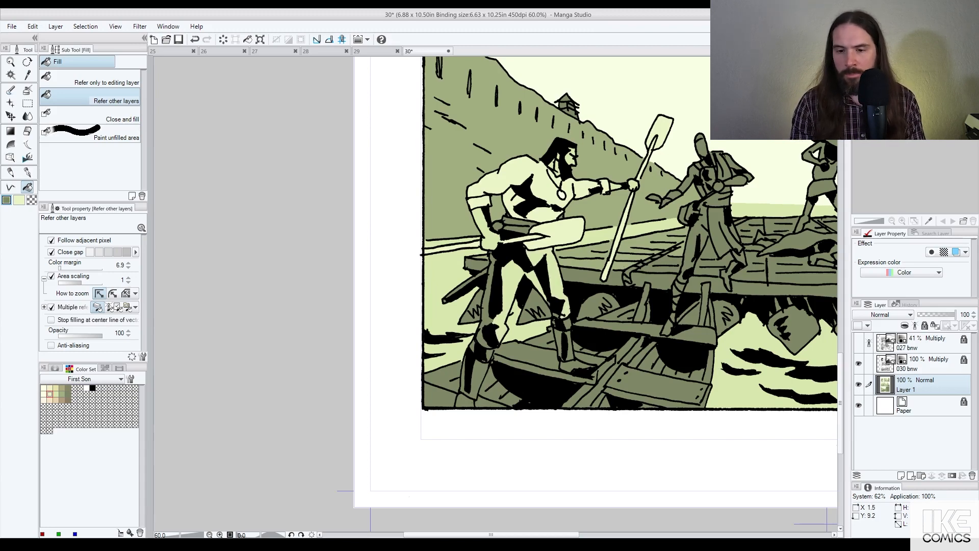
pyautogui.keyDown('alt'); pyautogui.click(557, 287); pyautogui.keyUp('alt')
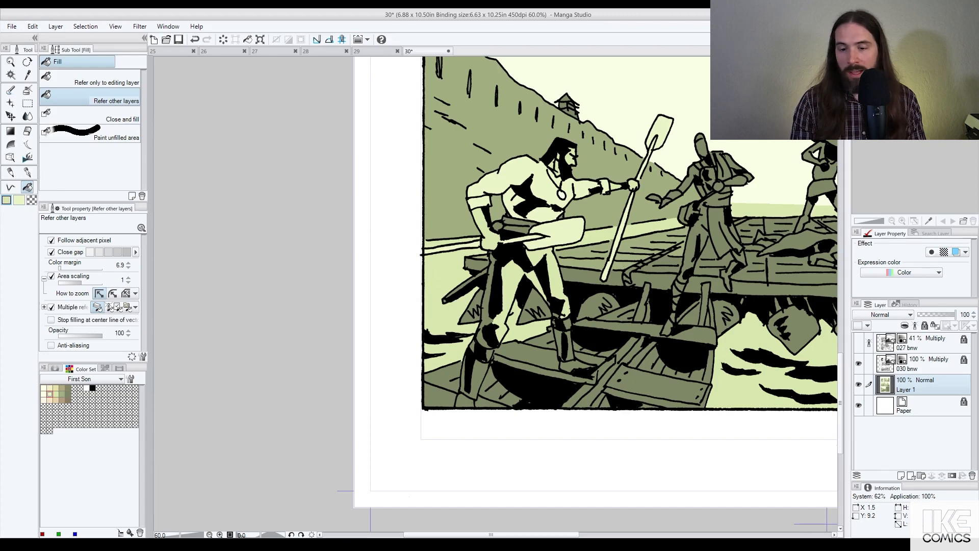
pyautogui.click(570, 350)
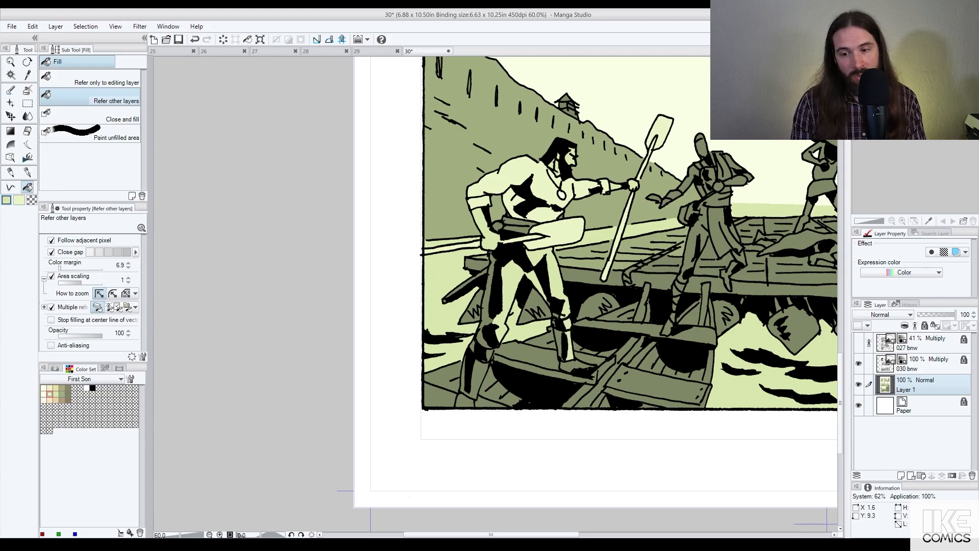
pyautogui.click(477, 370)
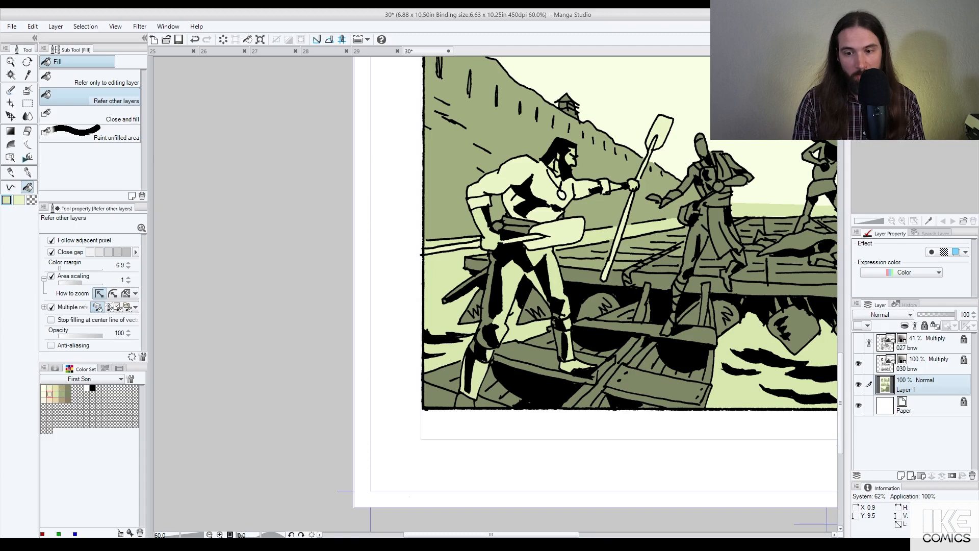
pyautogui.click(464, 398)
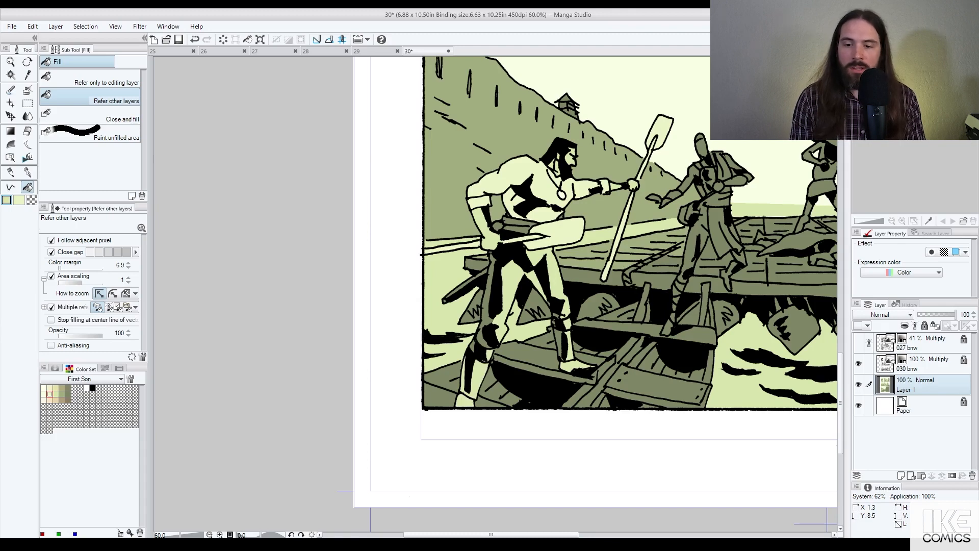
# Step: Fill the lower leg and foot a darker green
pyautogui.scroll(-3, 540, 240)
pyautogui.scroll(3, 510, 204)
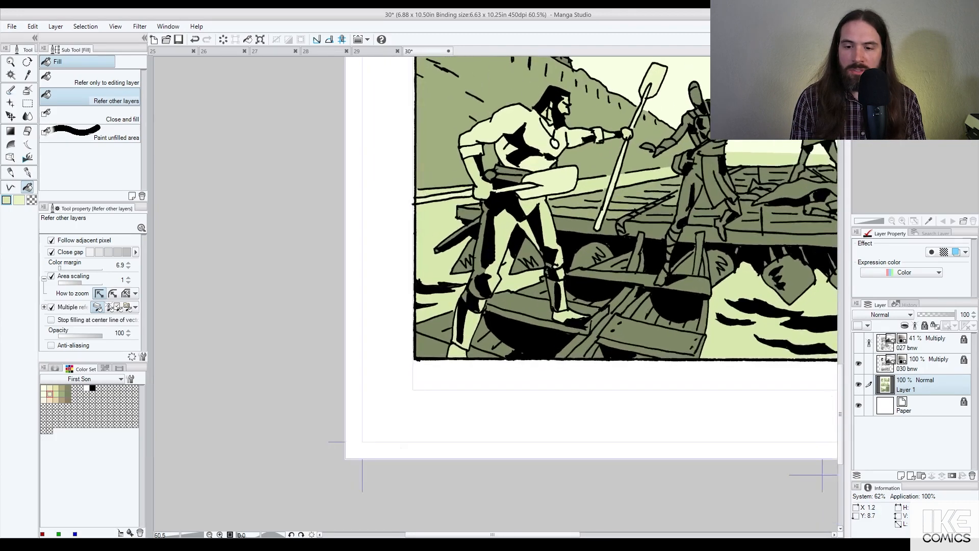
pyautogui.scroll(1, 508, 216)
pyautogui.click(469, 330)
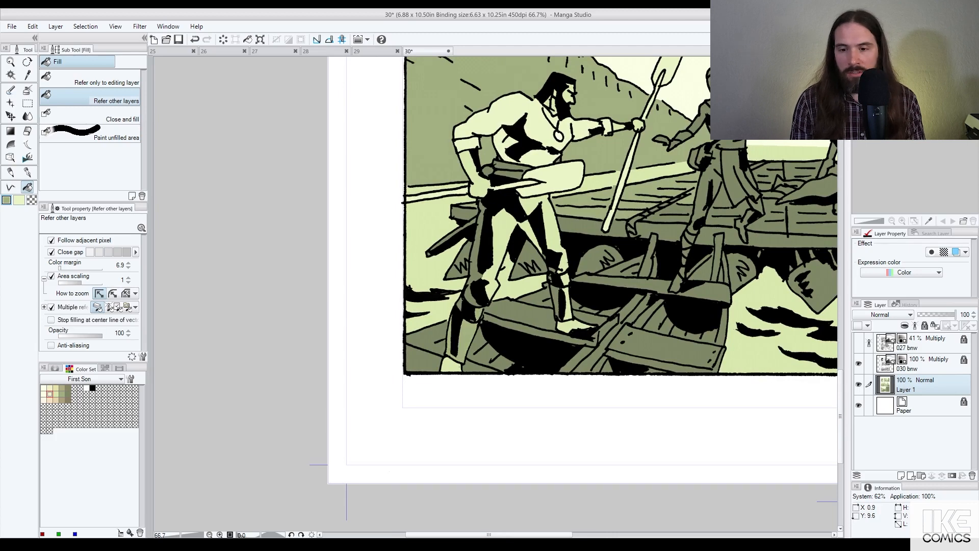
pyautogui.click(451, 363)
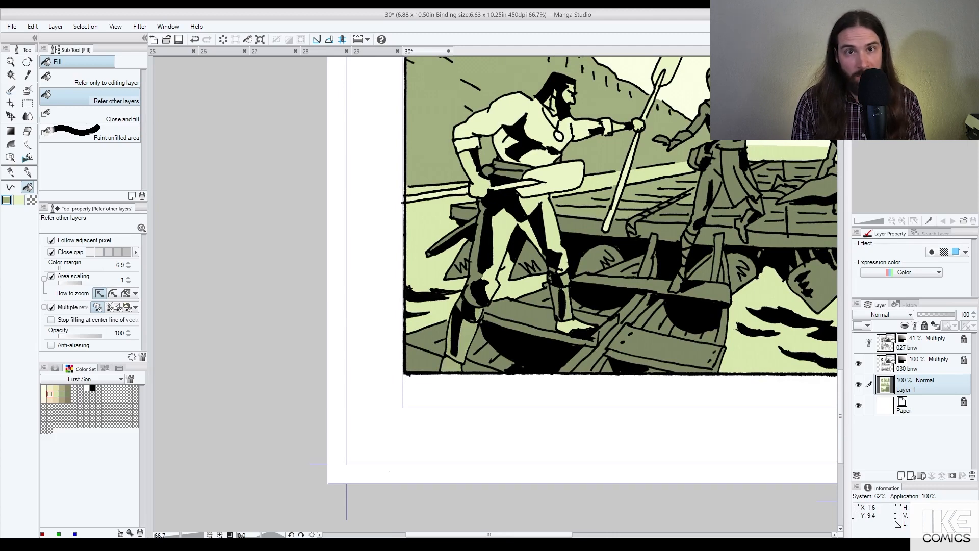
# Step: Fill the boat seat, lower plank, bottom-left patch and triangle by the foot light green
pyautogui.rightClick(512, 224)
pyautogui.click(525, 310)
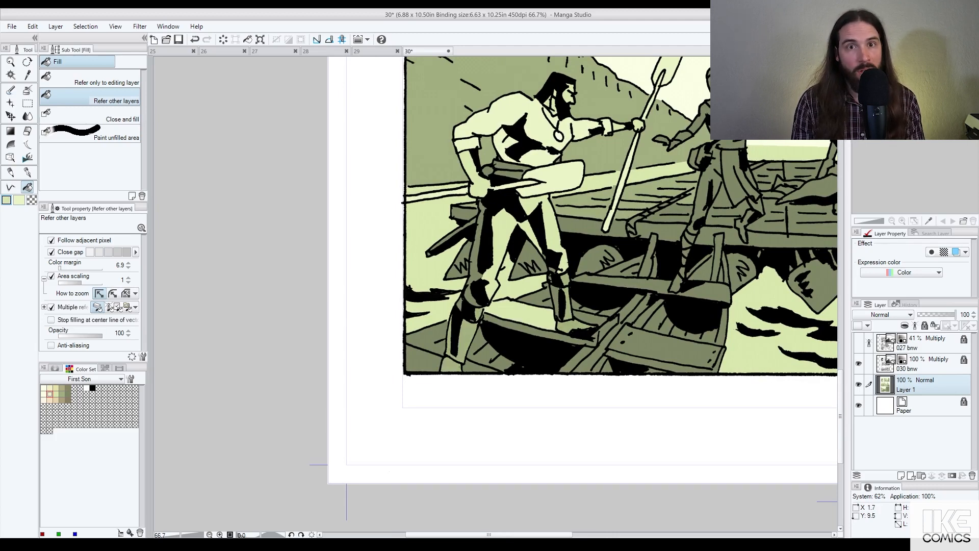
pyautogui.click(588, 317)
pyautogui.click(636, 335)
pyautogui.click(420, 362)
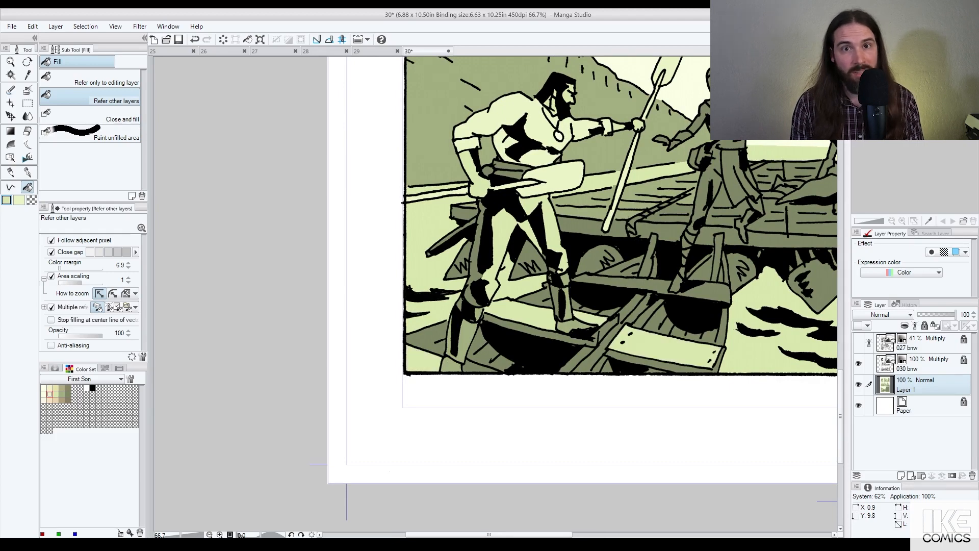
pyautogui.click(472, 368)
# Step: Fill the long plank, the post, the diagonal beam and the edge slivers light green
pyautogui.click(642, 287)
pyautogui.click(704, 292)
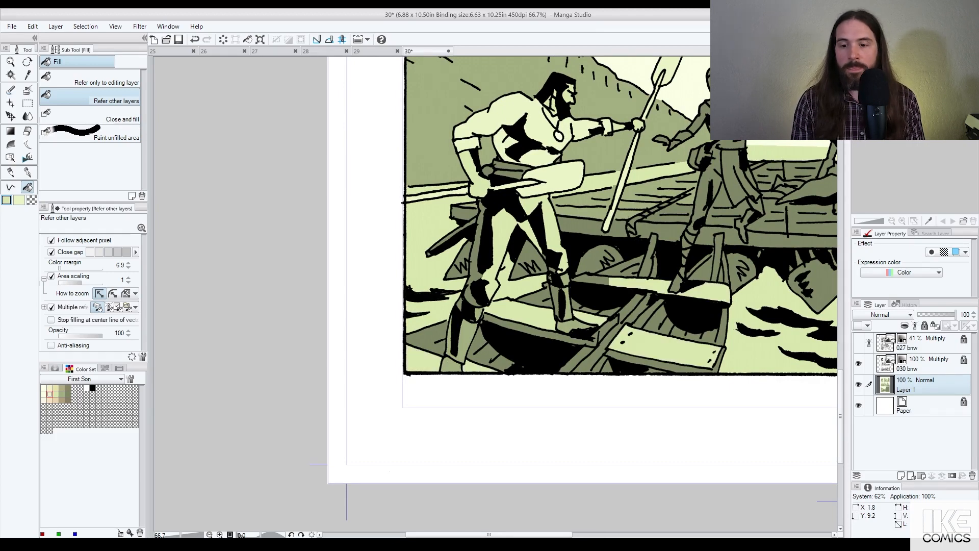
pyautogui.click(590, 280)
pyautogui.click(647, 255)
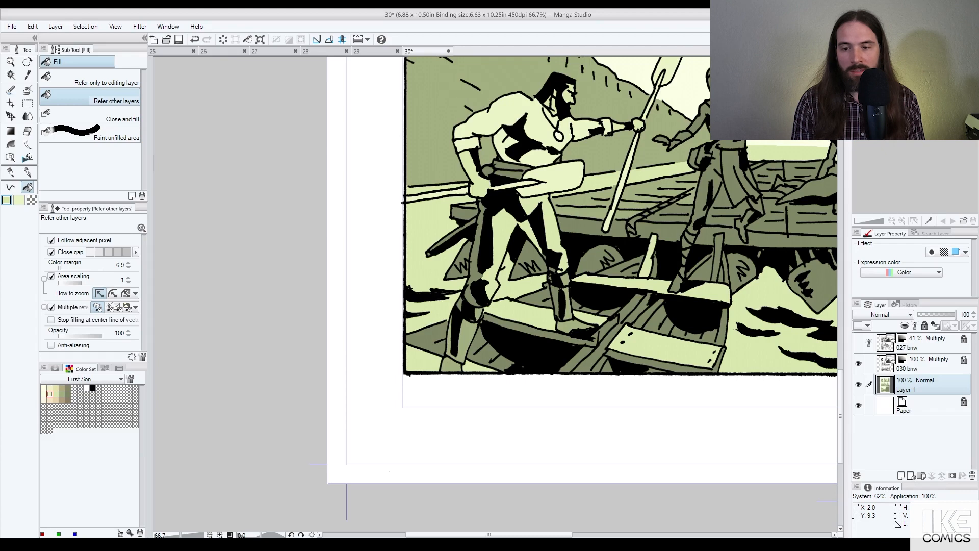
pyautogui.click(633, 302)
pyautogui.click(584, 352)
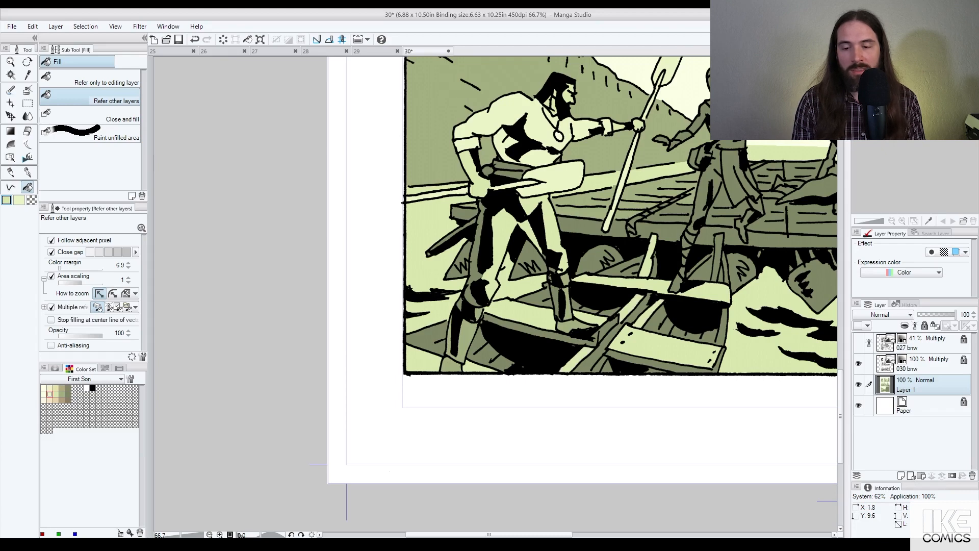
pyautogui.click(702, 267)
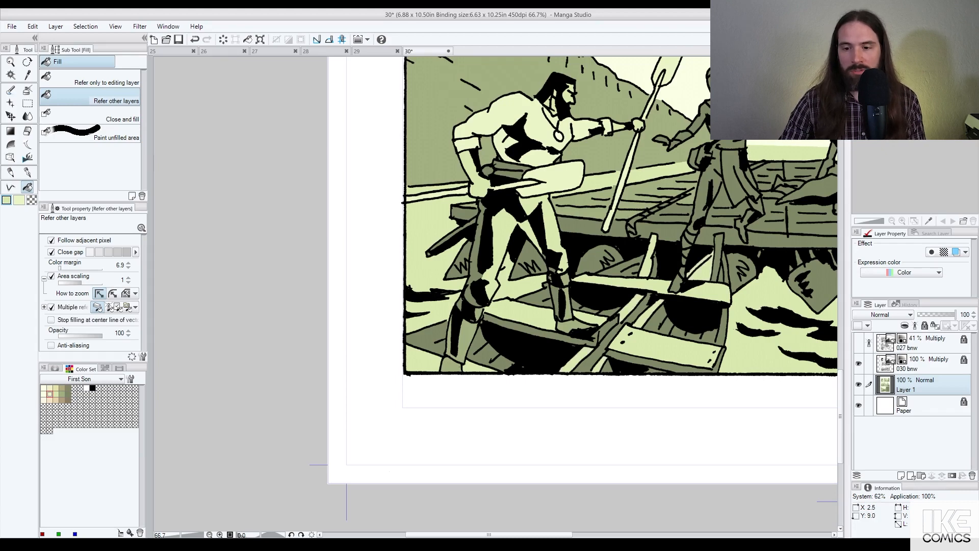
pyautogui.click(726, 270)
pyautogui.click(724, 327)
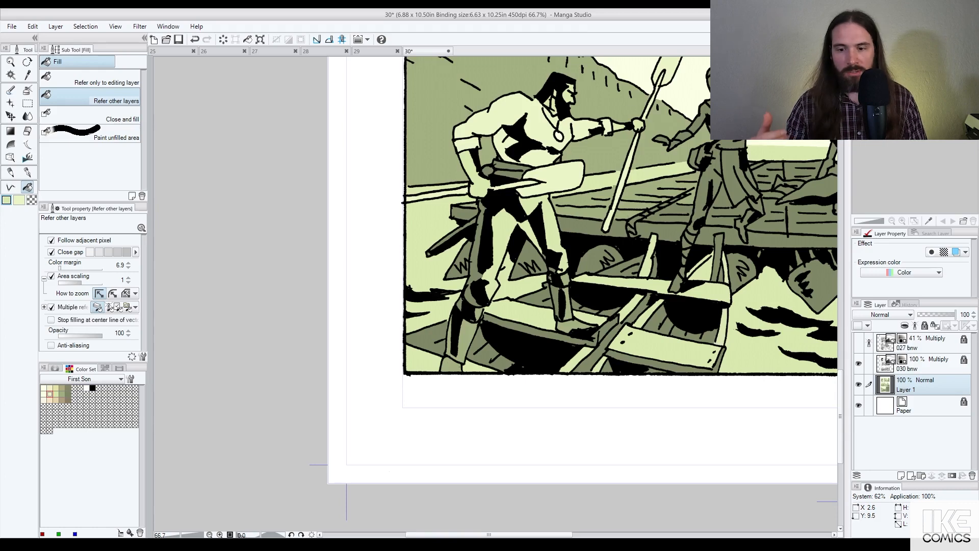
# Step: Return to the Fill tool and choose medium green from the Color Set
pyautogui.click(27, 172)
pyautogui.scroll(1, 627, 229)
pyautogui.scroll(3, 662, 265)
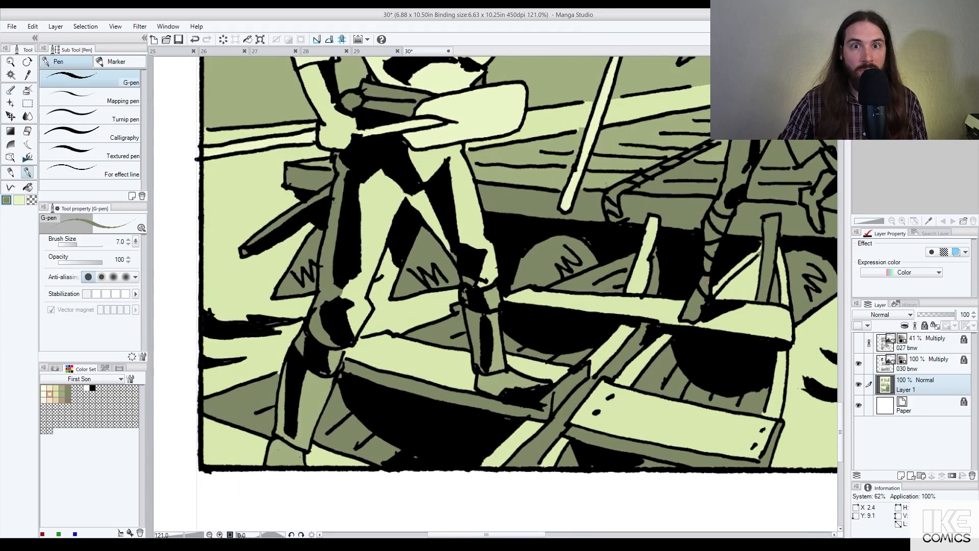
pyautogui.press('g')
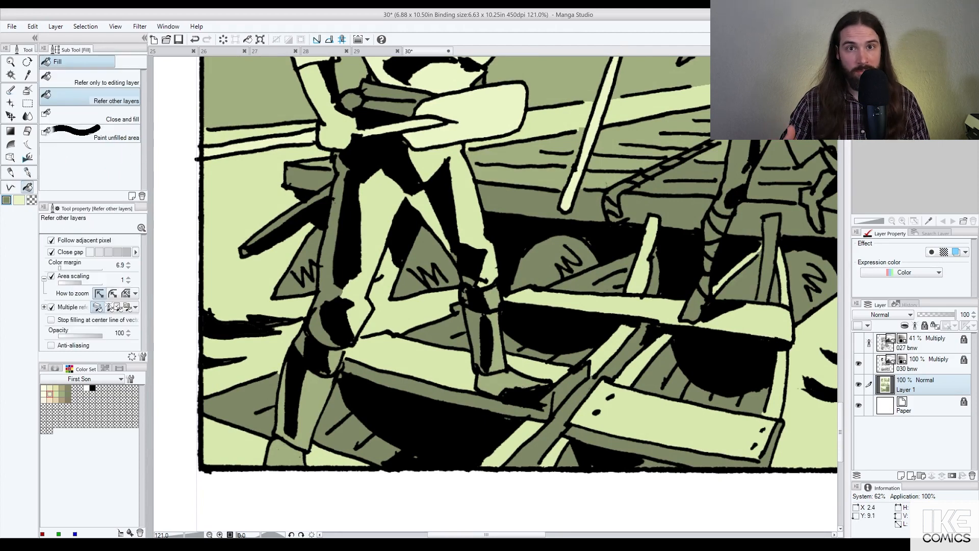
pyautogui.click(68, 394)
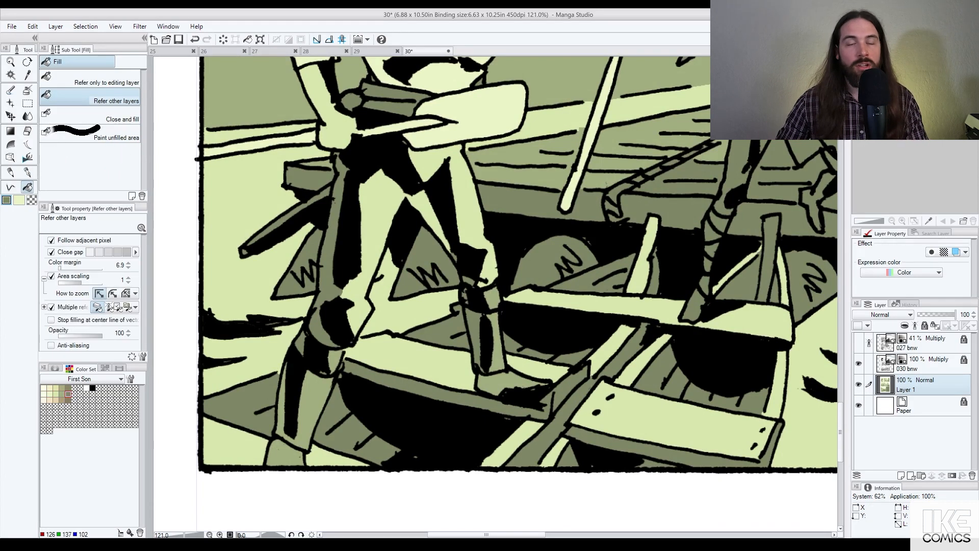
pyautogui.press('x')
pyautogui.click(61, 394)
pyautogui.scroll(-4, 580, 315)
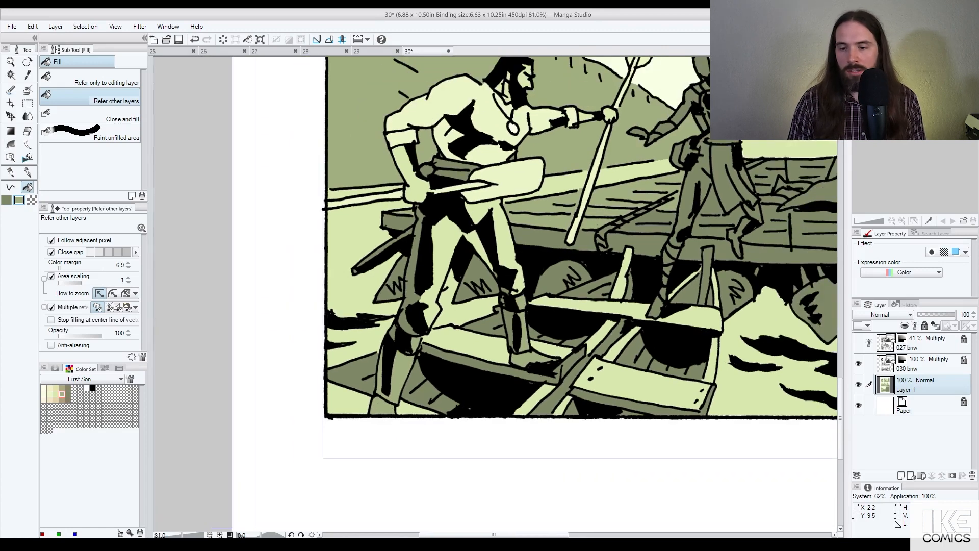
# Step: Fill the boat post and the triangles and sliver beside it lighter green
pyautogui.click(630, 351)
pyautogui.click(678, 373)
pyautogui.hotkey('ctrl', 'z')
pyautogui.hotkey('ctrl', 'z')
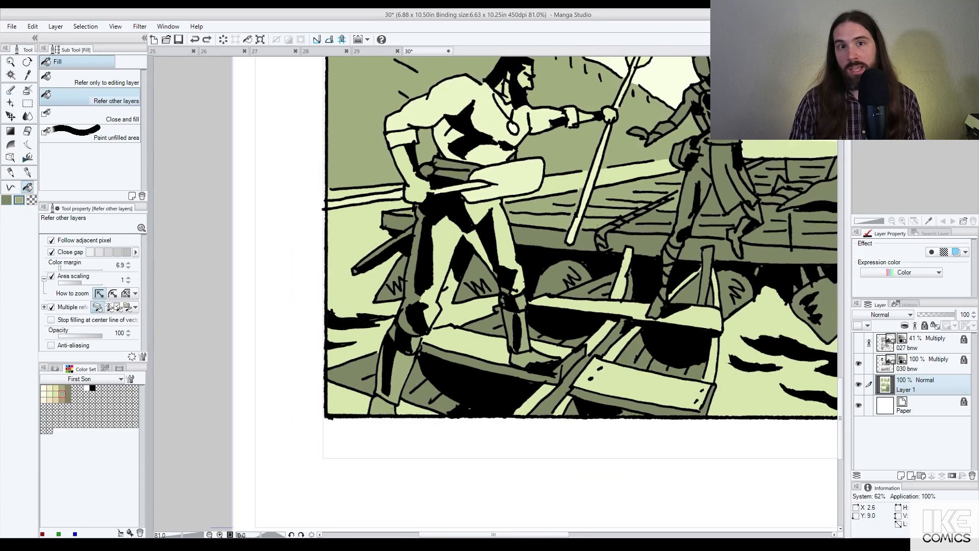
pyautogui.click(707, 272)
pyautogui.click(690, 291)
pyautogui.click(710, 297)
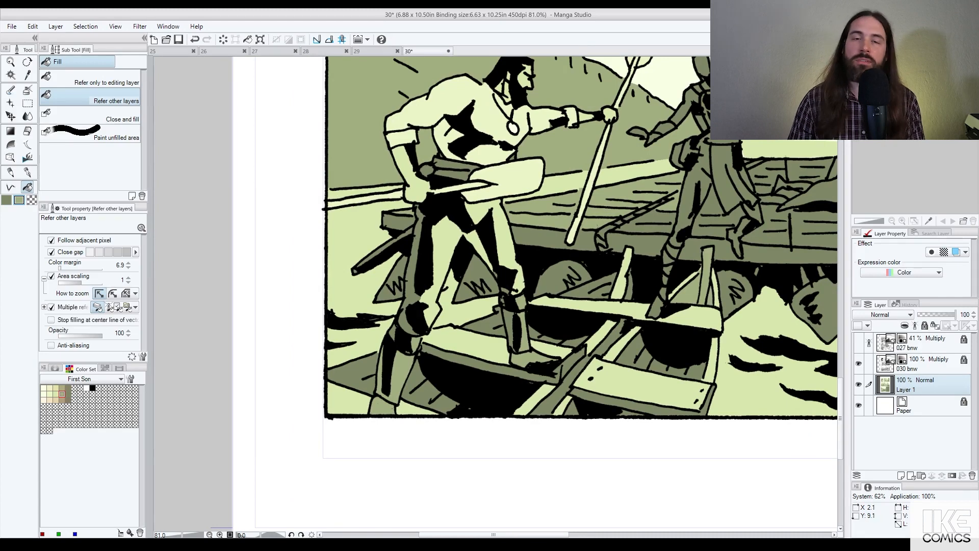
pyautogui.click(597, 292)
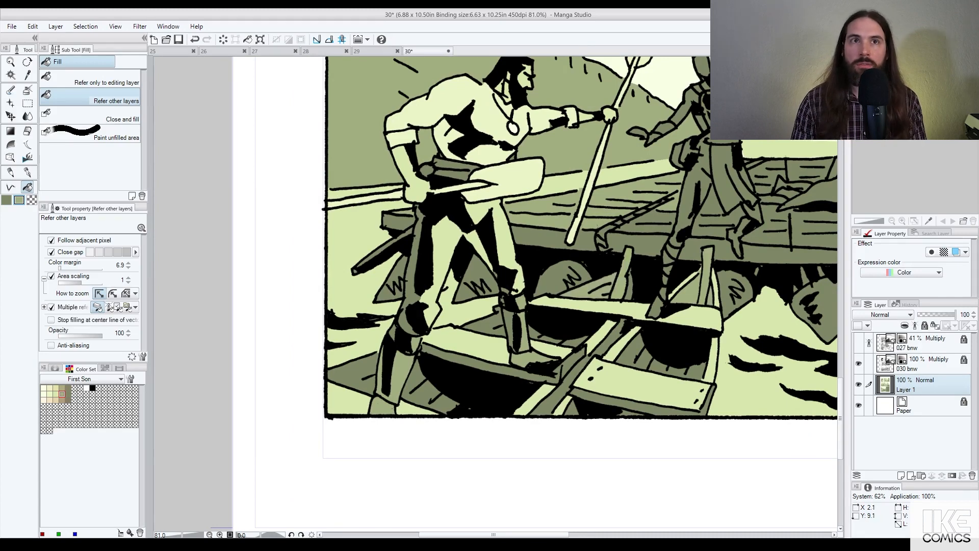
# Step: Fill the dark patch behind the plank and the lower-left triangle pale green
pyautogui.click(482, 324)
pyautogui.moveTo(398, 365); pyautogui.dragTo(486, 300)
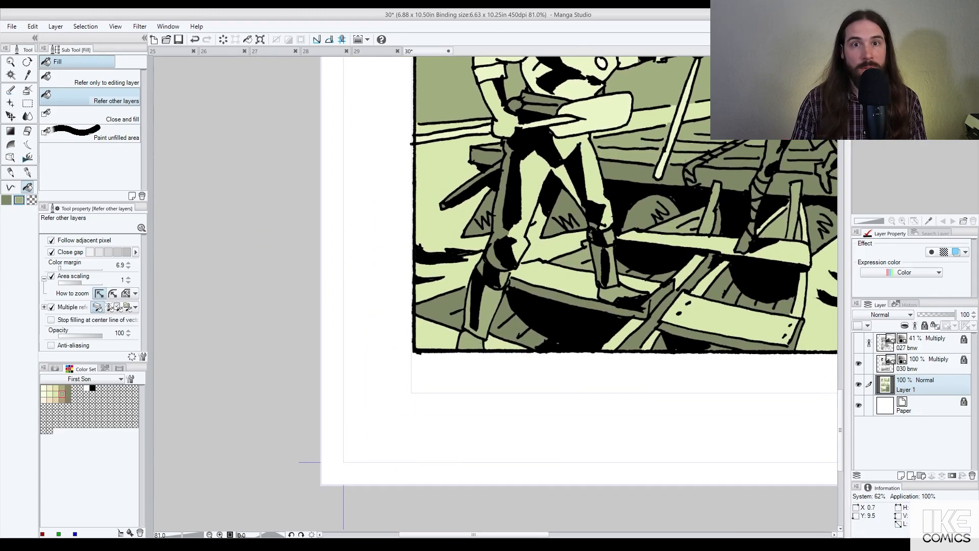
pyautogui.click(446, 308)
pyautogui.hotkey('ctrl', 'z')
pyautogui.hotkey('ctrl', 'z')
pyautogui.scroll(-4, 747, 267)
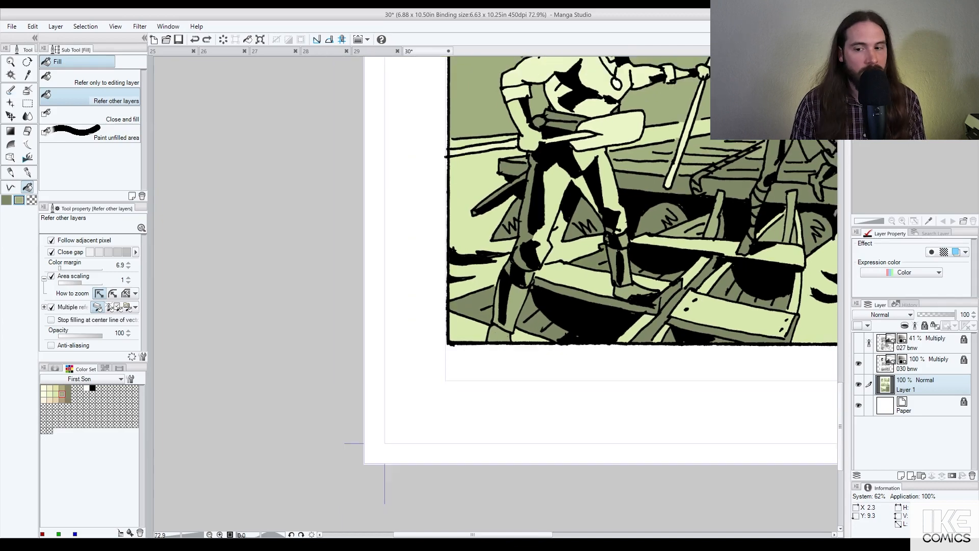
pyautogui.moveTo(720, 234); pyautogui.dragTo(607, 266)
pyautogui.hotkey('ctrl', 'y')
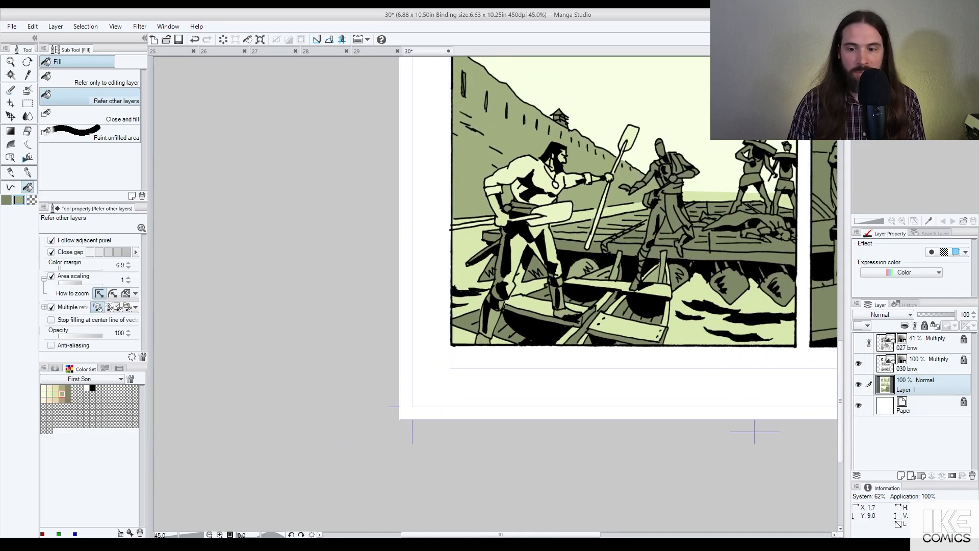
# Step: Fill the gaps by the rower's legs and both hanging baskets pale green
pyautogui.click(534, 267)
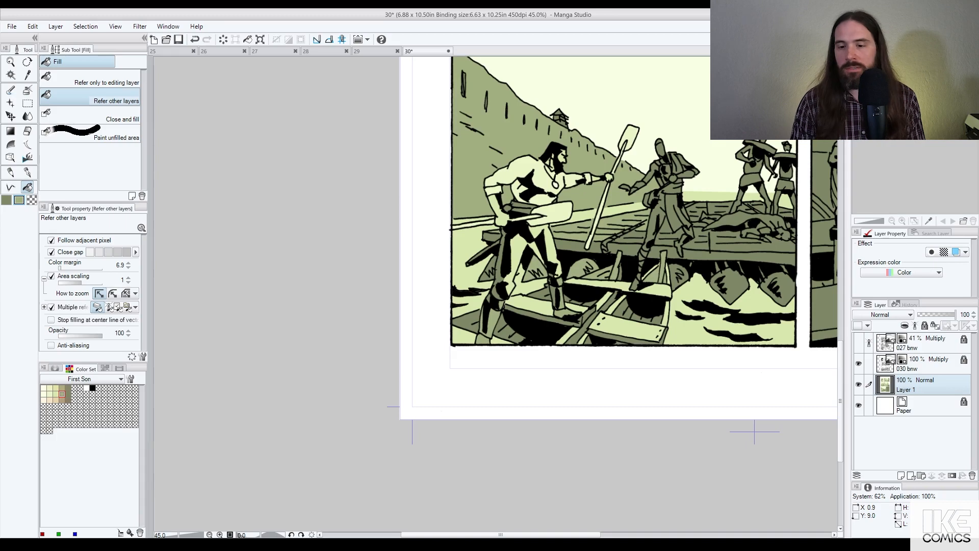
pyautogui.click(492, 265)
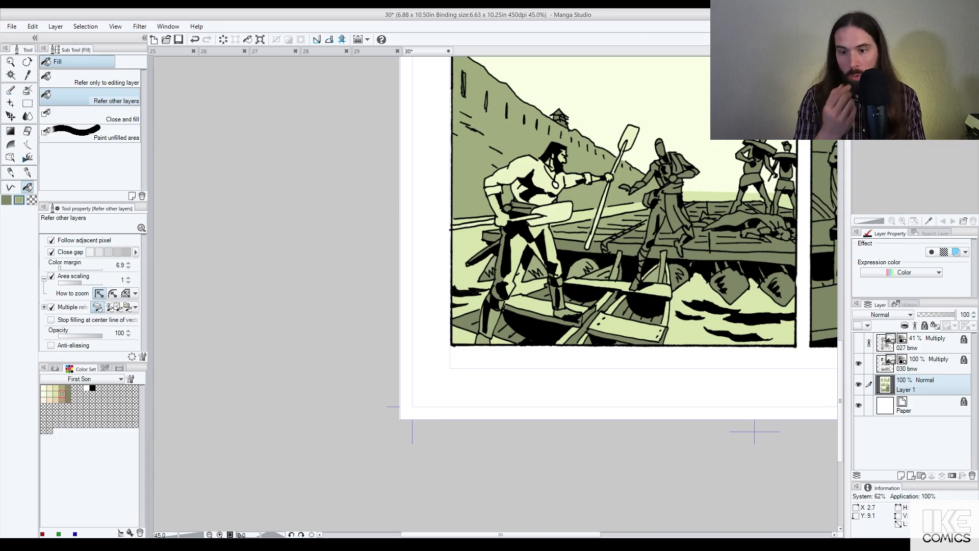
pyautogui.click(732, 285)
pyautogui.click(779, 287)
pyautogui.scroll(-3, 779, 288)
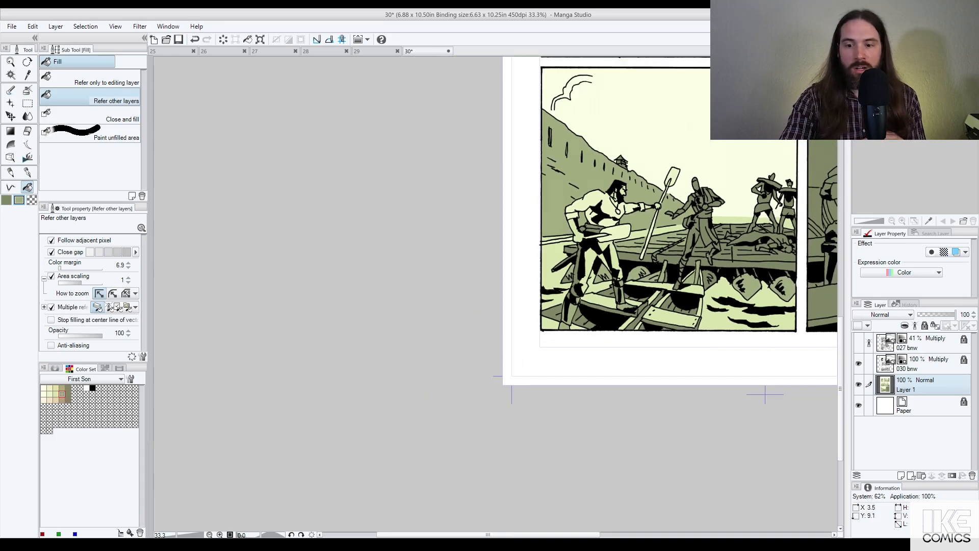
pyautogui.scroll(4, 771, 279)
pyautogui.scroll(1, 748, 263)
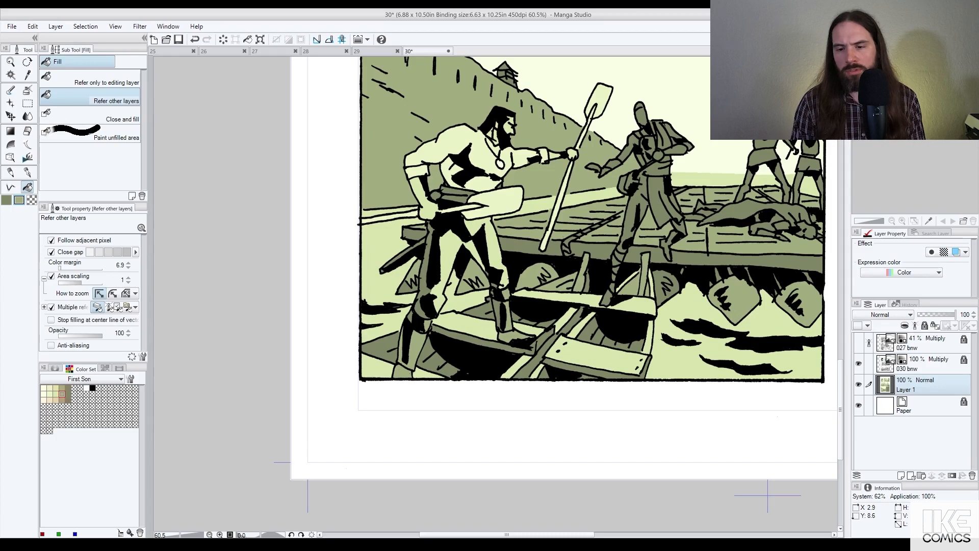
# Step: Fill the small areas beside the figure's coat light green
pyautogui.scroll(5, 674, 183)
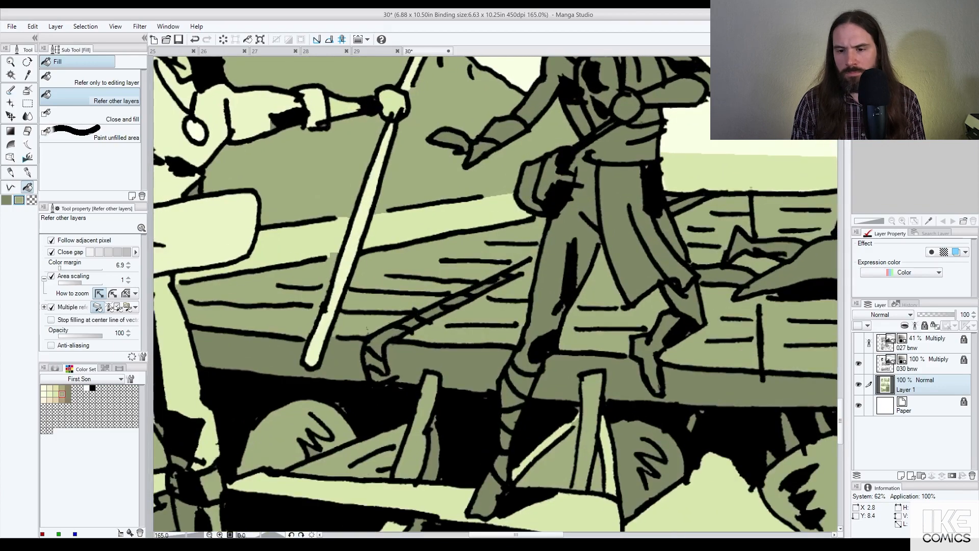
pyautogui.click(671, 199)
pyautogui.keyDown('alt'); pyautogui.click(675, 178); pyautogui.keyUp('alt')
pyautogui.click(674, 179)
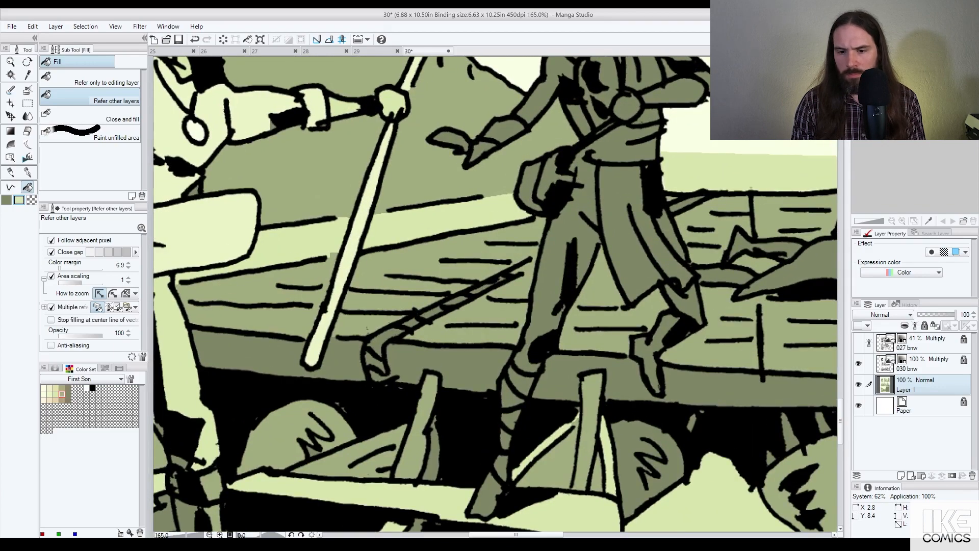
pyautogui.click(684, 204)
# Step: Fill every segment of the long hooked pole light green
pyautogui.click(379, 341)
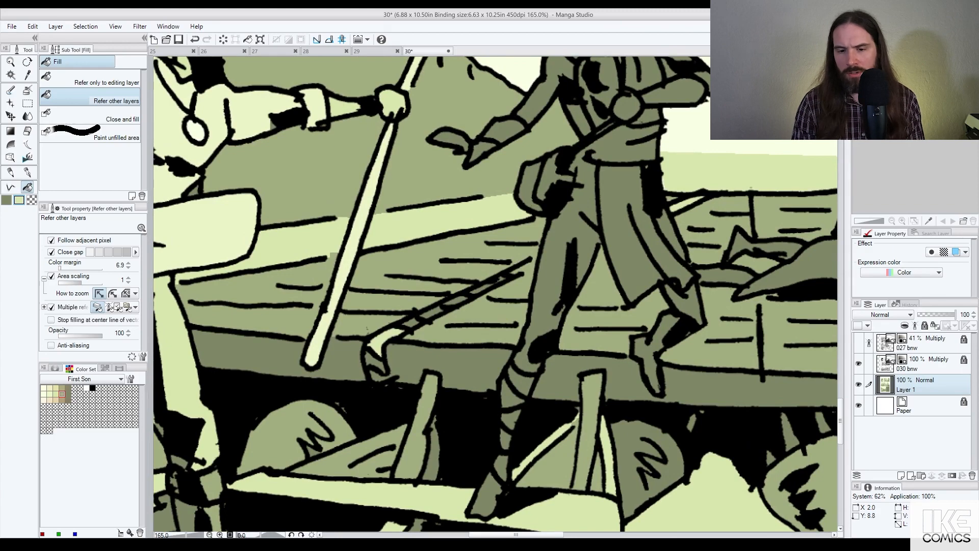
pyautogui.click(410, 323)
pyautogui.click(431, 312)
pyautogui.click(455, 301)
pyautogui.click(481, 289)
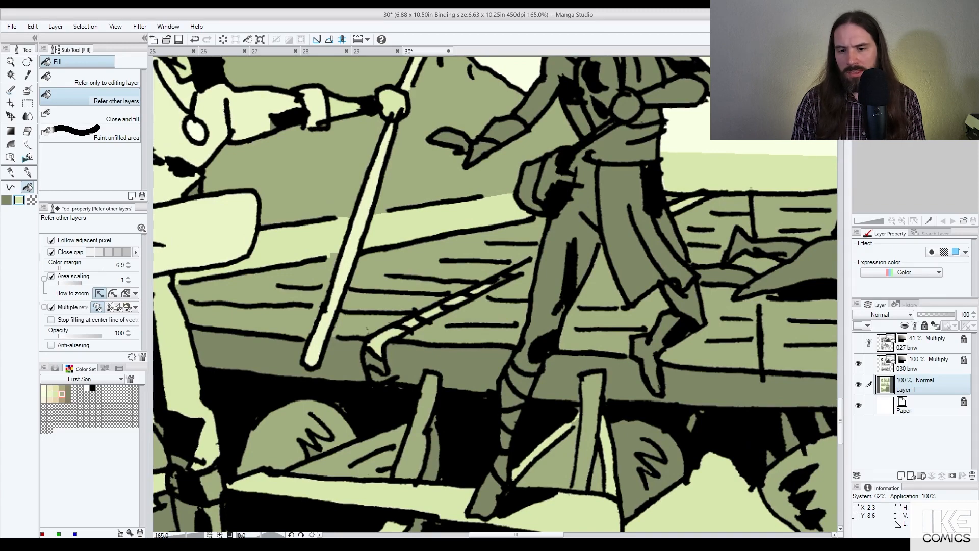
pyautogui.click(502, 278)
pyautogui.click(373, 360)
pyautogui.click(380, 376)
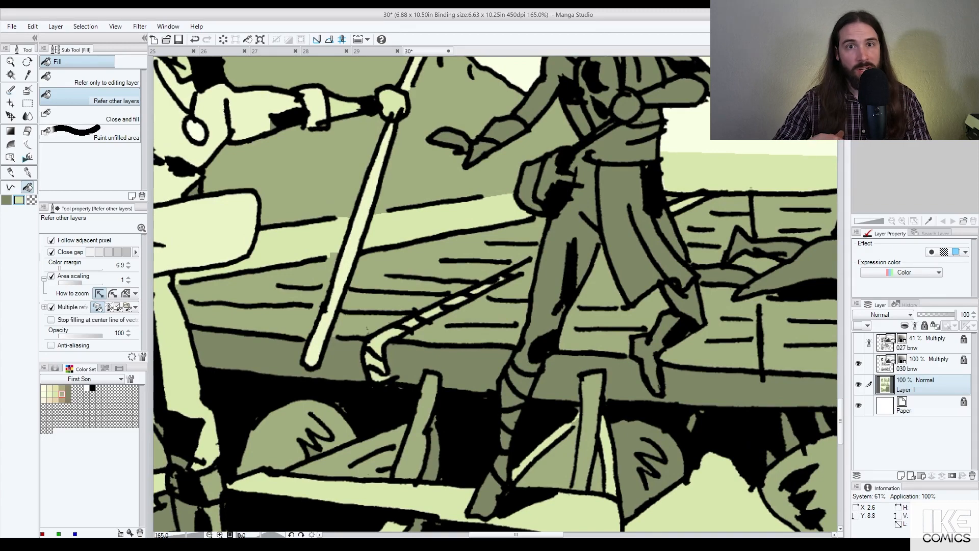
# Step: Fill the background figures' torsos, skirt, bent arm and shorts light green
pyautogui.scroll(-7, 617, 347)
pyautogui.moveTo(678, 321); pyautogui.dragTo(595, 329)
pyautogui.scroll(3, 587, 326)
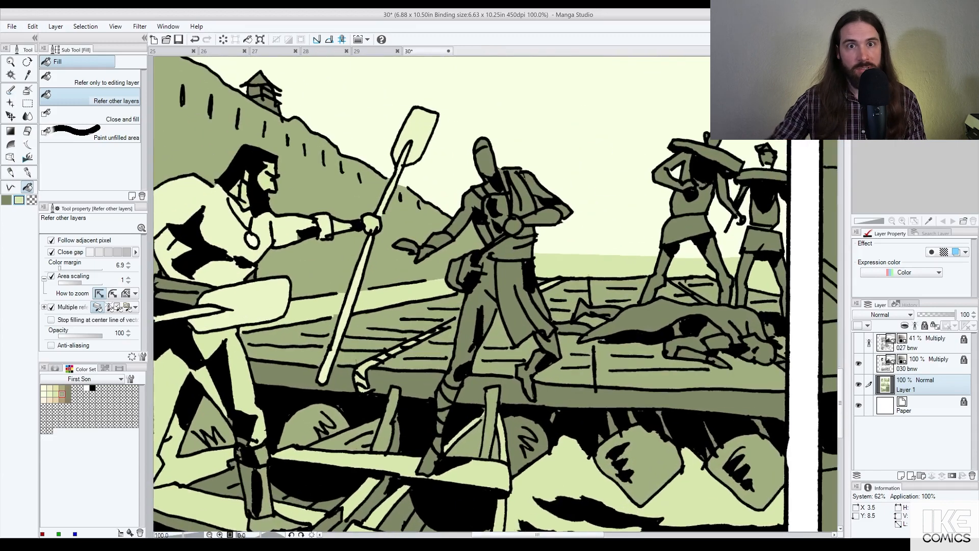
pyautogui.scroll(1, 691, 300)
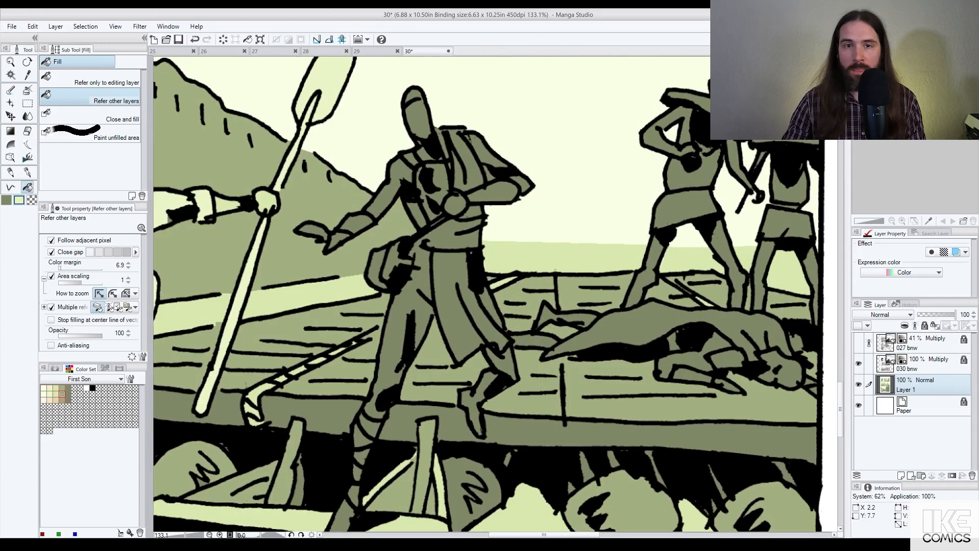
pyautogui.click(686, 168)
pyautogui.click(681, 212)
pyautogui.click(672, 133)
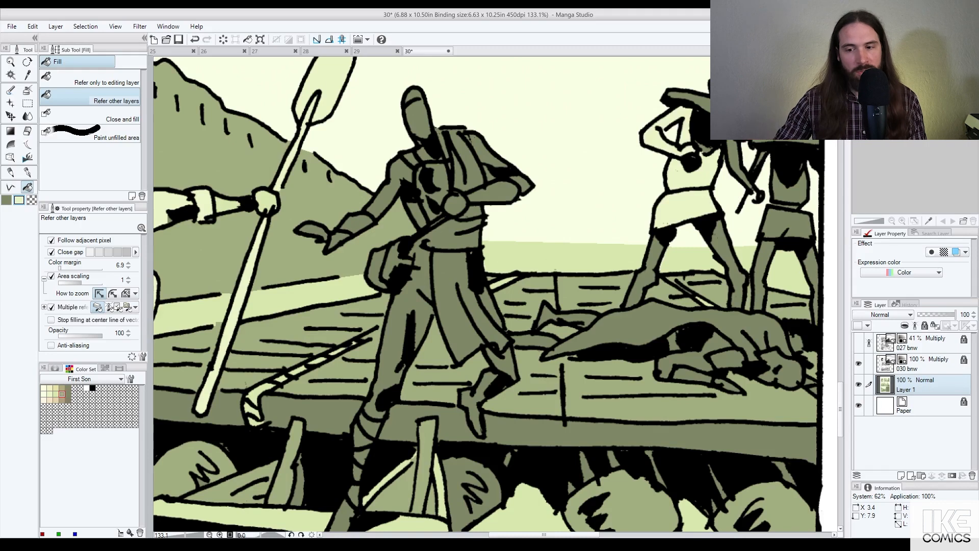
pyautogui.click(790, 195)
pyautogui.click(789, 223)
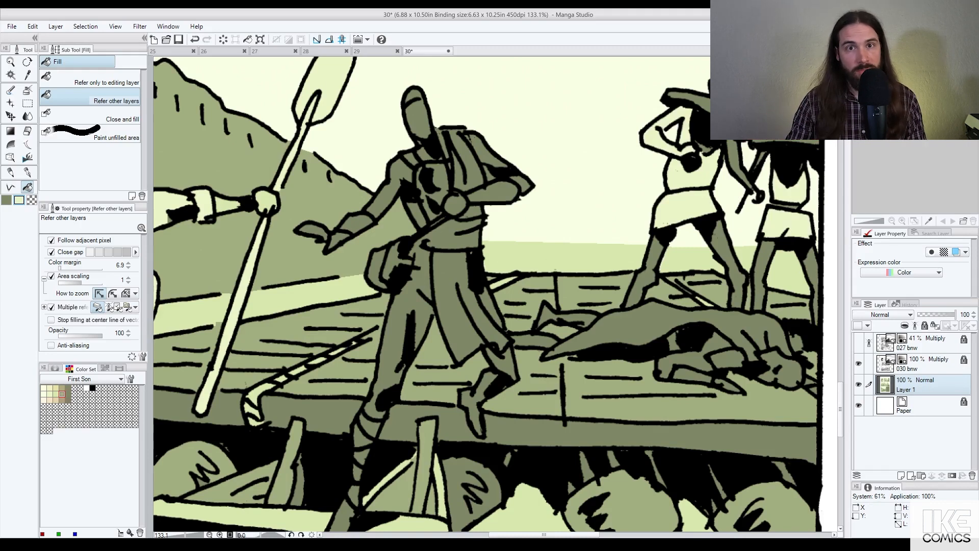
# Step: Paint a dark green shadow on the upper arm and fill the hat brim pale green
pyautogui.press('p')
pyautogui.keyDown('alt'); pyautogui.click(686, 99); pyautogui.keyUp('alt')
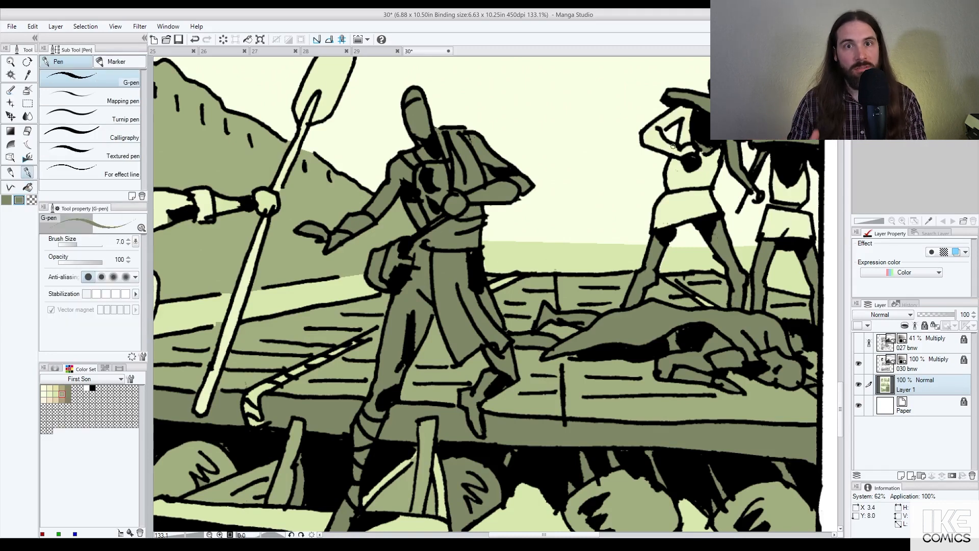
pyautogui.moveTo(693, 109); pyautogui.dragTo(679, 121)
pyautogui.press('g')
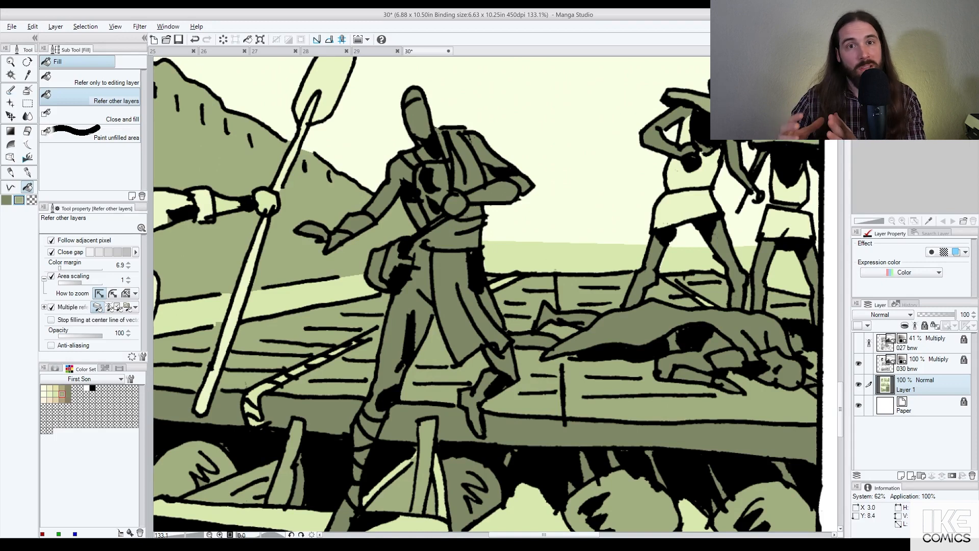
pyautogui.keyDown('alt'); pyautogui.click(535, 256); pyautogui.keyUp('alt')
pyautogui.click(694, 99)
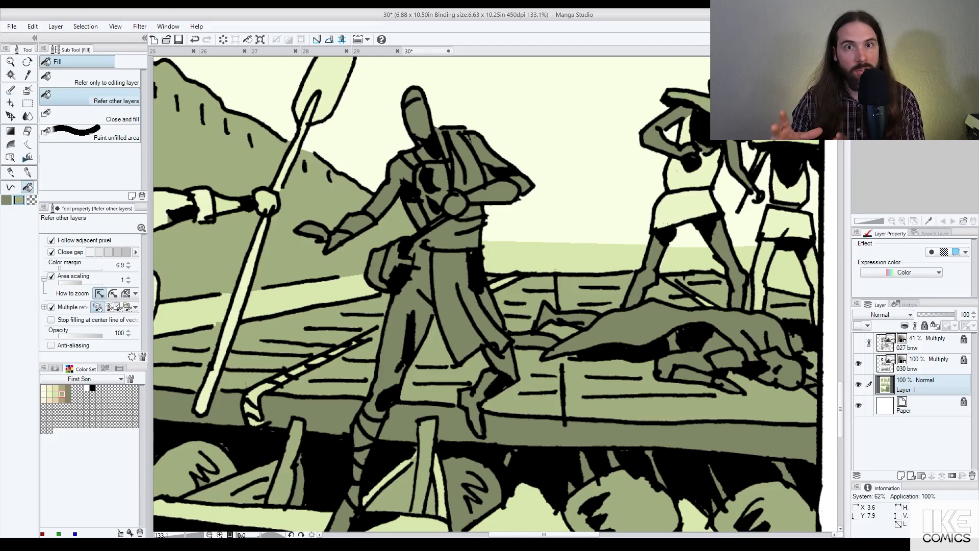
# Step: Fill the lying figure's head and forearm pale green
pyautogui.scroll(-6, 763, 163)
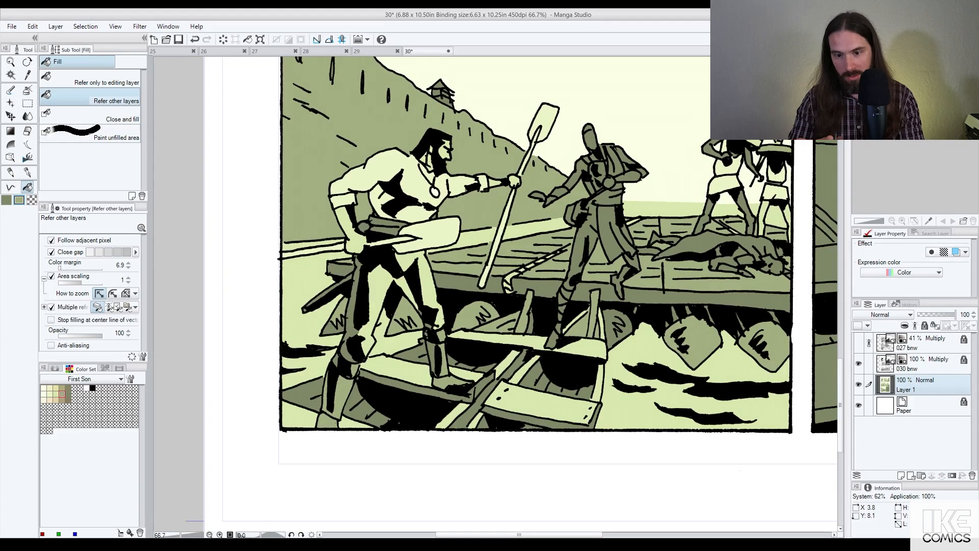
pyautogui.scroll(6, 727, 196)
pyautogui.scroll(-7, 734, 209)
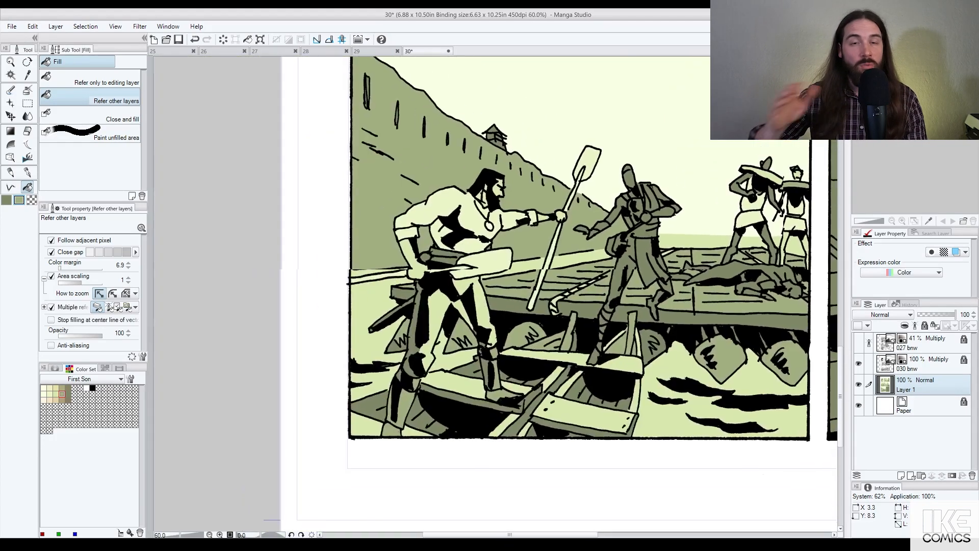
pyautogui.scroll(4, 734, 255)
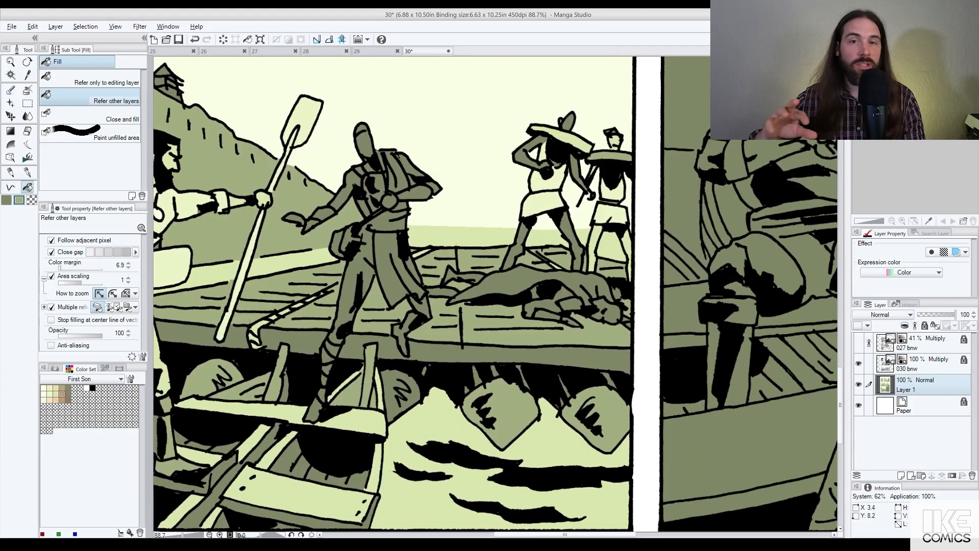
pyautogui.keyDown('alt'); pyautogui.click(546, 204); pyautogui.keyUp('alt')
pyautogui.click(607, 310)
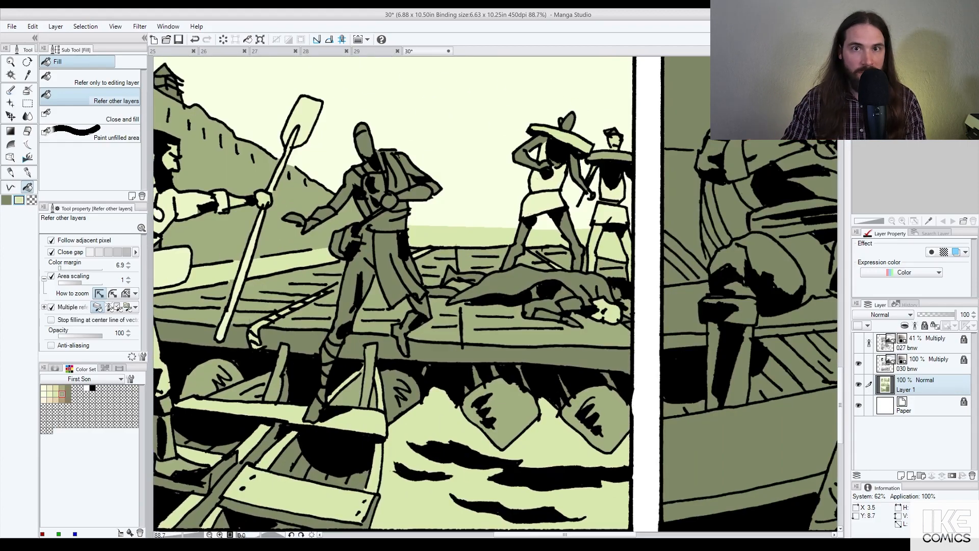
pyautogui.click(570, 305)
pyautogui.click(547, 315)
pyautogui.hotkey('ctrl', 'z')
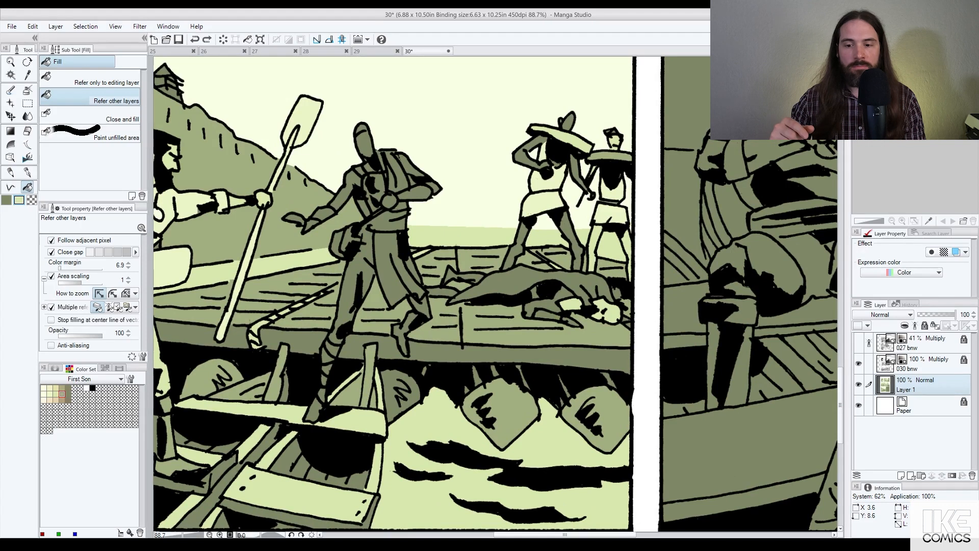
# Step: Fill the small deck areas pale green, keeping the lying figure's cloak dark
pyautogui.click(443, 292)
pyautogui.click(462, 276)
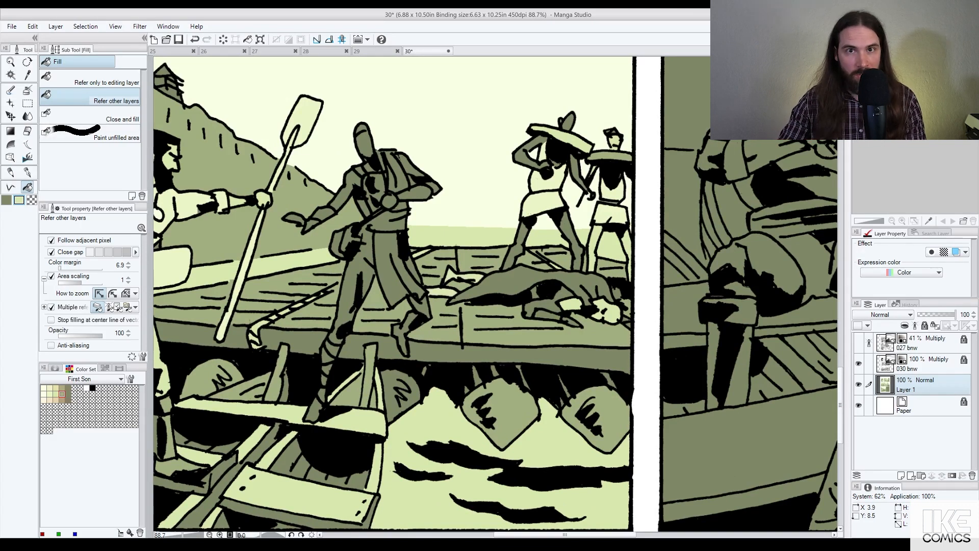
pyautogui.click(503, 284)
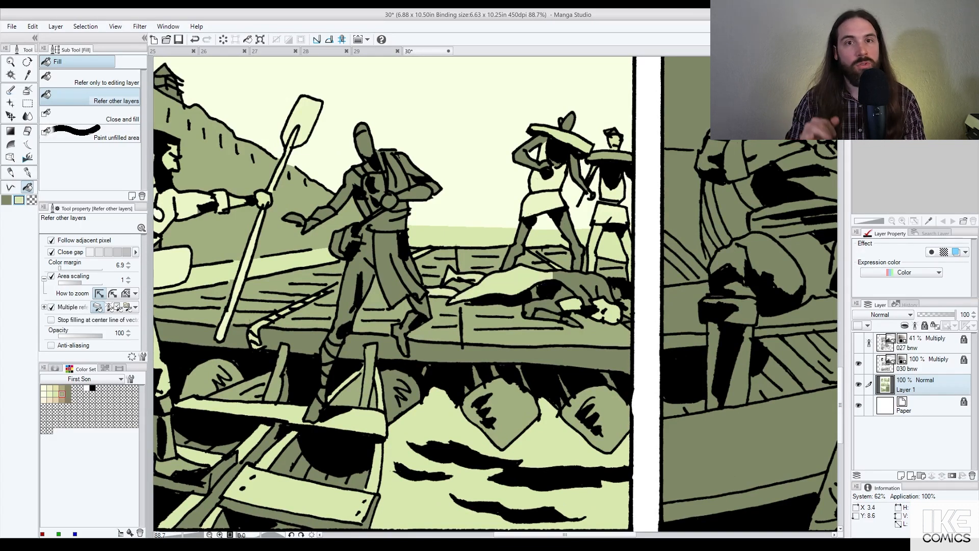
pyautogui.hotkey('ctrl', 'z')
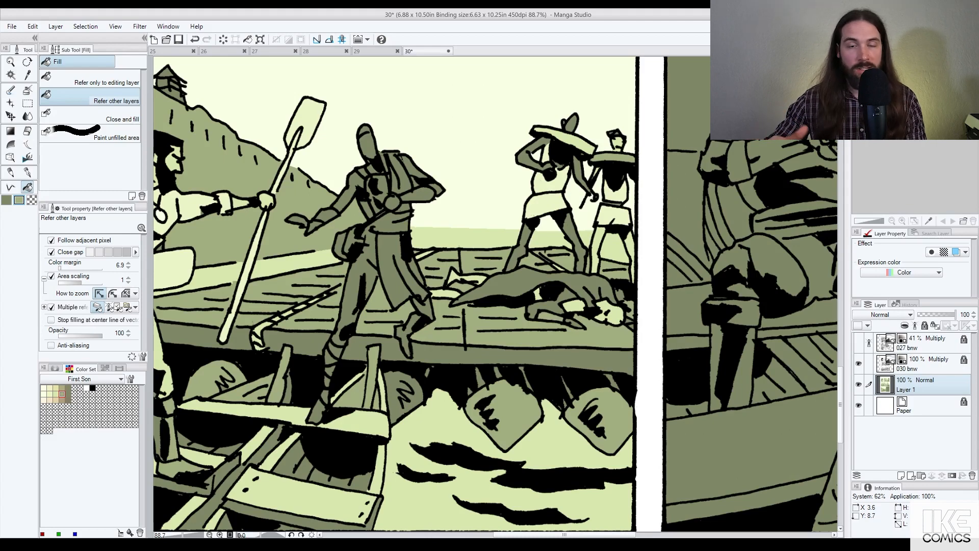
# Step: Fill the central figure's lower torso, chest strip and shoulder gaps pale green
pyautogui.scroll(-3, 584, 305)
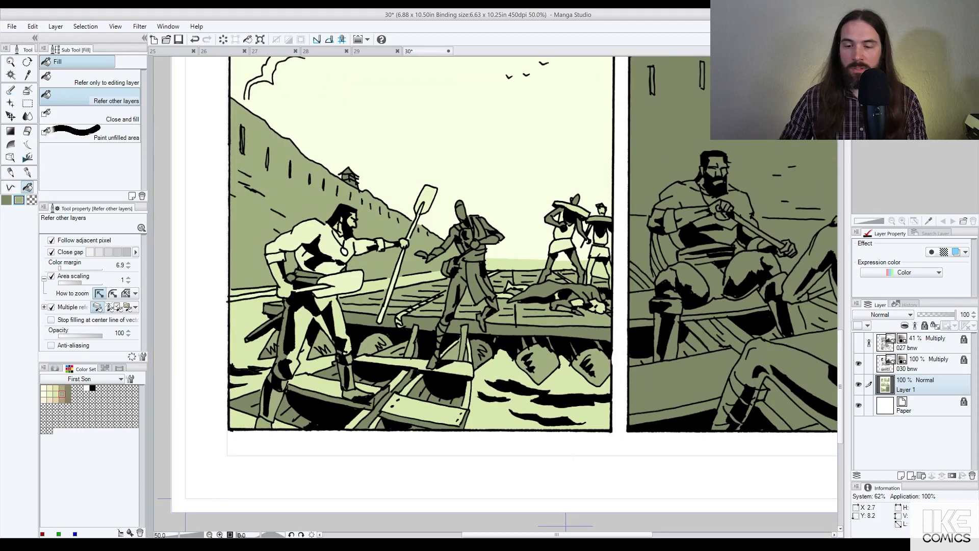
pyautogui.scroll(1, 471, 245)
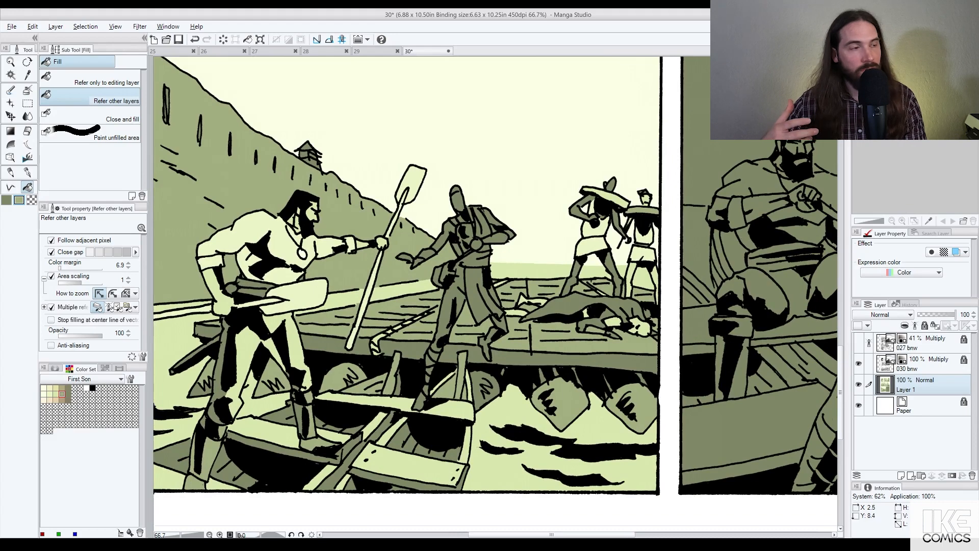
pyautogui.click(478, 260)
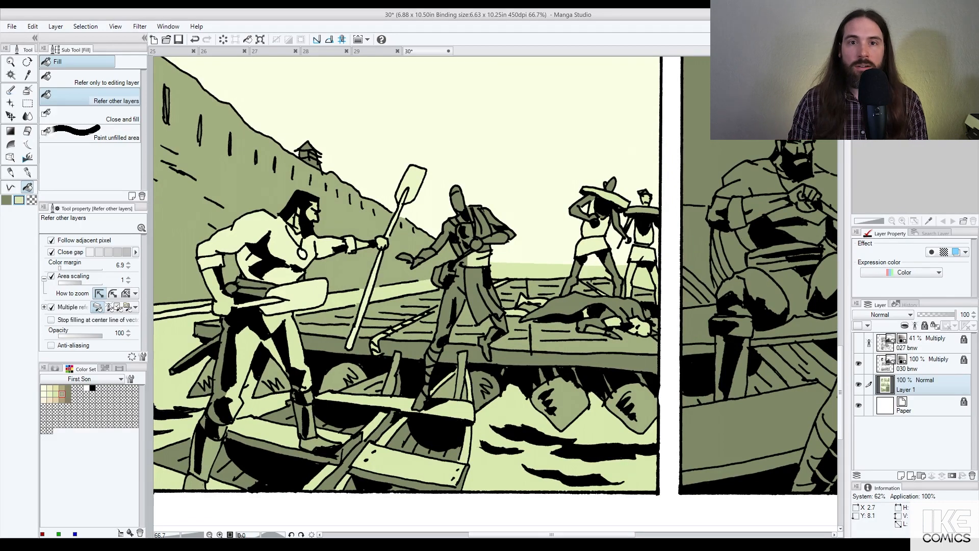
pyautogui.click(482, 226)
pyautogui.click(478, 210)
pyautogui.click(469, 213)
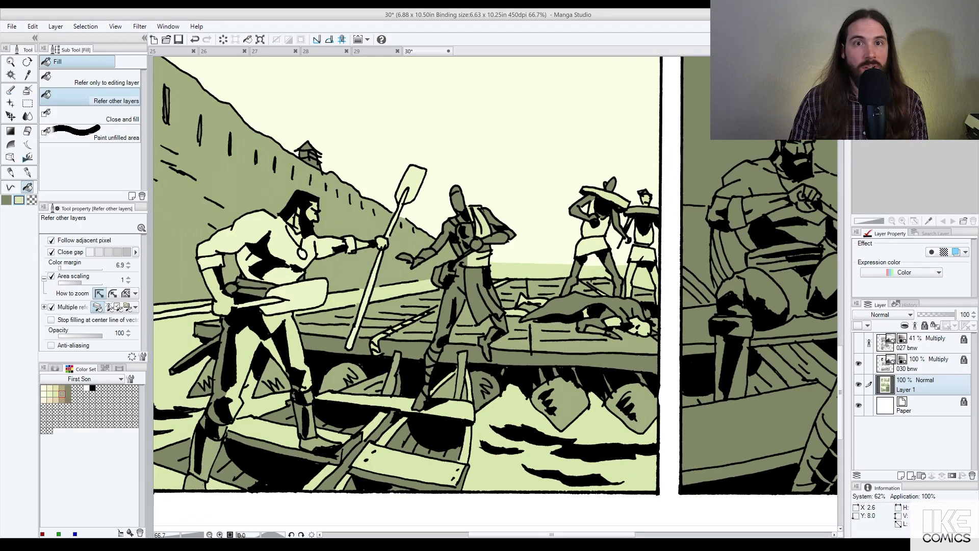
# Step: Fill his remaining clothing, hanging cloth, forearm and upper arm pale green, then zoom out
pyautogui.click(485, 249)
pyautogui.click(463, 261)
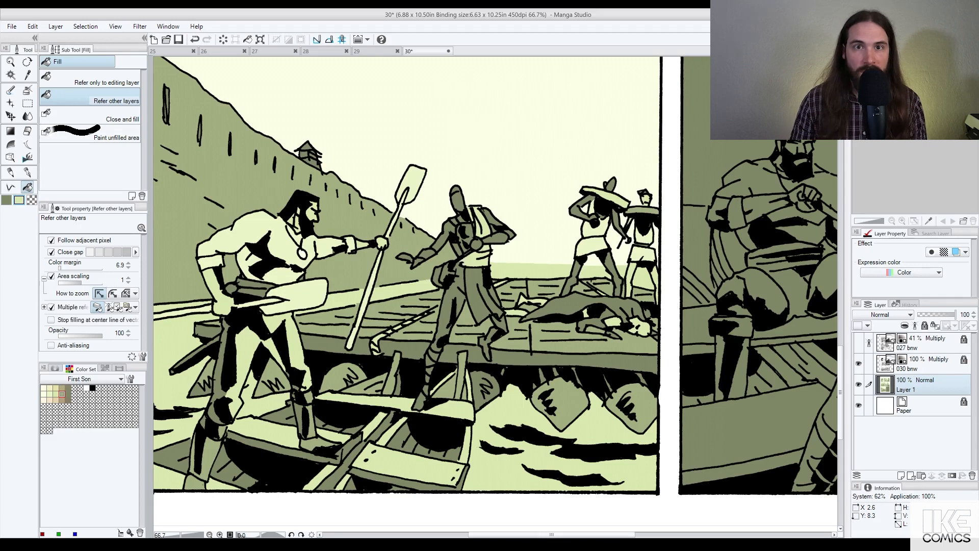
pyautogui.click(478, 291)
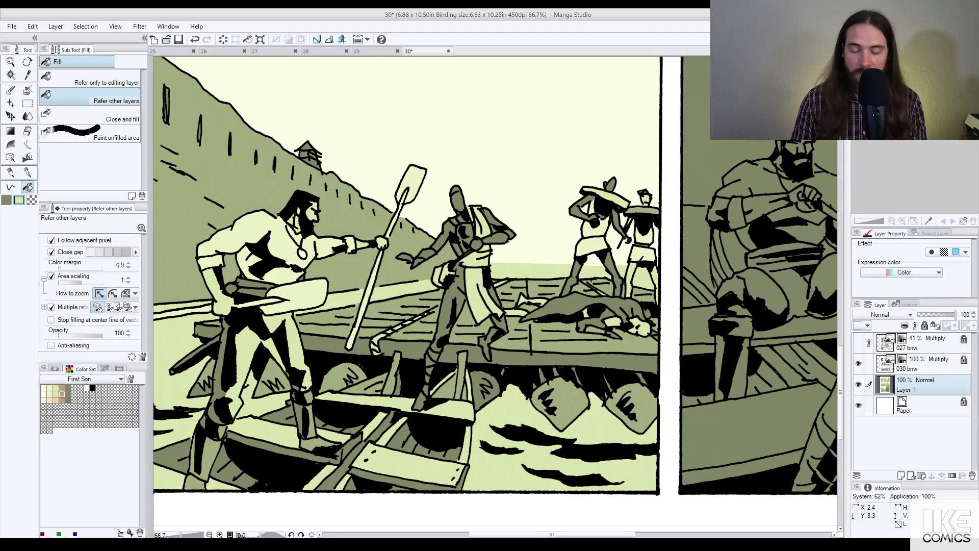
pyautogui.click(427, 254)
pyautogui.click(496, 238)
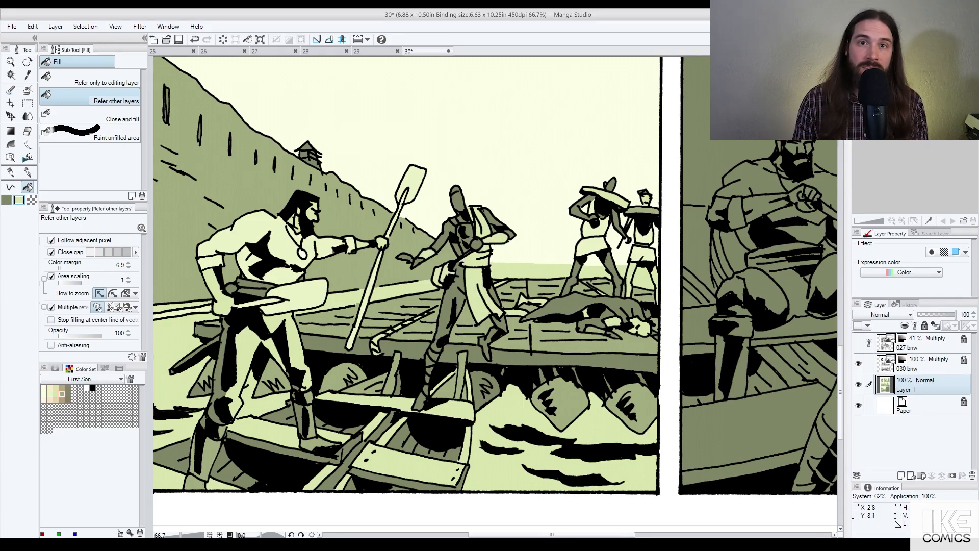
pyautogui.scroll(1, 459, 338)
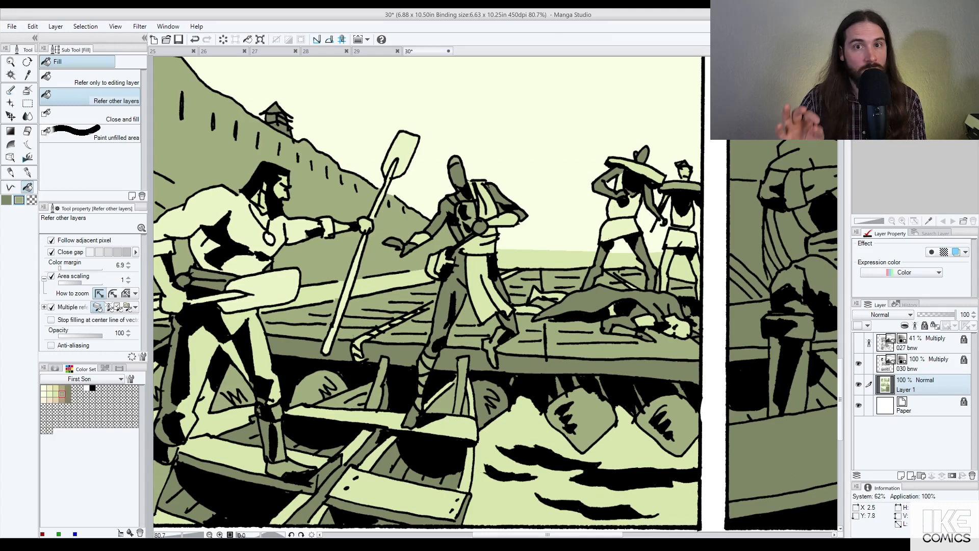
pyautogui.scroll(-2, 510, 217)
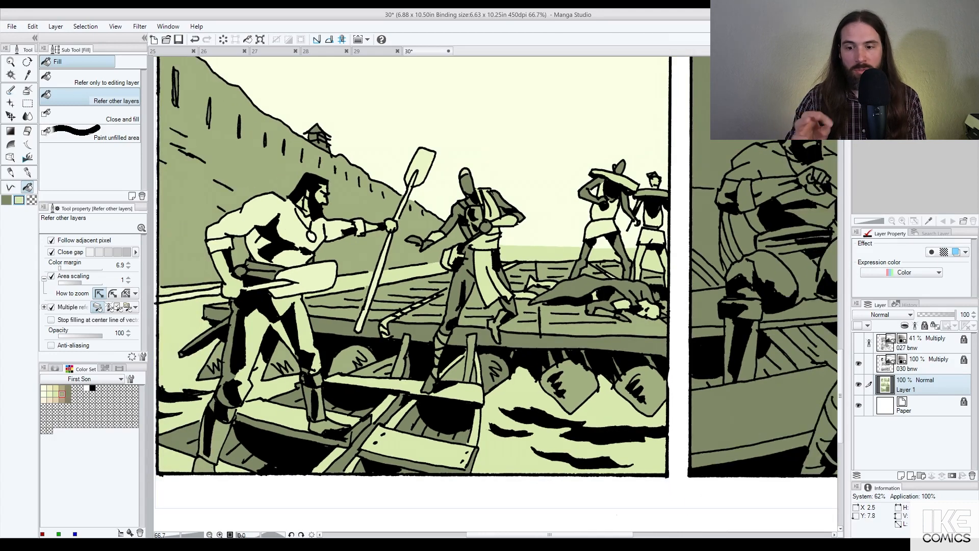
pyautogui.scroll(-2, 545, 226)
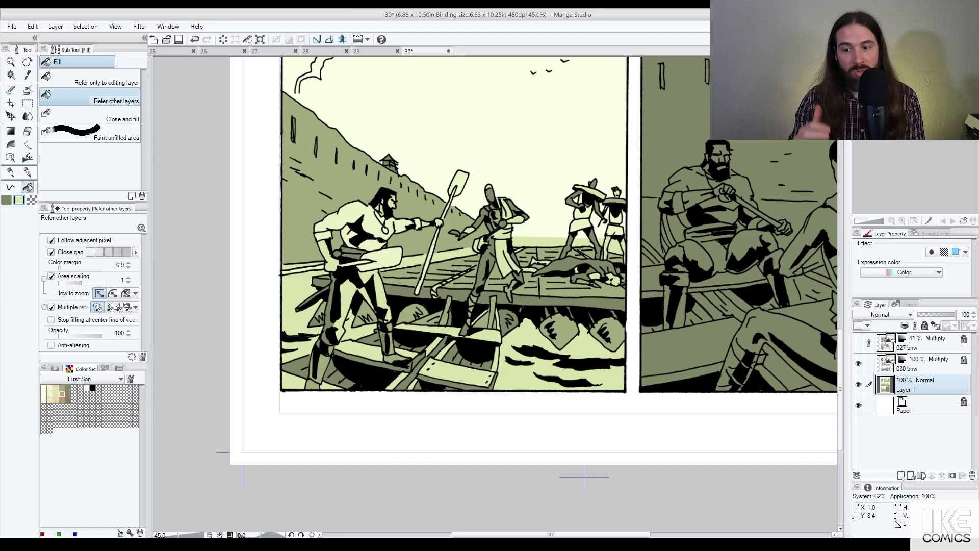
# Step: Redo the wrongly filled small spot with the lighter green
pyautogui.hotkey('ctrl', 'z')
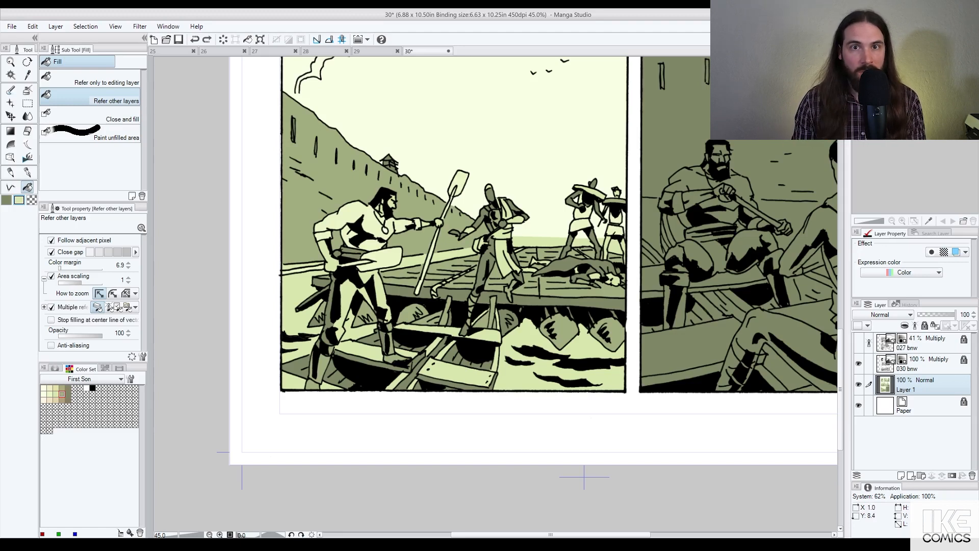
pyautogui.click(337, 254)
pyautogui.scroll(-1, 494, 248)
pyautogui.moveTo(630, 220); pyautogui.dragTo(541, 227)
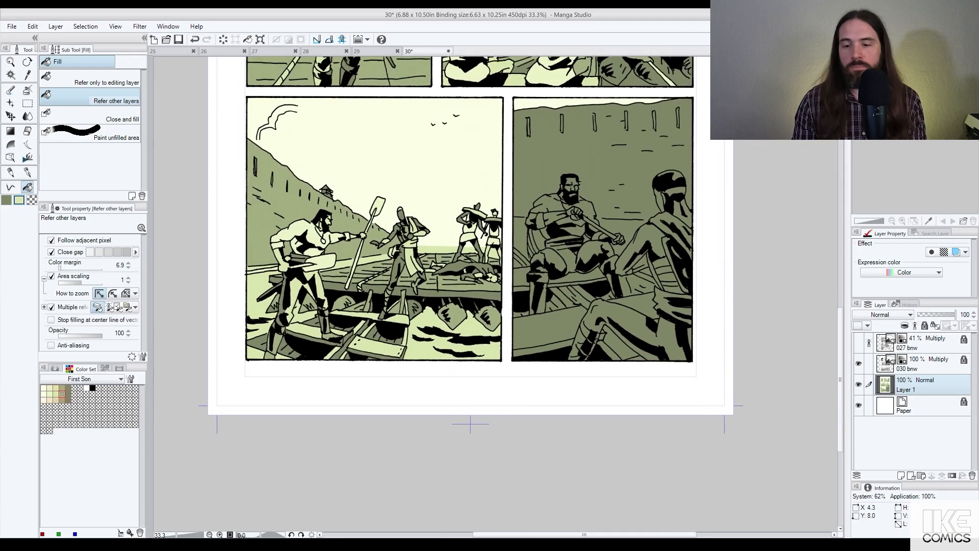
pyautogui.scroll(1, 555, 232)
pyautogui.scroll(-3, 368, 243)
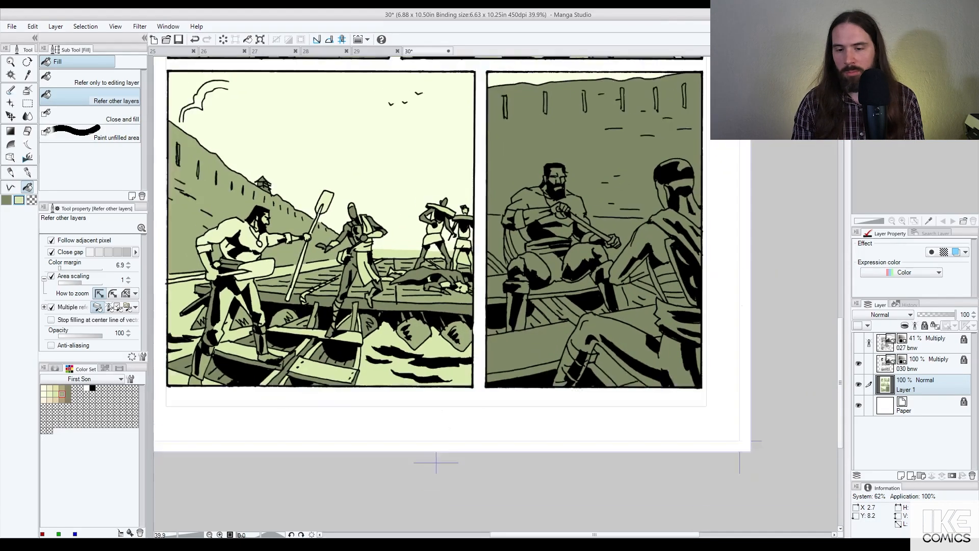
pyautogui.moveTo(444, 211); pyautogui.dragTo(449, 290)
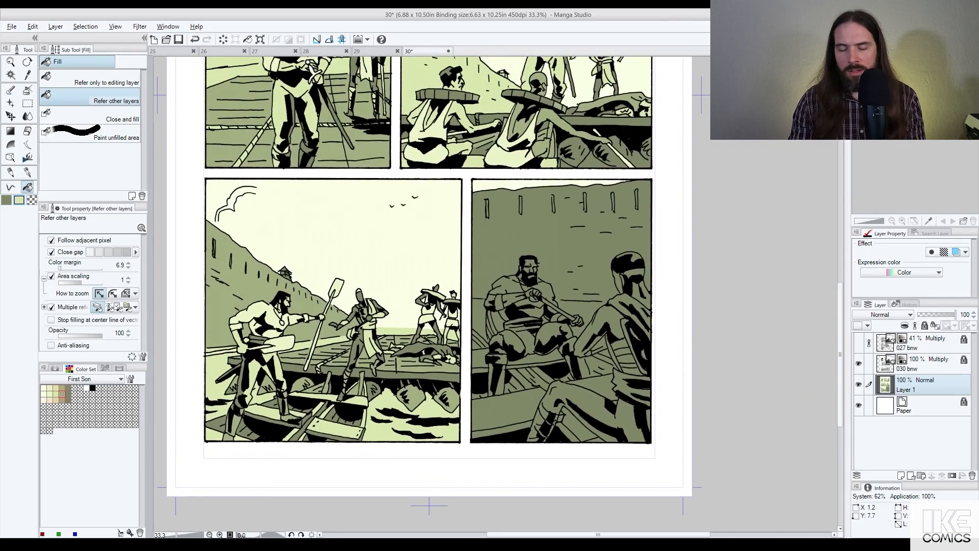
# Step: Fill the fort wall and the water on both sides of the seated man pale green
pyautogui.click(550, 251)
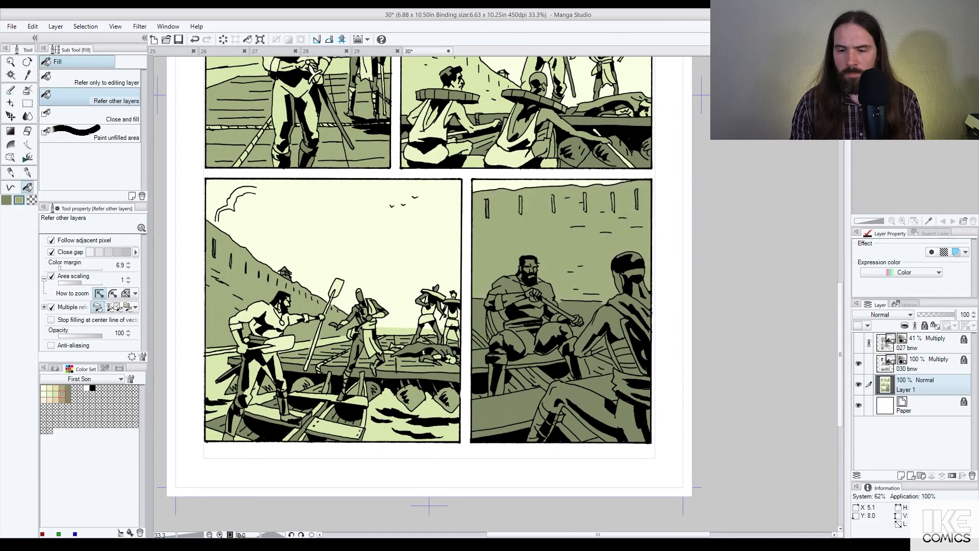
pyautogui.rightClick(220, 359)
pyautogui.click(478, 312)
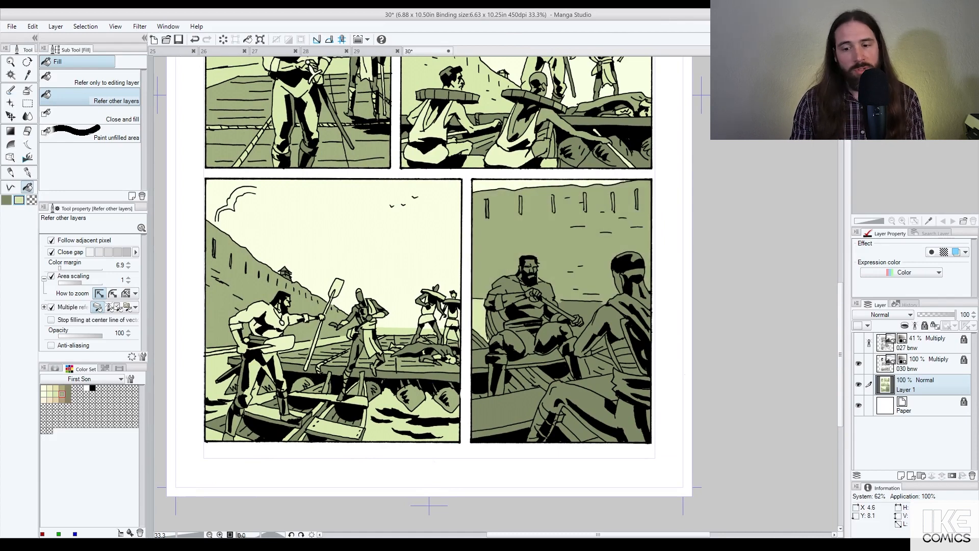
pyautogui.click(590, 310)
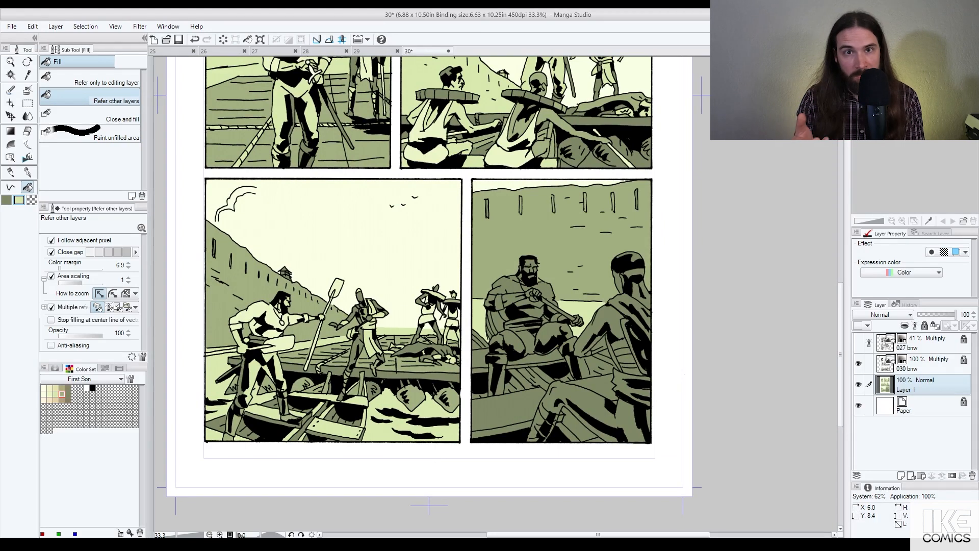
pyautogui.scroll(2, 633, 322)
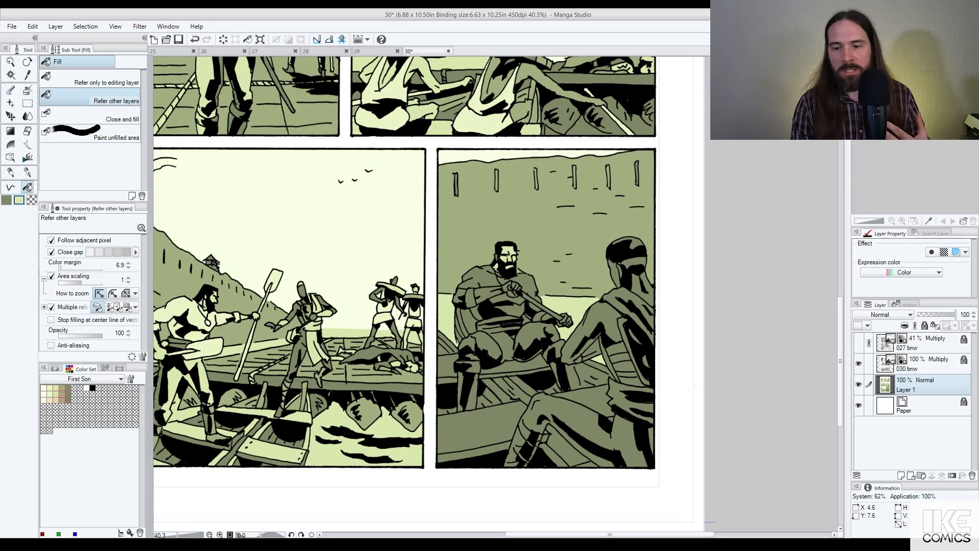
# Step: Flat the seated man's forearm, hand, fingers, knees, thigh and leg areas pale green
pyautogui.click(487, 296)
pyautogui.click(509, 292)
pyautogui.click(515, 286)
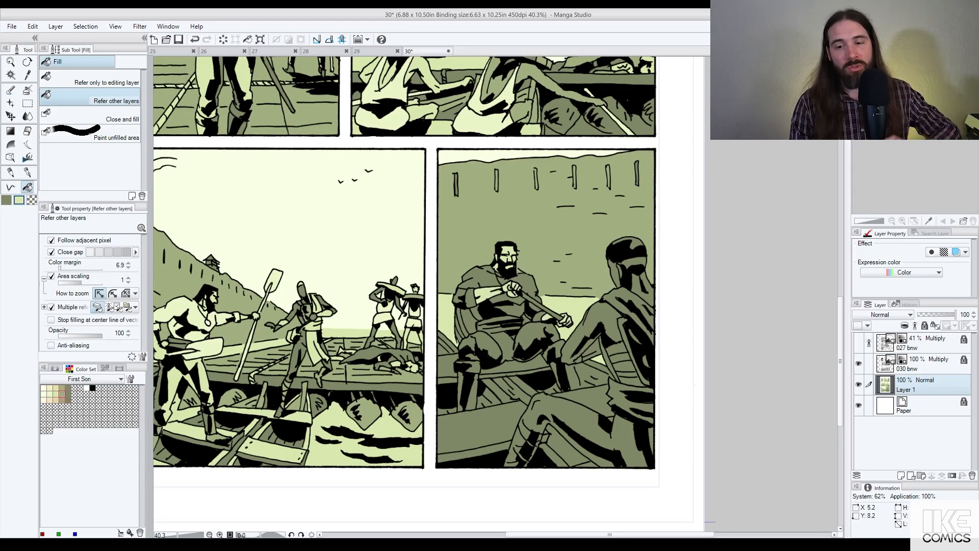
pyautogui.click(527, 319)
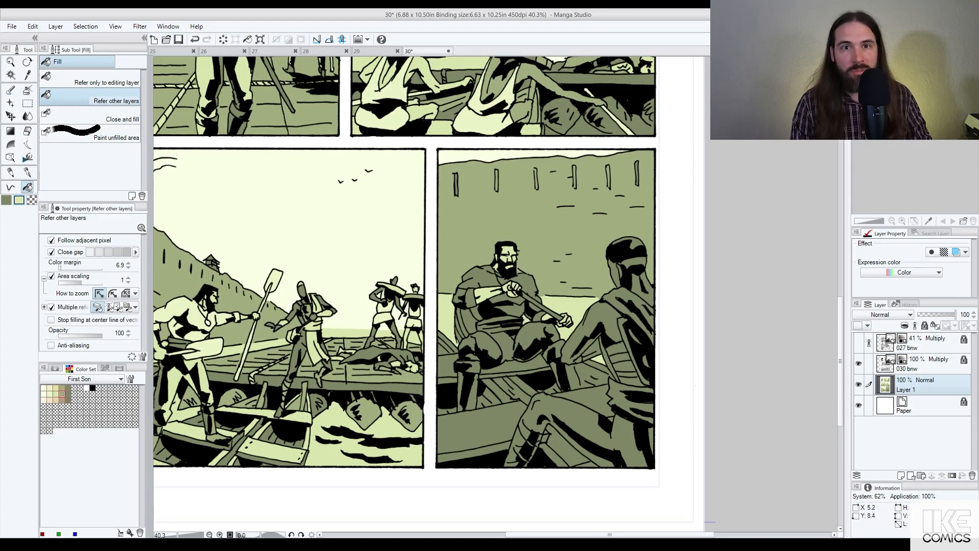
pyautogui.click(470, 341)
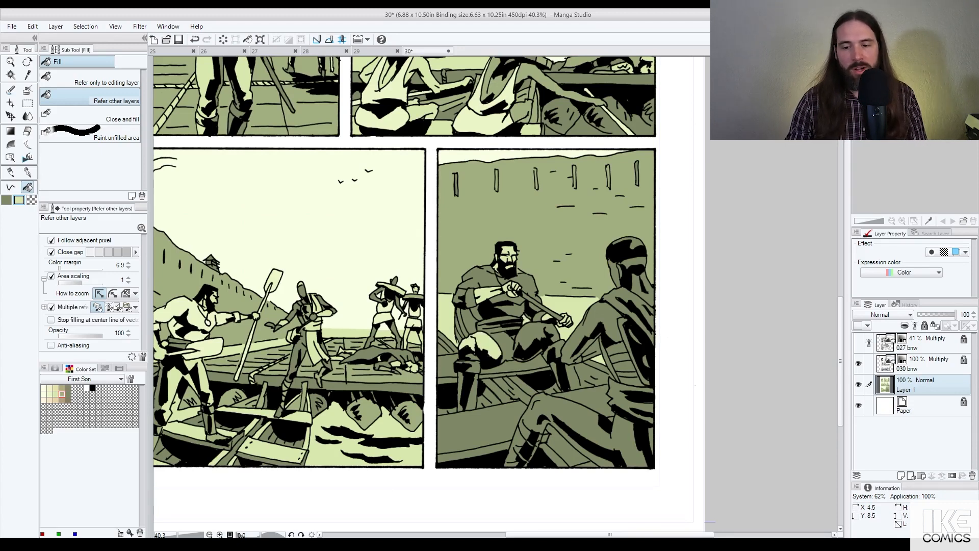
pyautogui.click(470, 363)
pyautogui.click(505, 347)
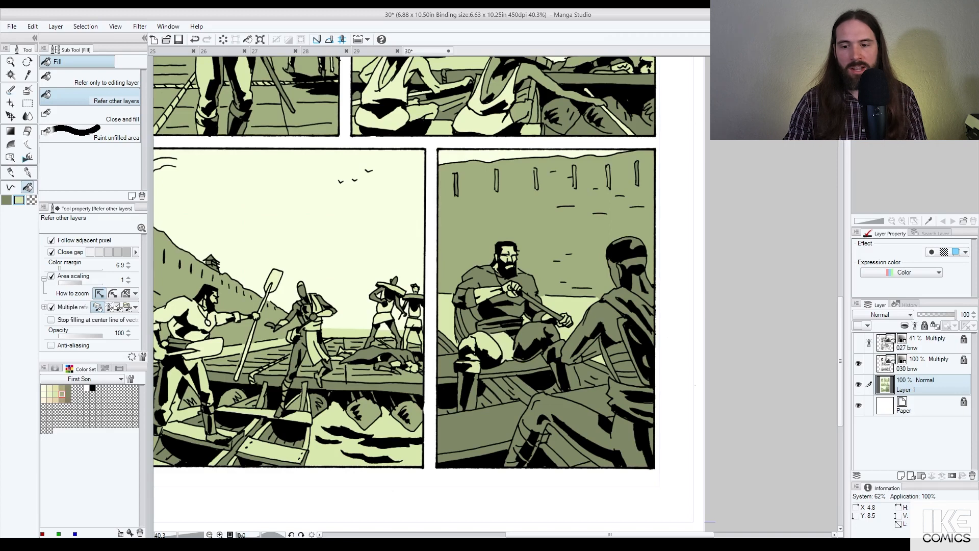
pyautogui.click(516, 345)
pyautogui.click(532, 333)
pyautogui.click(552, 334)
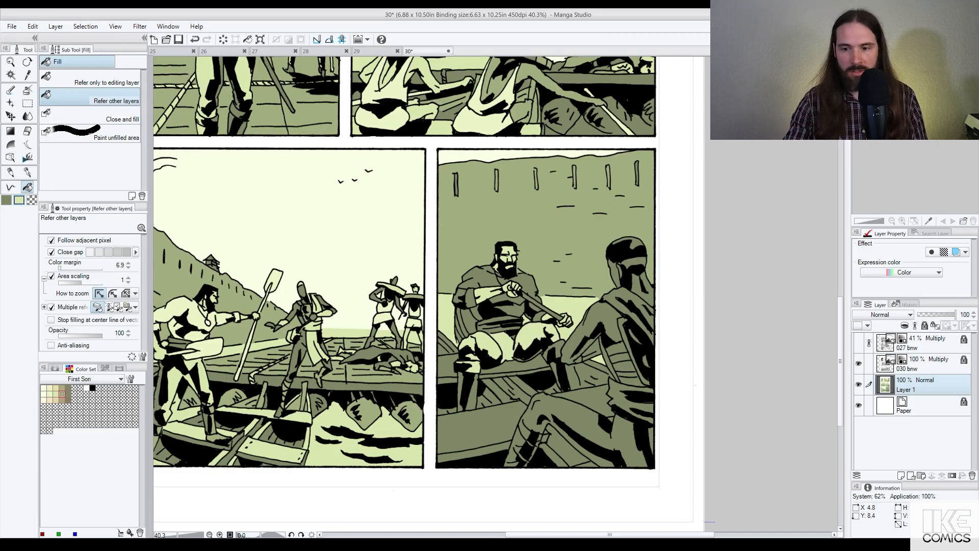
# Step: Fill the seated man's boot cuff and boot mid green, then three garment areas pale green
pyautogui.keyDown('alt'); pyautogui.click(550, 281); pyautogui.keyUp('alt')
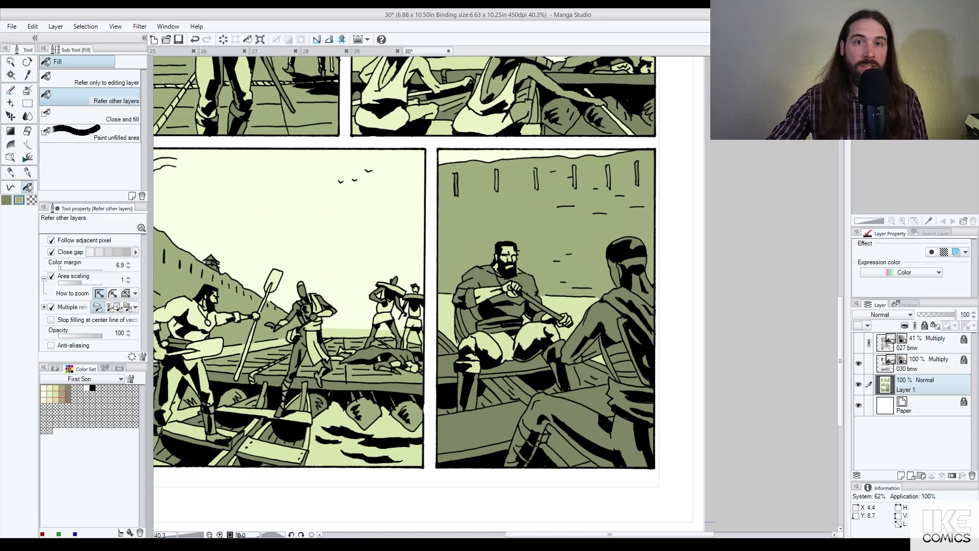
pyautogui.click(468, 365)
pyautogui.click(472, 391)
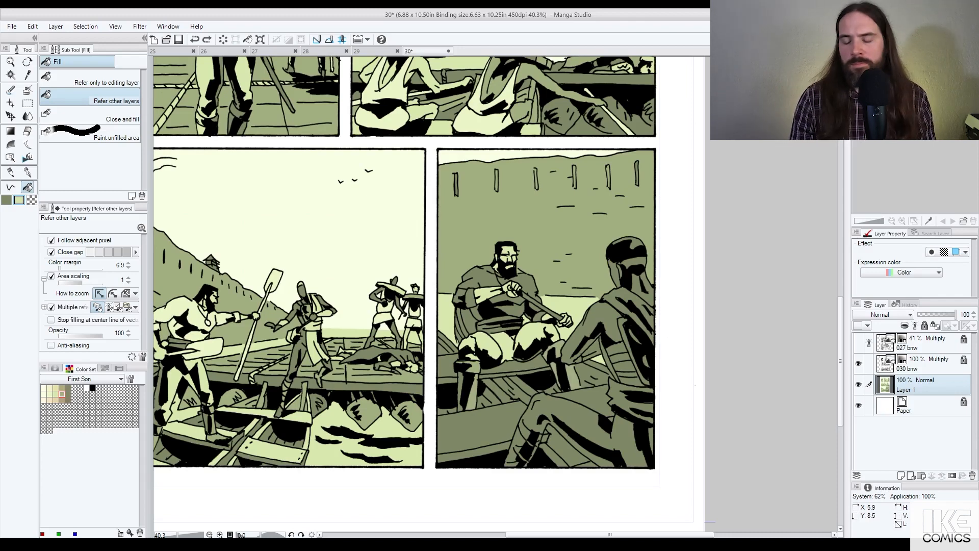
pyautogui.click(606, 357)
pyautogui.click(629, 346)
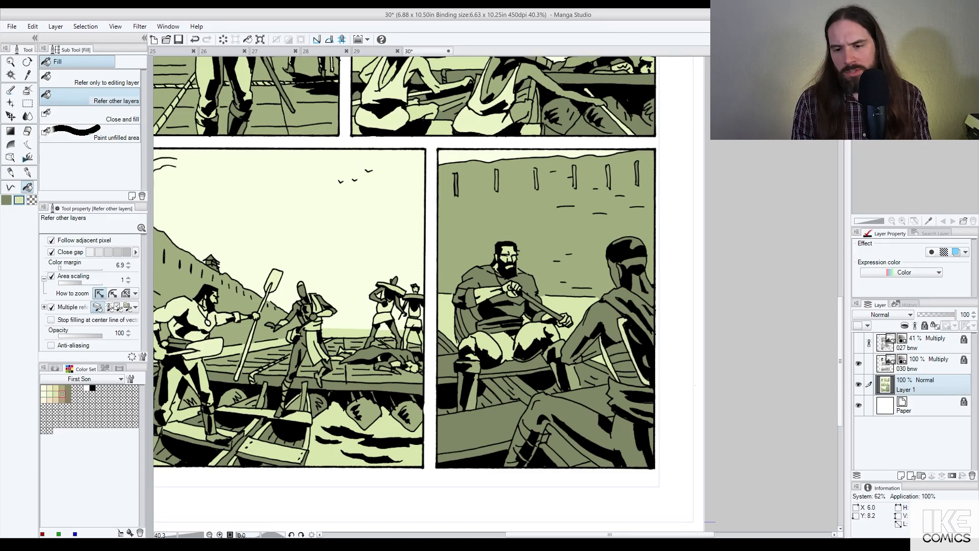
pyautogui.click(623, 294)
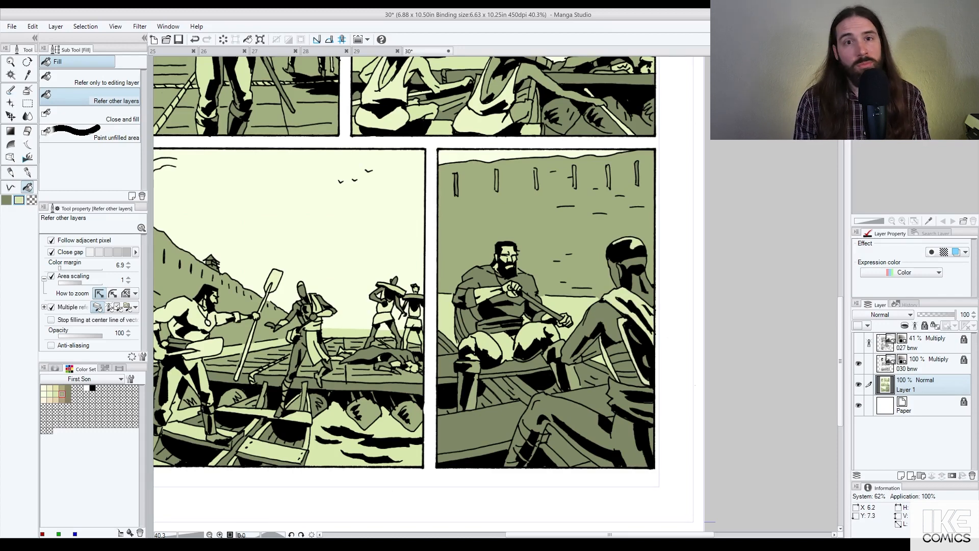
# Step: Fill the areas right of the seated figure mid green and the cloth beside the rower pale green
pyautogui.keyDown('alt'); pyautogui.click(586, 274); pyautogui.keyUp('alt')
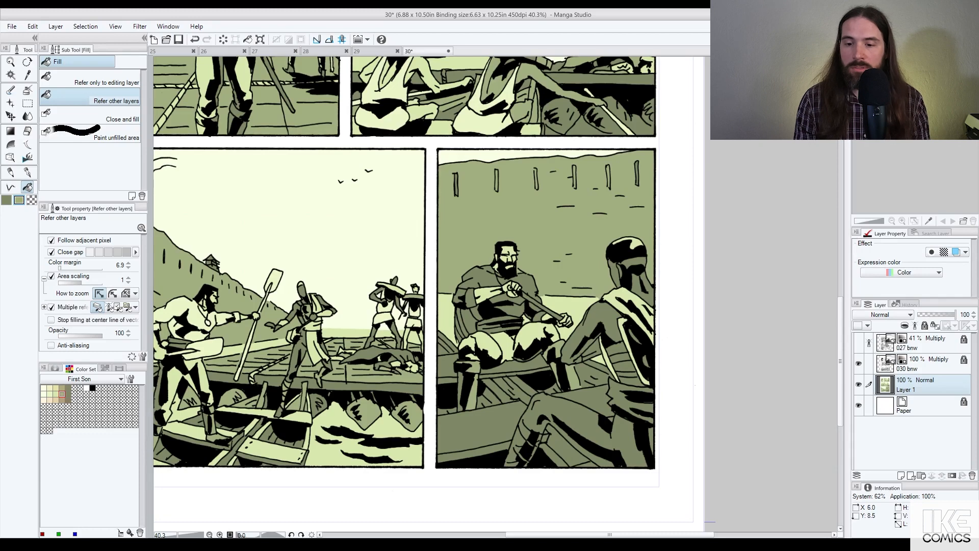
pyautogui.click(617, 349)
pyautogui.click(626, 369)
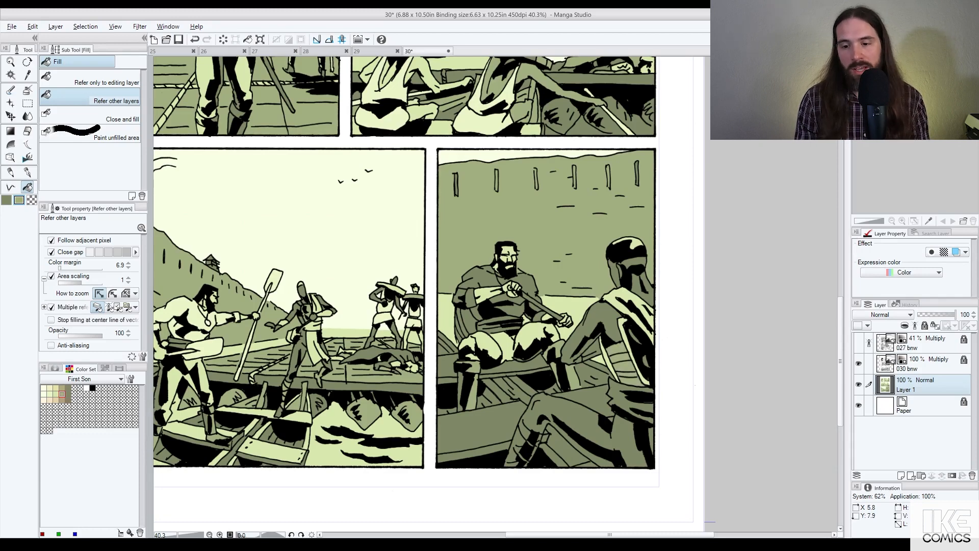
pyautogui.keyDown('alt'); pyautogui.click(615, 302); pyautogui.keyUp('alt')
pyautogui.click(616, 394)
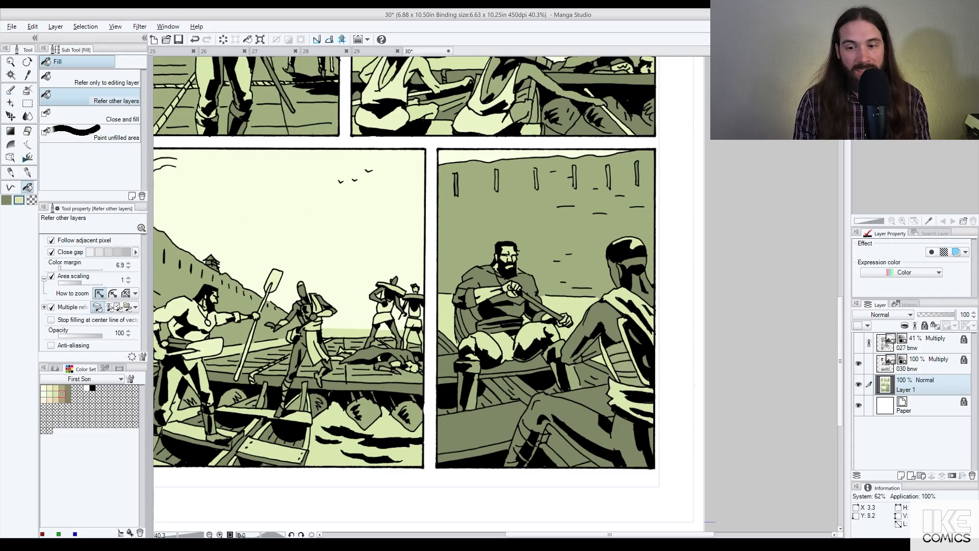
# Step: Undo a black fill on the right figure's back, then flat its shawl, lower cloth and edge strip pale green
pyautogui.keyDown('alt'); pyautogui.click(401, 310); pyautogui.keyUp('alt')
pyautogui.click(635, 311)
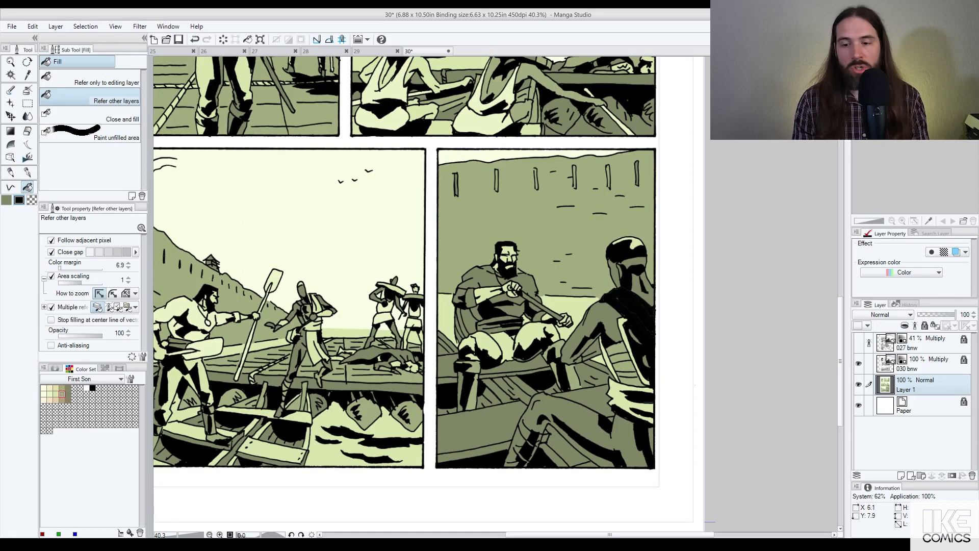
pyautogui.hotkey('ctrl', 'z')
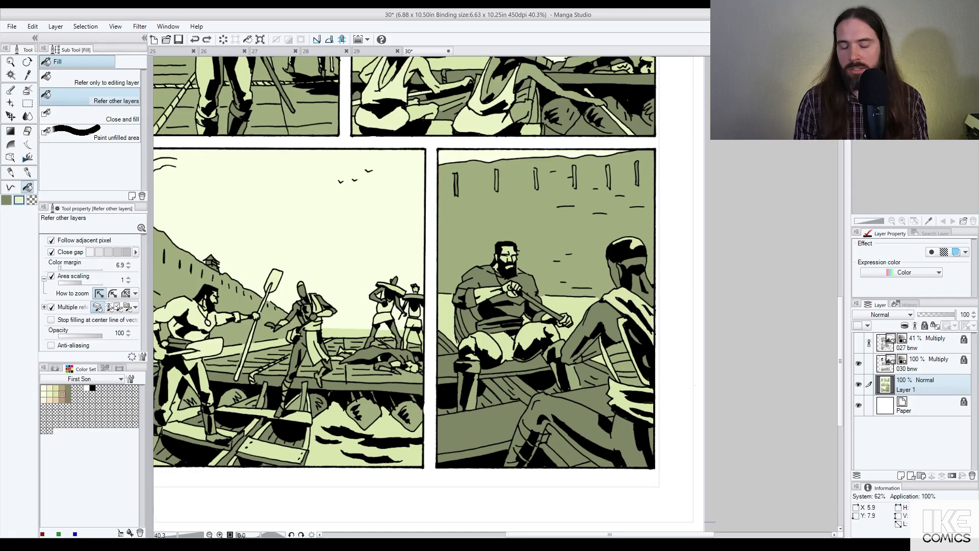
pyautogui.click(622, 297)
pyautogui.click(625, 393)
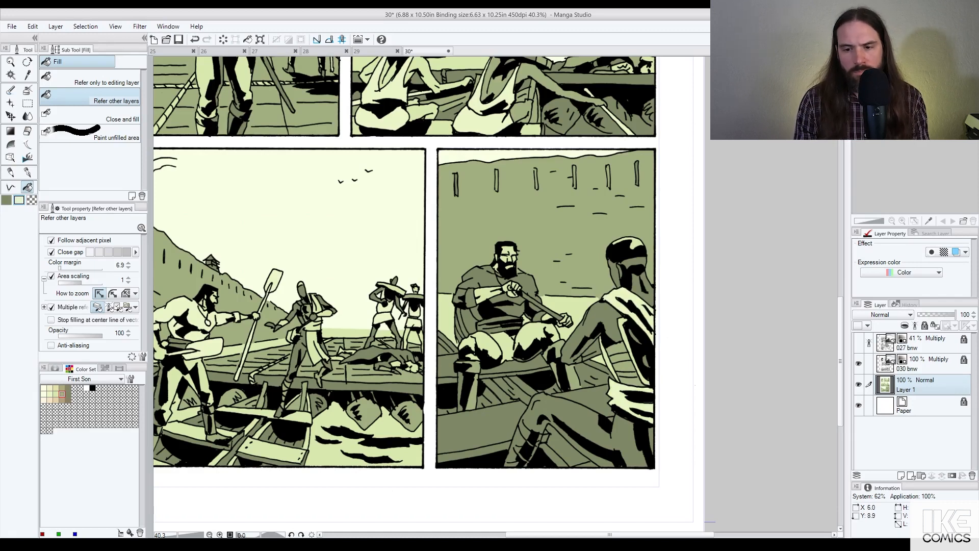
pyautogui.click(650, 440)
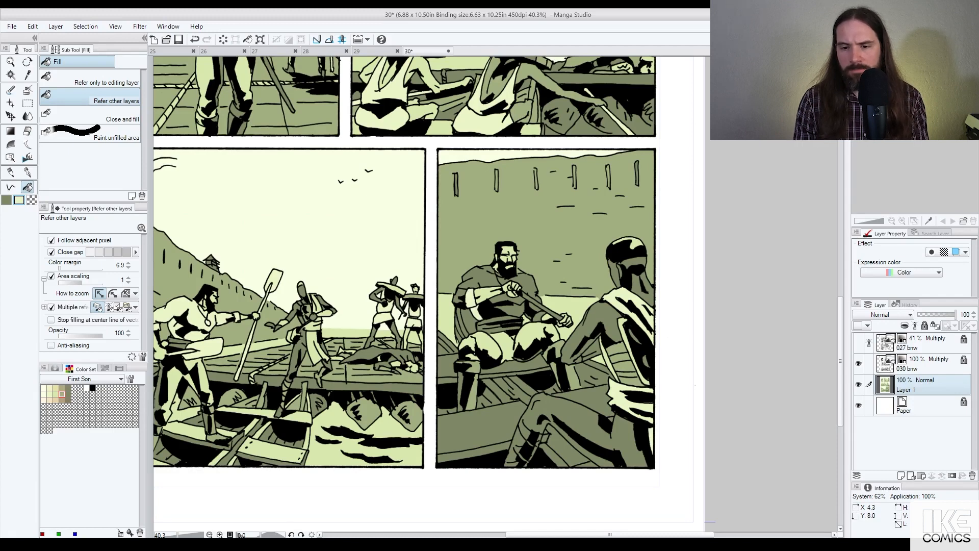
# Step: Flat the rower's shoulder, arm cloth, chest gap and the gaps around his hands pale green
pyautogui.click(463, 283)
pyautogui.click(503, 279)
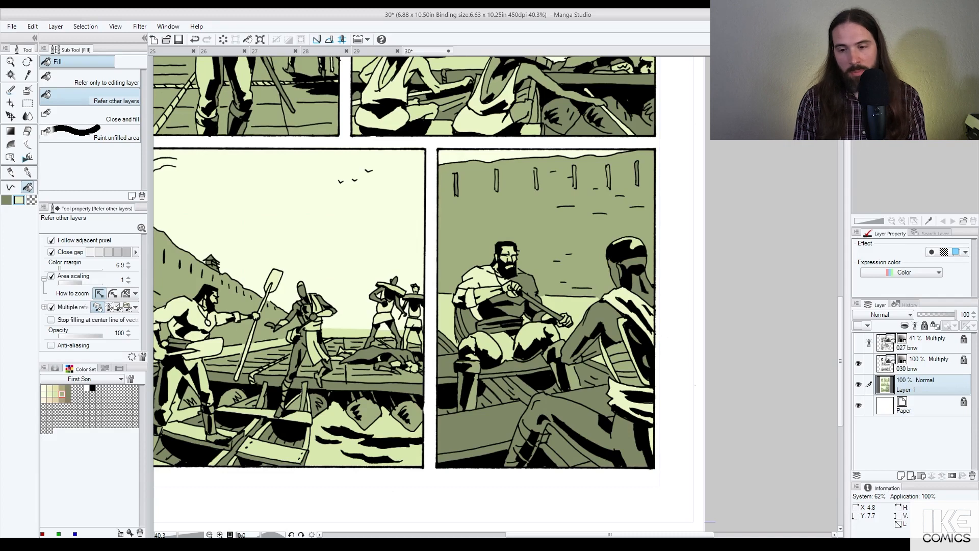
pyautogui.click(522, 288)
pyautogui.click(520, 271)
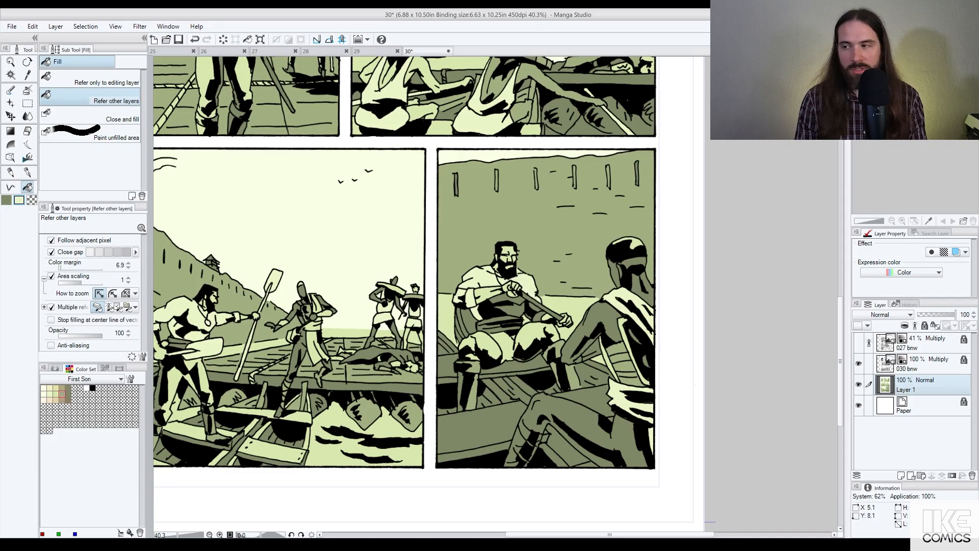
pyautogui.click(537, 312)
pyautogui.click(510, 306)
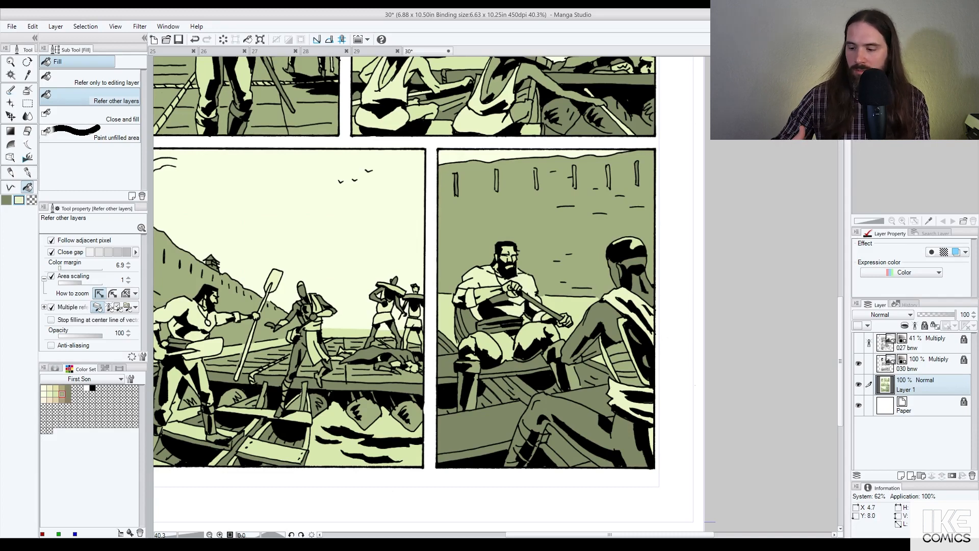
pyautogui.scroll(-3, 588, 324)
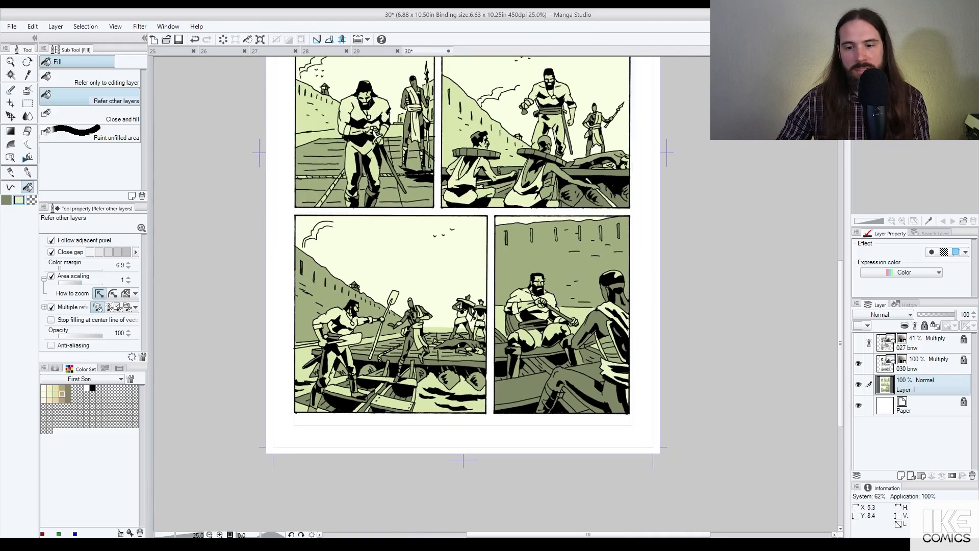
pyautogui.scroll(3, 574, 357)
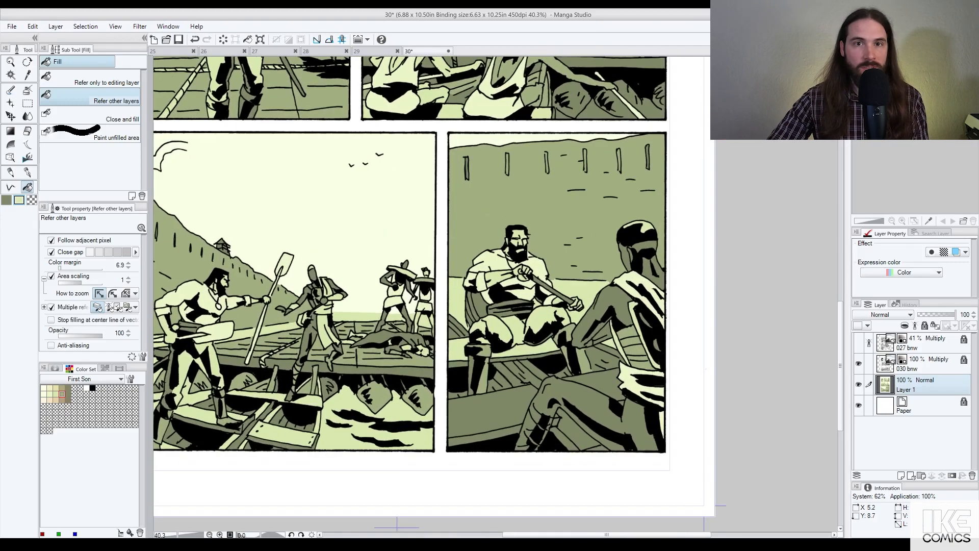
# Step: Fill the boat planks pale green, undo a stray edge fill, and eyedrop the darker green
pyautogui.click(490, 408)
pyautogui.click(602, 386)
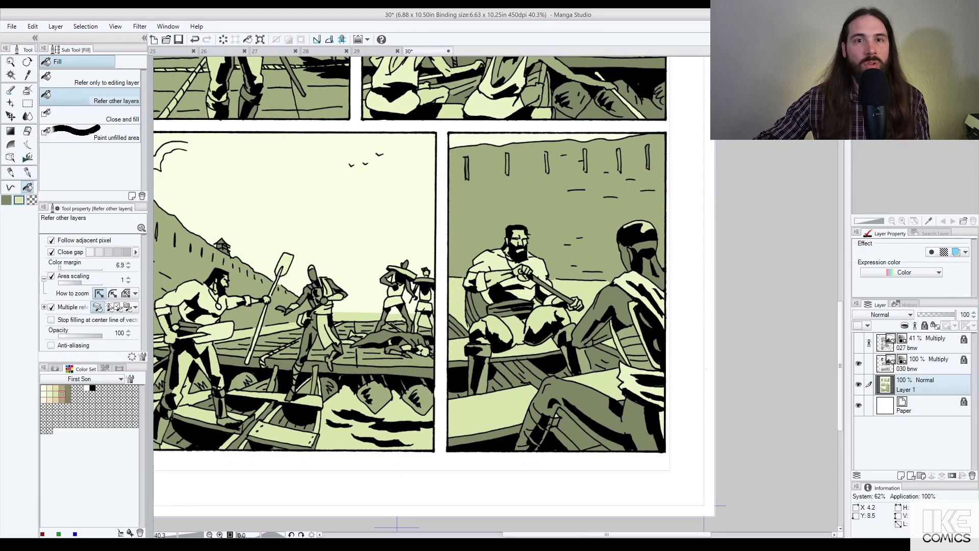
pyautogui.click(455, 328)
pyautogui.hotkey('ctrl', 'z')
pyautogui.click(28, 172)
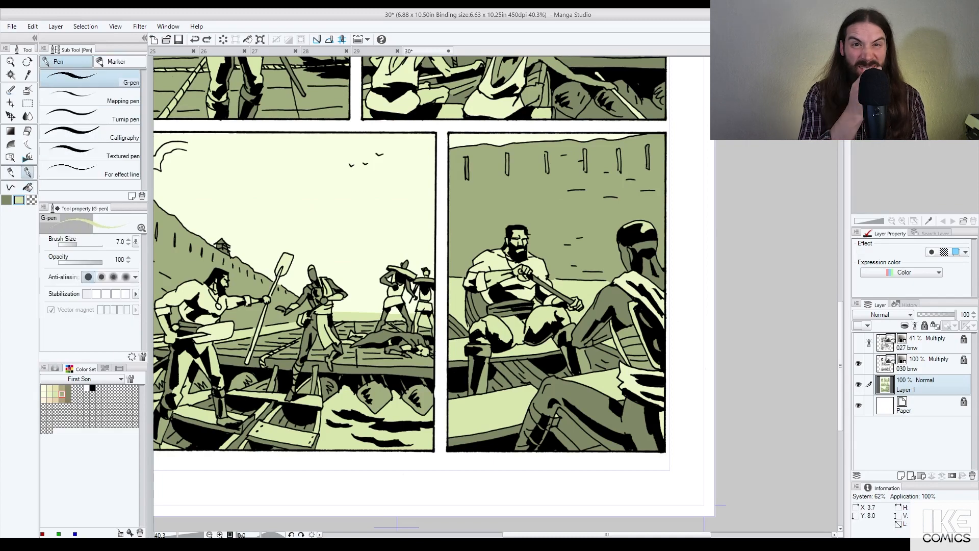
pyautogui.scroll(3, 457, 314)
pyautogui.scroll(2, 475, 352)
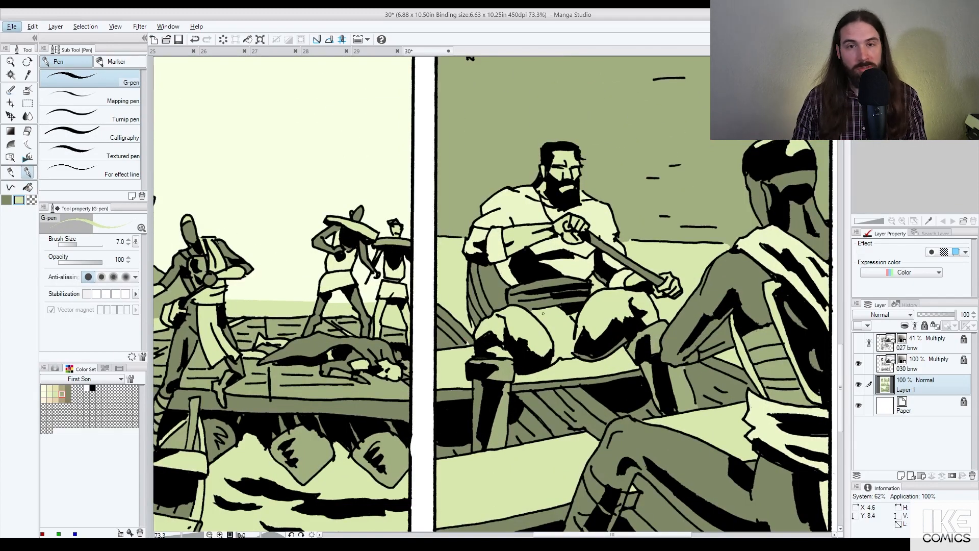
pyautogui.keyDown('alt'); pyautogui.click(520, 384); pyautogui.keyUp('alt')
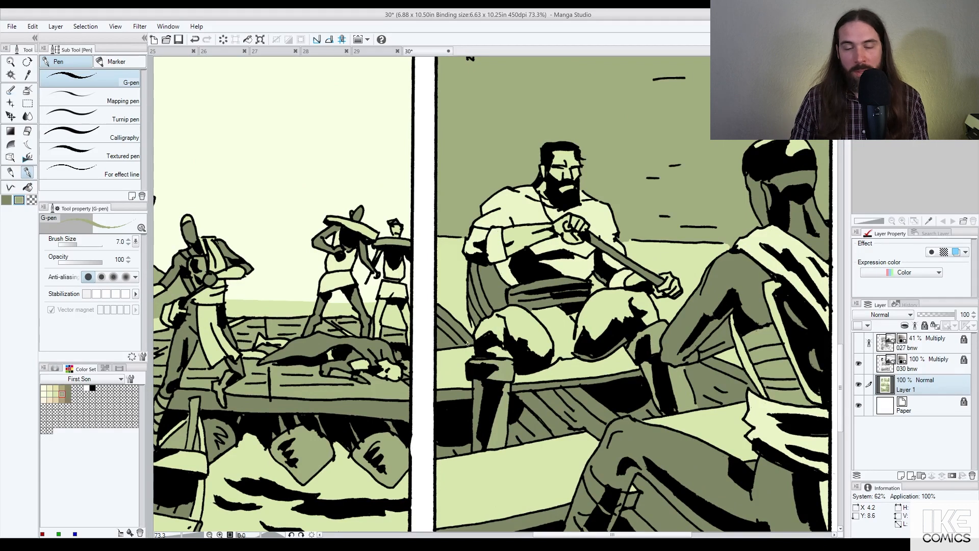
pyautogui.press('g')
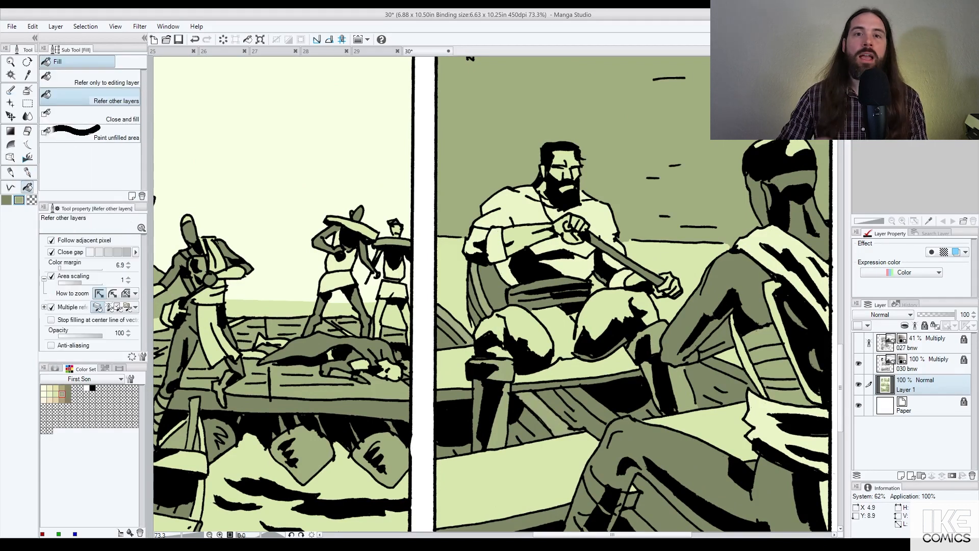
# Step: Flat three cloth strips and a spot beside the arm of the right figure pale green
pyautogui.scroll(-3, 588, 314)
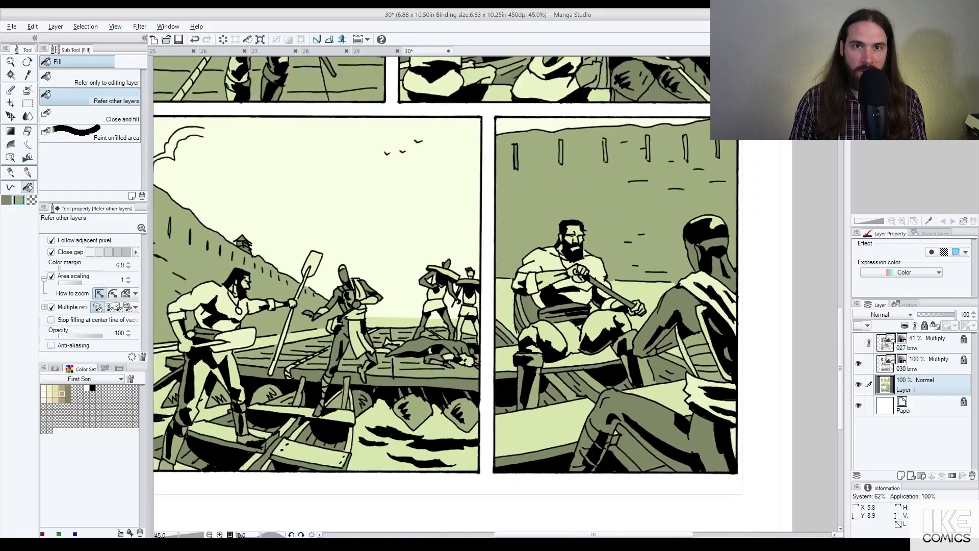
pyautogui.keyDown('alt'); pyautogui.click(680, 388); pyautogui.keyUp('alt')
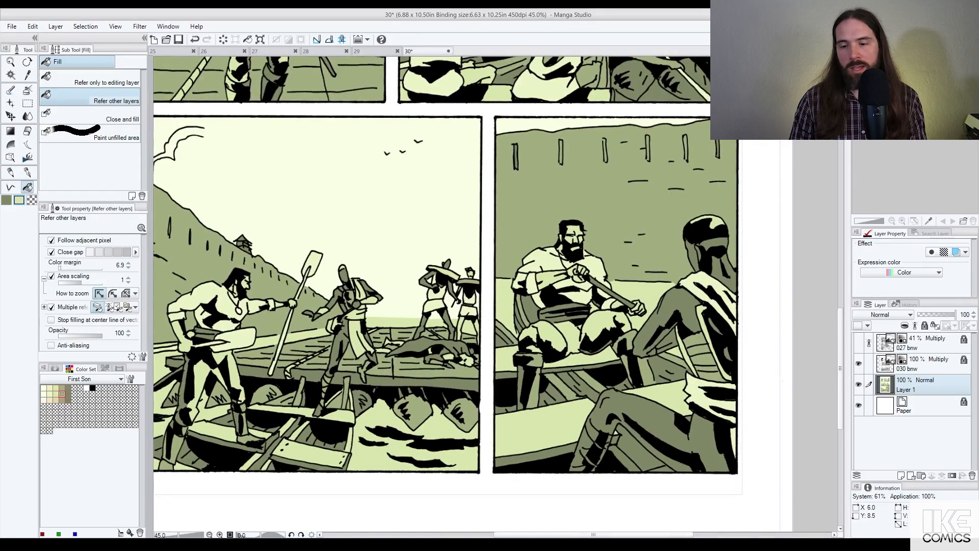
pyautogui.click(696, 345)
pyautogui.click(705, 363)
pyautogui.click(712, 377)
pyautogui.click(668, 340)
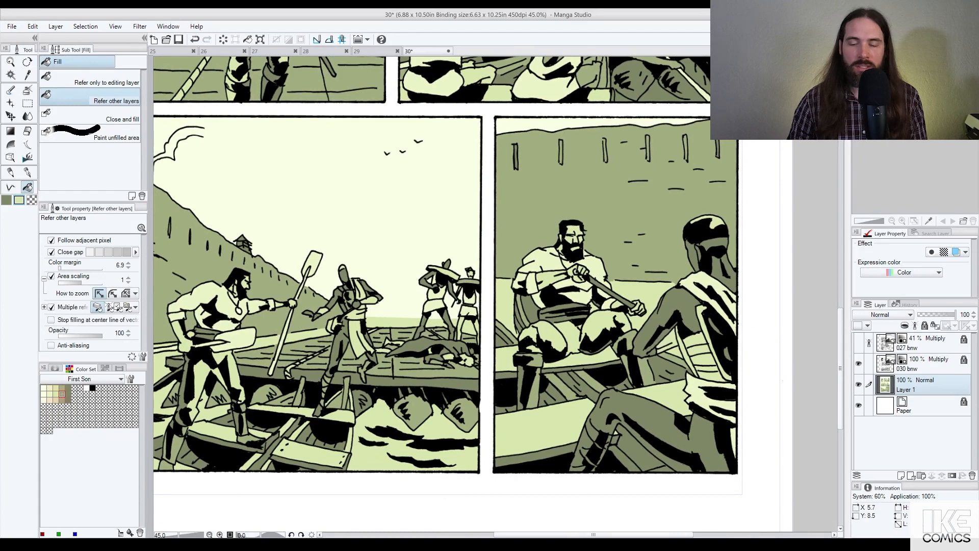
pyautogui.scroll(5, 673, 329)
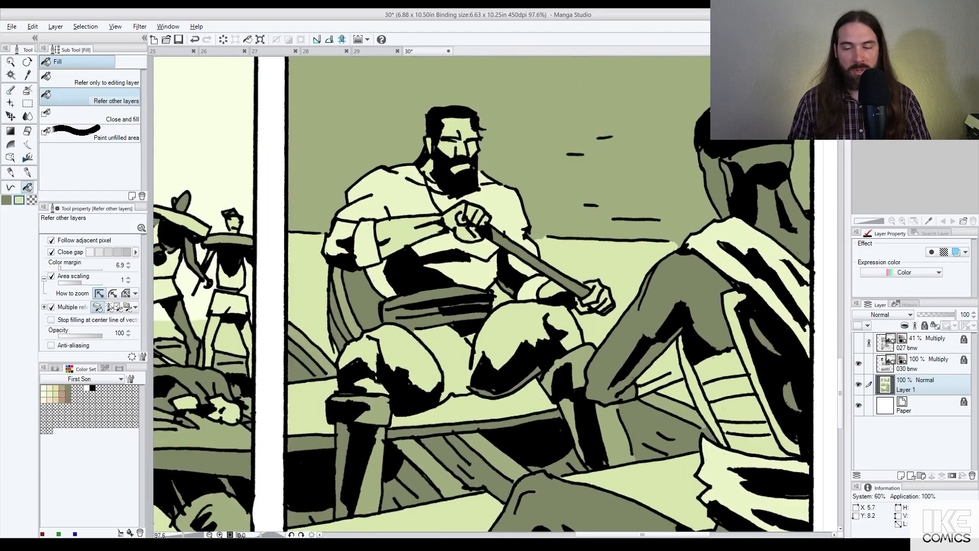
# Step: Draw a filled dark green polyline shape over the right figure's leg
pyautogui.click(11, 188)
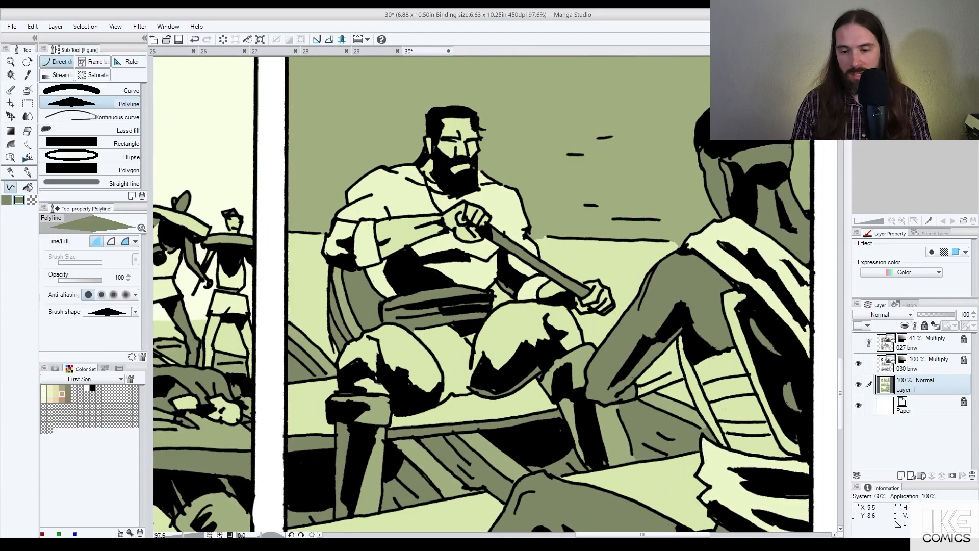
pyautogui.click(638, 384)
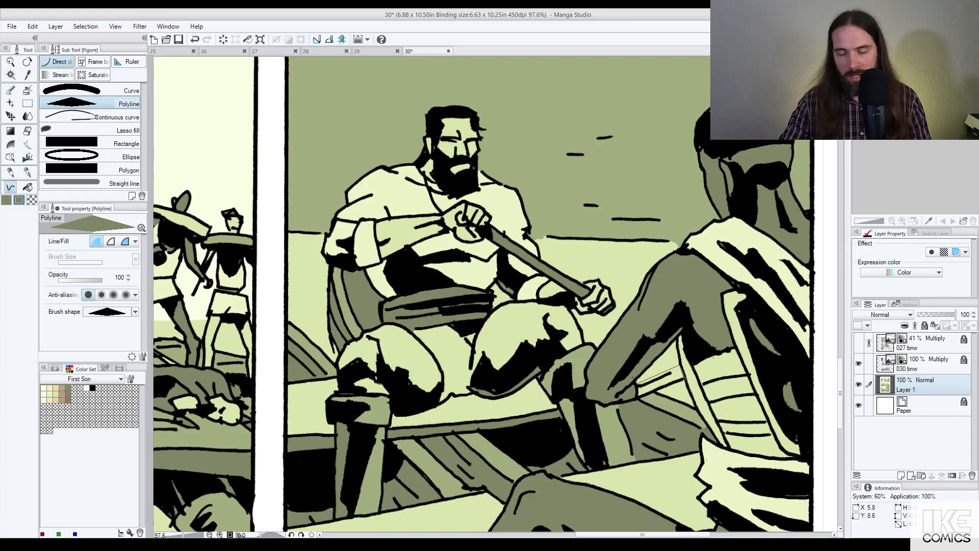
pyautogui.scroll(-2, 678, 367)
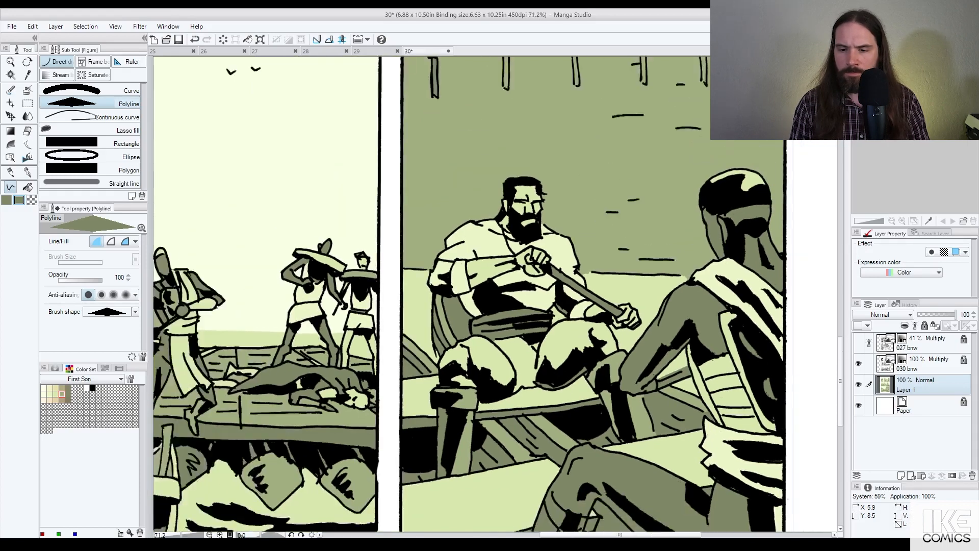
pyautogui.scroll(-7, 709, 369)
pyautogui.scroll(7, 692, 372)
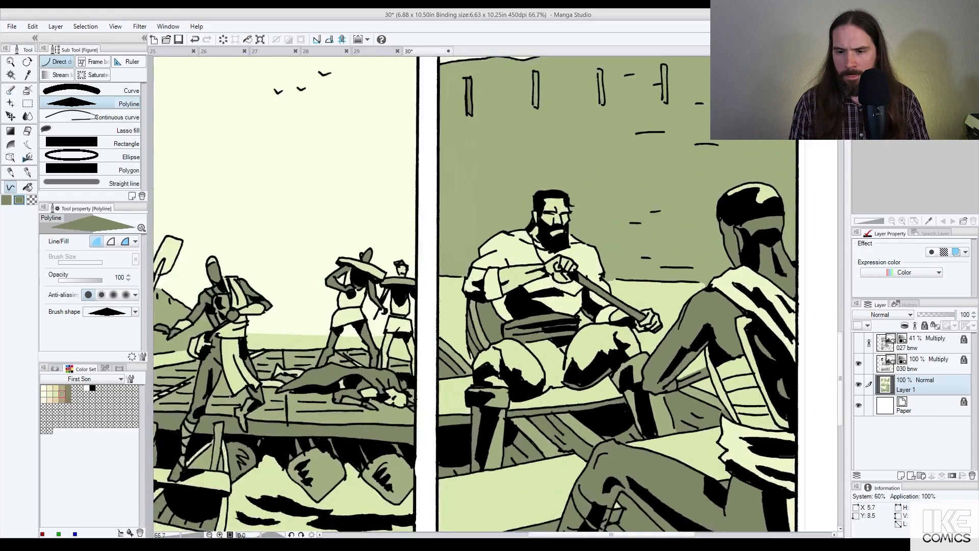
pyautogui.scroll(3, 721, 363)
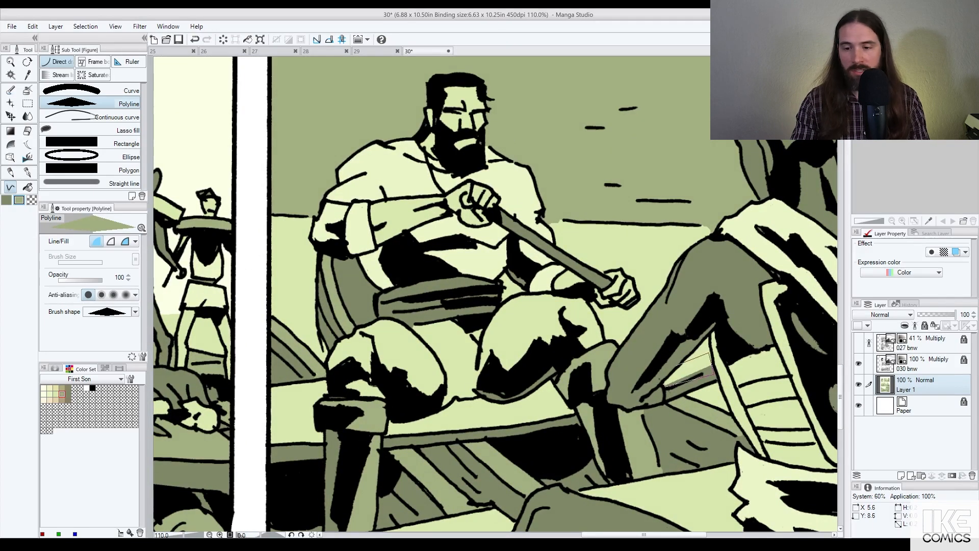
pyautogui.doubleClick(663, 391)
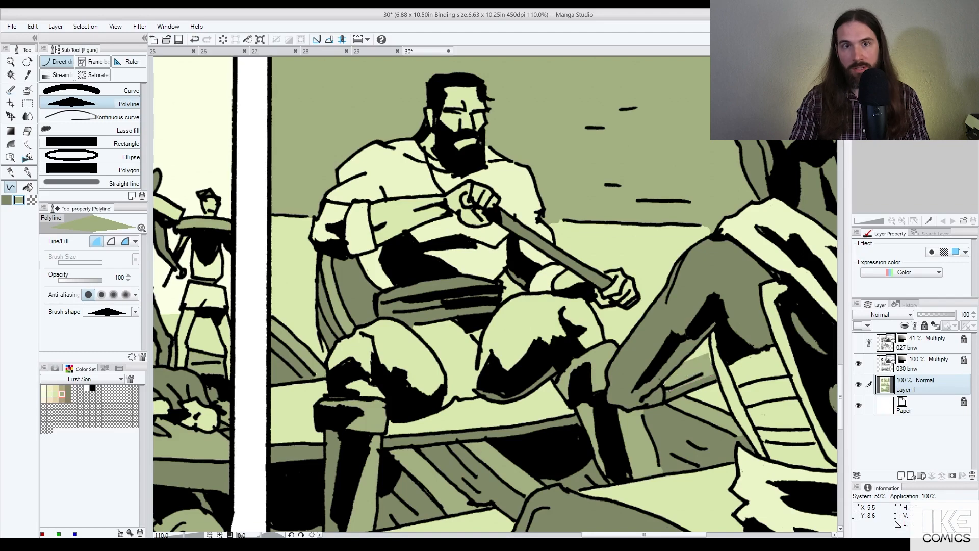
# Step: Fill the tower post and three narrow wall slots dark green, undoing a stray headband fill
pyautogui.click(27, 187)
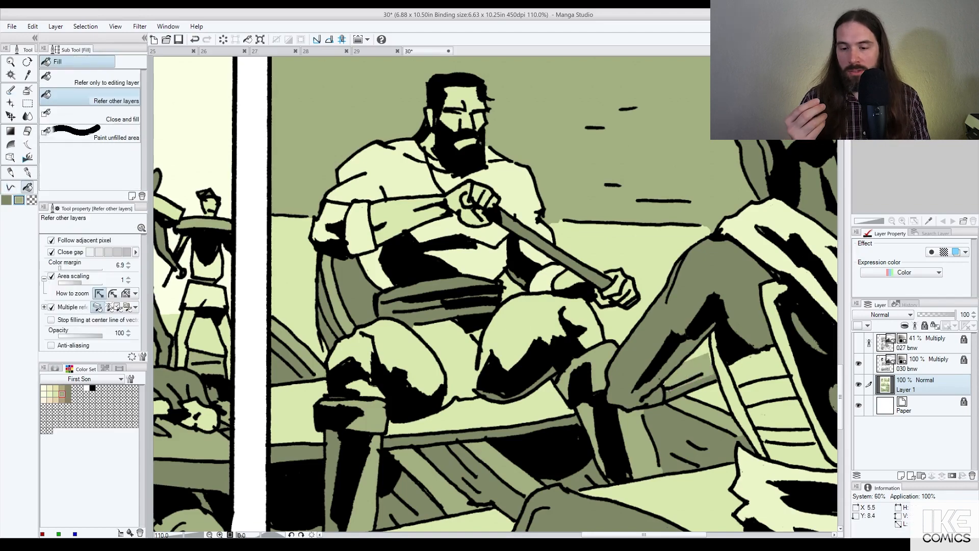
pyautogui.scroll(-3, 596, 281)
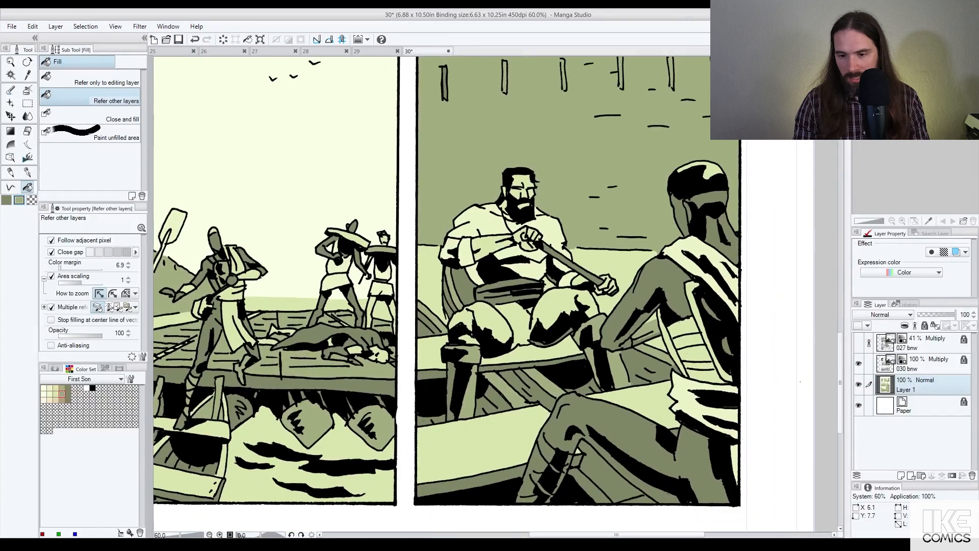
pyautogui.click(710, 197)
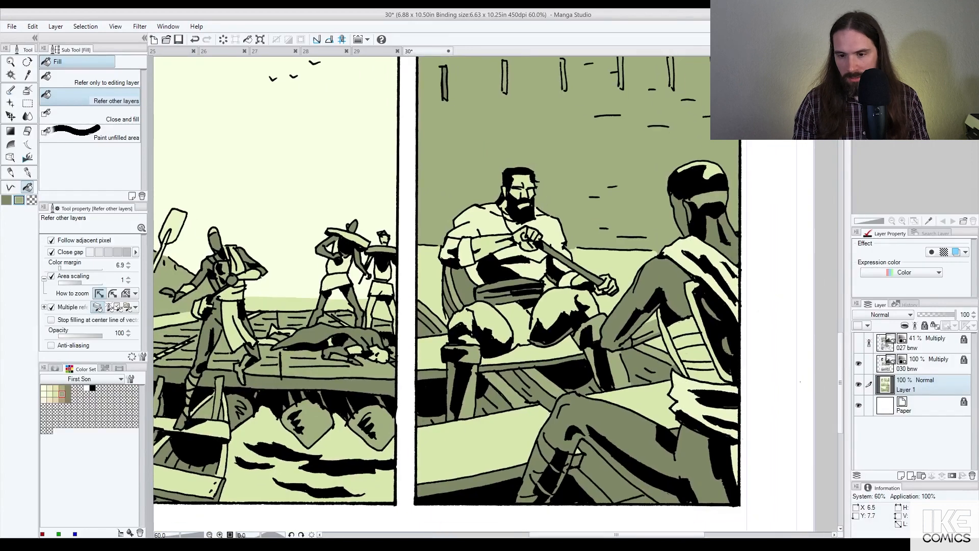
pyautogui.hotkey('ctrl', 'z')
pyautogui.scroll(-1, 696, 218)
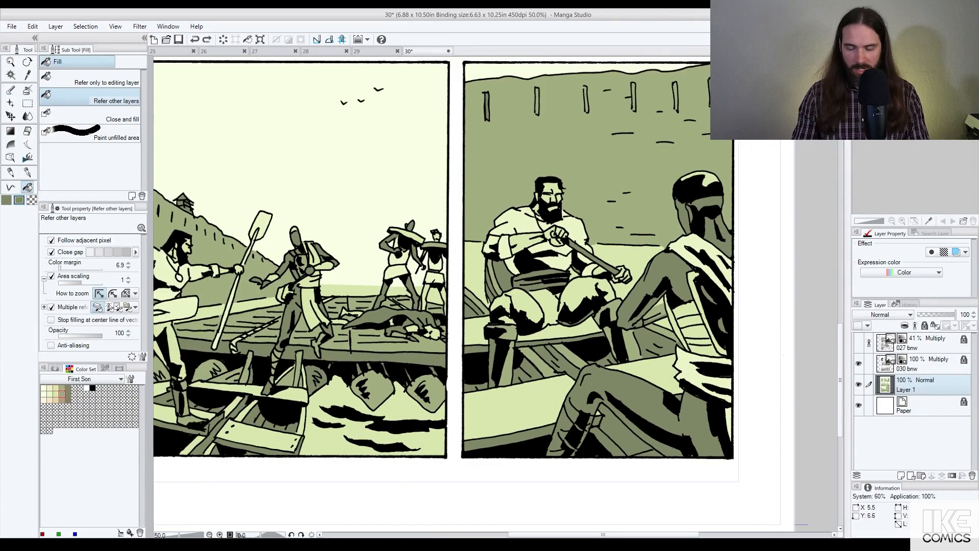
pyautogui.click(634, 97)
pyautogui.click(676, 97)
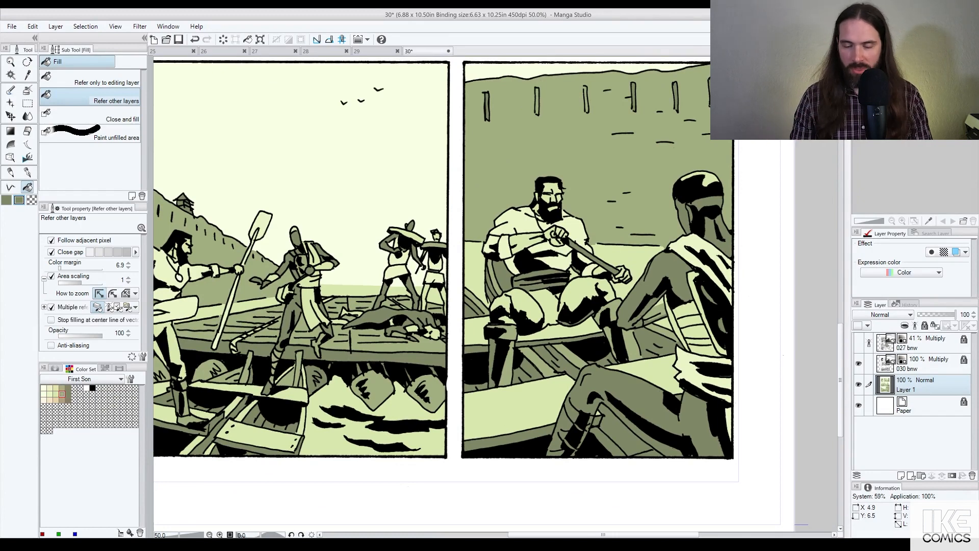
pyautogui.click(586, 99)
pyautogui.click(538, 101)
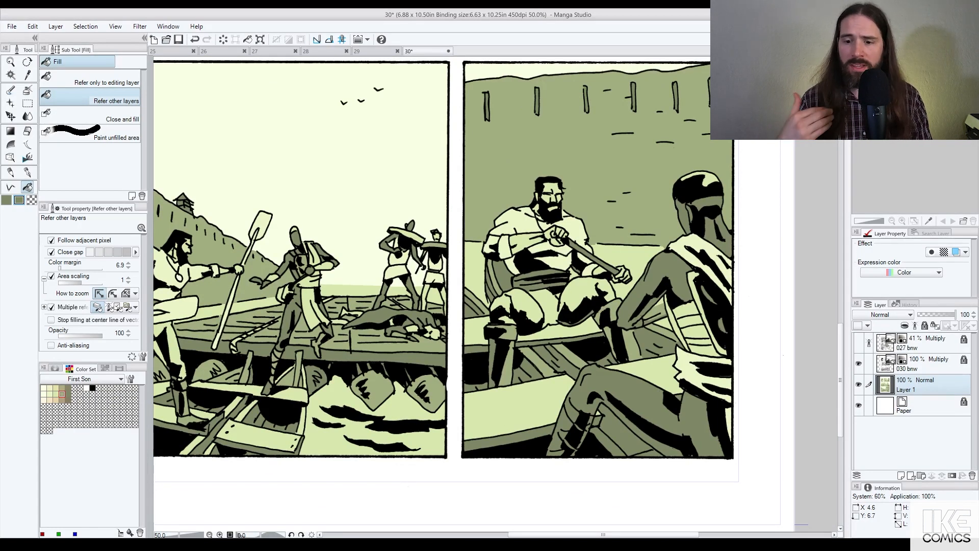
pyautogui.scroll(-3, 595, 245)
pyautogui.scroll(2, 591, 237)
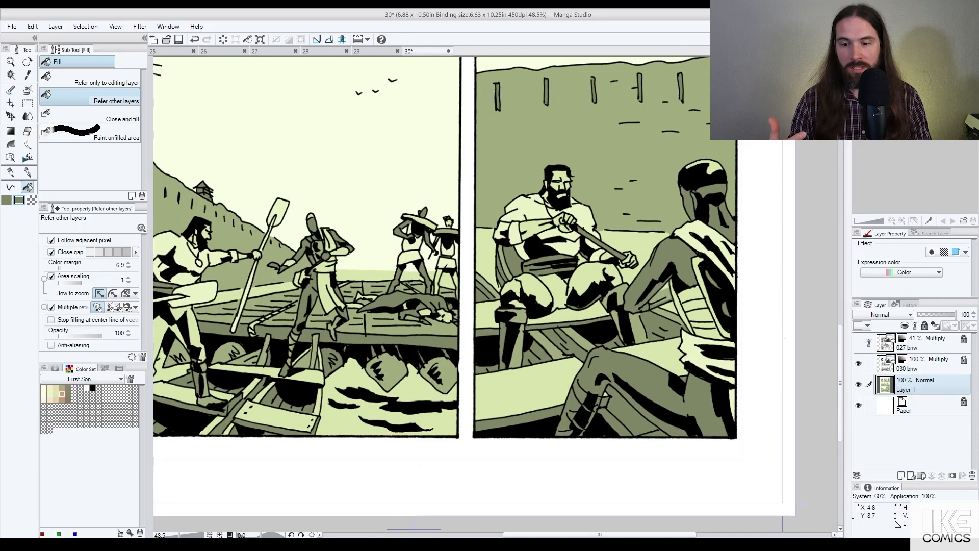
pyautogui.scroll(-3, 569, 316)
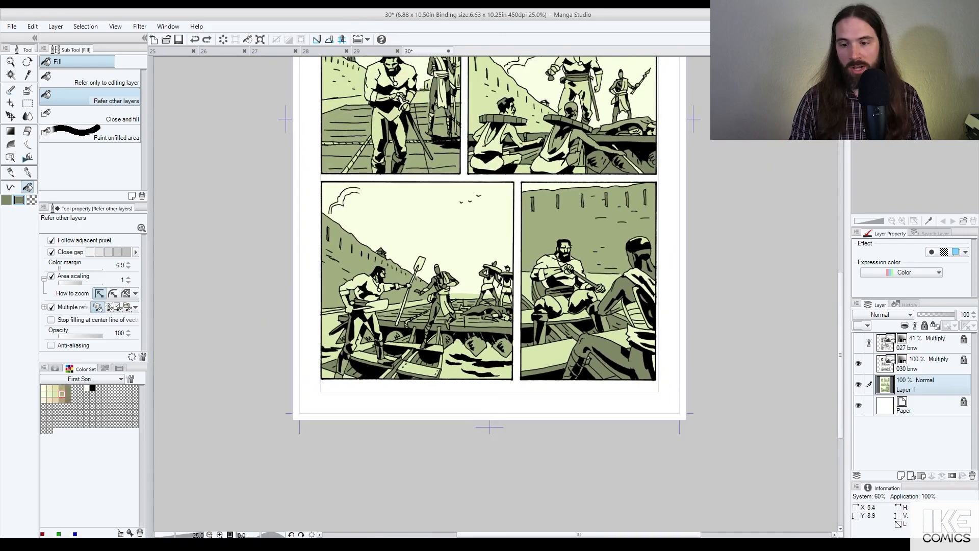
# Step: Sample the mid olive and fill the figure's leg strip, thigh and arm, undoing the wrong fills
pyautogui.scroll(2, 617, 362)
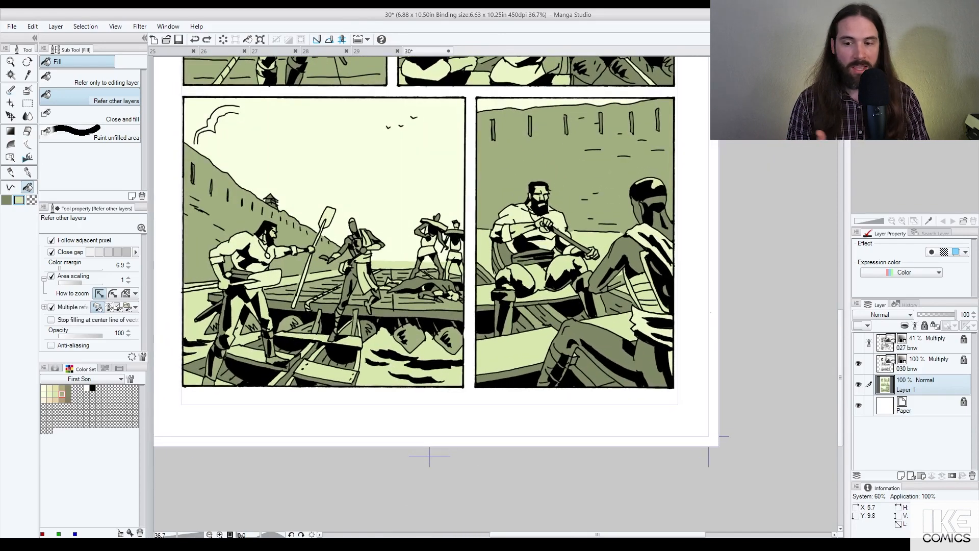
pyautogui.click(612, 384)
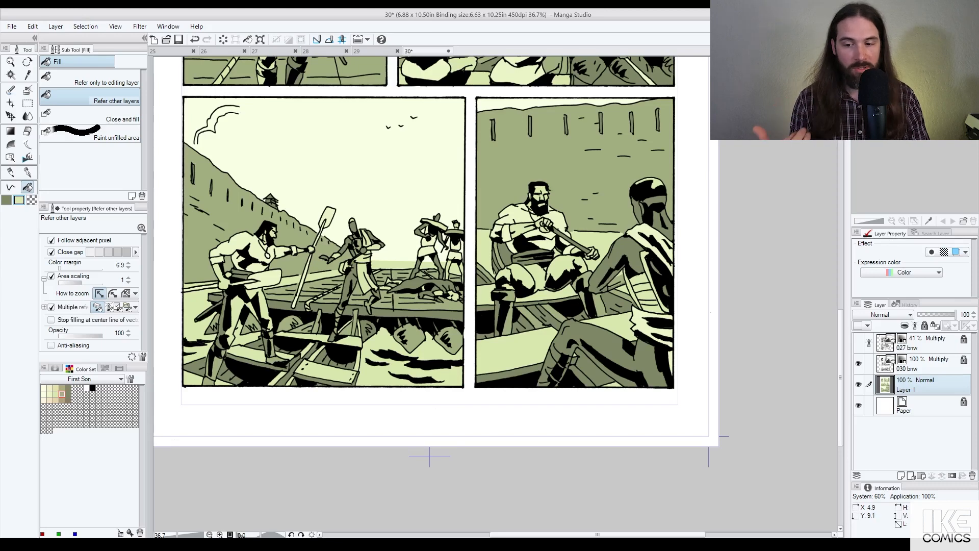
pyautogui.rightClick(561, 336)
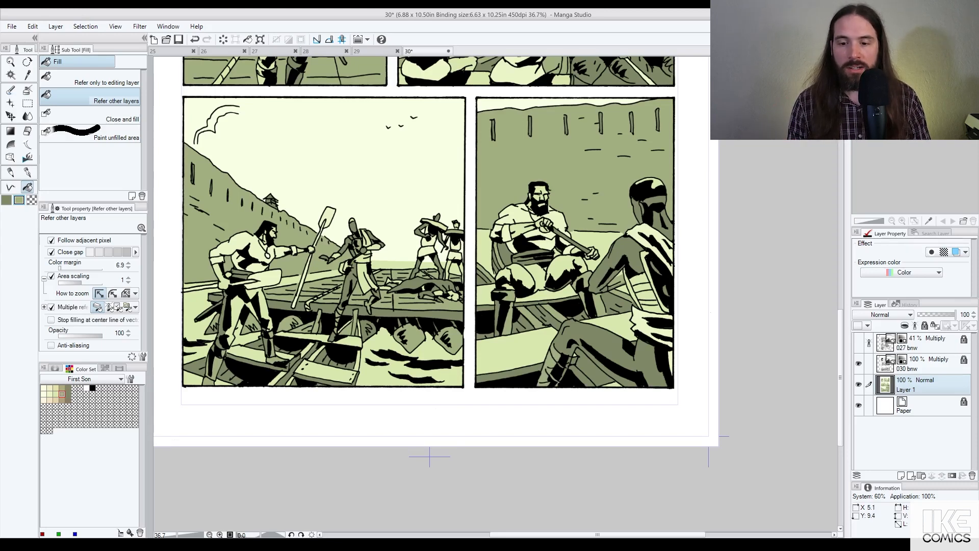
pyautogui.click(569, 359)
pyautogui.click(604, 338)
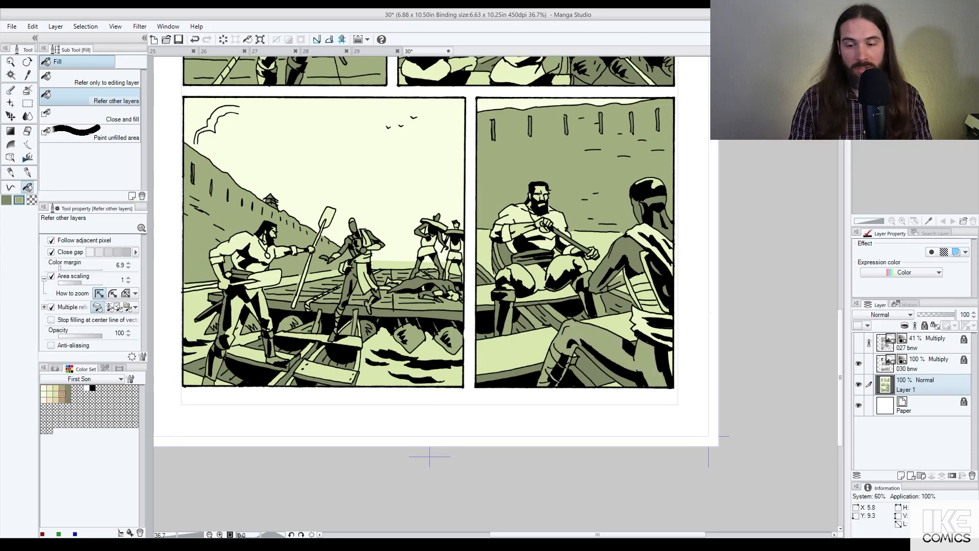
pyautogui.click(610, 268)
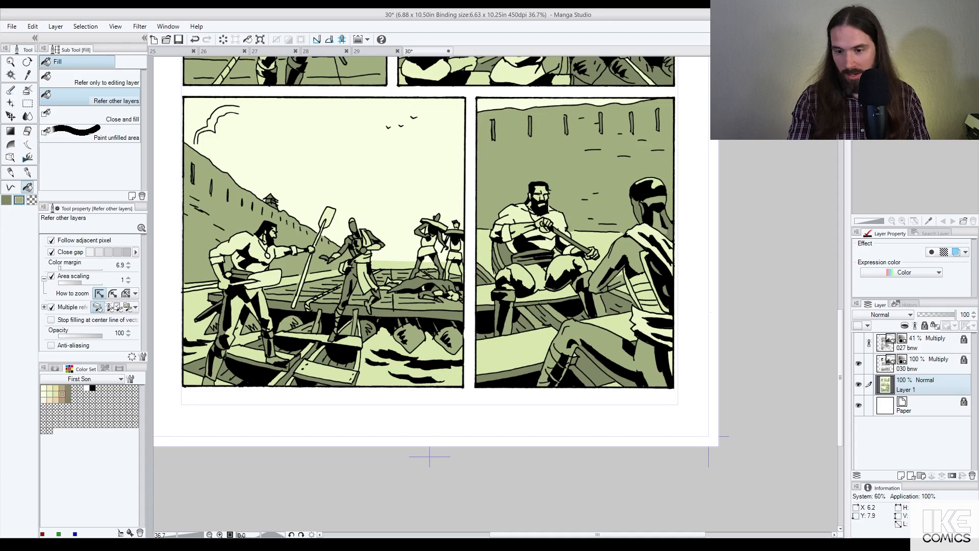
pyautogui.click(664, 232)
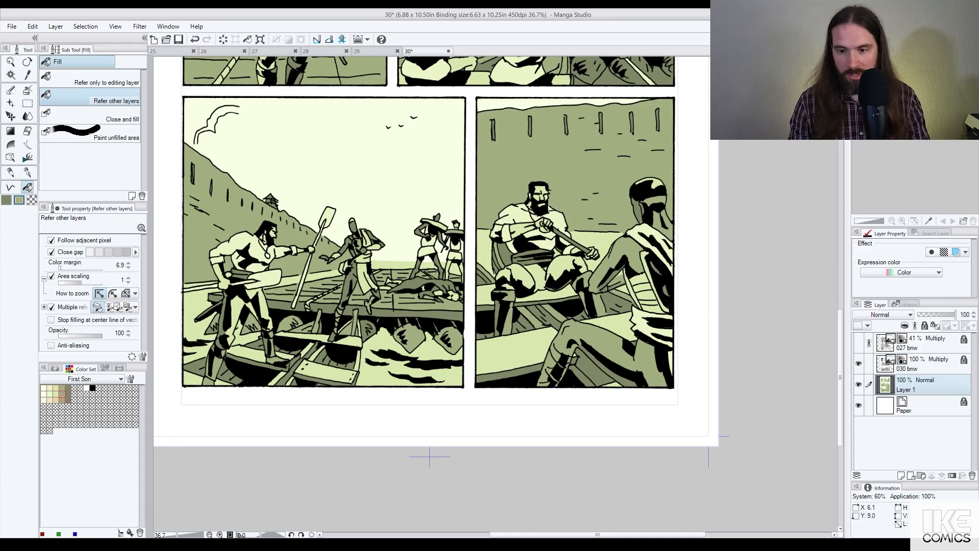
pyautogui.hotkey('ctrl', 'z')
pyautogui.hotkey('ctrl', 'z')
pyautogui.hotkey('ctrl', 'z')
pyautogui.hotkey('ctrl', 'z')
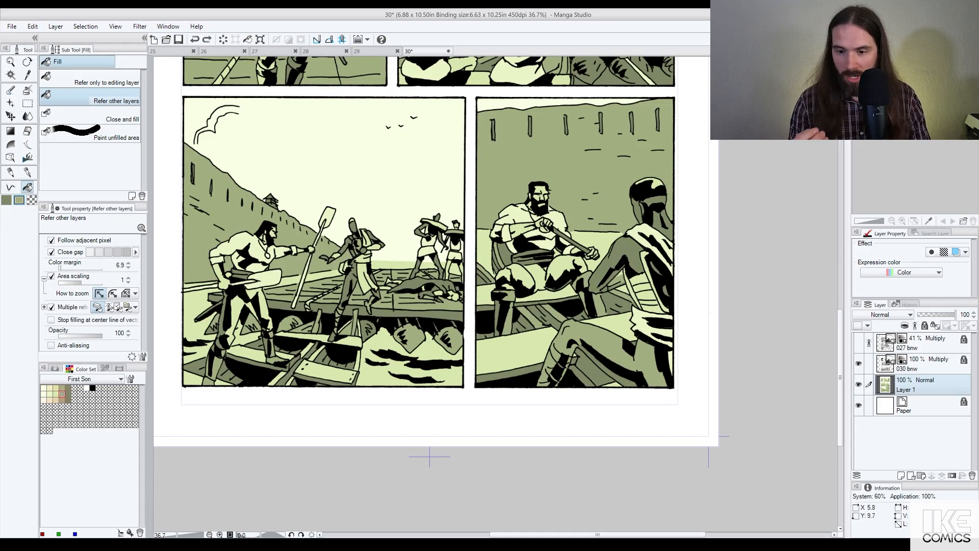
pyautogui.hotkey('ctrl', 'z')
# Step: Fill the strip beneath the thigh and the area near the neck light olive, undoing a thigh fill
pyautogui.click(622, 375)
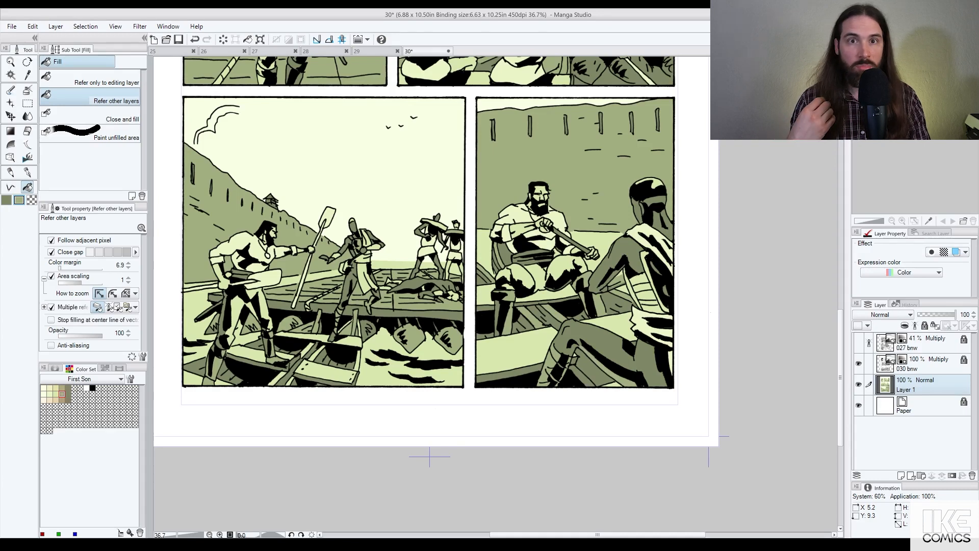
pyautogui.click(586, 351)
pyautogui.hotkey('ctrl', 'z')
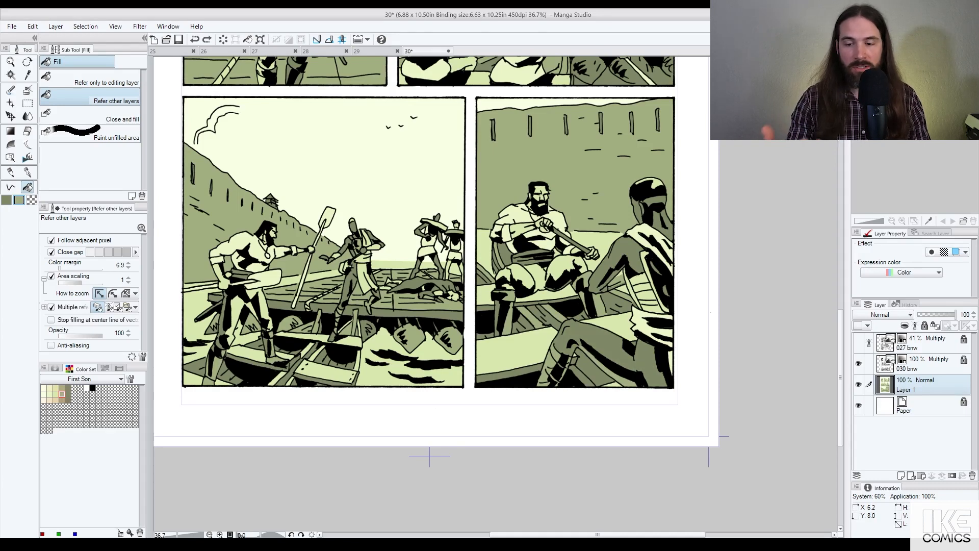
pyautogui.click(668, 227)
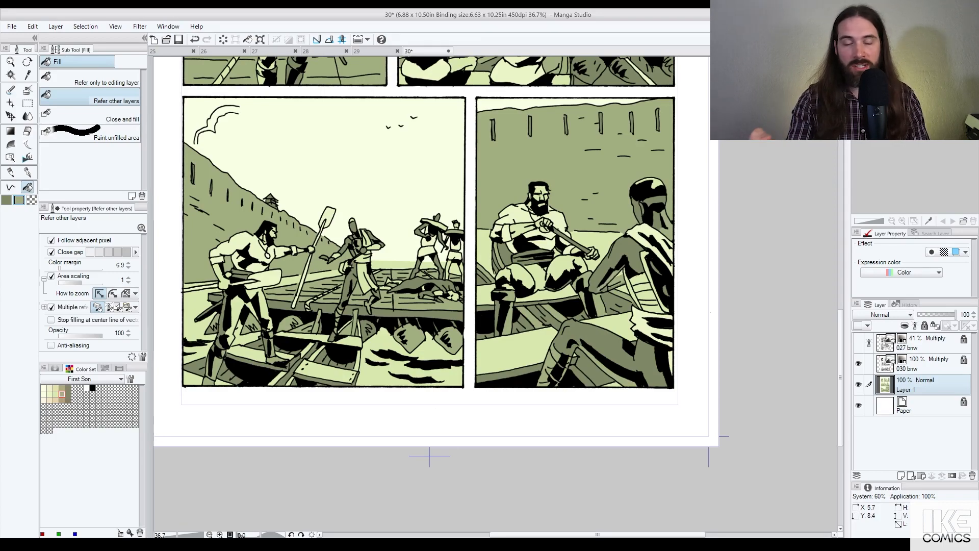
pyautogui.scroll(-2, 648, 268)
pyautogui.scroll(3, 649, 340)
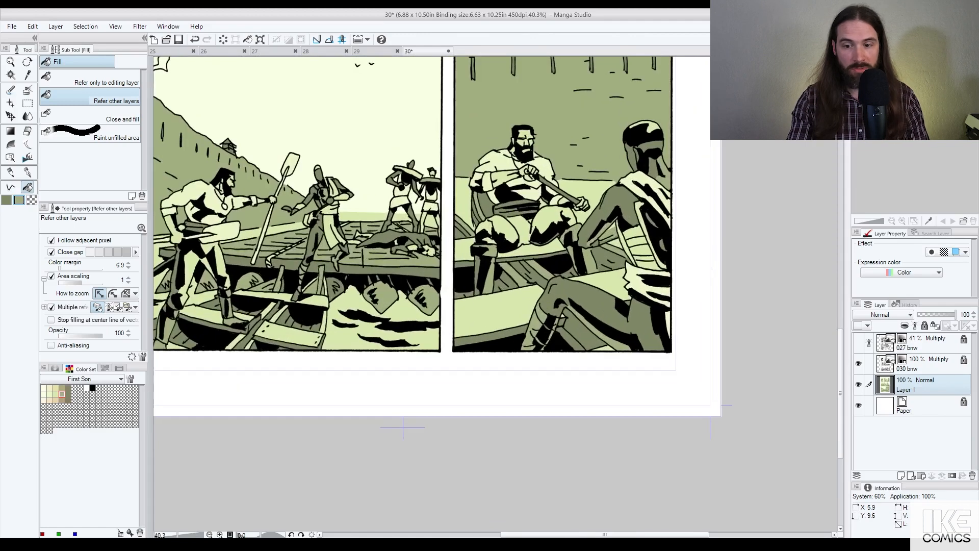
# Step: Eyedrop the darker green and fill the thigh and the area behind the neck with it
pyautogui.keyDown('alt'); pyautogui.click(644, 334); pyautogui.keyUp('alt')
pyautogui.click(605, 329)
pyautogui.scroll(-2, 648, 335)
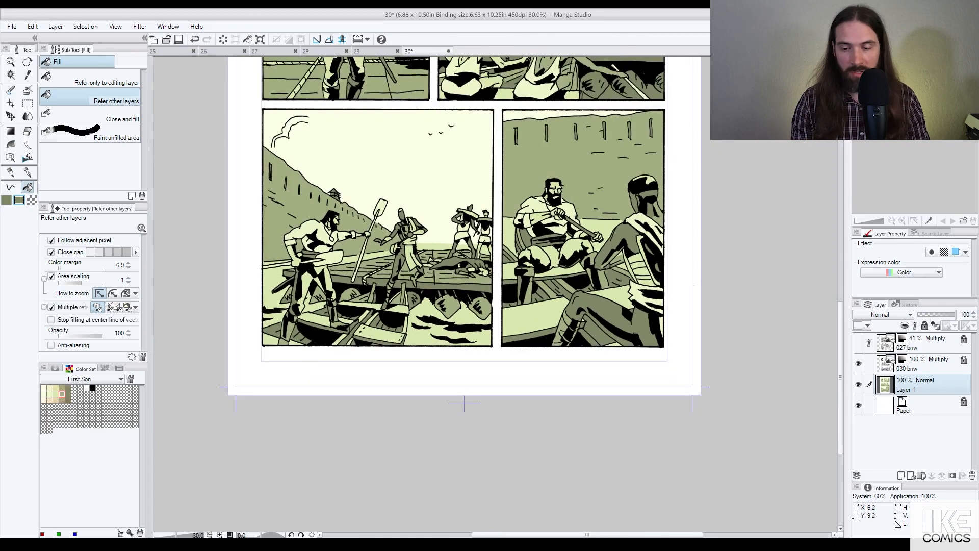
pyautogui.click(659, 217)
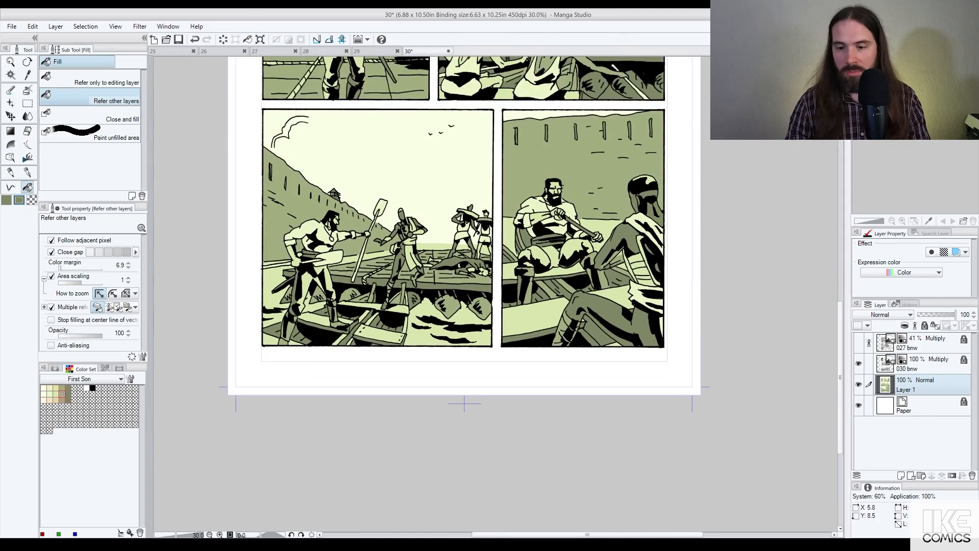
pyautogui.scroll(3, 606, 264)
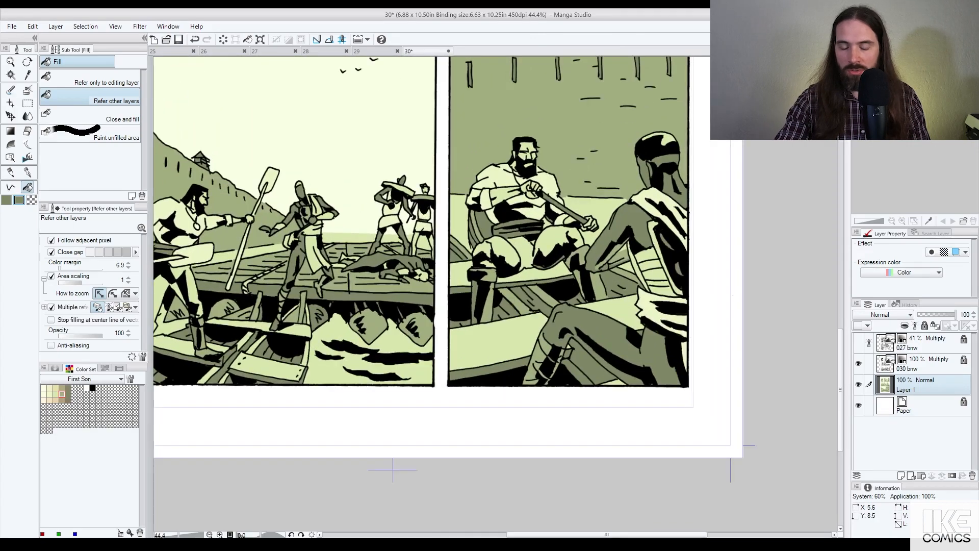
pyautogui.scroll(-1, 606, 265)
pyautogui.scroll(-4, 622, 269)
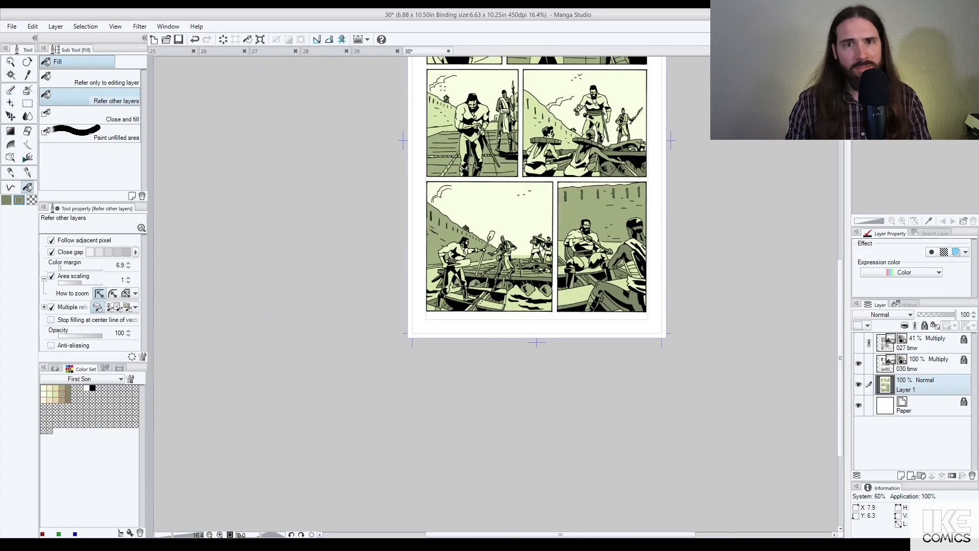
# Step: Recentre the whole page in view and save it with Ctrl+S
pyautogui.moveTo(683, 182); pyautogui.dragTo(652, 259)
pyautogui.scroll(1, 639, 262)
pyautogui.moveTo(641, 191); pyautogui.dragTo(642, 248)
pyautogui.scroll(-2, 644, 245)
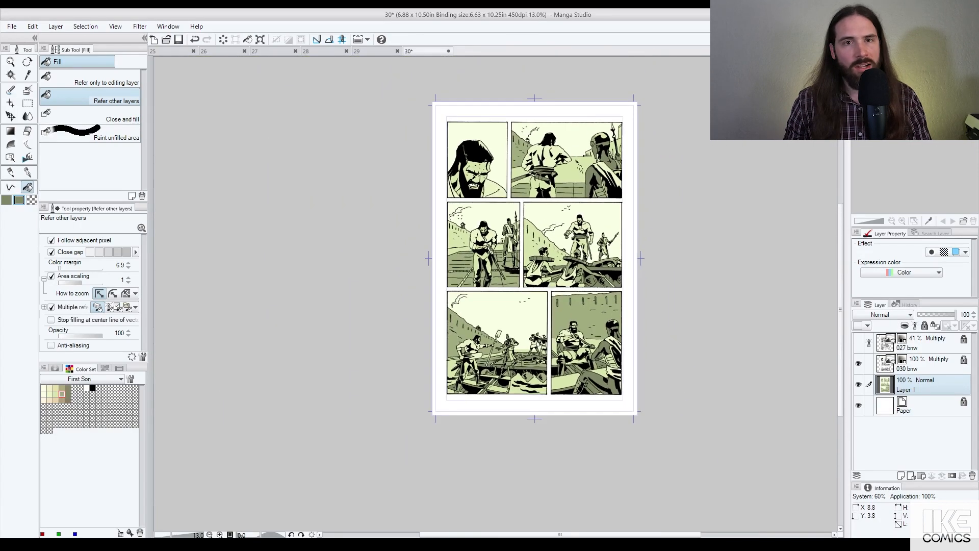
pyautogui.moveTo(695, 207); pyautogui.dragTo(683, 228)
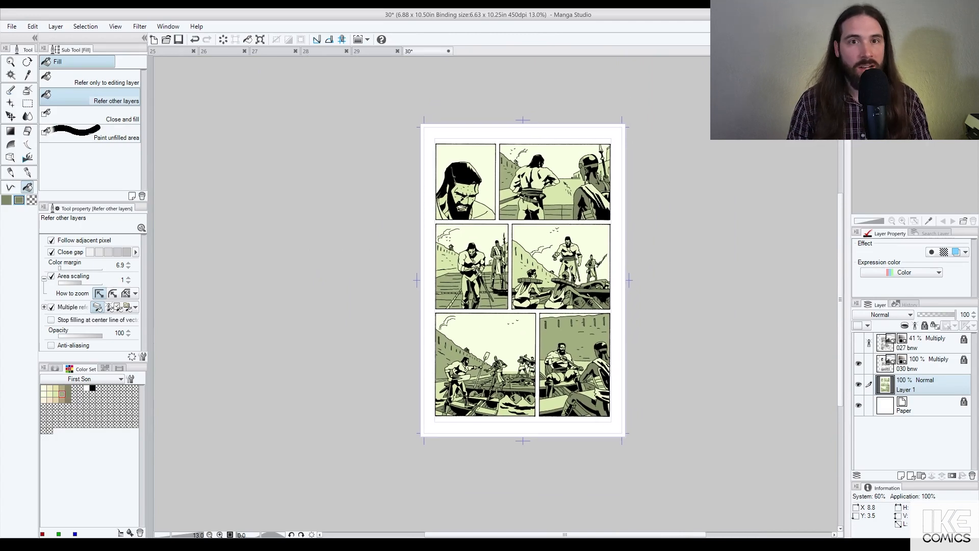
pyautogui.hotkey('ctrl', 's')
# Step: Hide the crop marks and page border, then pan from the middle to the bottom and top panels
pyautogui.scroll(3, 592, 136)
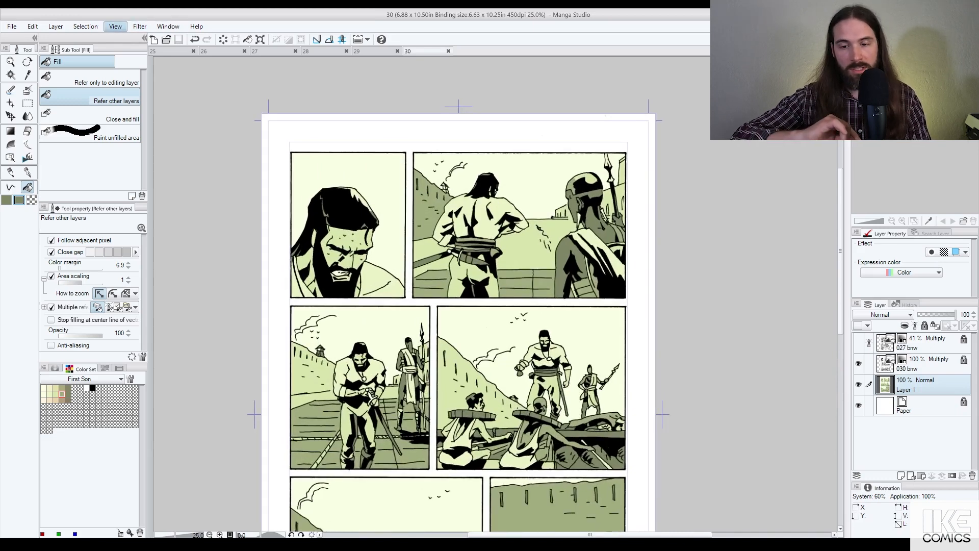
pyautogui.click(153, 204)
pyautogui.scroll(2, 410, 114)
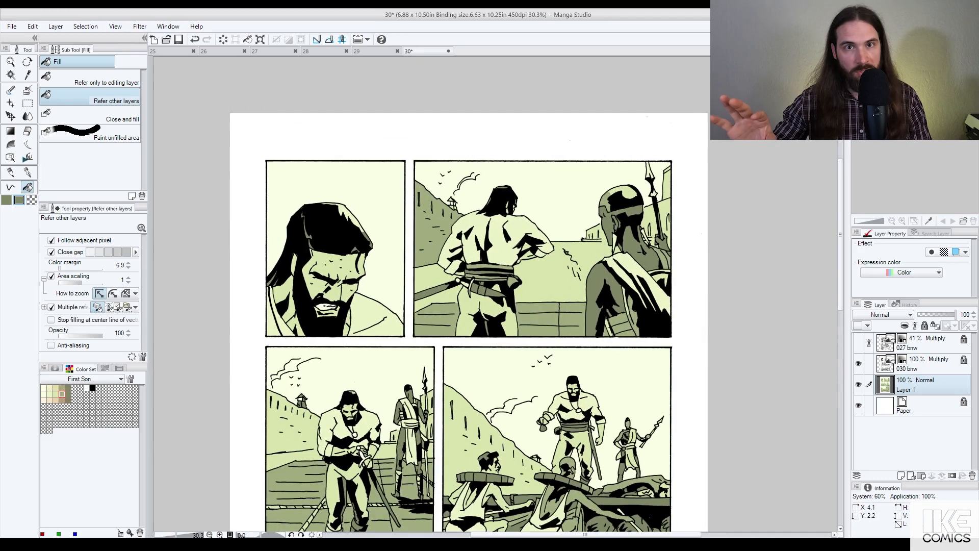
pyautogui.moveTo(598, 433); pyautogui.dragTo(591, 155)
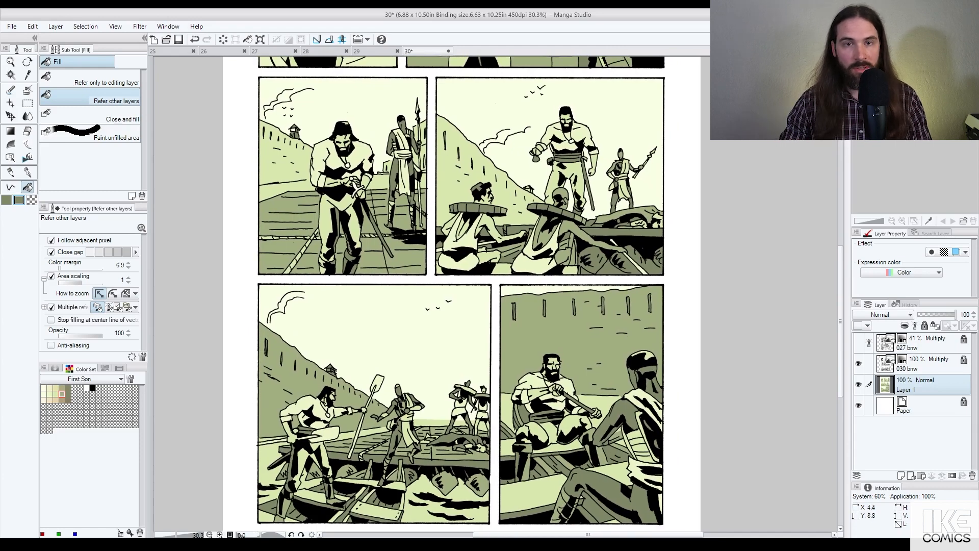
pyautogui.moveTo(528, 453); pyautogui.dragTo(555, 291)
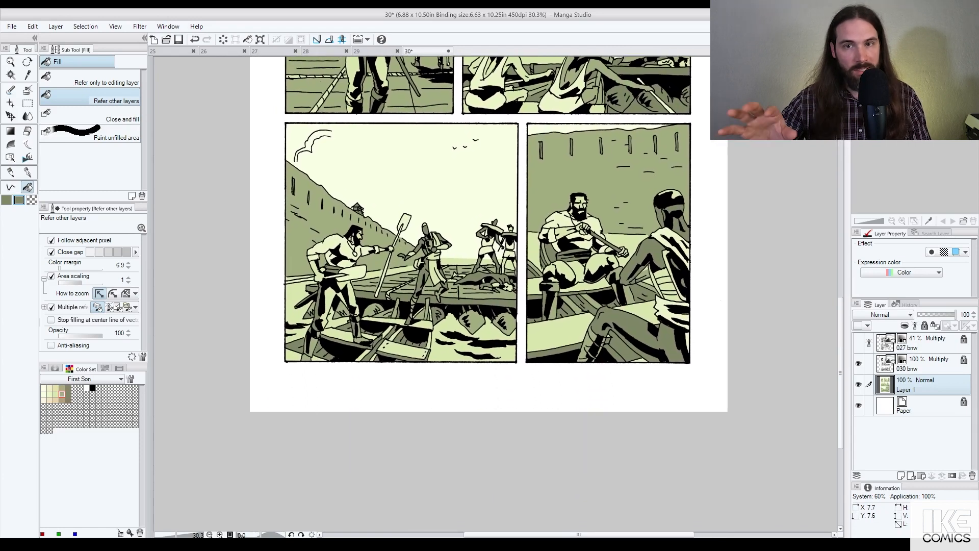
pyautogui.moveTo(506, 317); pyautogui.dragTo(473, 479)
pyautogui.scroll(-3, 473, 479)
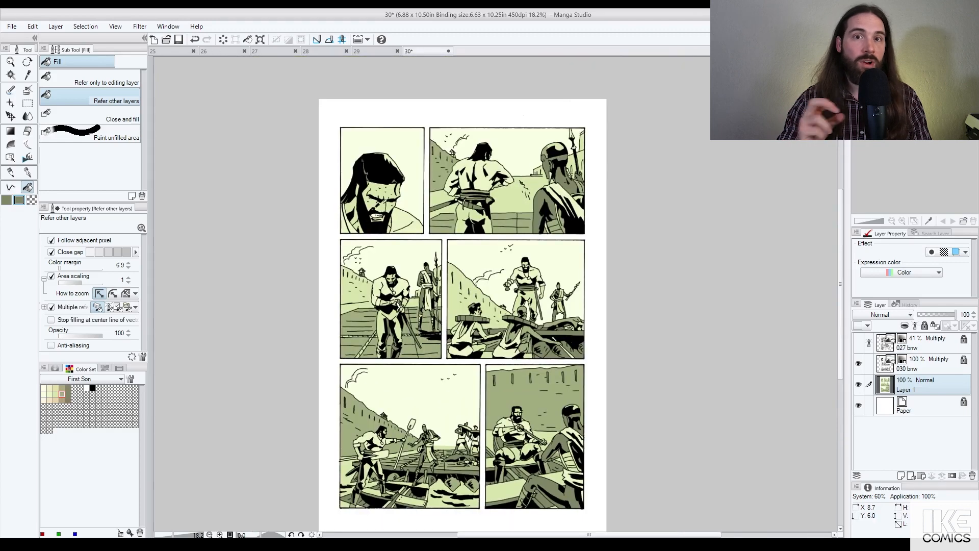